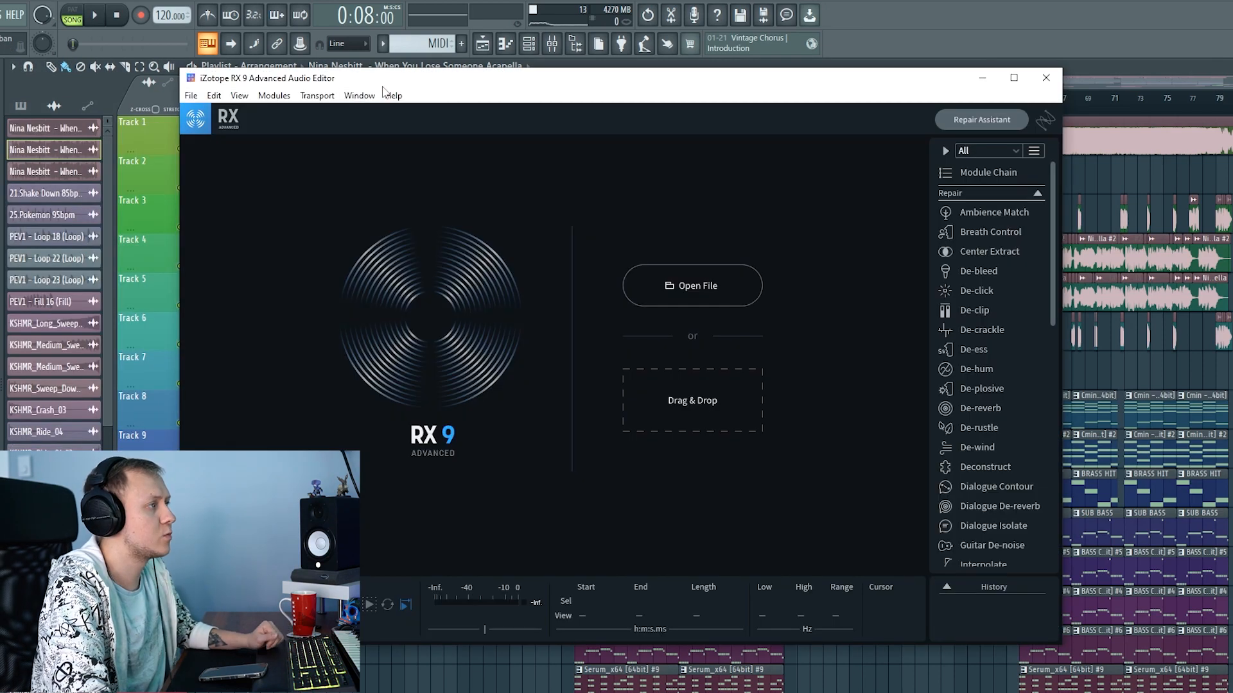
Move the iZotope RX 9 editor window out of the way and show the Verse 1 section of the playlist
left_click_drag(370, 87, 69, 118)
left_click(730, 109)
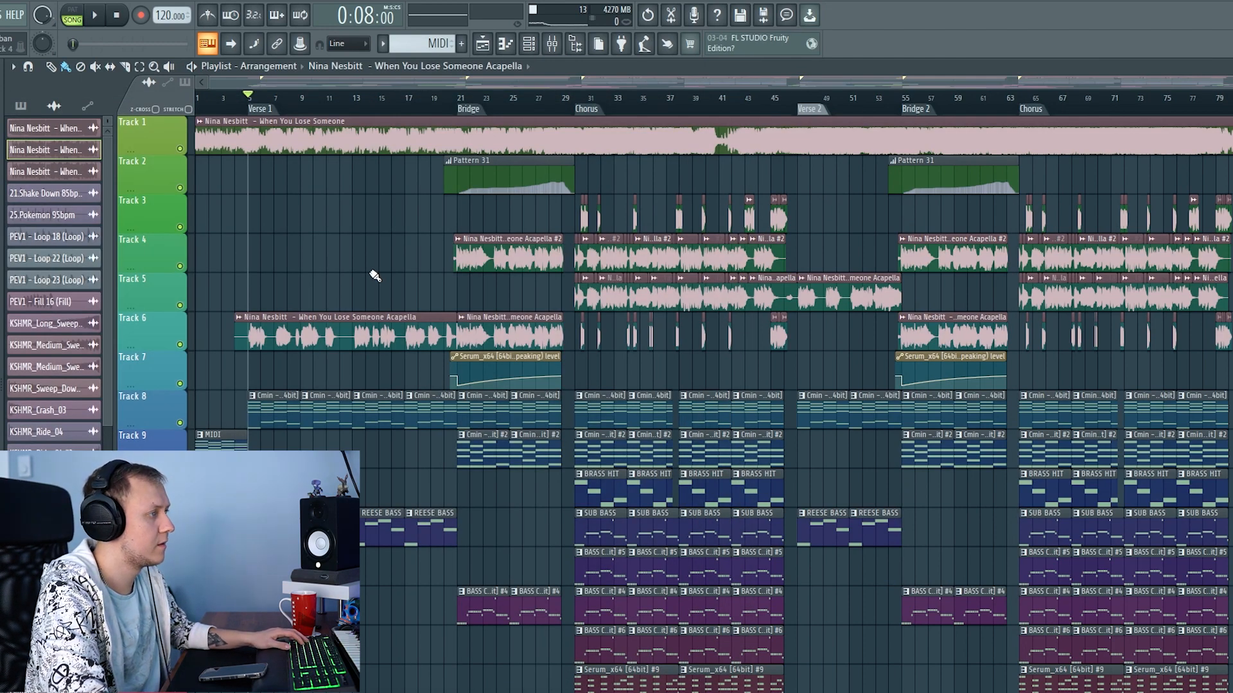
scroll(302, 373, "up", 3)
scroll(337, 341, "down", 3)
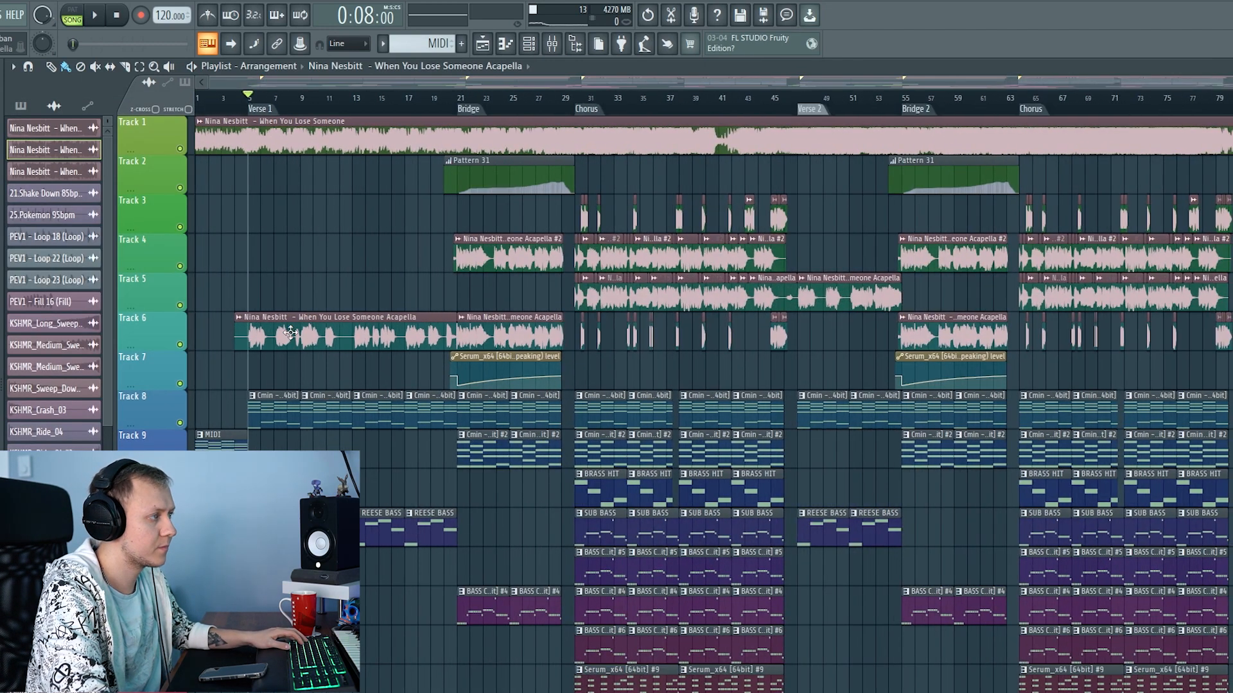
left_click_drag(235, 294, 402, 333)
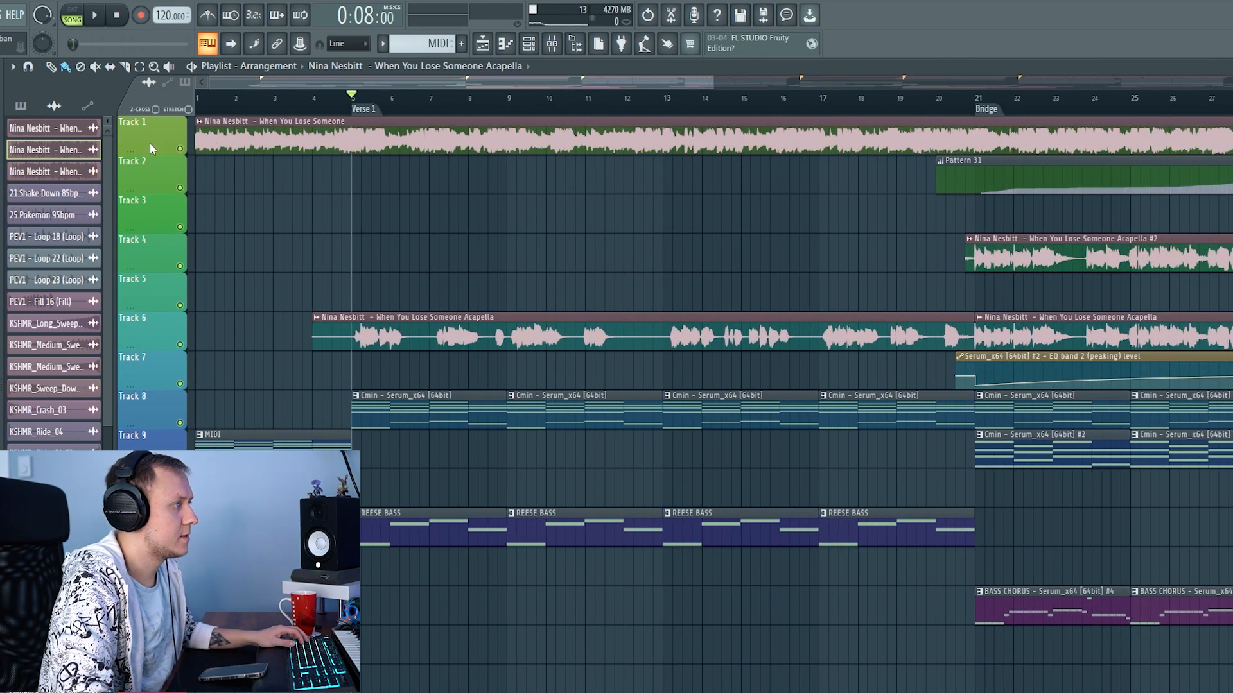
Solo Track 1 and play the original song from around the start of Verse 1
right_click(181, 149)
scroll(413, 206, "down", 3)
key("space")
left_click(275, 104)
scroll(414, 210, "up", 3)
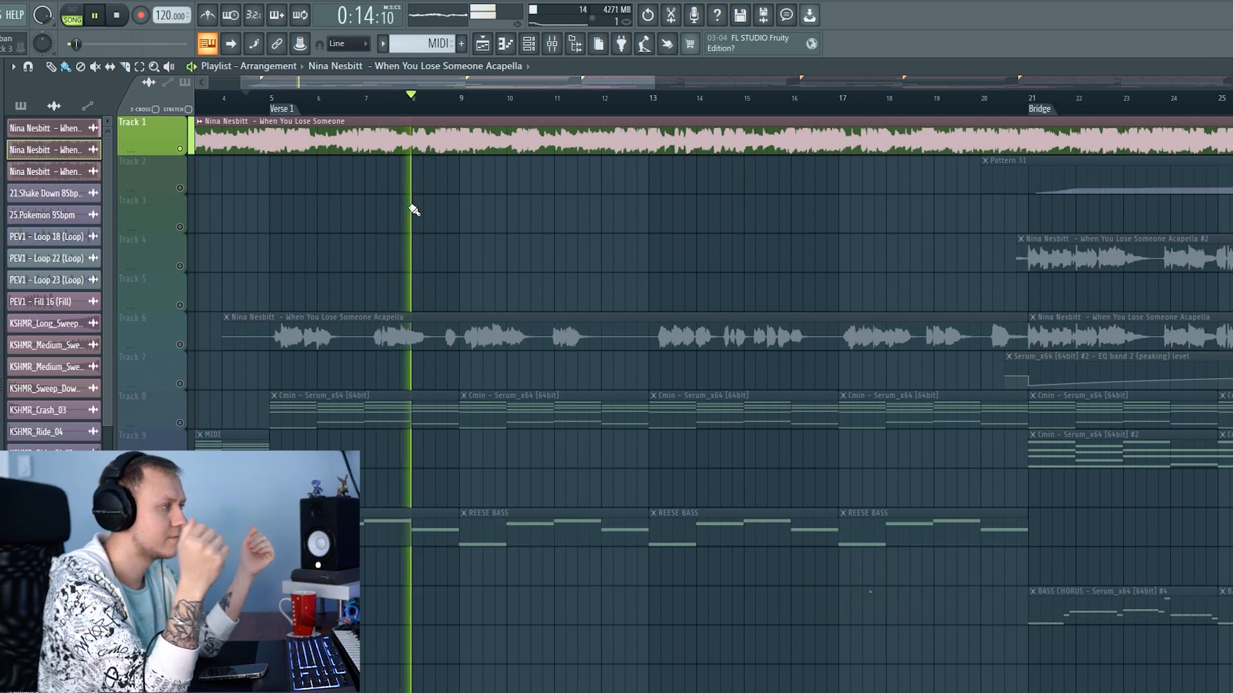
Audition the original song on the soloed Track 1 at the Bridge and Chorus sections
scroll(413, 206, "down", 5)
key("space")
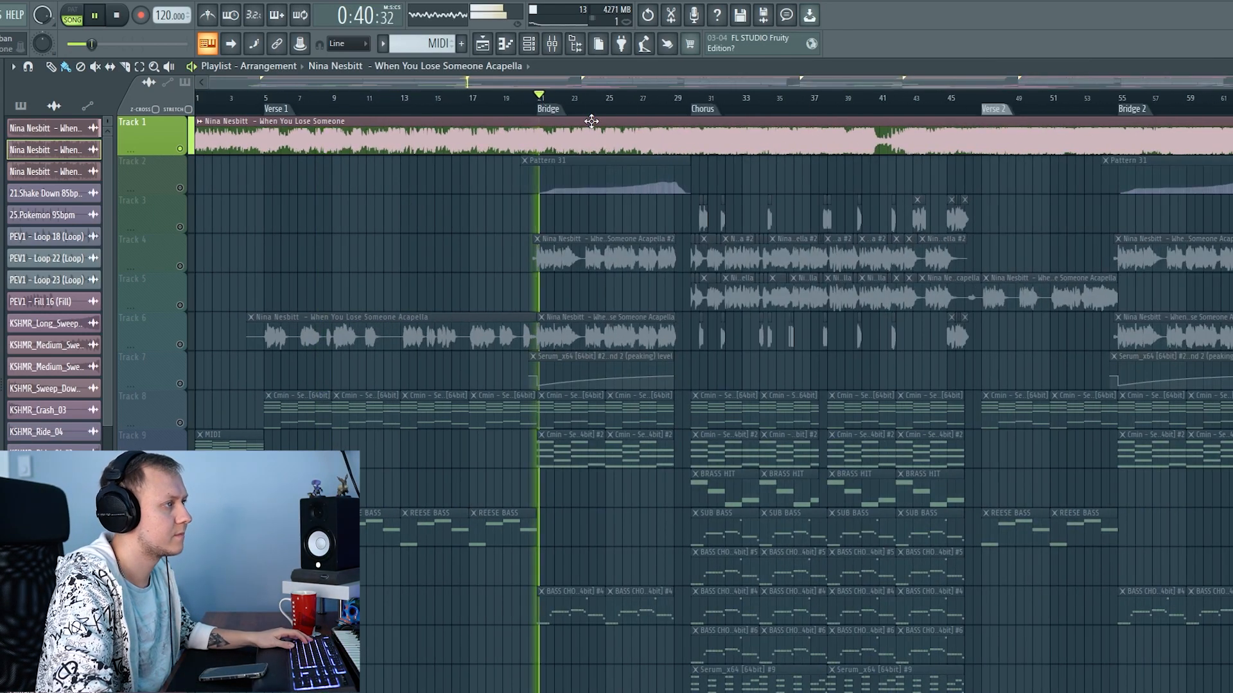
left_click(694, 114)
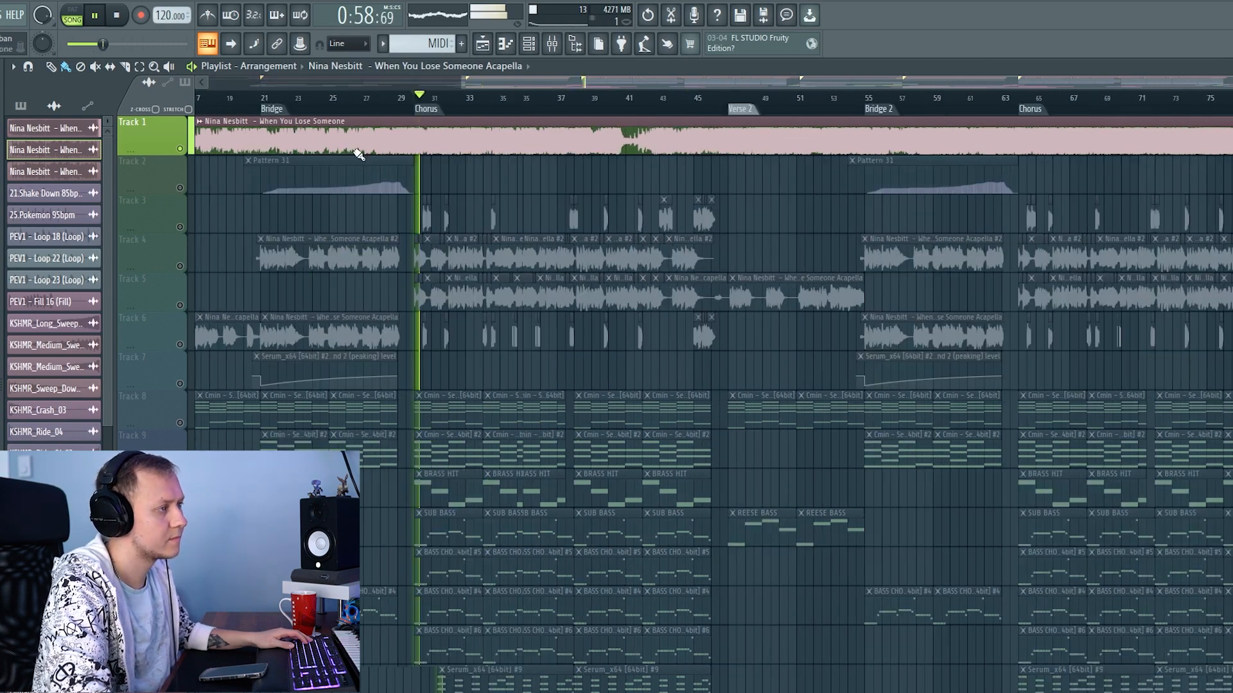
left_click_drag(365, 177, 644, 191)
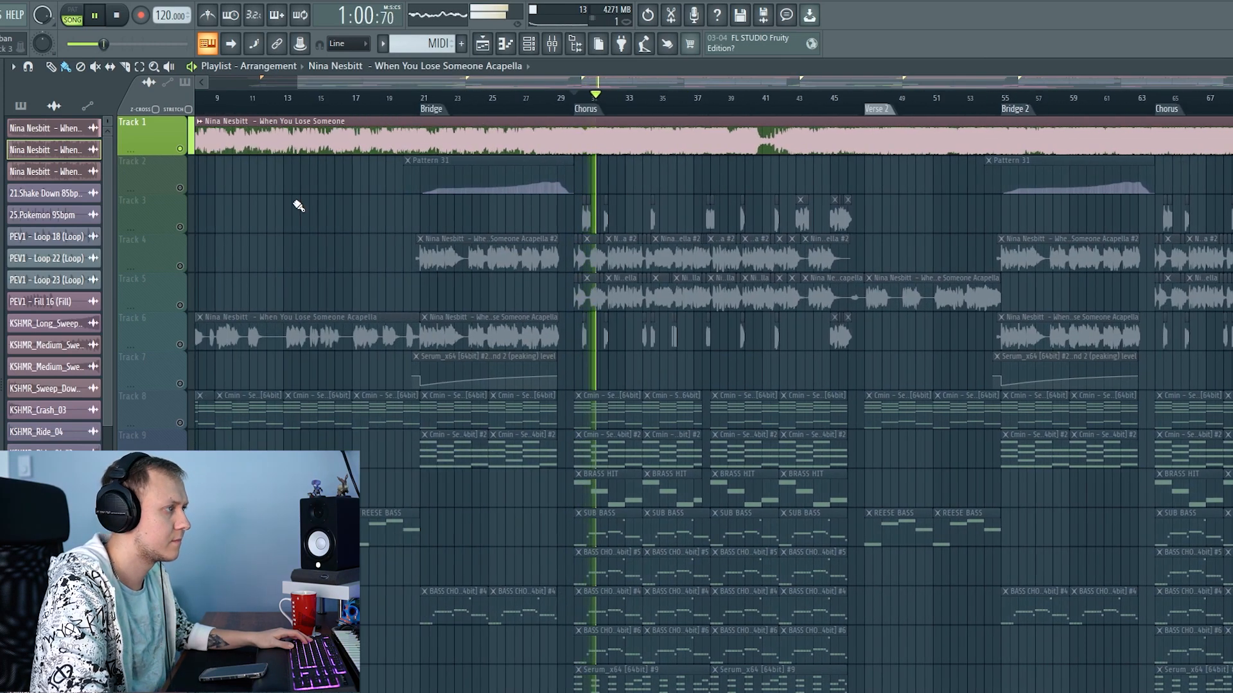
left_click_drag(297, 203, 616, 215)
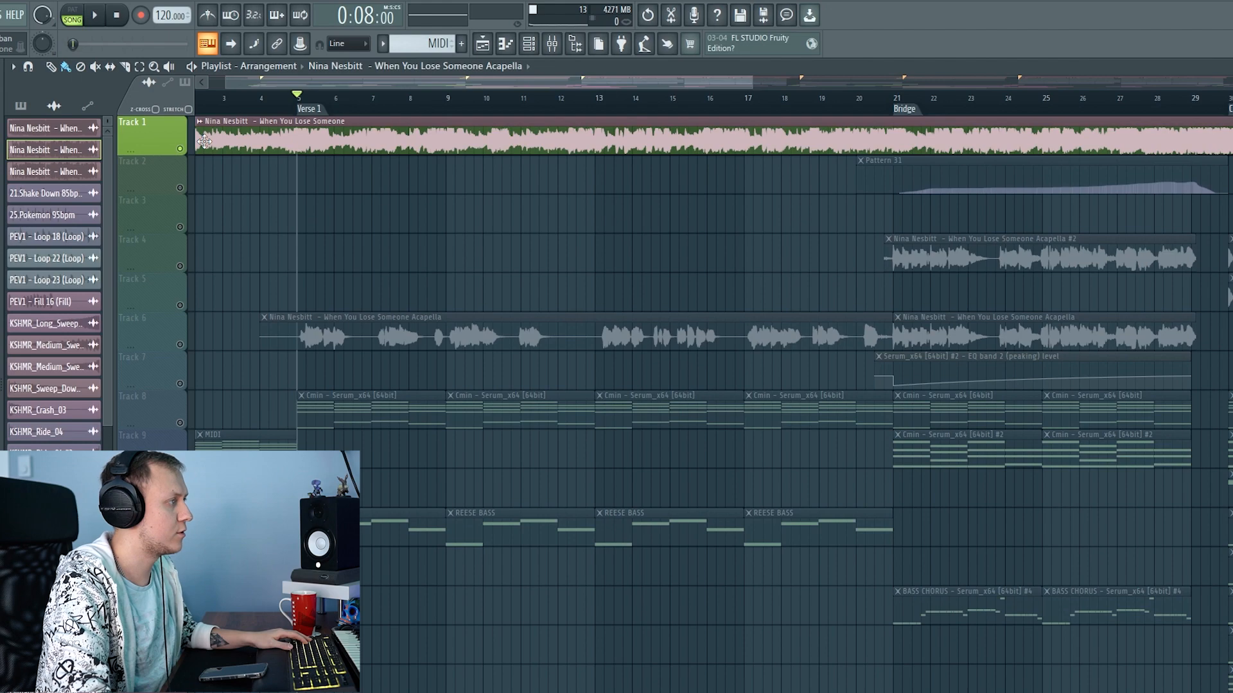
Turn off solo on Track 1 and mute the original song on that track
right_click(181, 149)
scroll(282, 195, "down", 4)
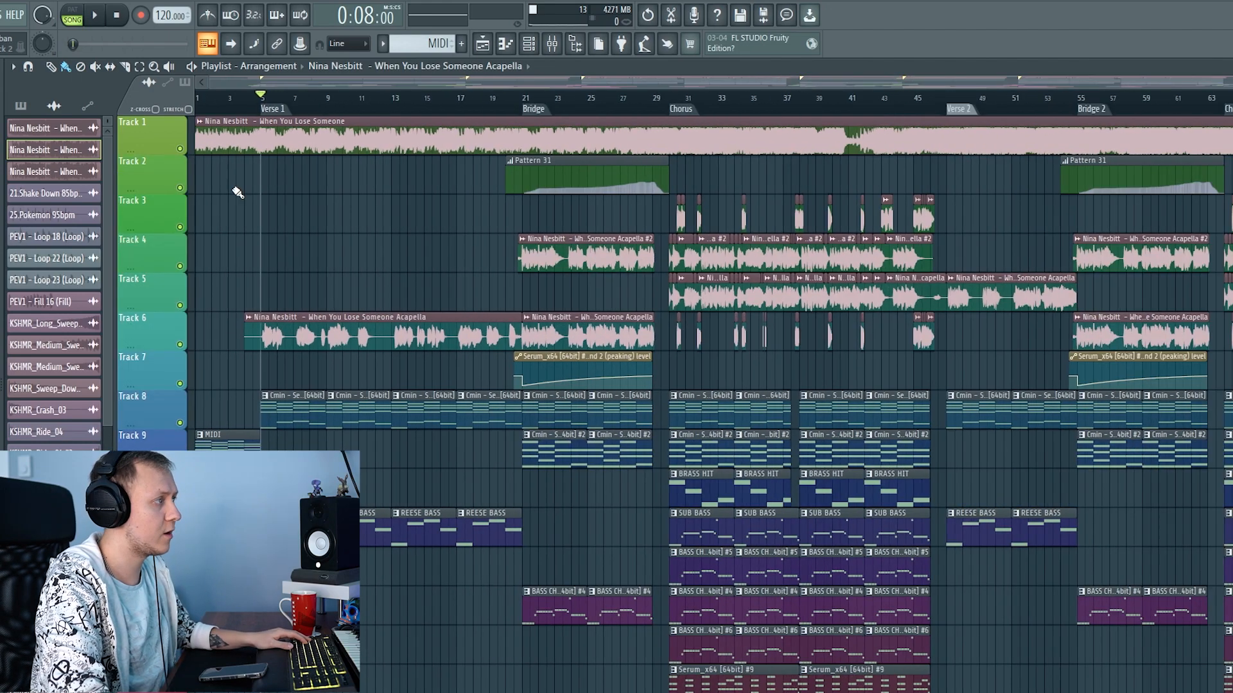
left_click(180, 150)
Look over the remix's verse tracks and play the arrangement from bar 4, just before Verse 1
scroll(414, 315, "up", 4)
scroll(416, 317, "down", 7)
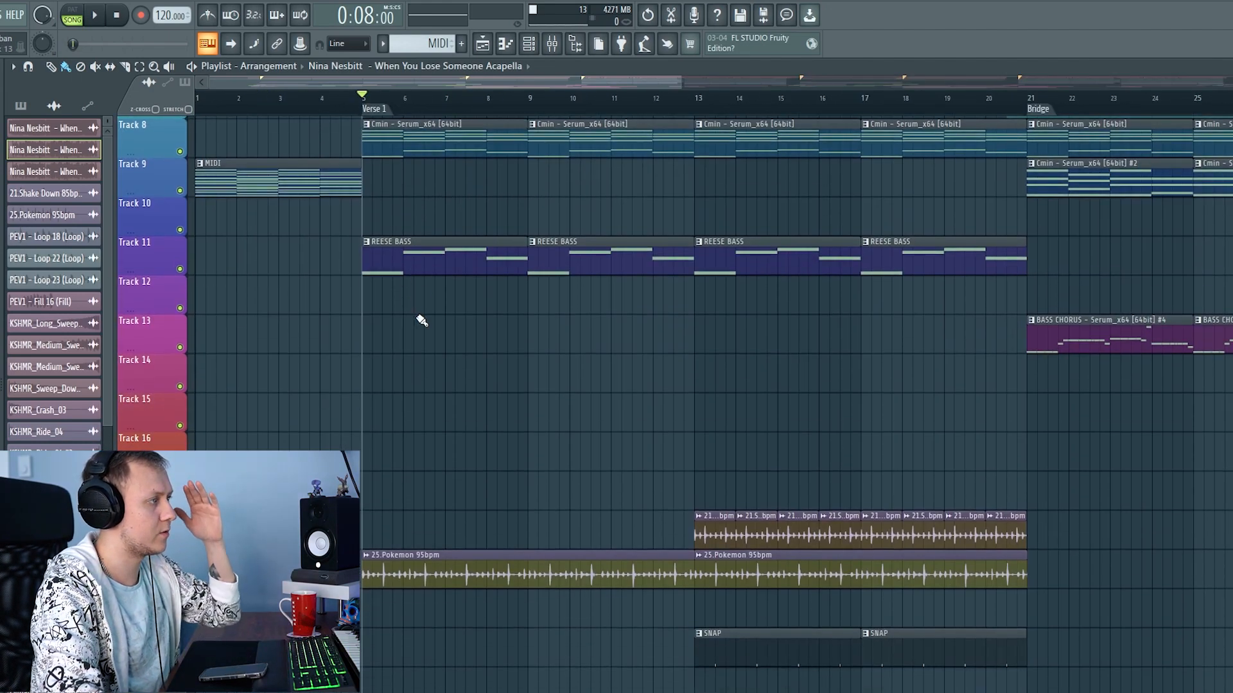
scroll(422, 321, "up", 6)
scroll(411, 326, "up", 4)
scroll(411, 322, "down", 5)
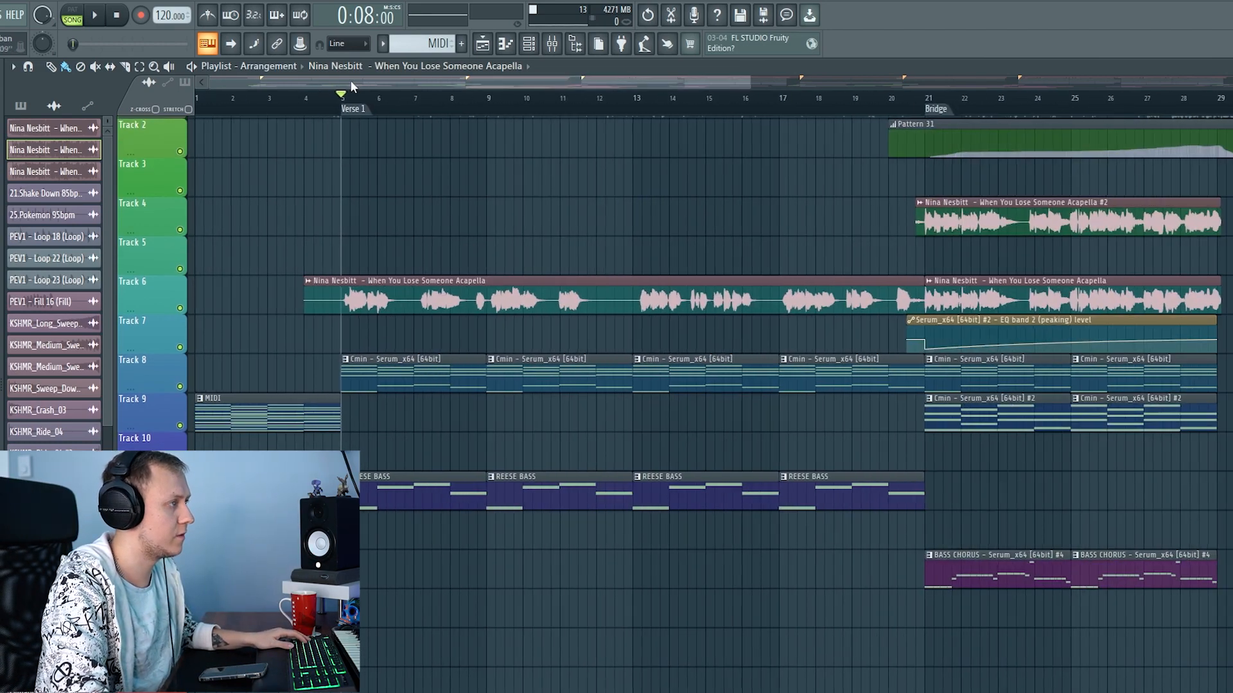
key("space")
scroll(317, 385, "down", 10)
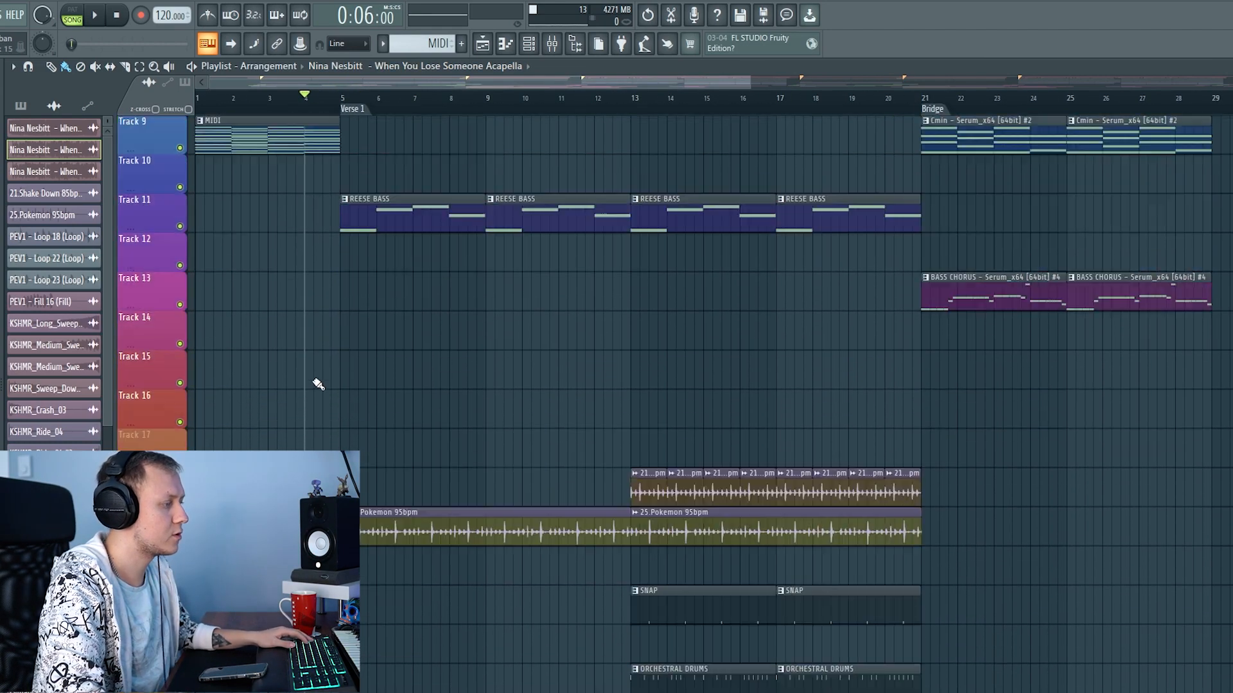
scroll(381, 398, "up", 6)
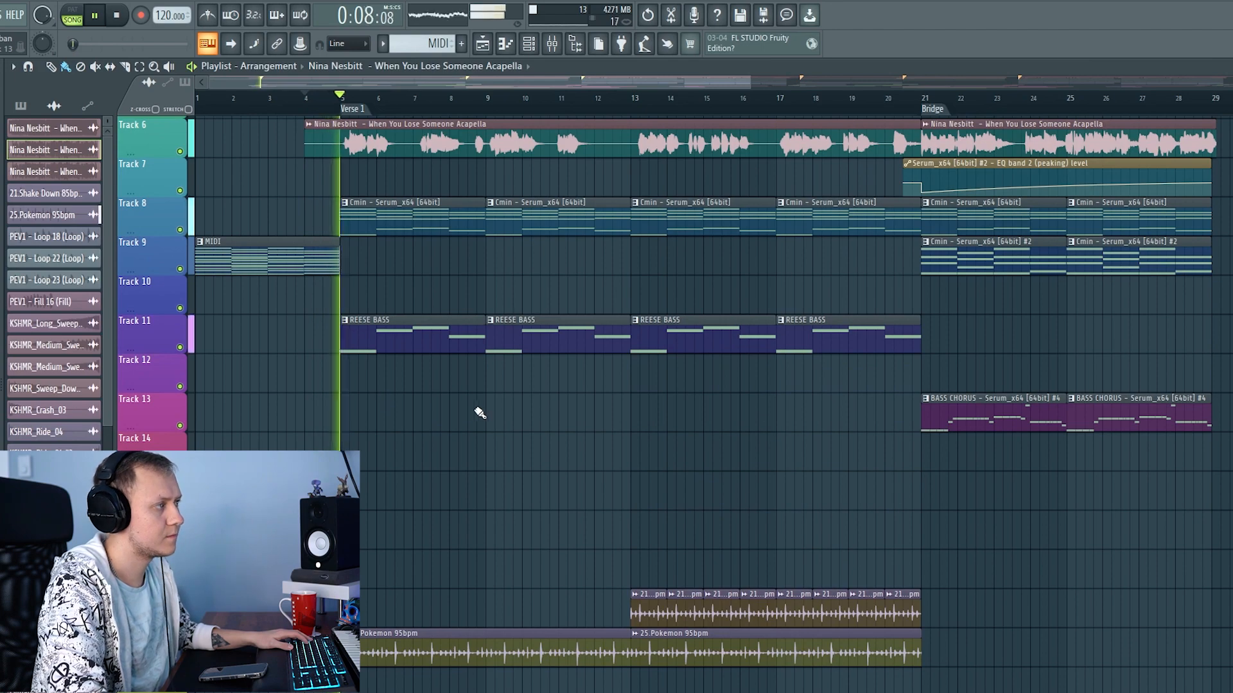
scroll(481, 346, "up", 5)
scroll(483, 283, "down", 3)
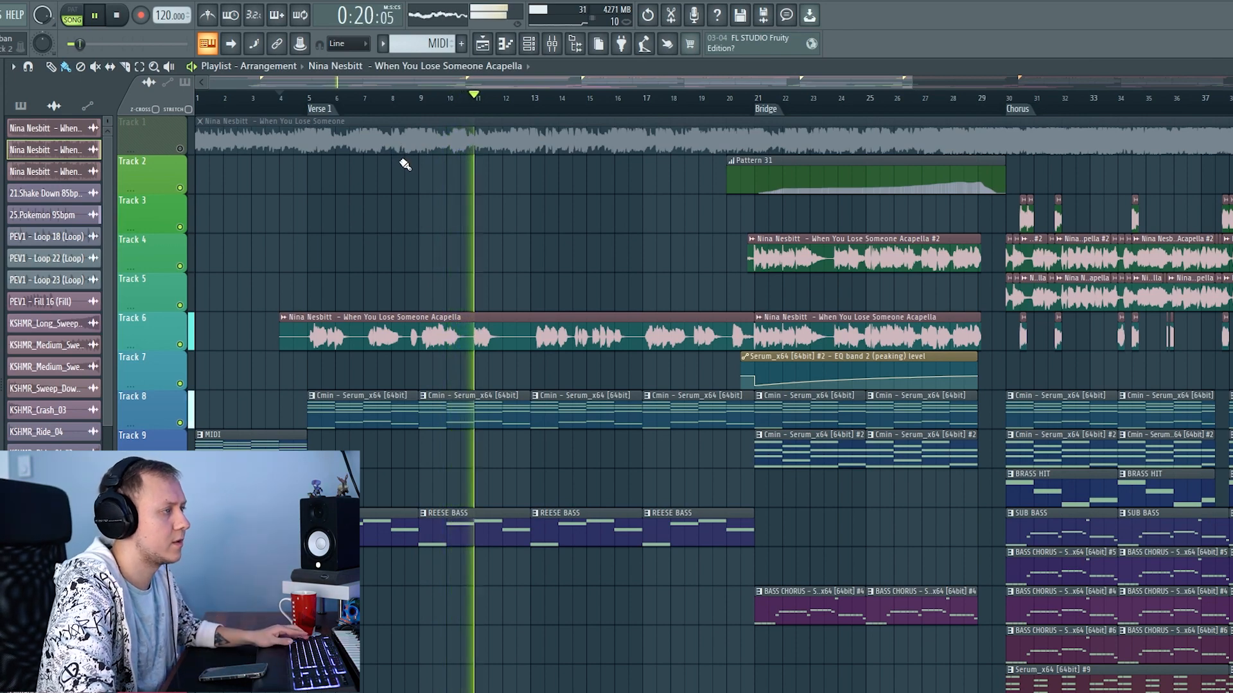
Listen to the remix's verse up to the start of the Bridge while following the arrangement, and stop playback
scroll(476, 316, "down", 5)
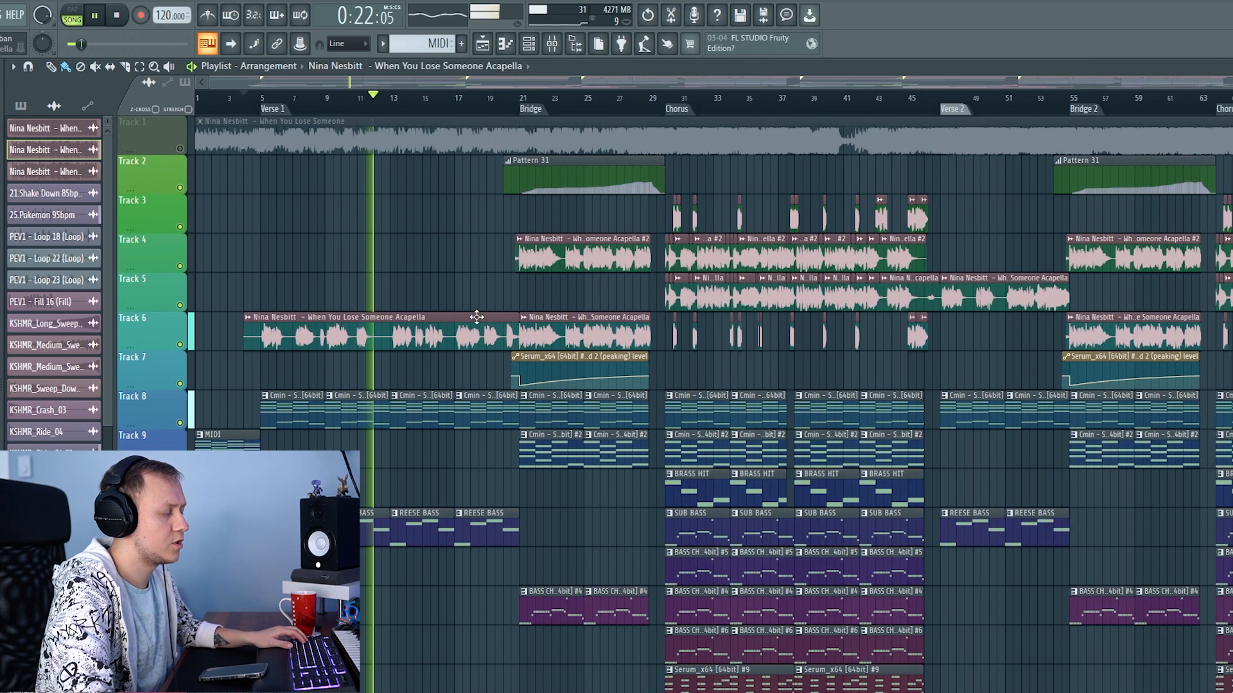
scroll(408, 335, "up", 5)
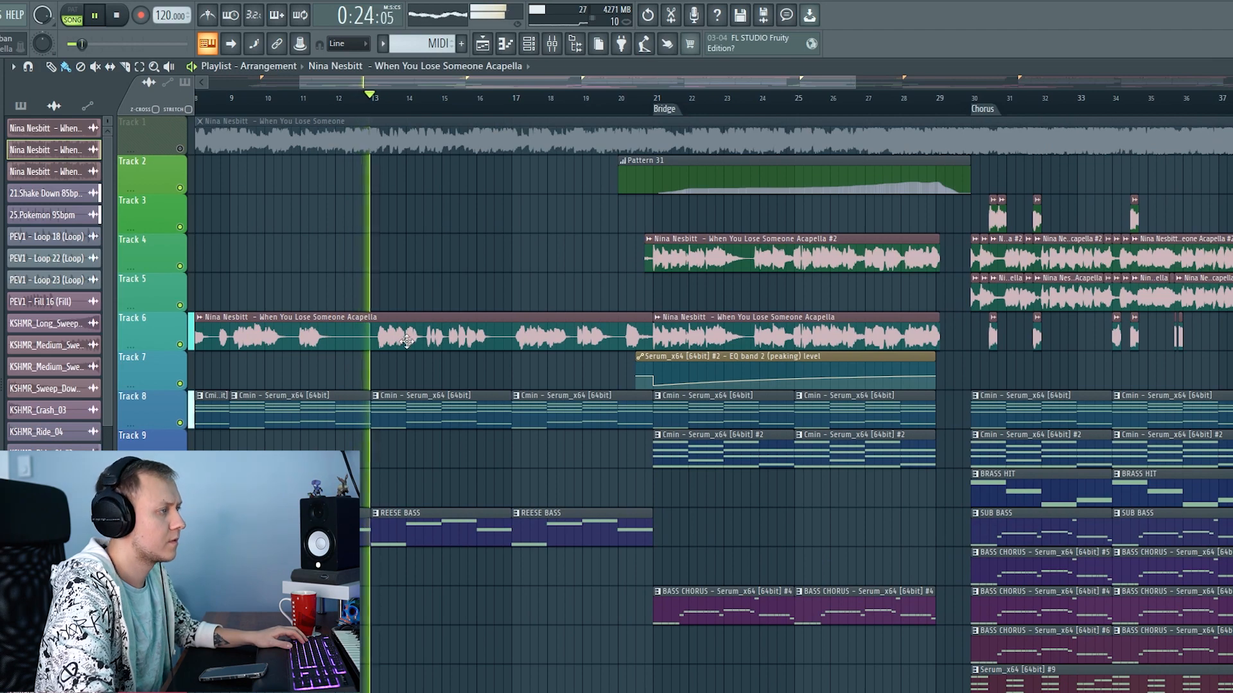
scroll(429, 310, "down", 4)
scroll(267, 295, "up", 5)
left_click_drag(268, 295, 363, 275)
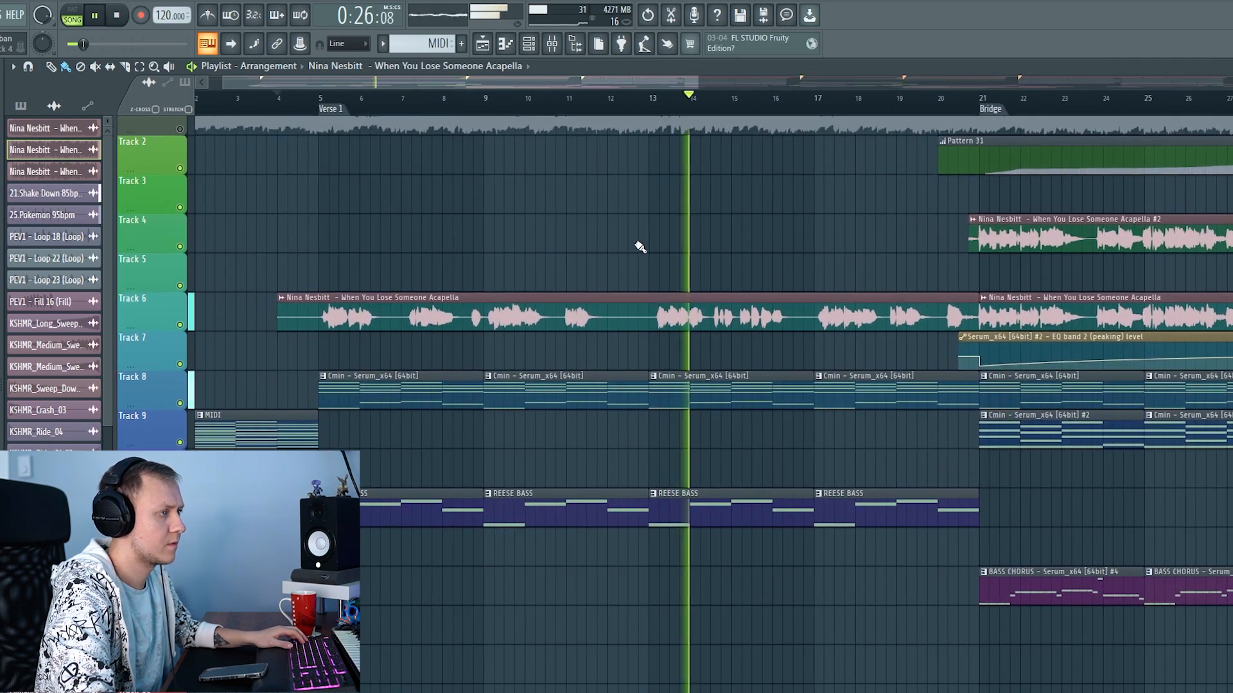
scroll(485, 278, "down", 5)
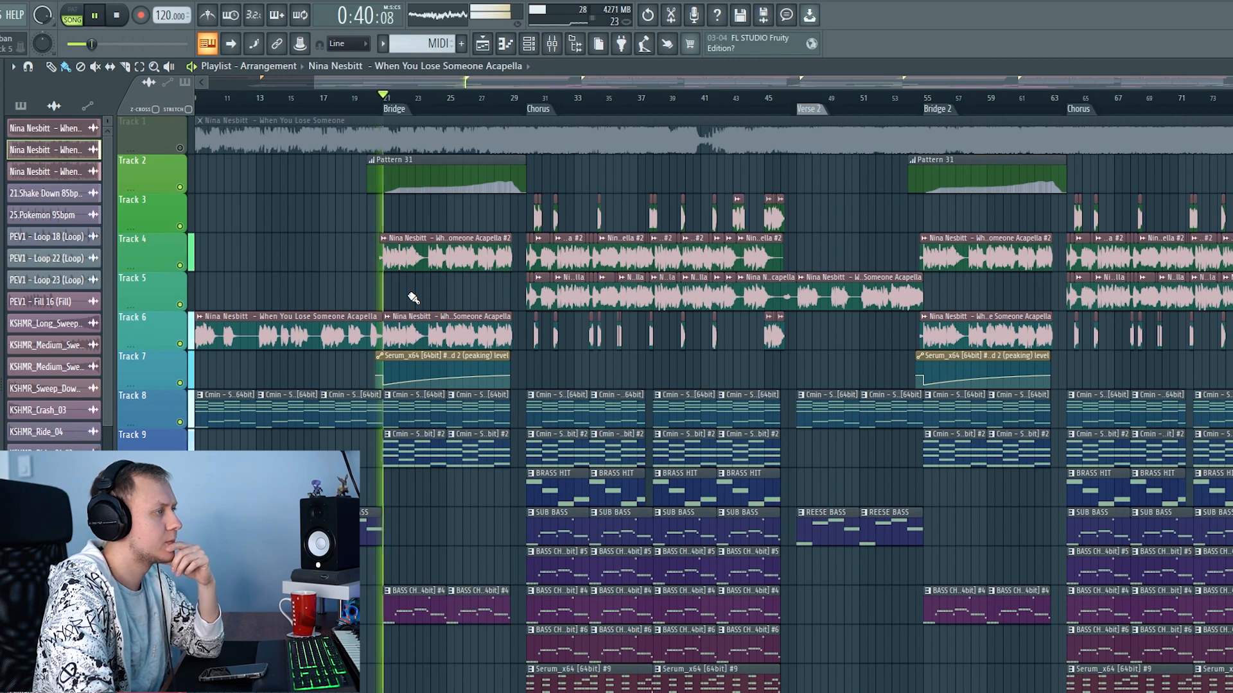
key("space")
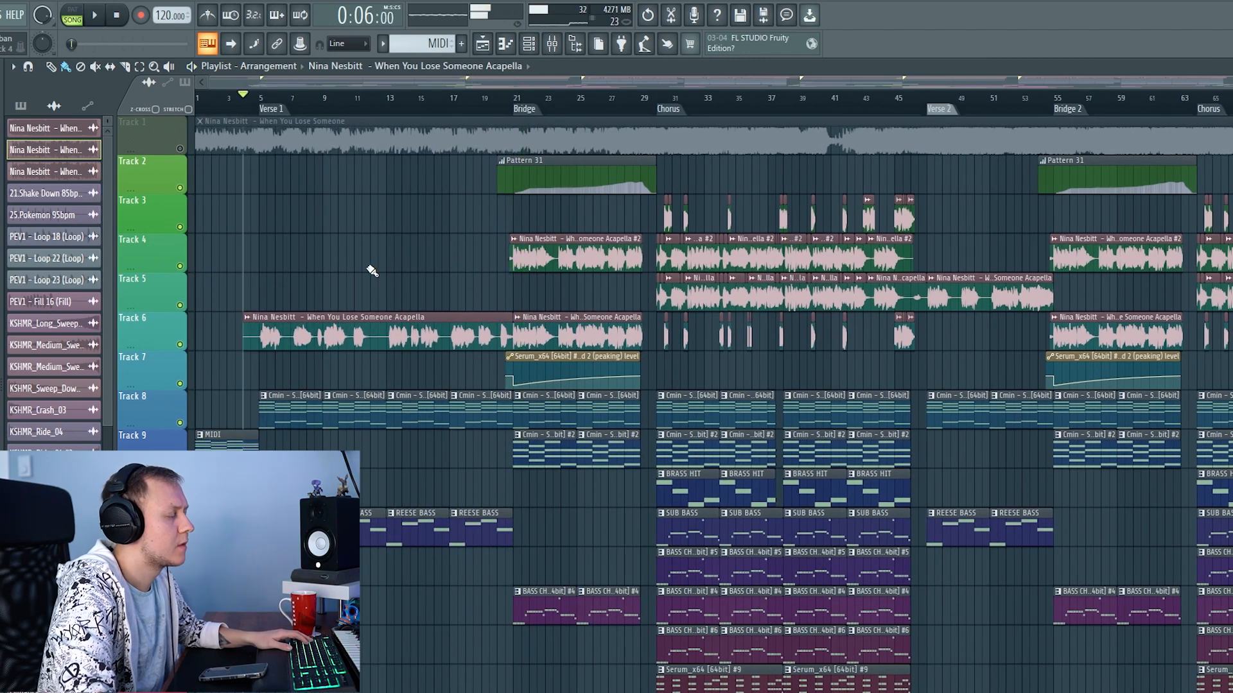
Open the Cmin Serum_x64 chord pattern from Track 8 in the piano roll and examine its notes during pattern playback
scroll(404, 372, "down", 5)
scroll(376, 512, "up", 4)
left_click(377, 315)
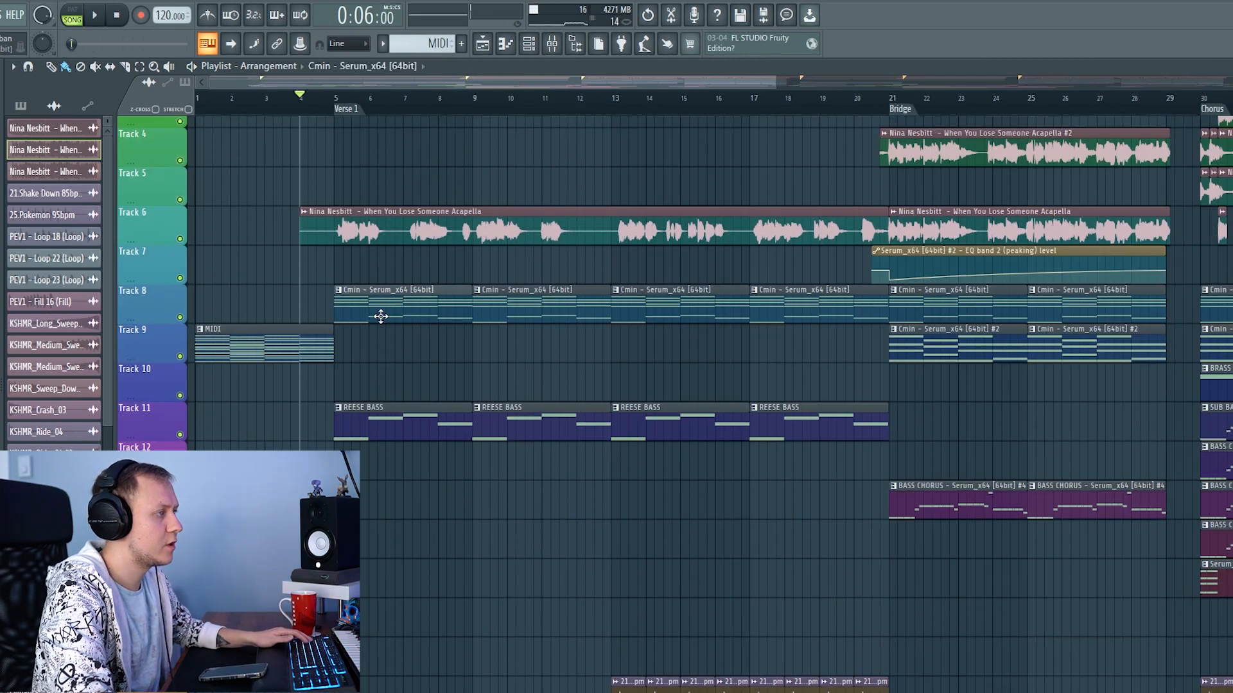
scroll(403, 376, "up", 3)
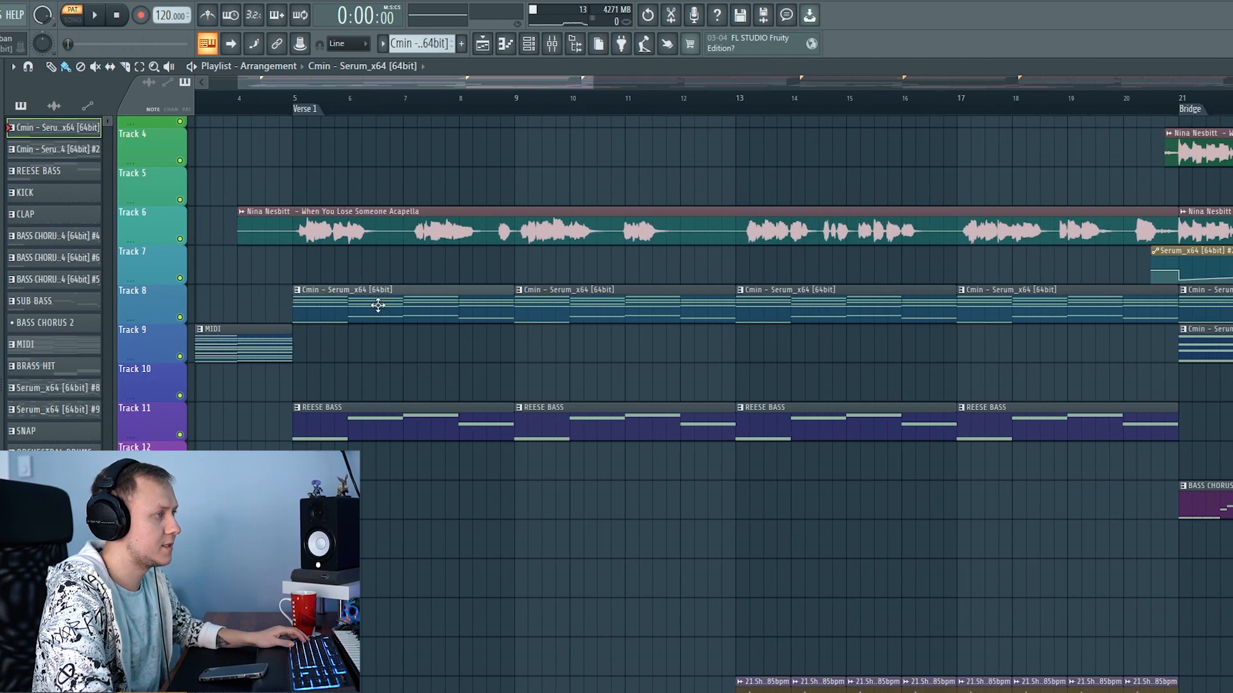
double_click(377, 306)
left_click_drag(1228, 174, 263, 142)
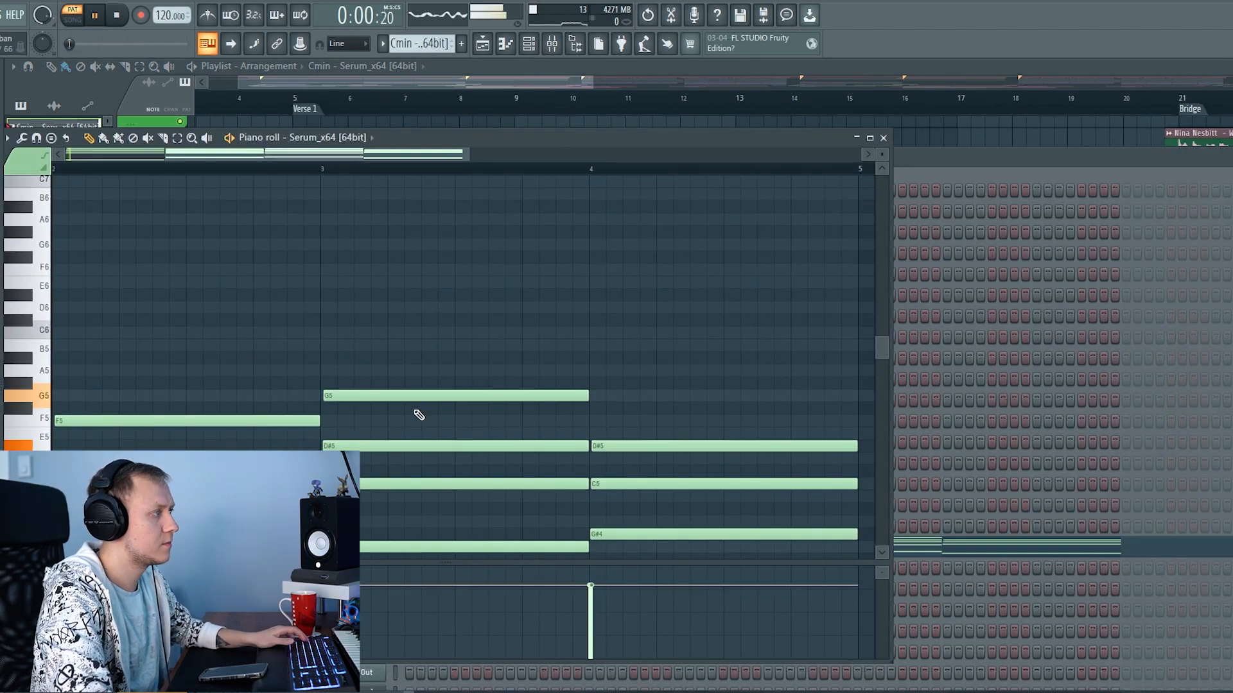
scroll(411, 423, "down", 5)
scroll(401, 434, "down", 4)
Open the mixer beside the piano roll and select insert 16, Serum_x64 [64bit], to show its effect slots
key("F9")
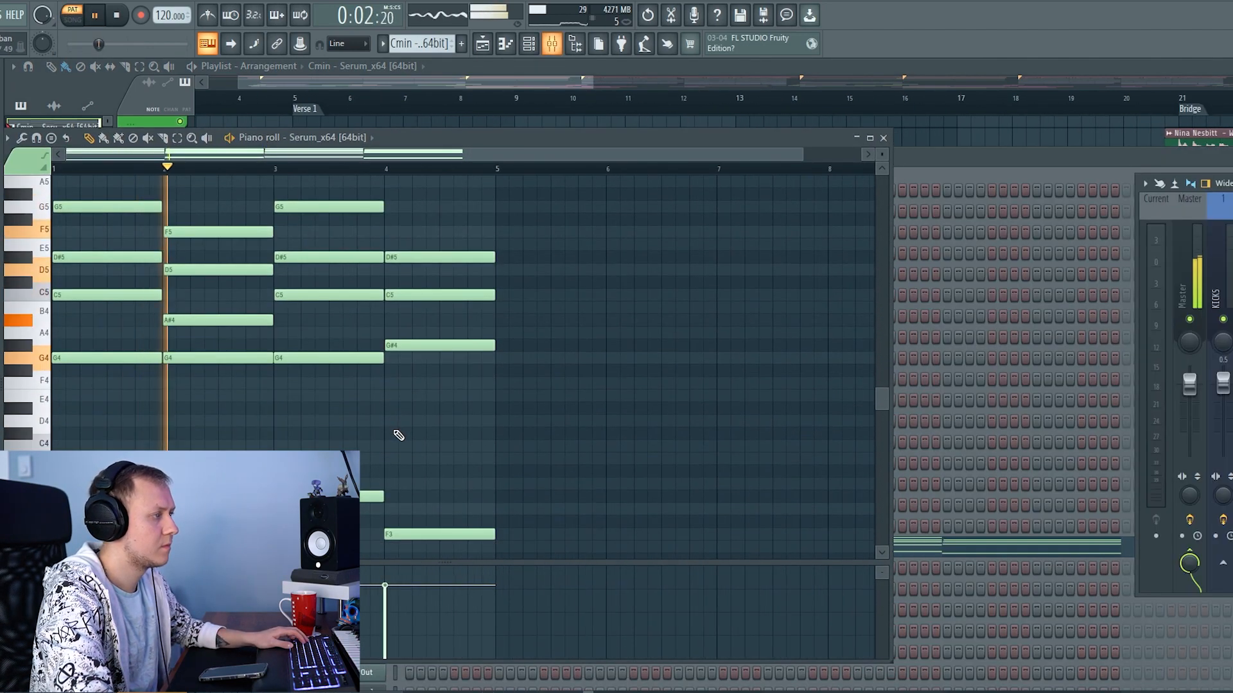
left_click_drag(1182, 183, 429, 173)
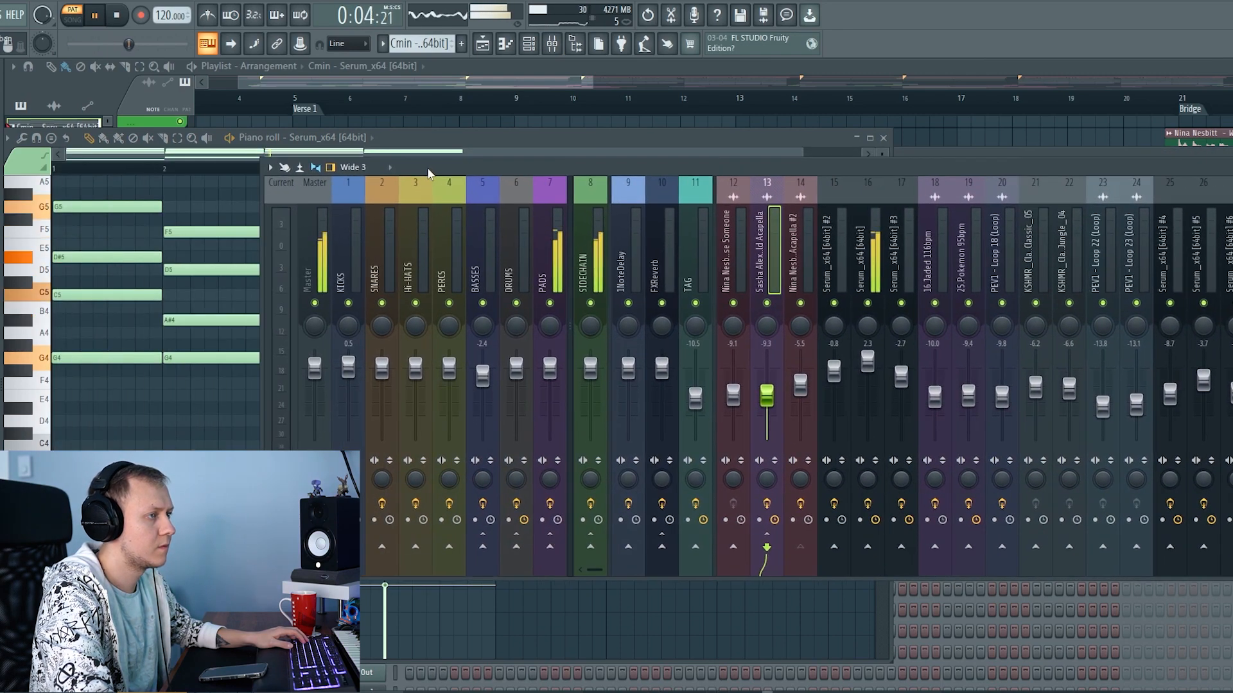
left_click(863, 264)
left_click_drag(812, 165, 479, 136)
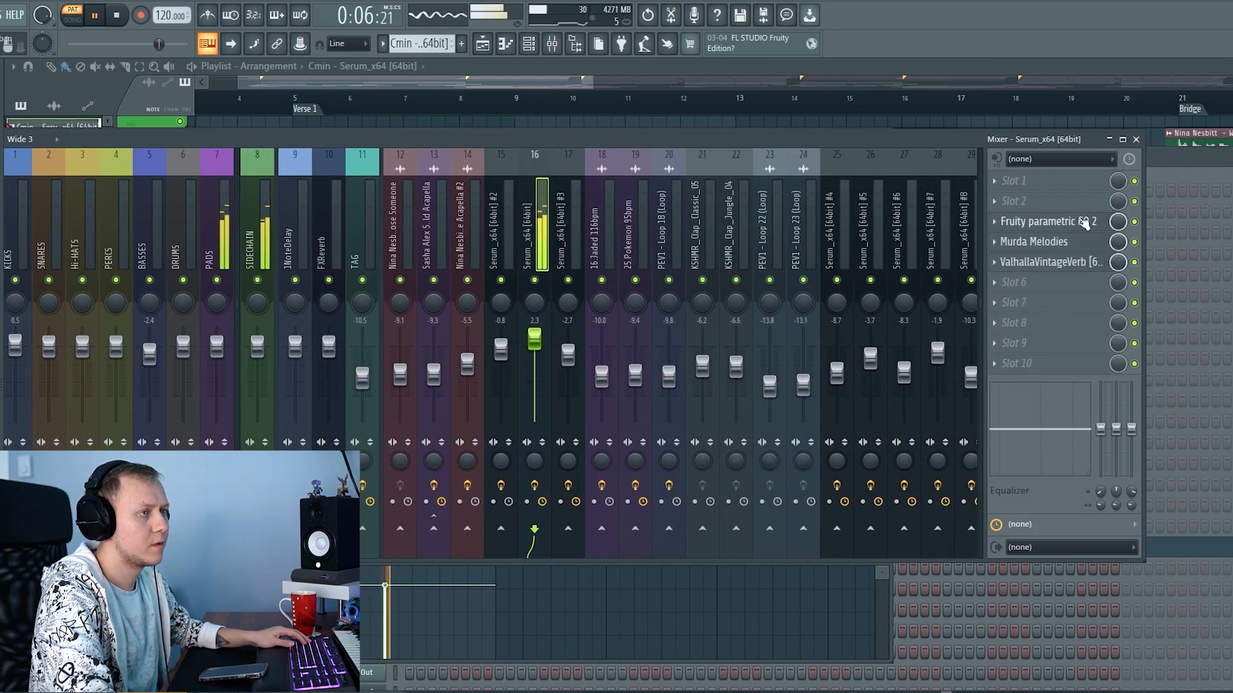
Play the chords with Fruity parametric EQ 2 open on insert 16, nudge band 3 slightly, and close the EQ
left_click(1066, 225)
key("space")
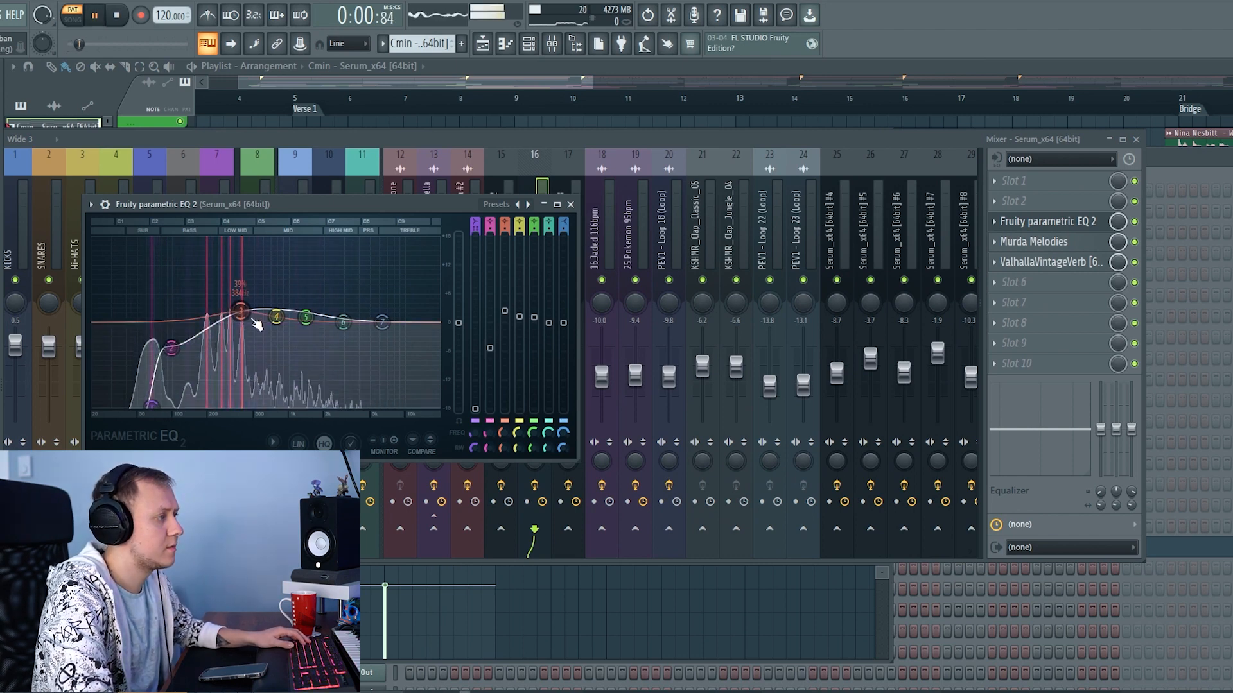
left_click_drag(242, 313, 243, 310)
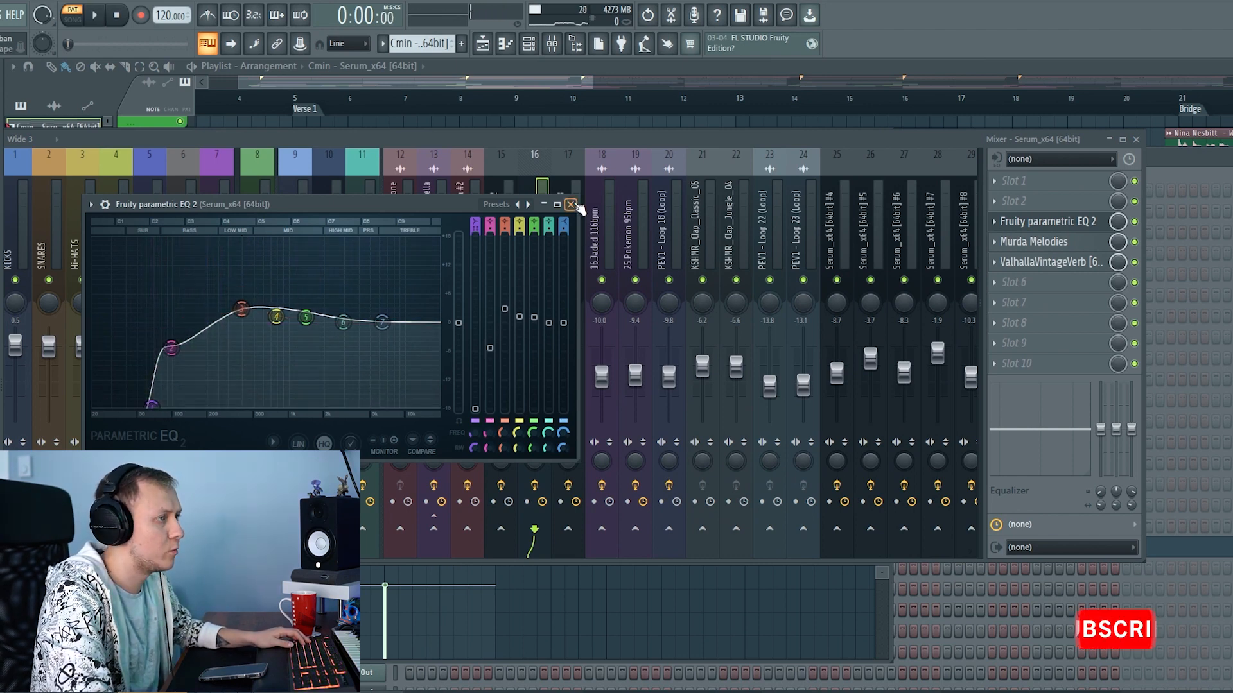
left_click(572, 204)
Examine the Murda Melodies and ValhallaVintageVerb settings on insert 16
left_click(1079, 242)
left_click_drag(945, 172, 653, 149)
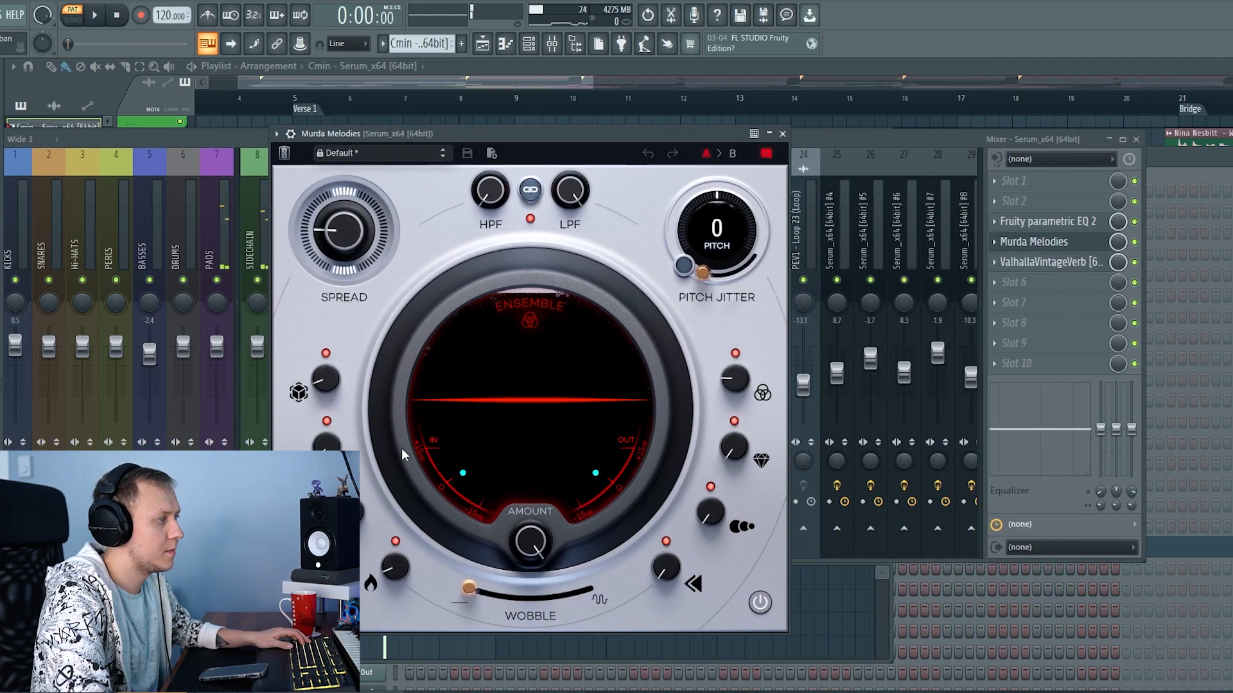
left_click(782, 134)
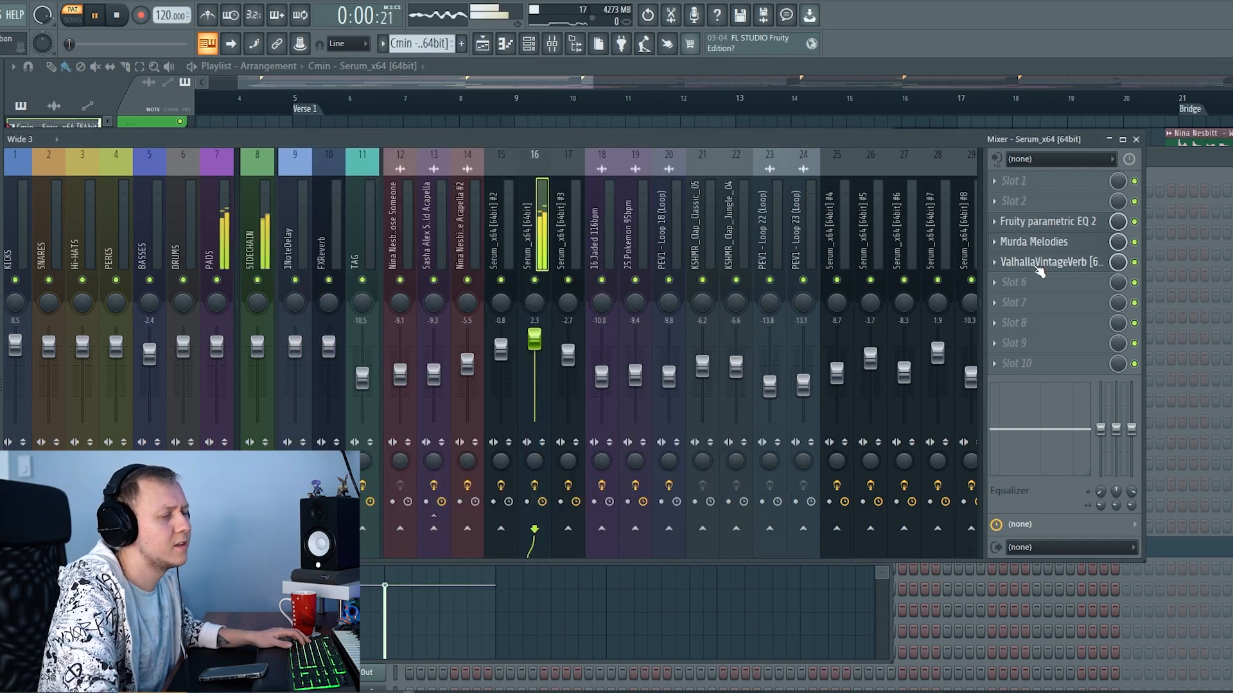
left_click(1039, 269)
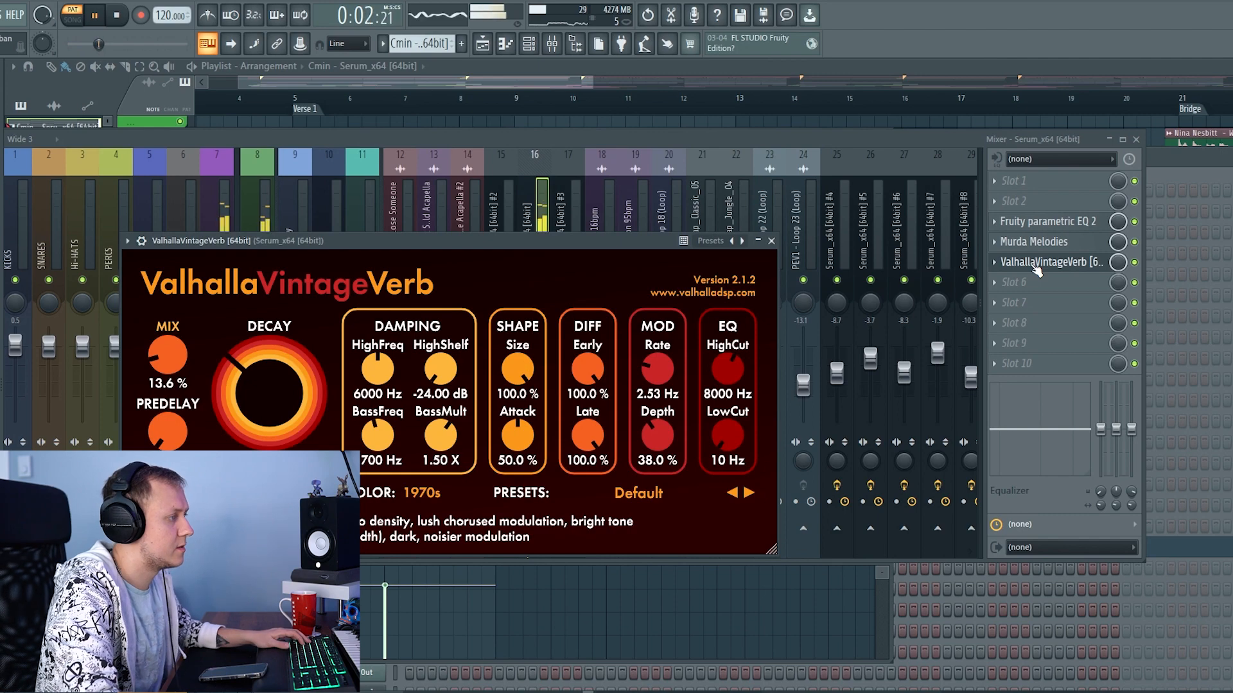
left_click(1039, 269)
Mute the acapella on Track 6 and play the arrangement in song mode from bar 4
left_click(533, 86)
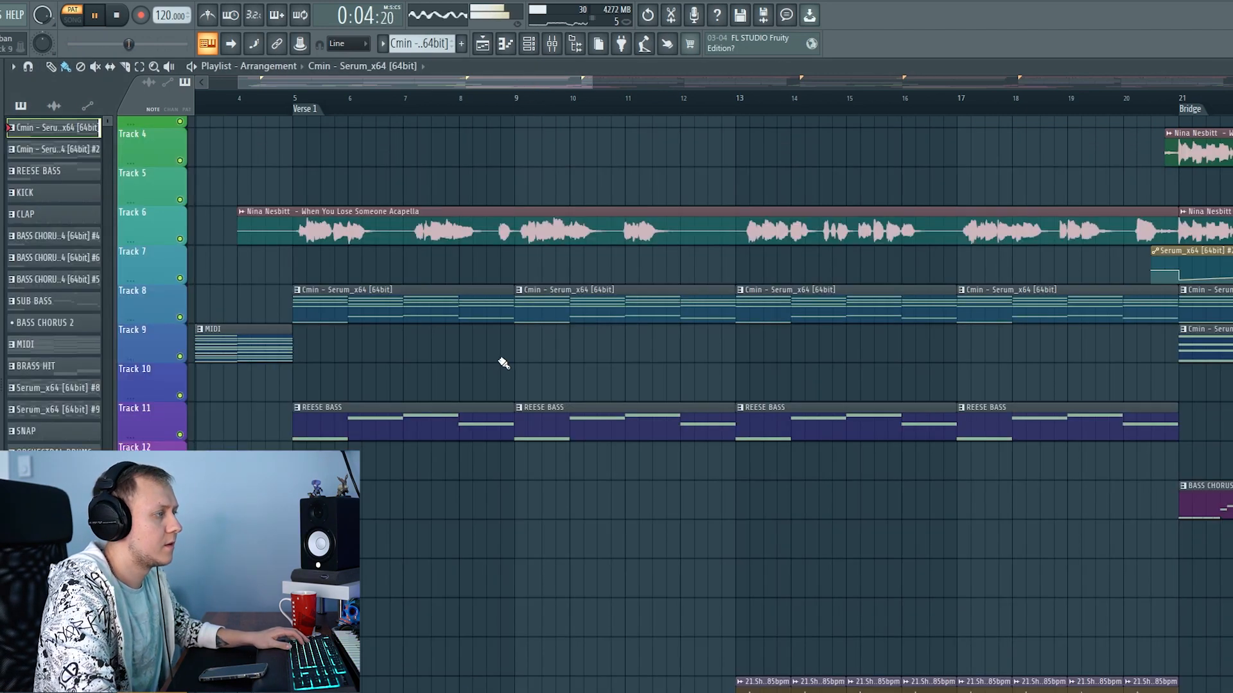
scroll(507, 341, "down", 3)
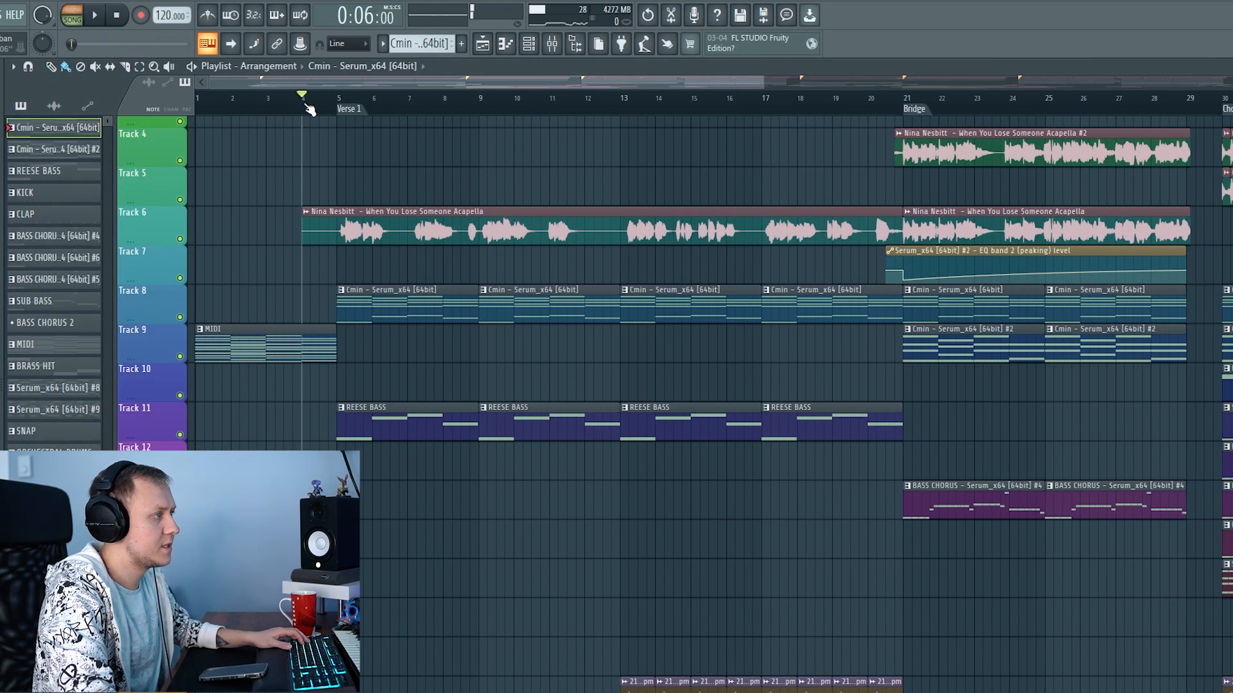
scroll(399, 352, "down", 3)
scroll(386, 410, "up", 5)
scroll(385, 456, "up", 2)
key("space")
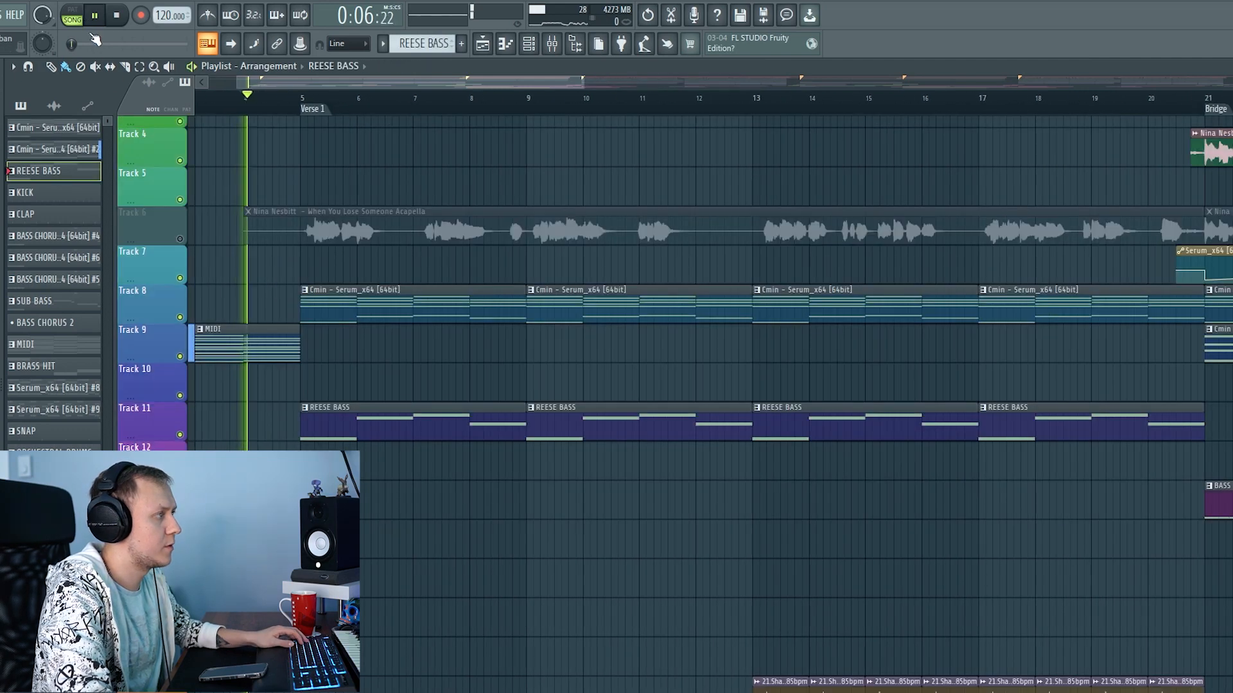
Play the REESE BASS pattern in pattern mode with its notes open in the piano roll, and show the mixer
left_click(73, 19)
double_click(375, 440)
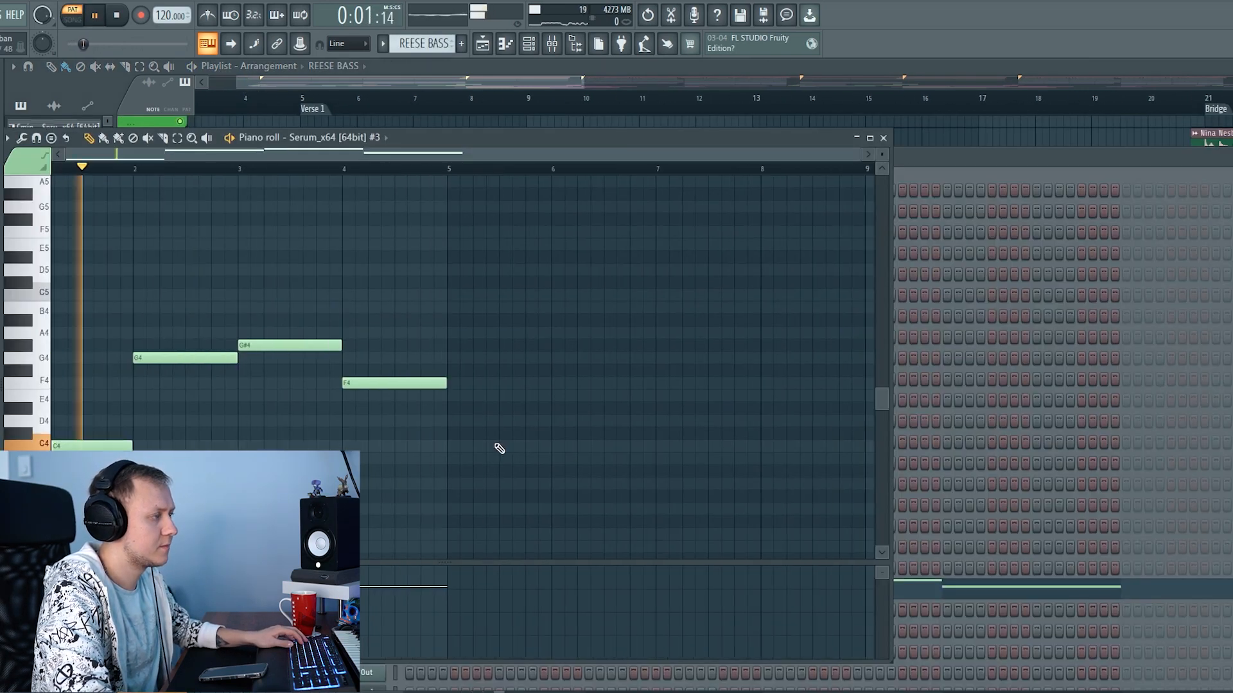
key("F9")
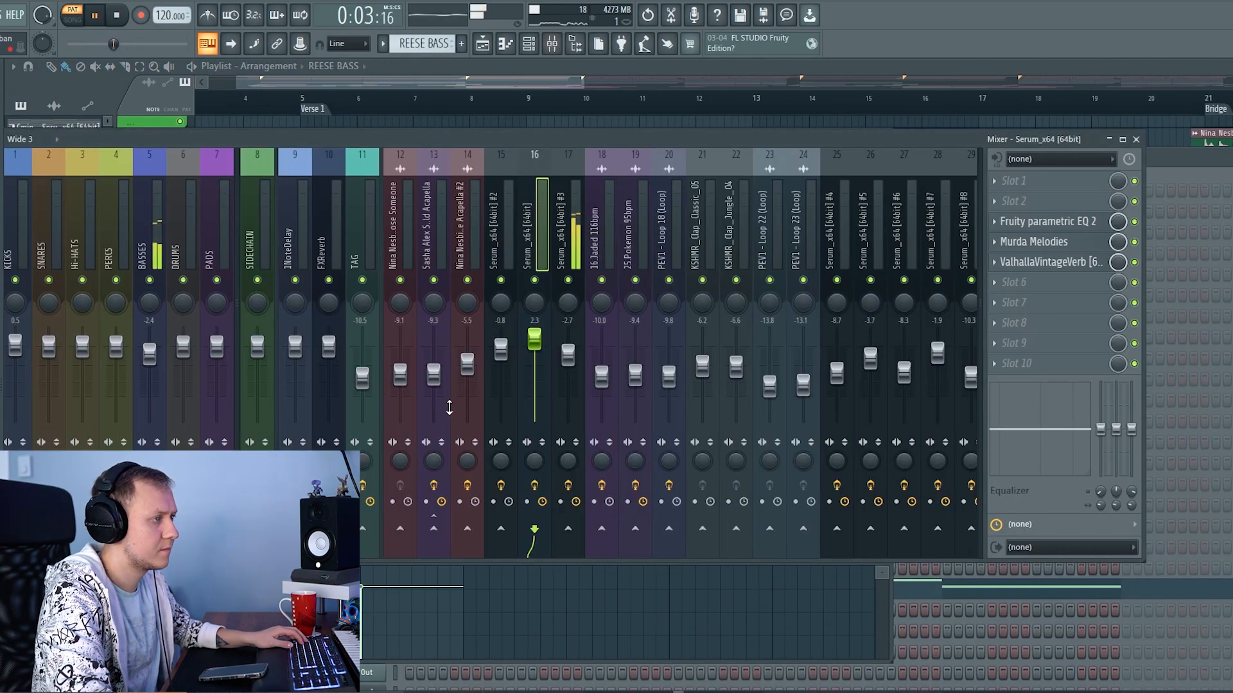
Examine the Fruity parametric EQ 2 on insert 17 and the IHeartNY settings on the BASSES insert, closing both
left_click(576, 247)
left_click(1071, 242)
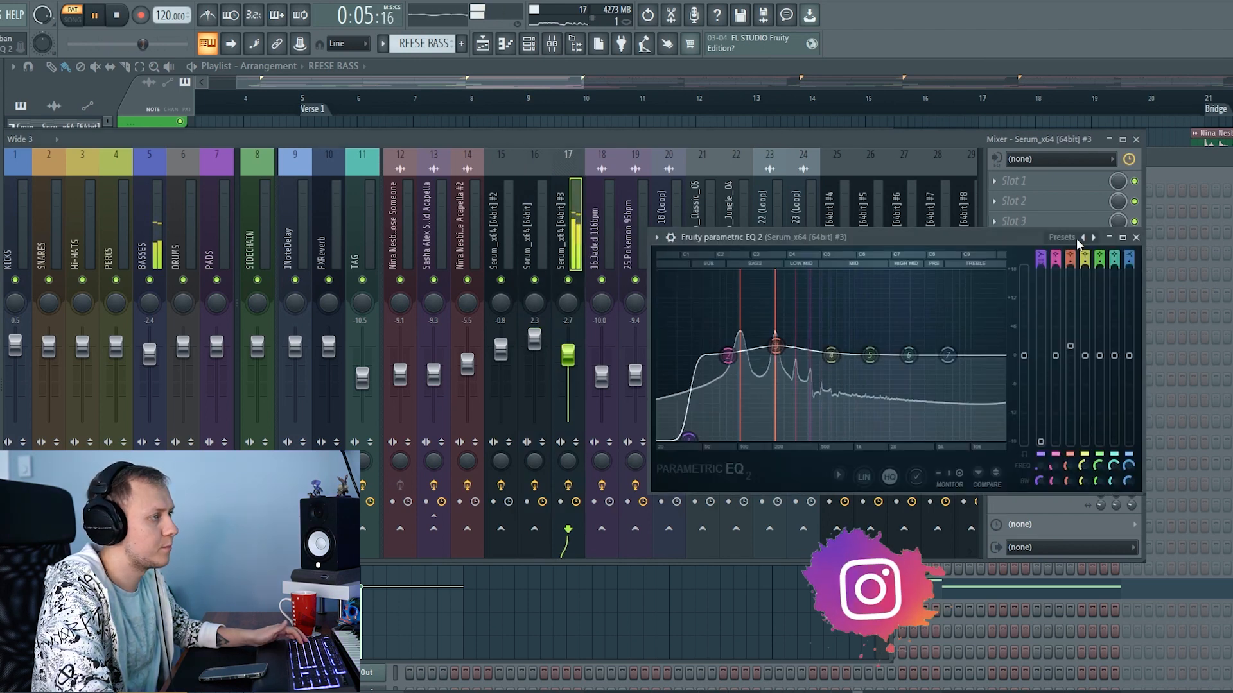
left_click(1136, 237)
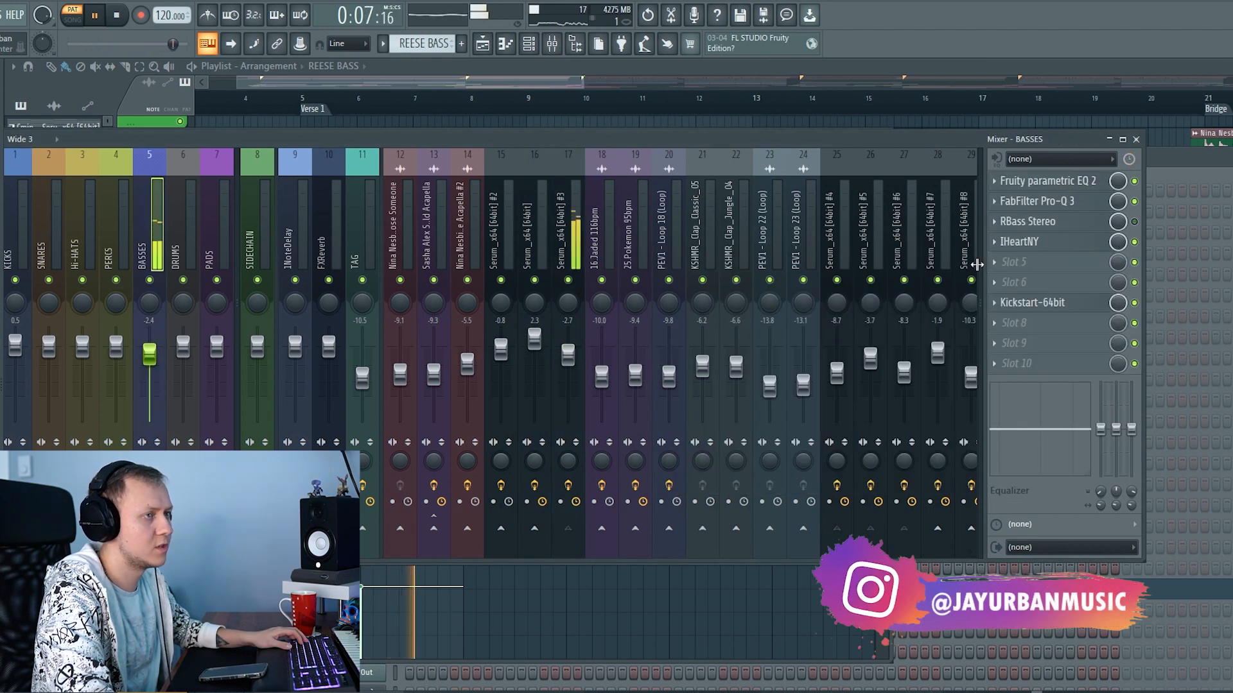
left_click(1062, 243)
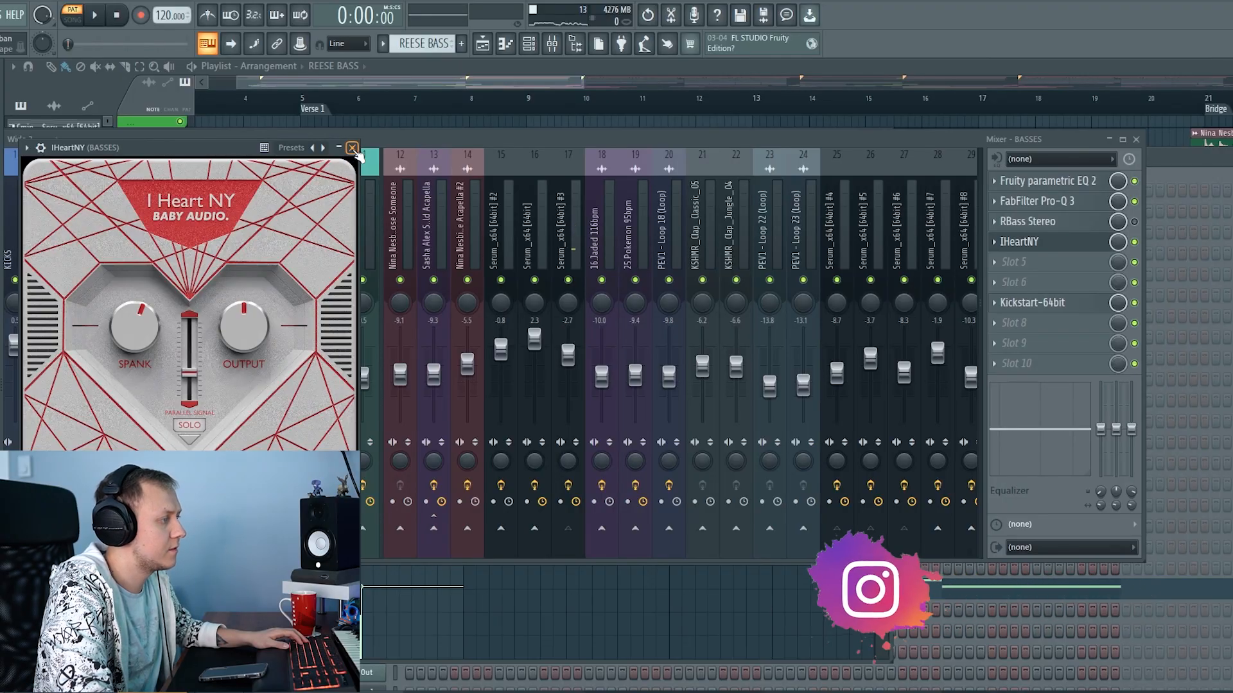
left_click(353, 149)
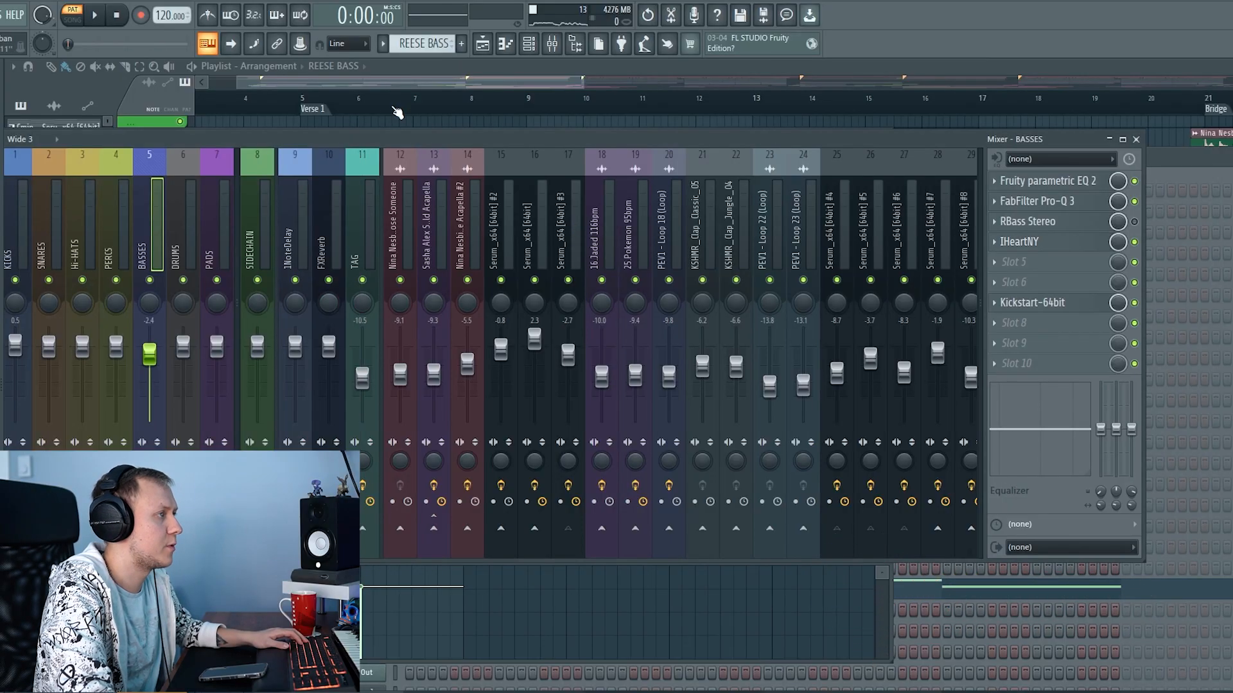
Return to the playlist and play the arrangement in song mode from Verse 1 at bar 5
left_click(415, 86)
scroll(337, 350, "down", 3)
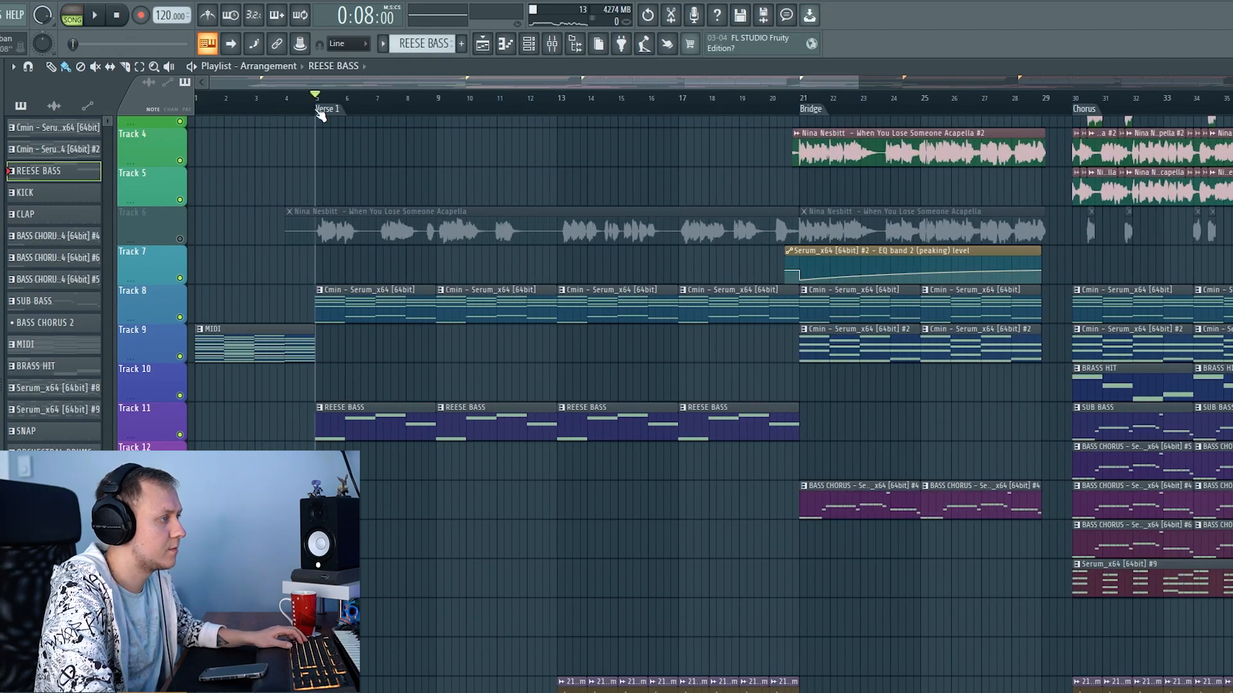
key("F9")
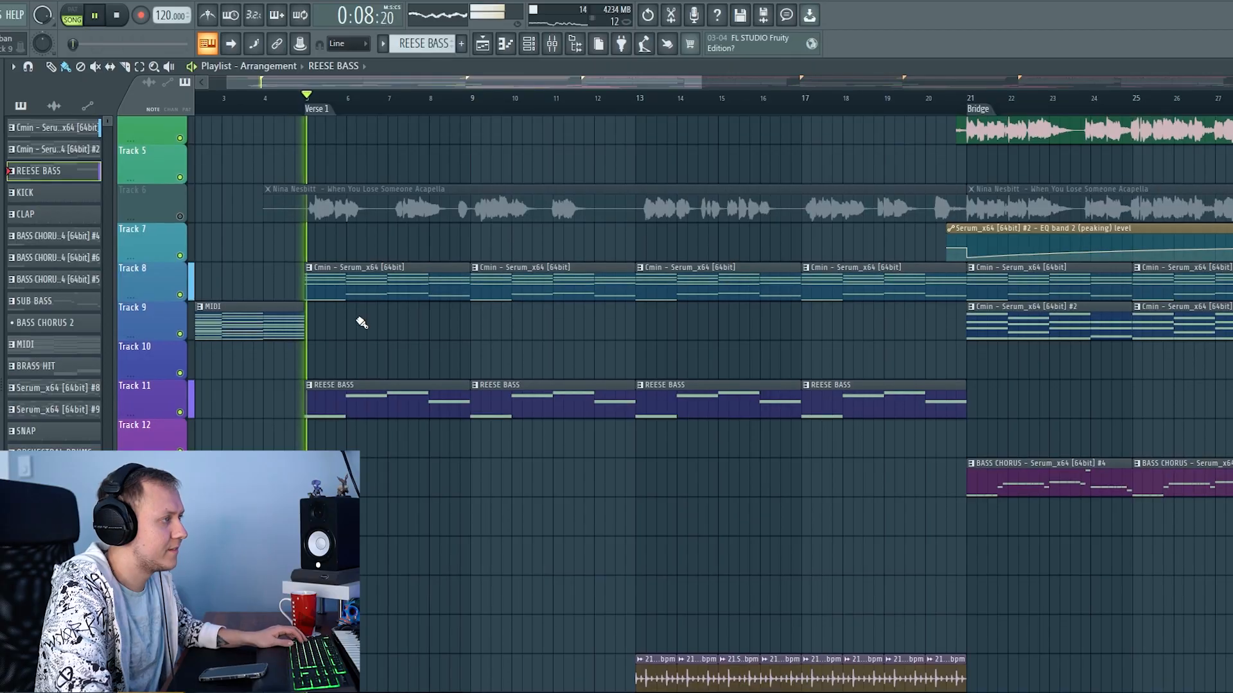
Solo Track 19 and listen to the 25.Pokemon 95bpm loop on its own
scroll(408, 350, "up", 4)
scroll(407, 372, "down", 11)
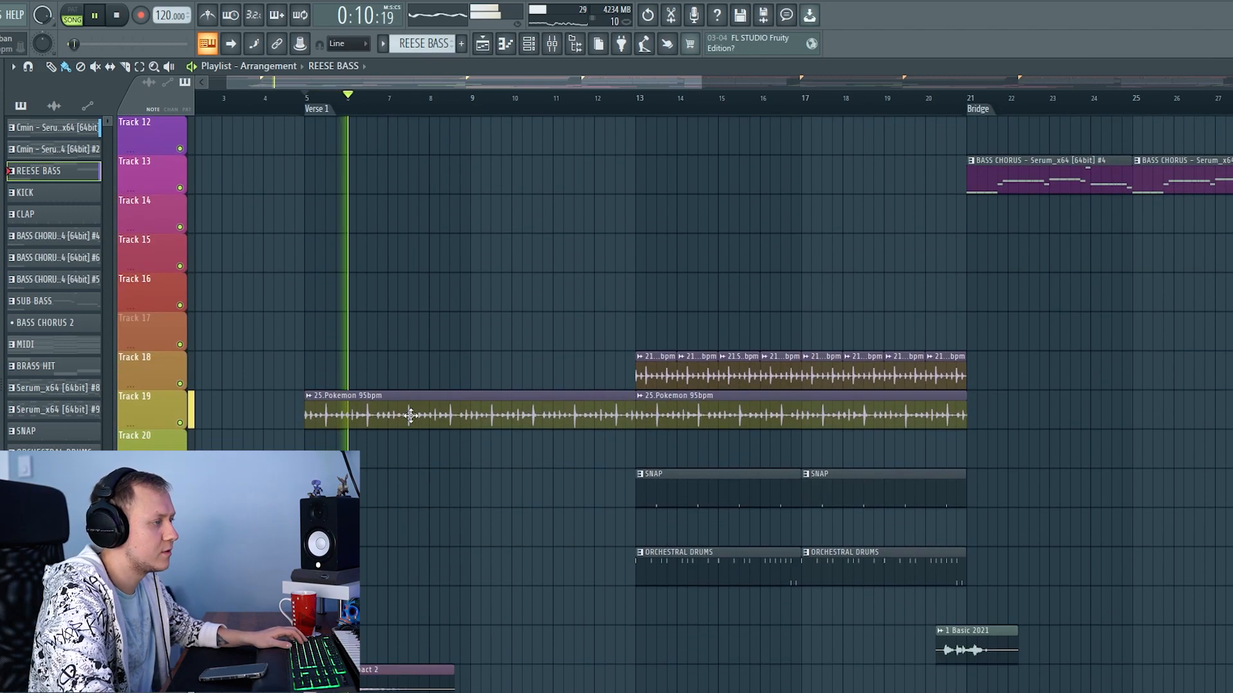
right_click(180, 424)
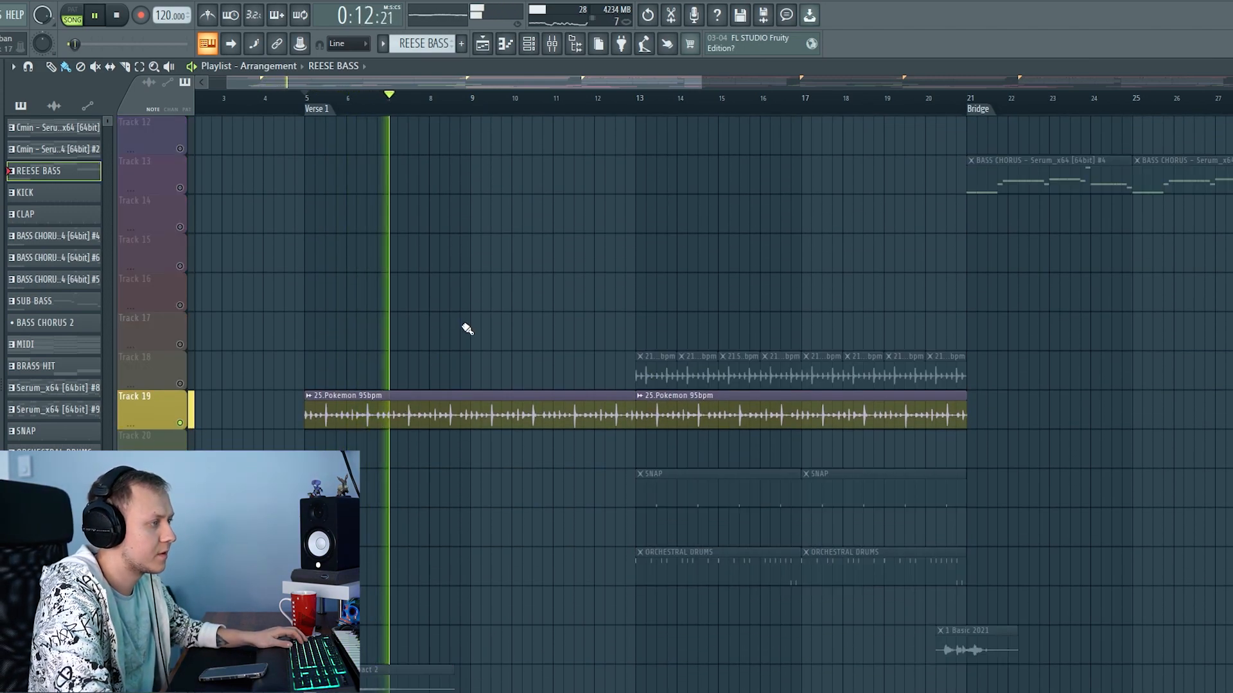
left_click_drag(509, 314, 385, 335)
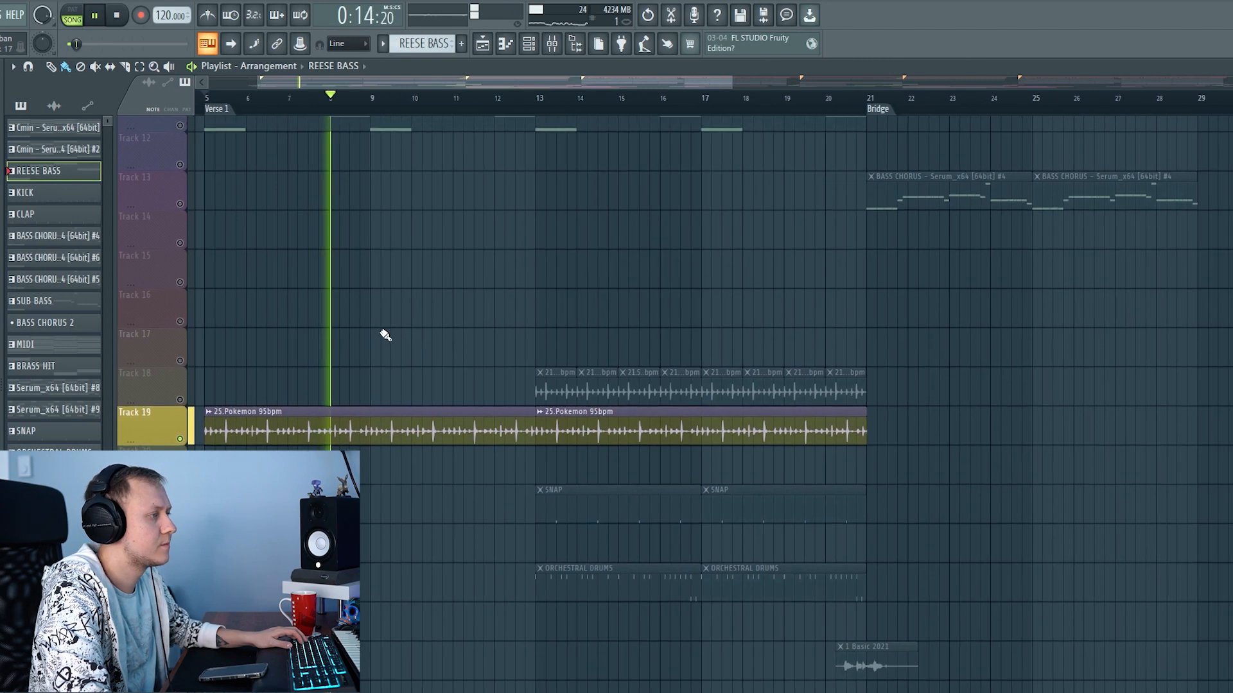
key("space")
Open the 25.Pokemon 95bpm clip's settings and examine the Timeless 2, ValhallaRoom and Fruity parametric EQ 2 effects on insert 19
double_click(231, 427)
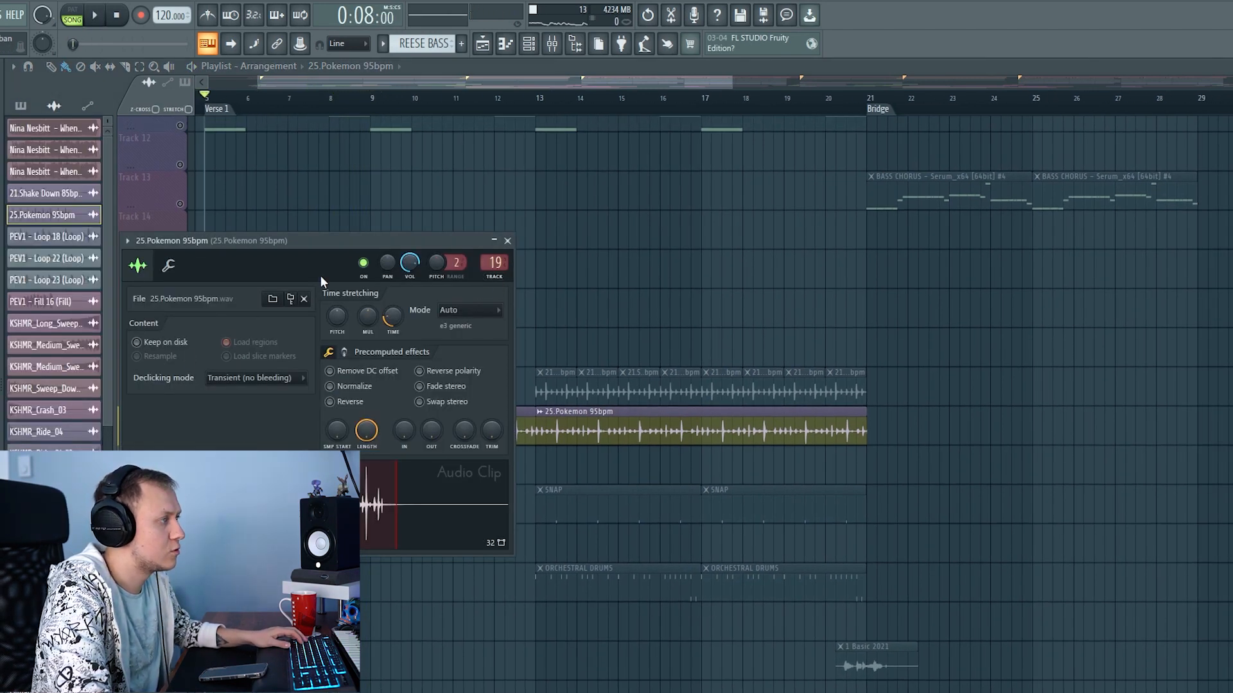
key("F9")
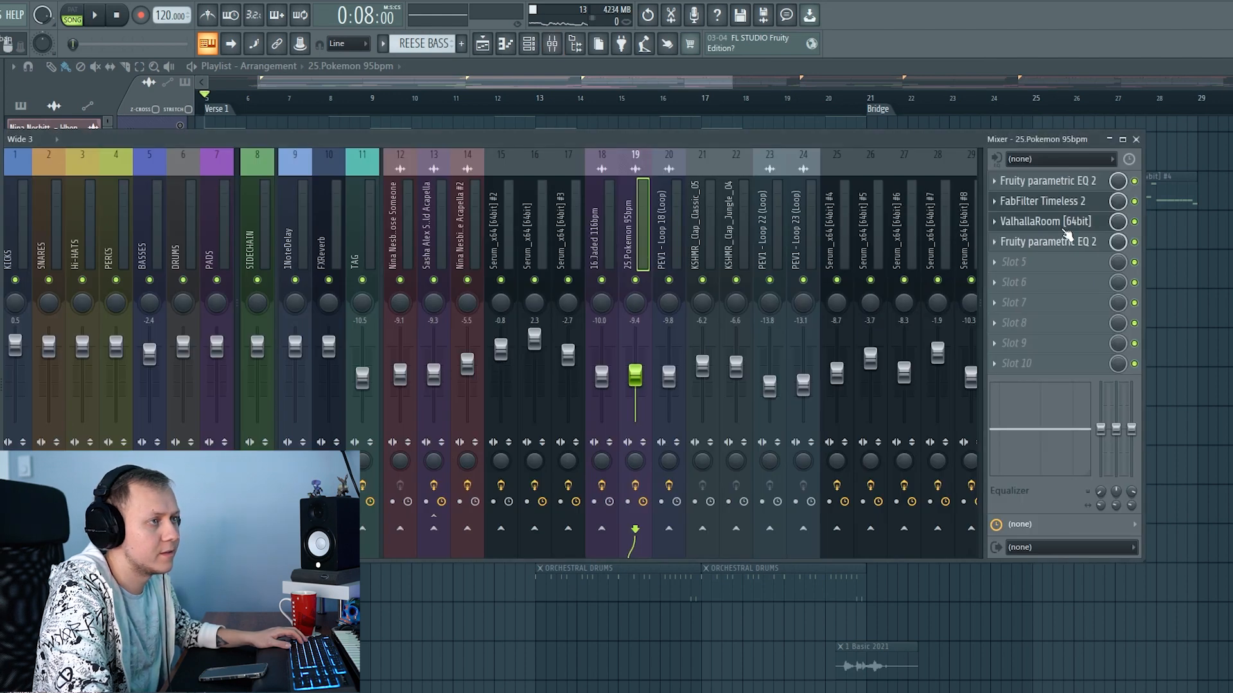
left_click(1067, 204)
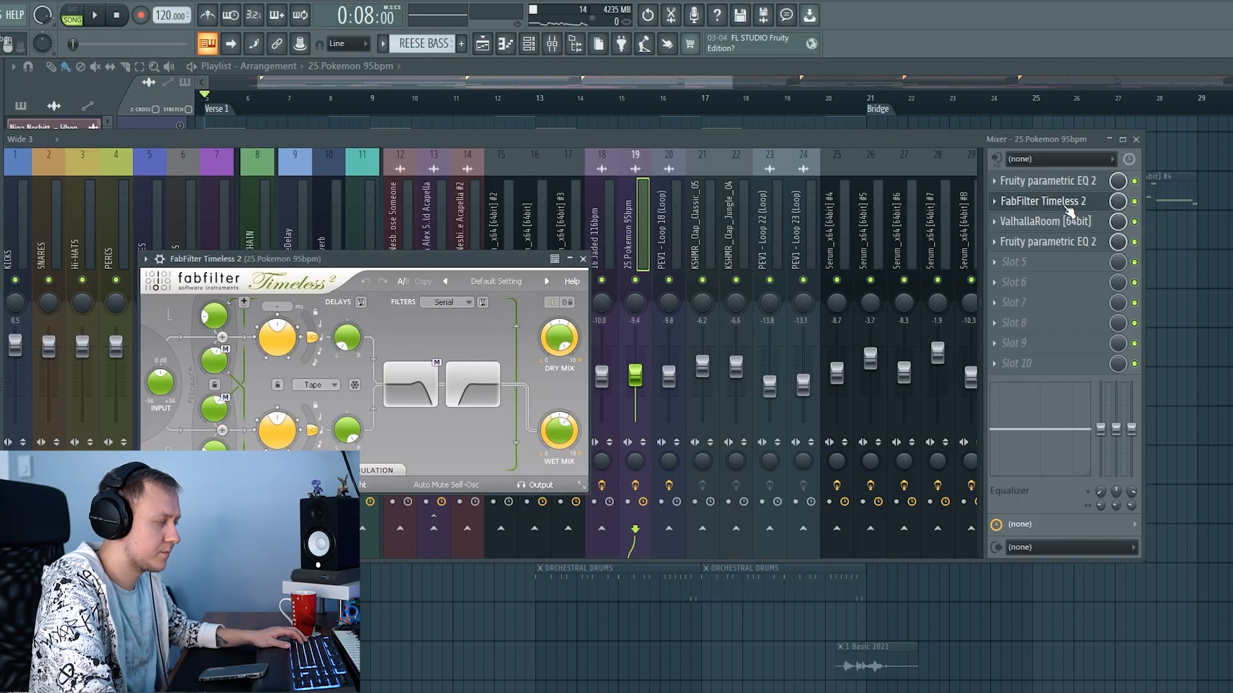
left_click(1067, 204)
left_click(1073, 224)
left_click(1076, 225)
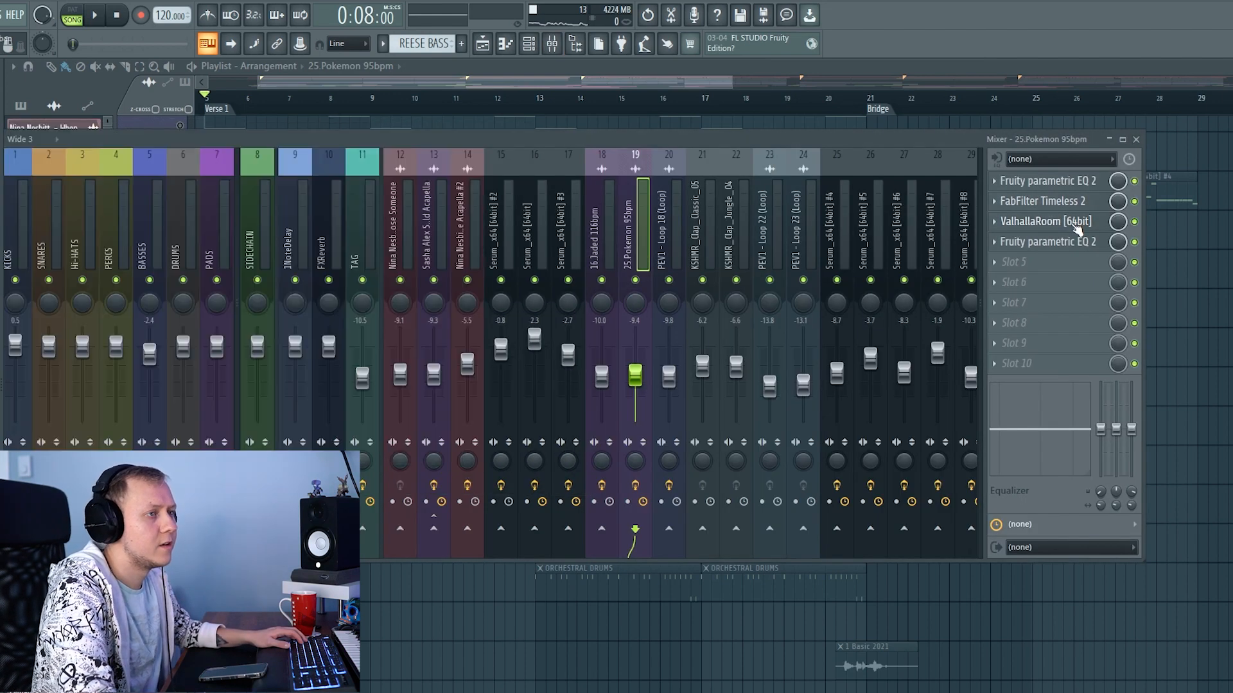
left_click(1084, 246)
left_click(1083, 187)
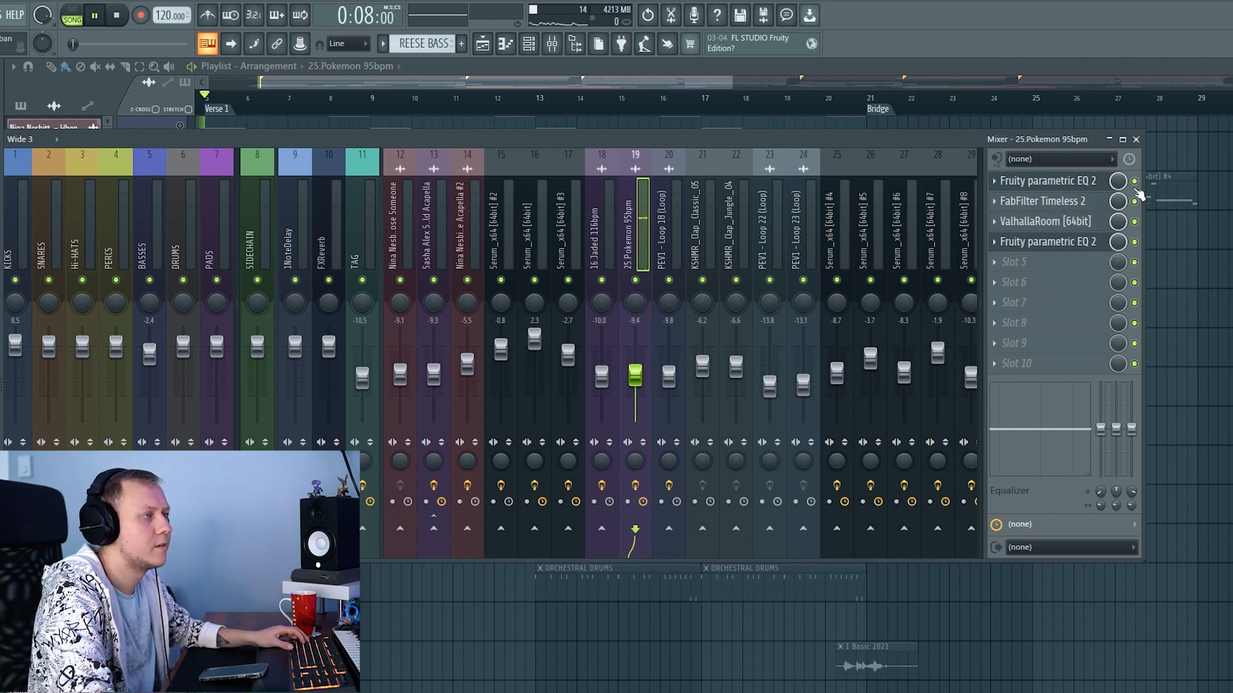
Return to the playlist, end the solo on Track 19 and play all active layers from Verse 1
key("F9")
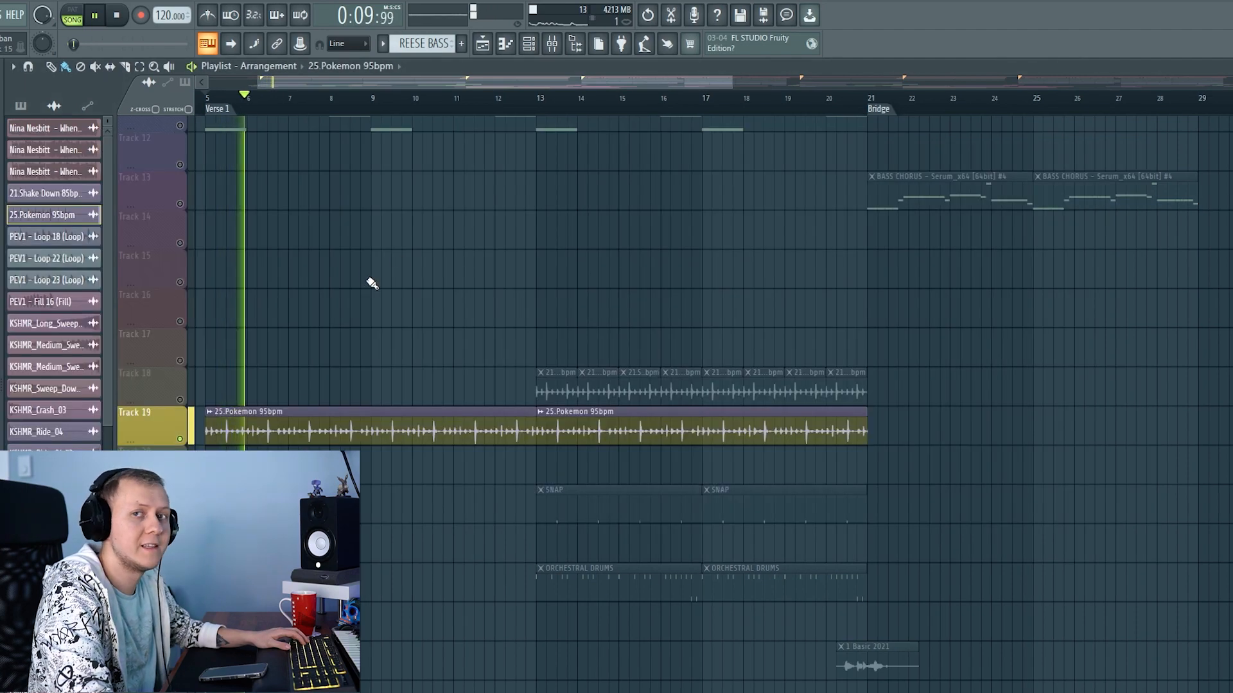
scroll(275, 386, "up", 4)
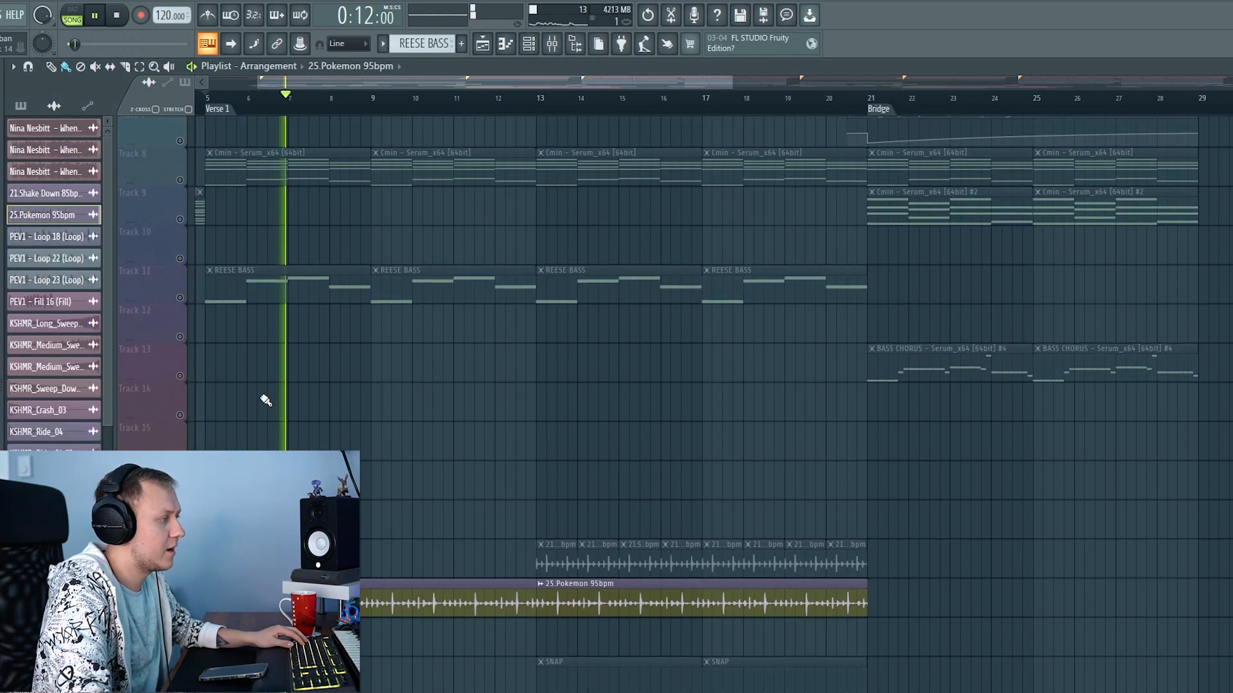
scroll(276, 385, "down", 3)
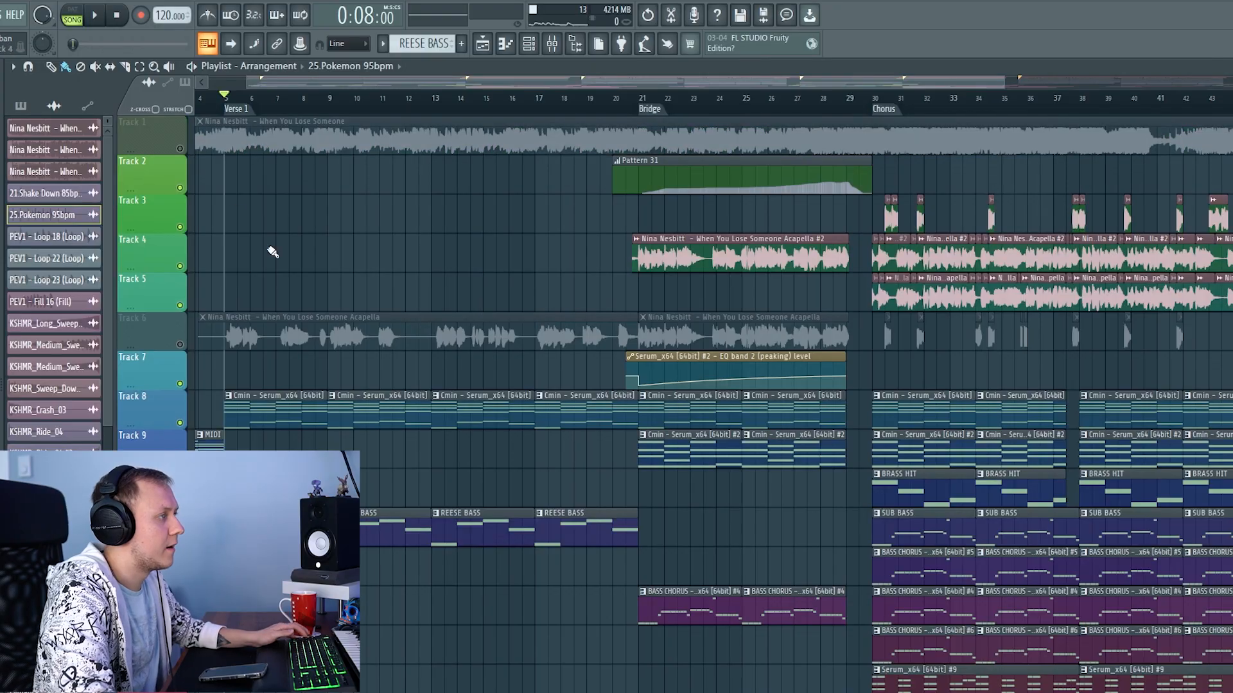
scroll(294, 408, "down", 3)
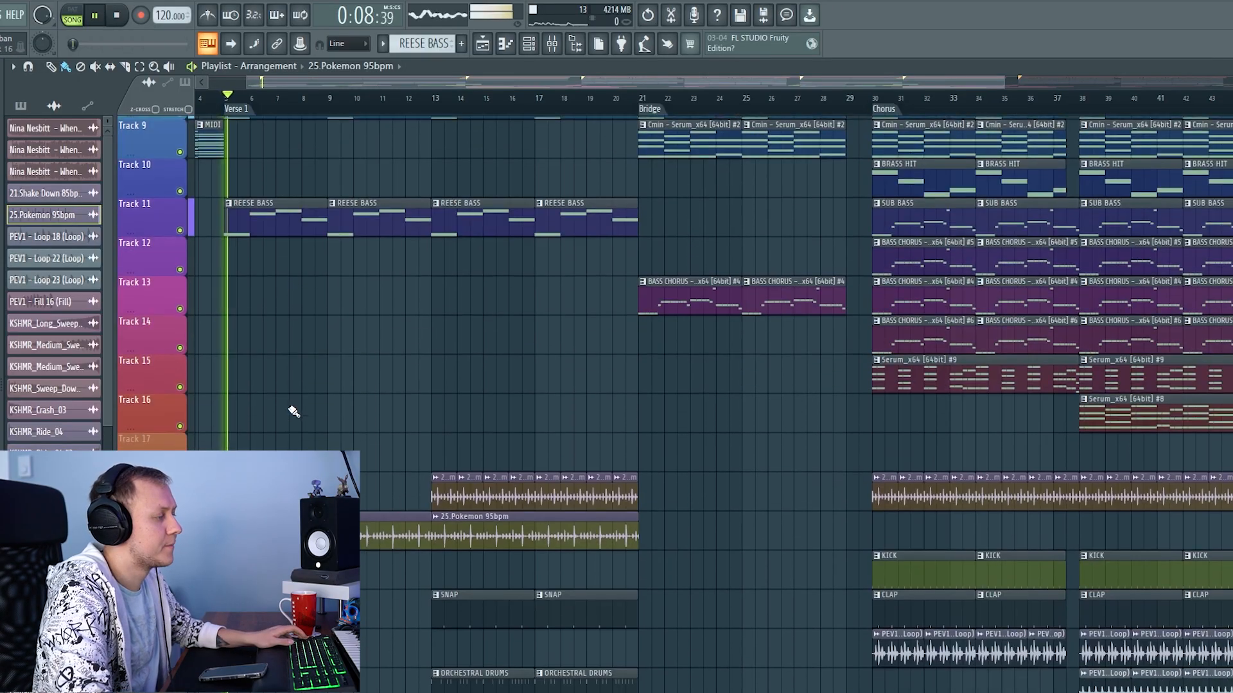
scroll(302, 413, "up", 4)
scroll(572, 383, "up", 7)
scroll(574, 374, "down", 3)
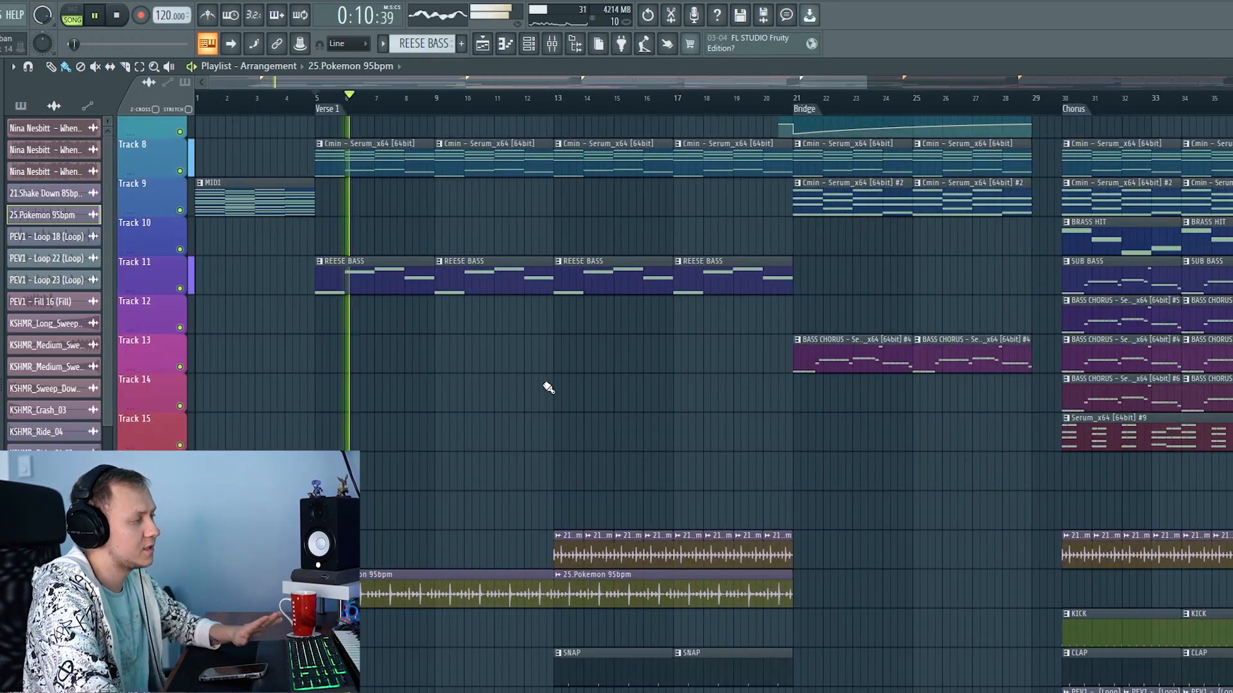
Unmute the acapella on Track 6 and review the verse layers in the playlist during playback
scroll(450, 350, "up", 4)
left_click(181, 250)
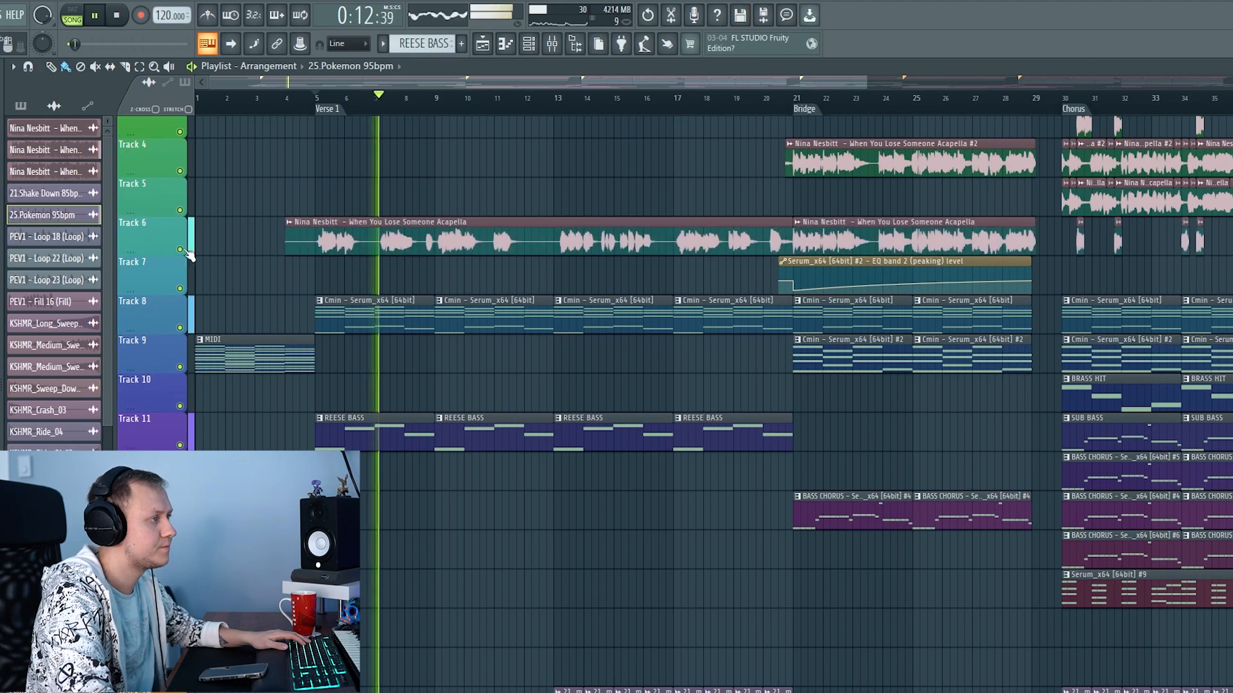
scroll(435, 182, "right", 2)
scroll(468, 206, "down", 3)
scroll(490, 253, "up", 3)
scroll(475, 321, "down", 5)
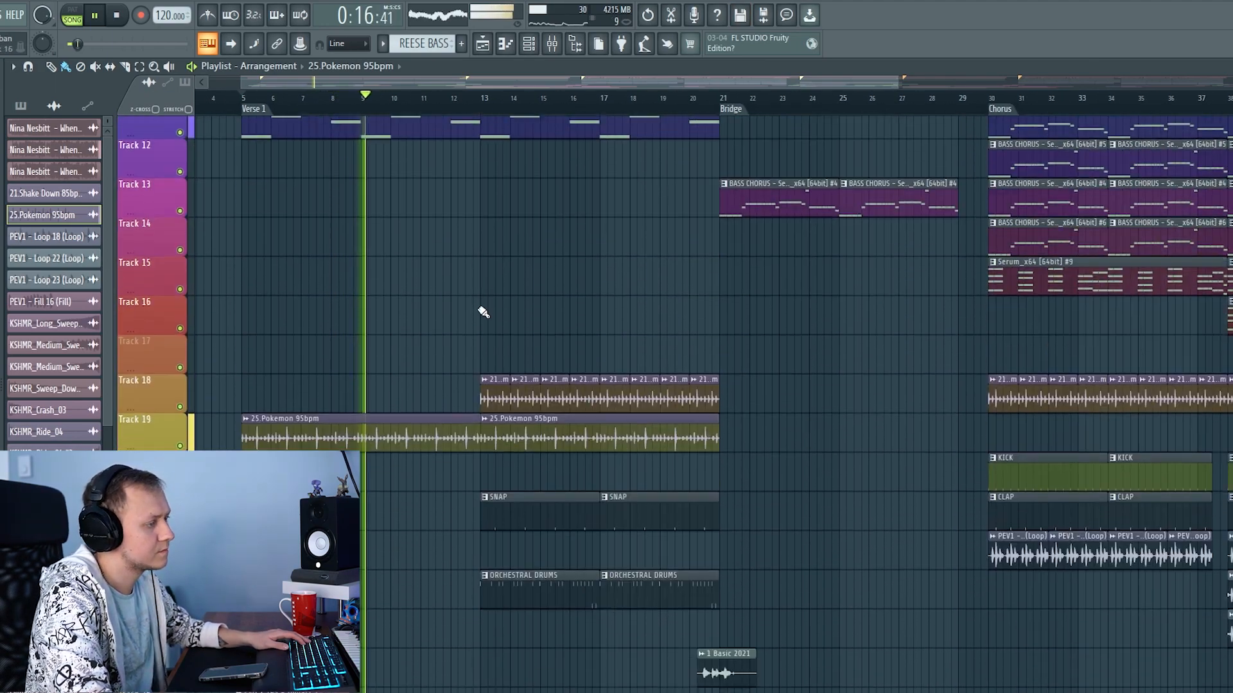
scroll(462, 393, "up", 3)
scroll(456, 401, "up", 2)
scroll(449, 399, "down", 3)
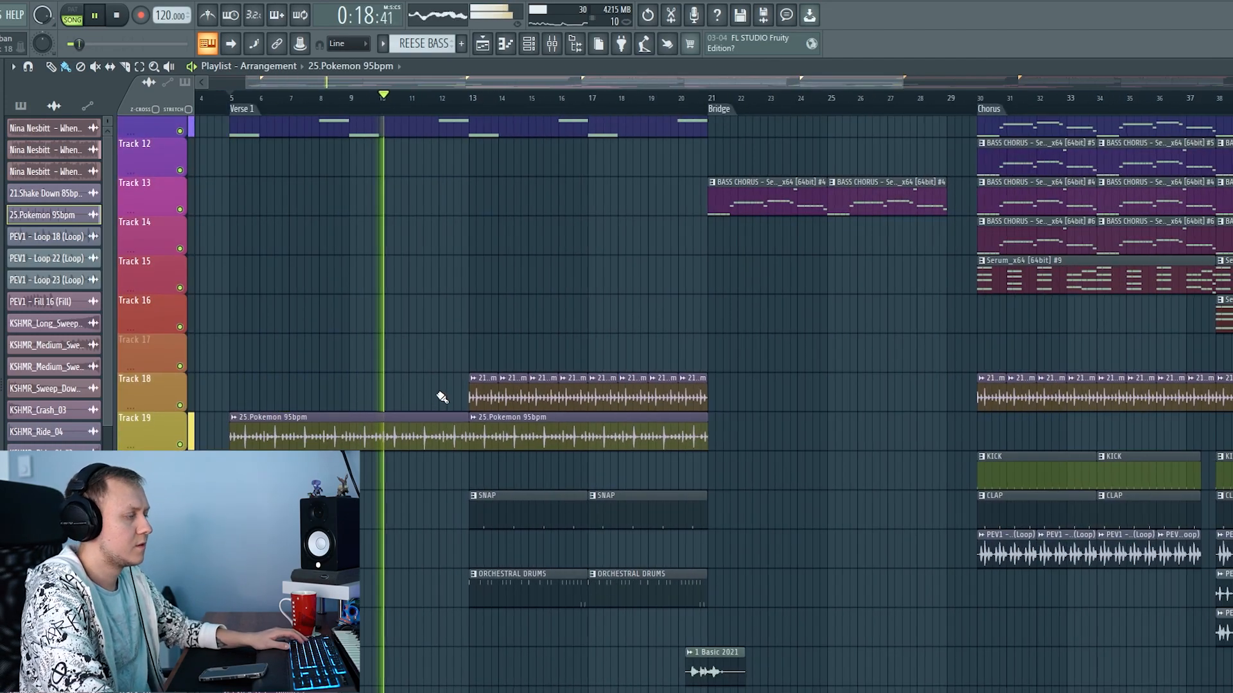
scroll(440, 393, "up", 5)
scroll(413, 355, "up", 3)
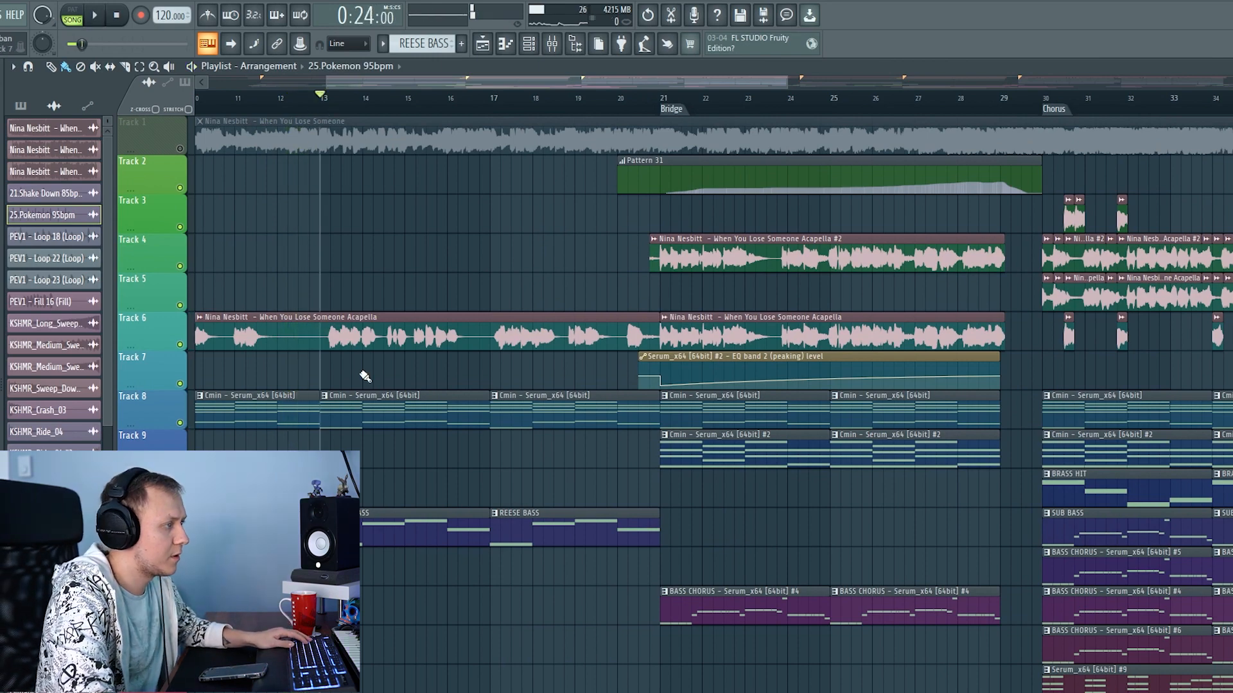
Solo Track 18, play it from bar 13 and open the 21.Shake Down 85bpm clip's settings
scroll(364, 376, "down", 5)
scroll(283, 394, "up", 3)
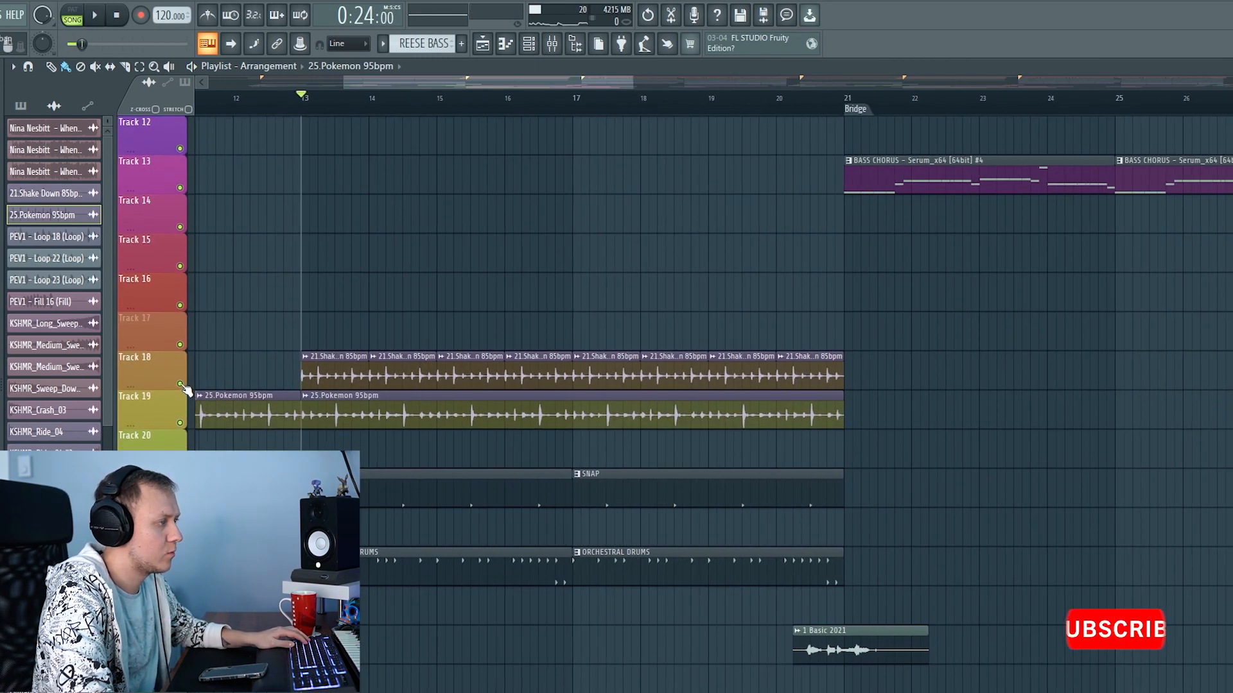
right_click(181, 385)
scroll(435, 435, "down", 3)
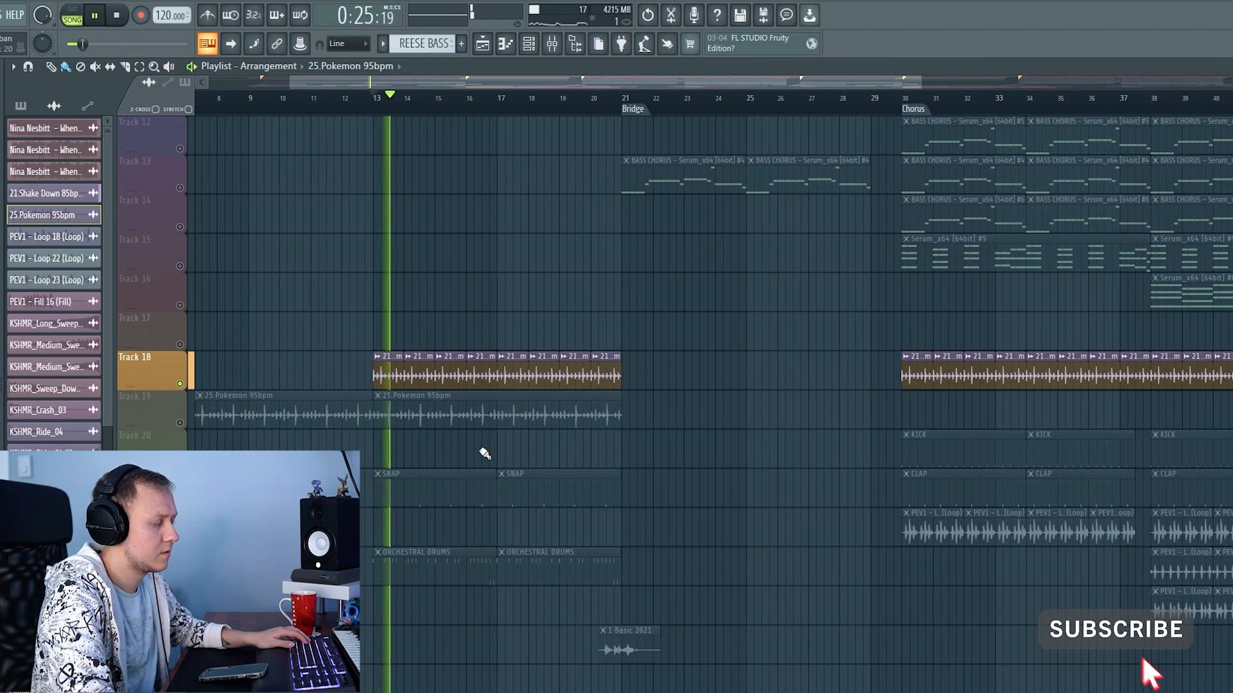
scroll(463, 440, "up", 3)
double_click(391, 383)
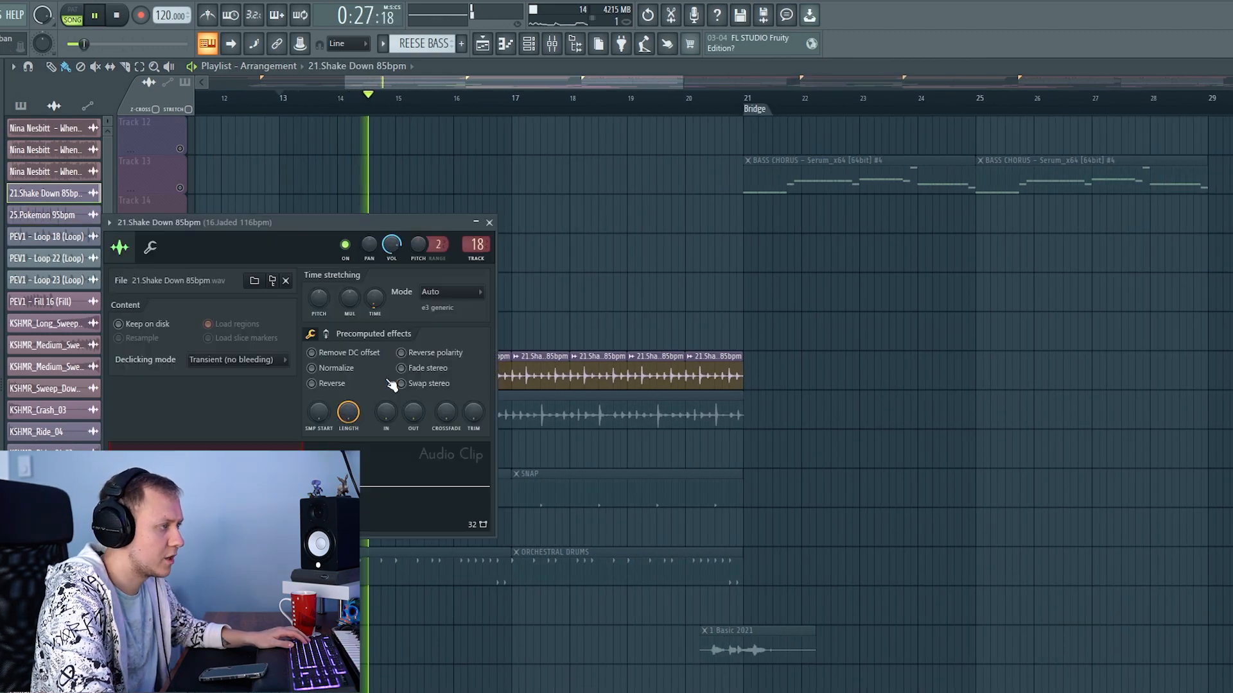
Examine the Fruity parametric EQ 2 on insert 18 and return to the playlist
key("F9")
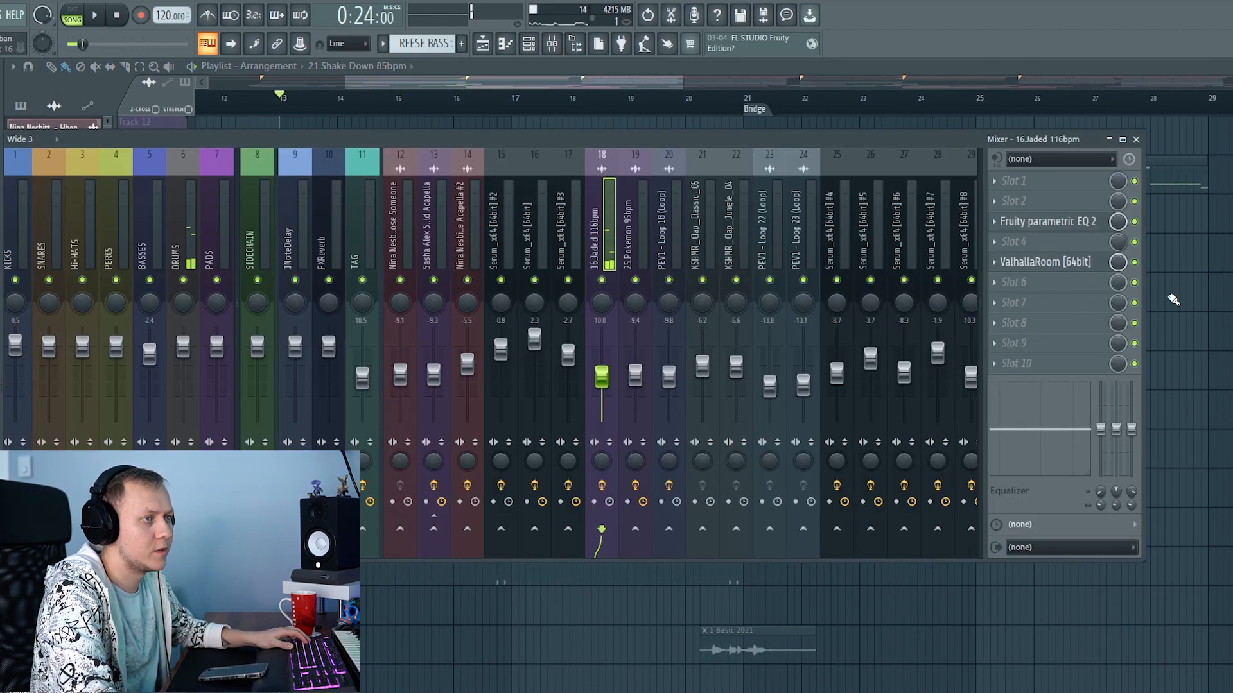
left_click(1079, 222)
left_click(1078, 222)
key("F9")
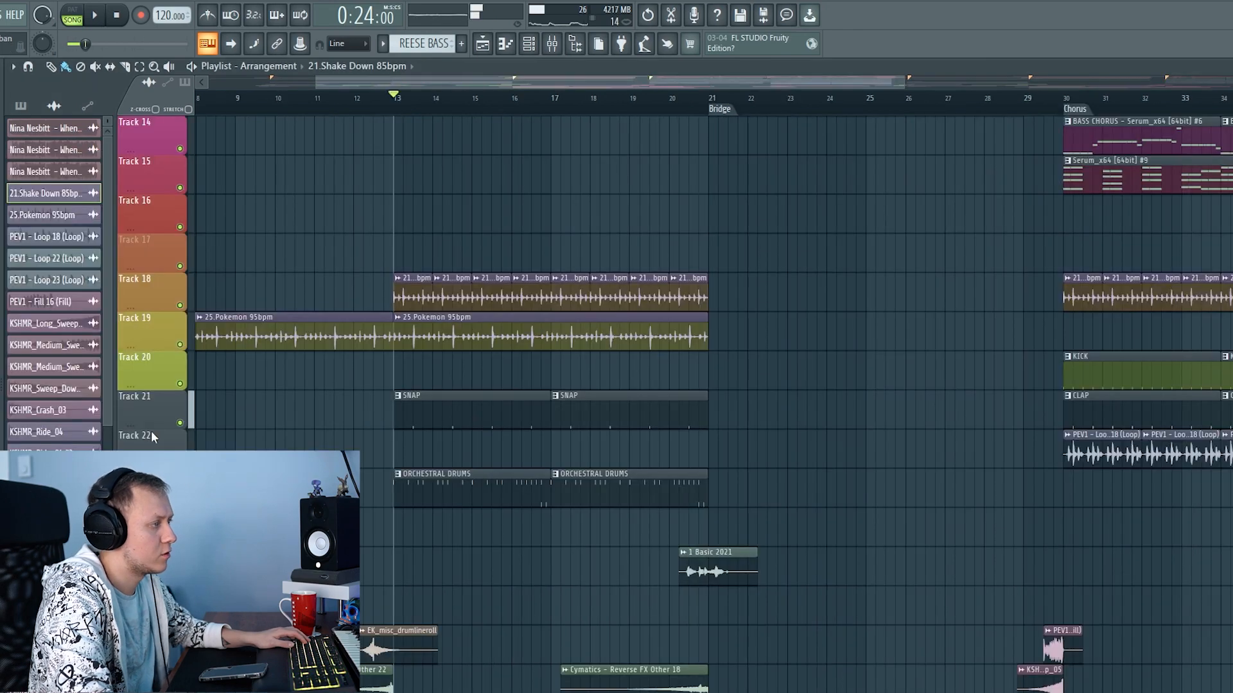
Solo the SNAP clips on Track 21 and play from bar 13 with Tracks 18, 19 and the orchestral drums track re-enabled
right_click(180, 424)
key("space")
left_click(181, 345)
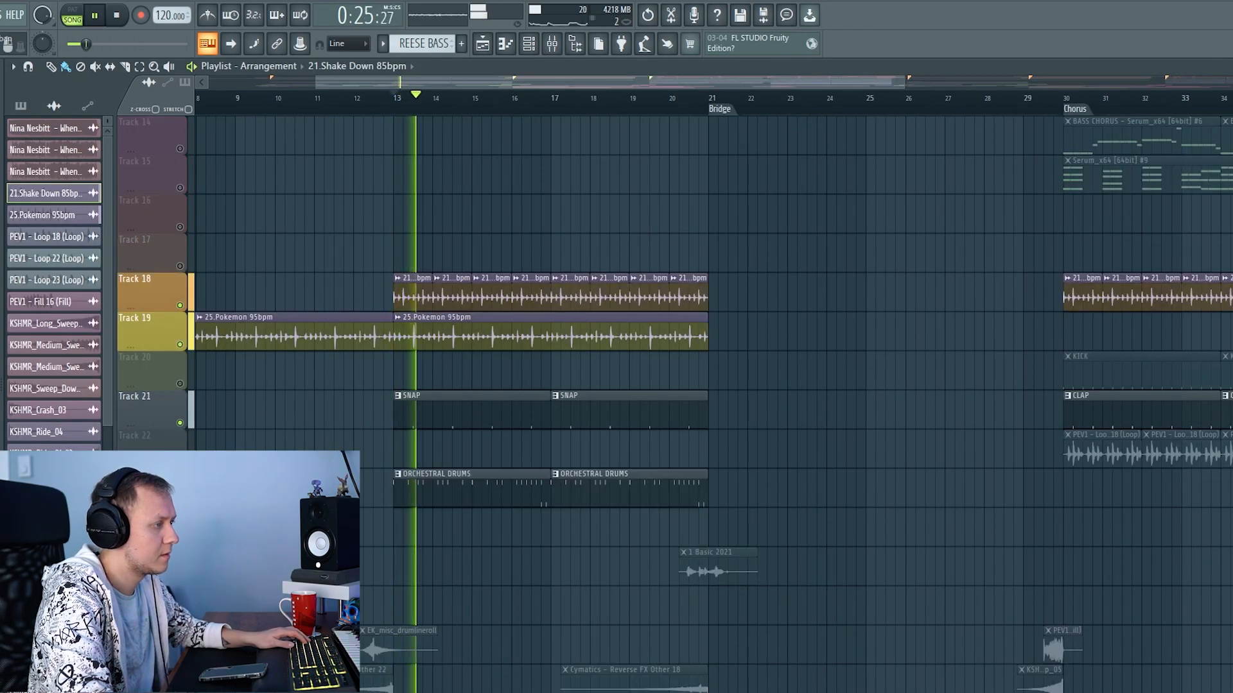
Stop playback, mute the SNAP clips on Track 21 and examine the ORCHESTRAL DRUMS pattern in the channel rack
scroll(525, 506, "up", 4, "ctrl")
key("space")
left_click(180, 423)
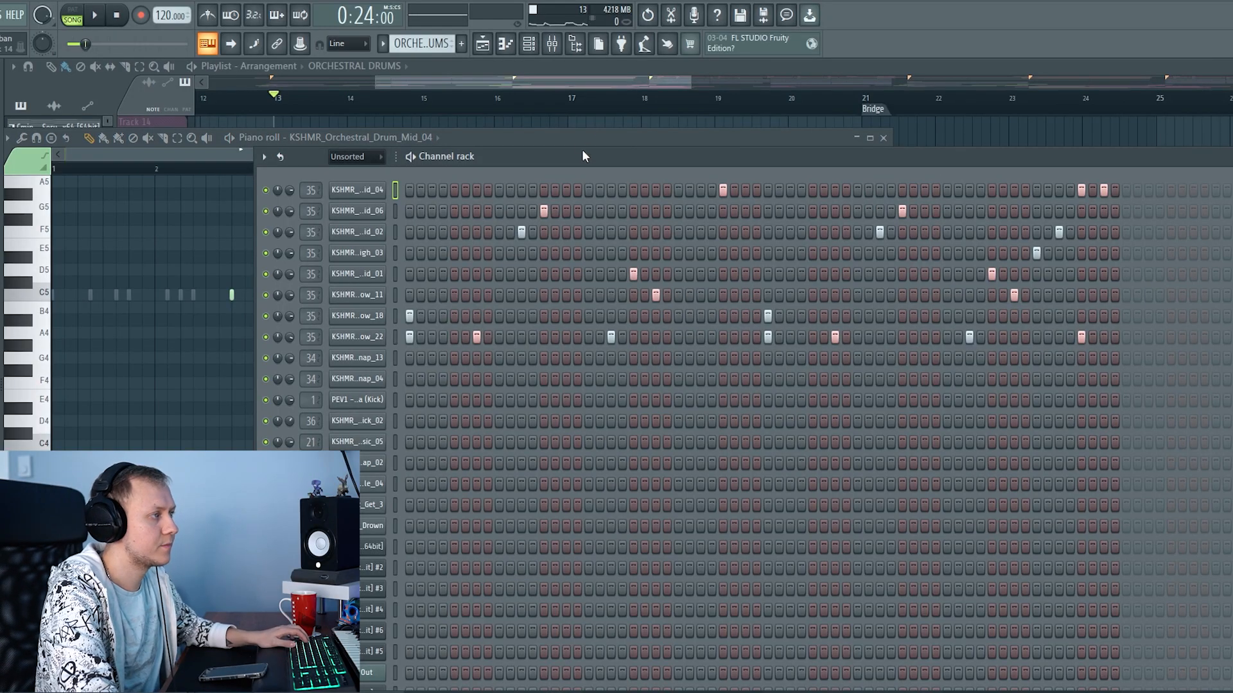
left_click_drag(582, 156, 466, 165)
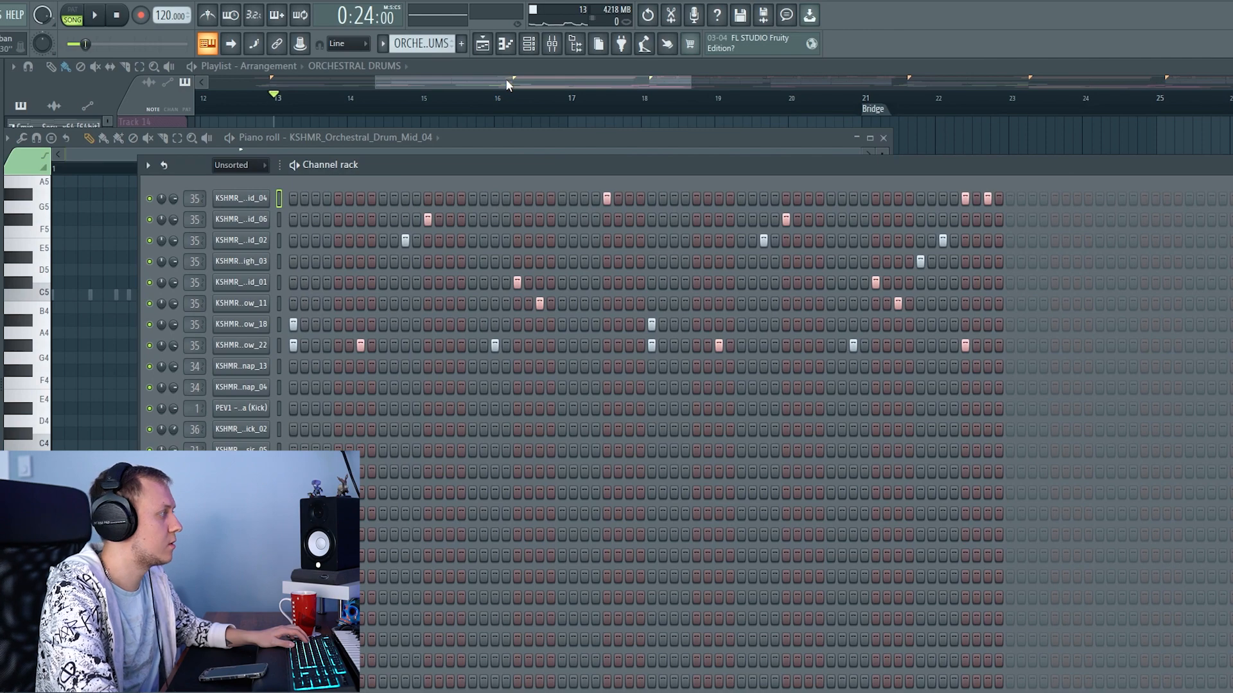
Play Tracks 18, 19 and the ORCHESTRAL DRUMS from bar 13 and locate the orchestral drums insert in the mixer
left_click(506, 85)
key("space")
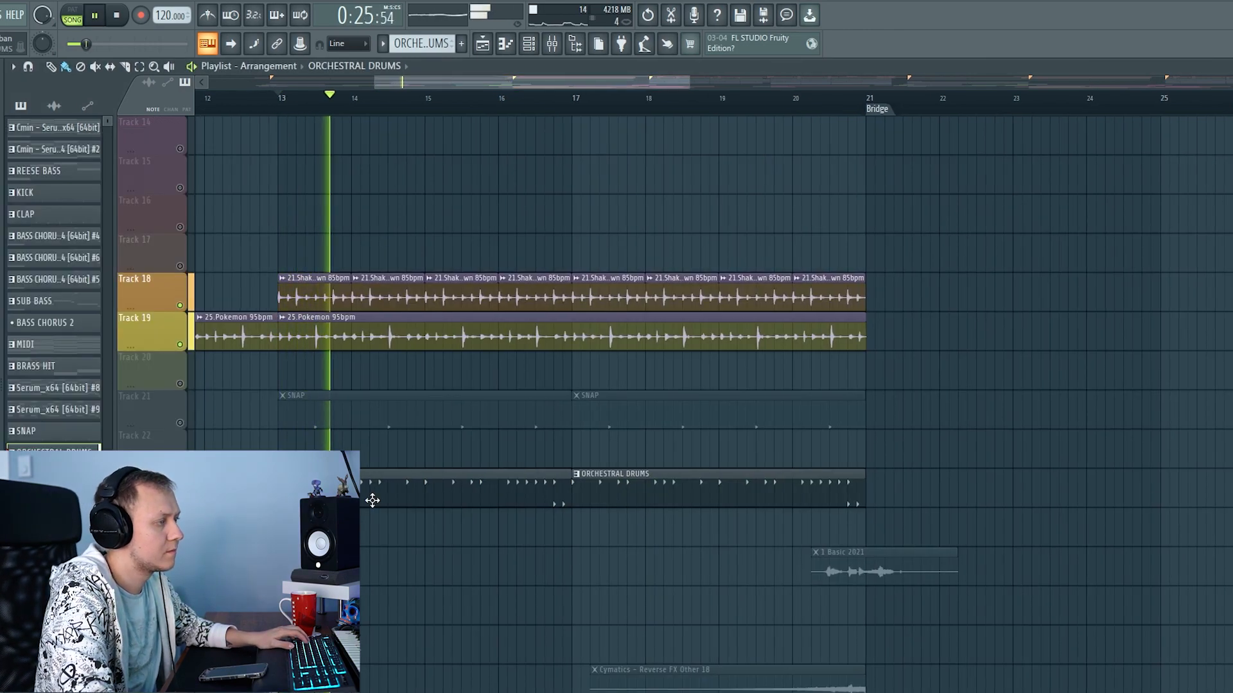
key("F9")
left_click(637, 265)
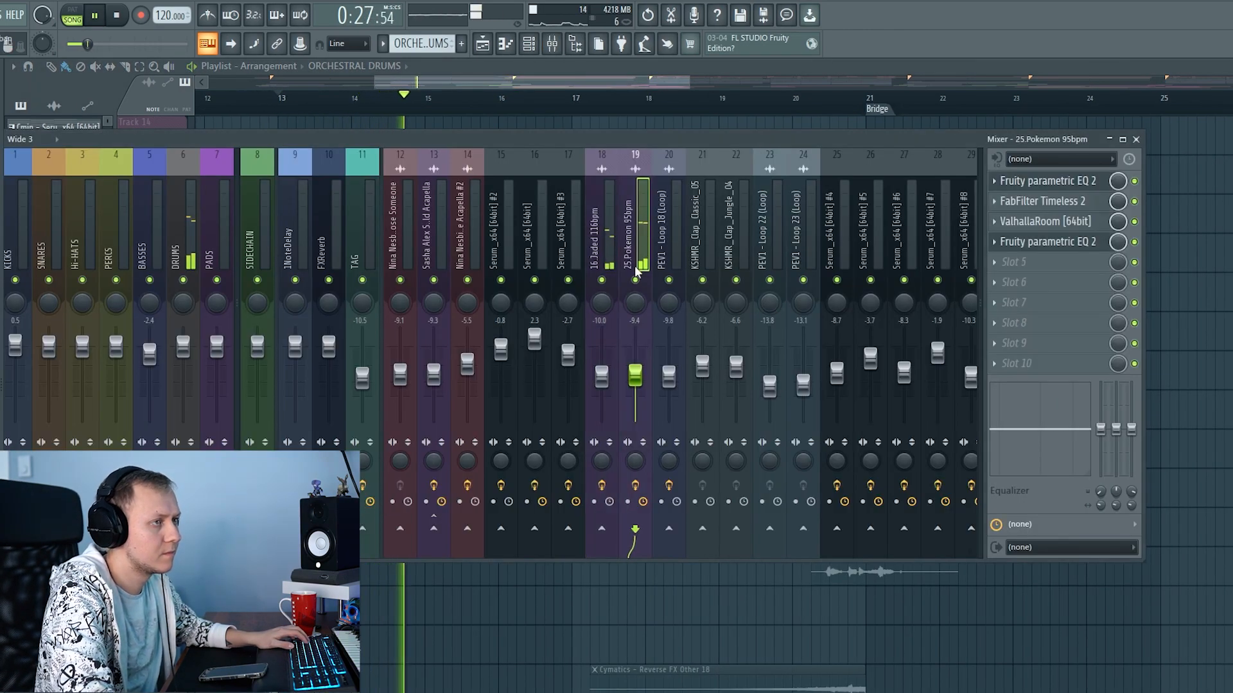
scroll(642, 212, "down", 5)
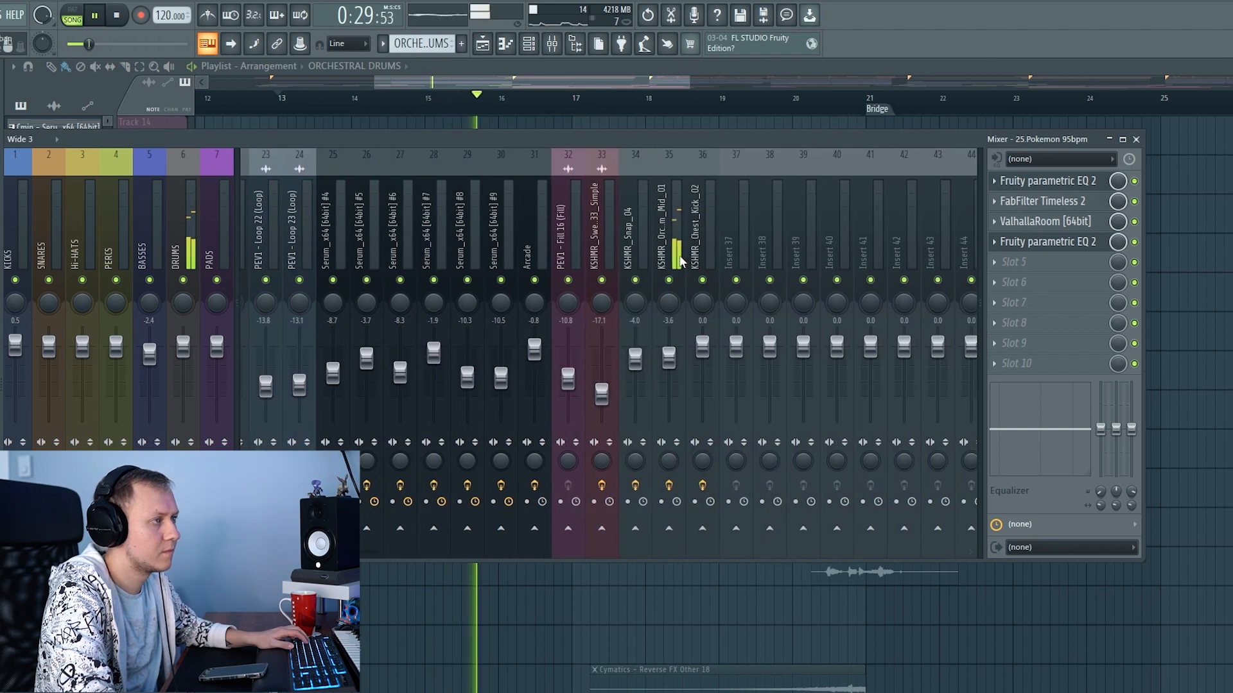
Examine the Fruity parametric EQ 2 and ValhallaPlate on insert 35 and return to the playlist
left_click(676, 257)
left_click(1066, 221)
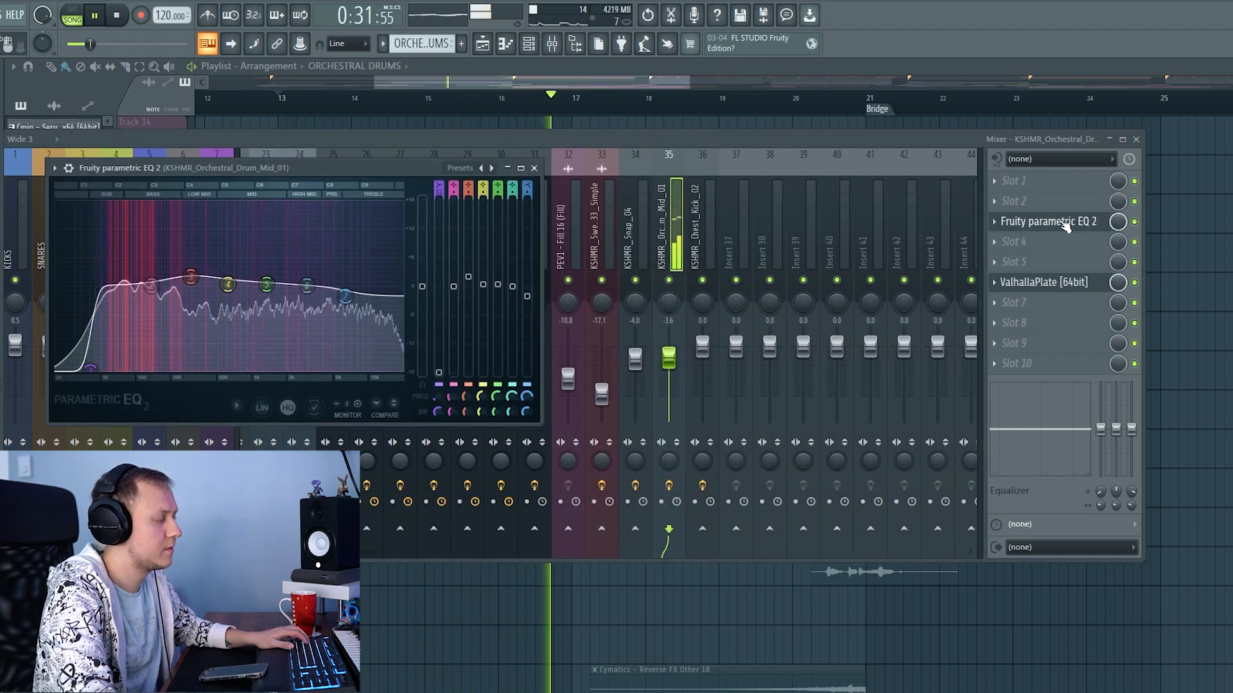
left_click(1066, 222)
left_click(1056, 282)
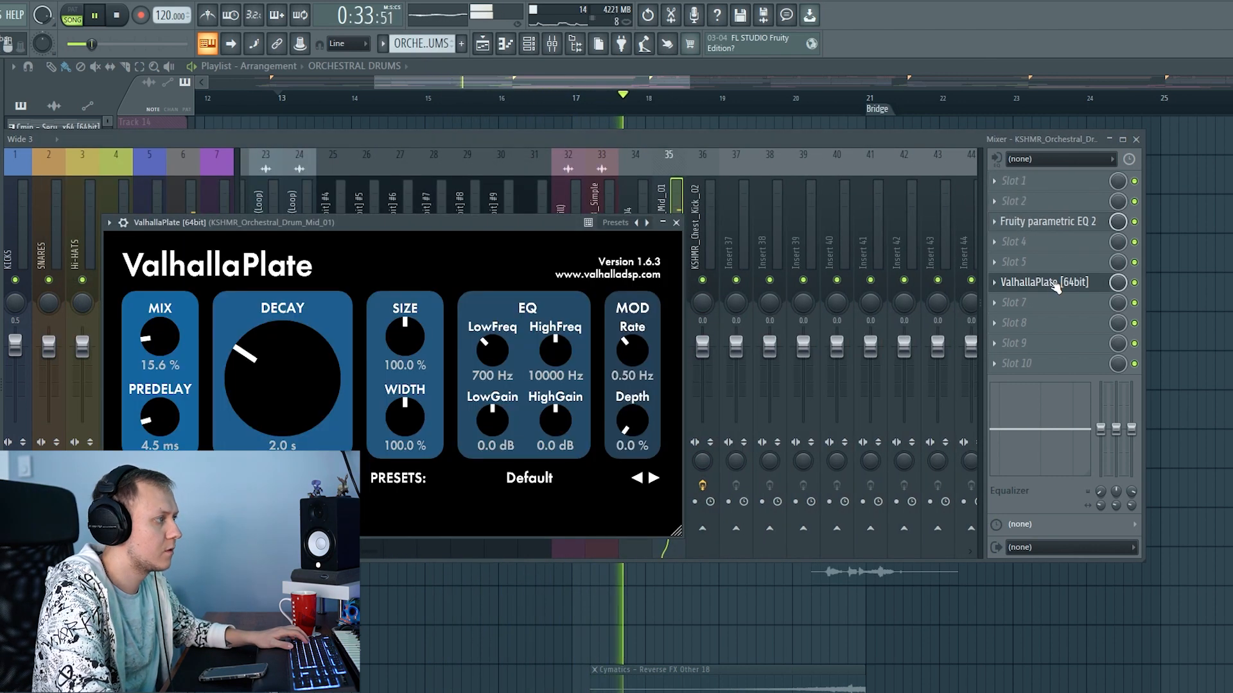
left_click(503, 68)
Restart playback from bar 13 with all tracks enabled, review the verse layers down to the effects tracks and stop
scroll(581, 358, "down", 2)
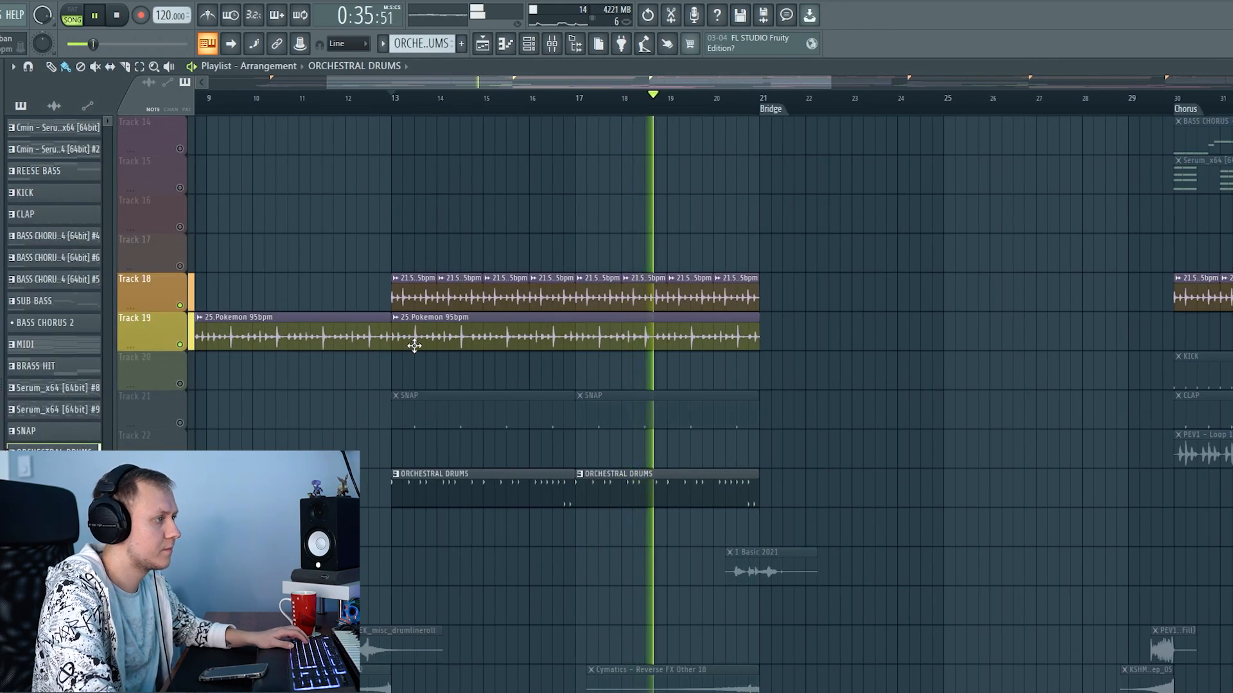
key("space")
key("space")
scroll(418, 358, "up", 10)
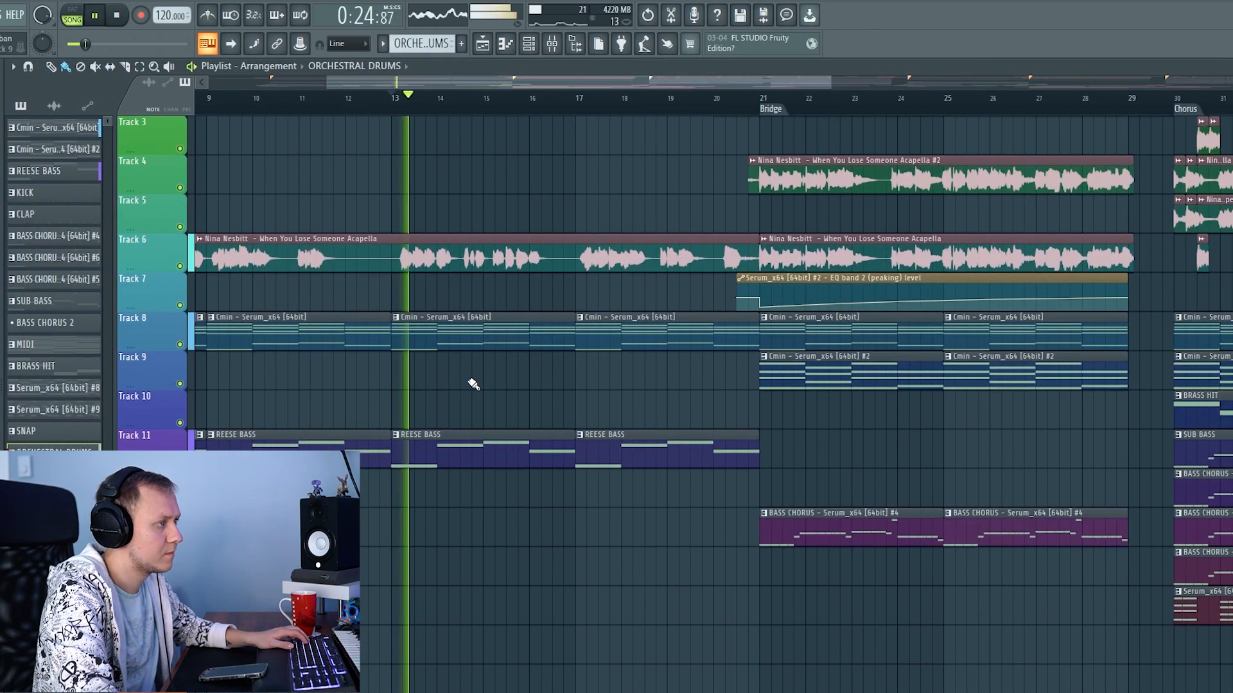
scroll(633, 411, "down", 6)
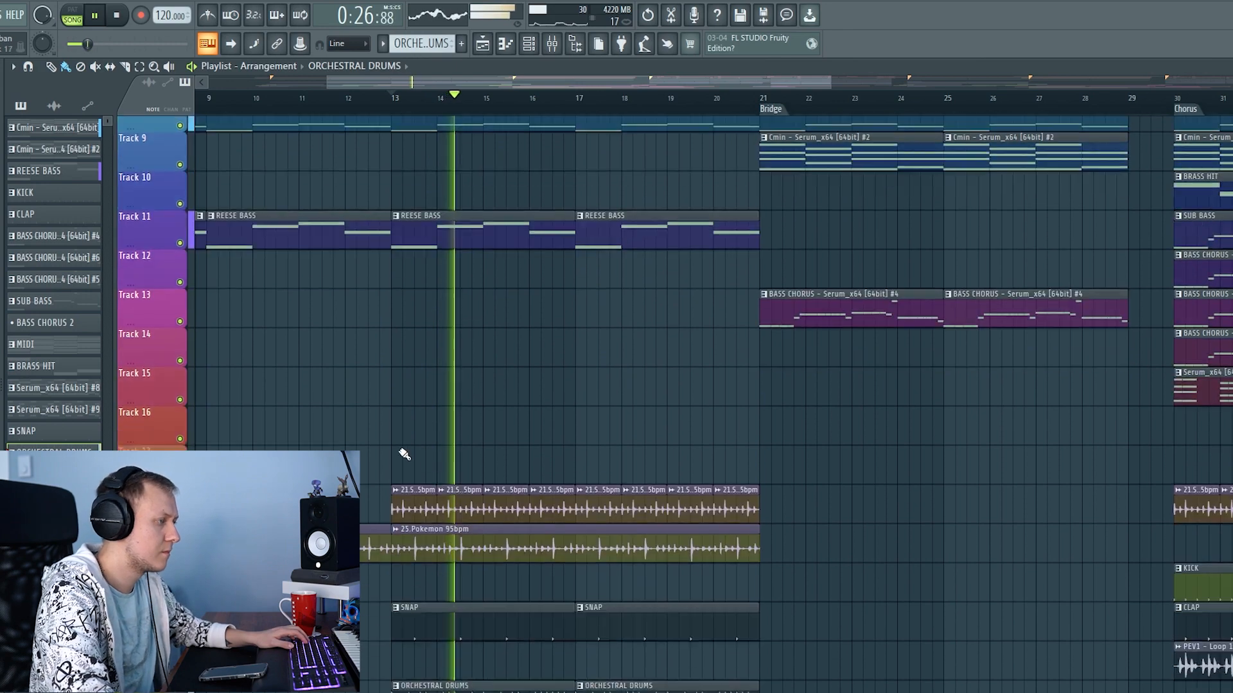
scroll(608, 405, "down", 7)
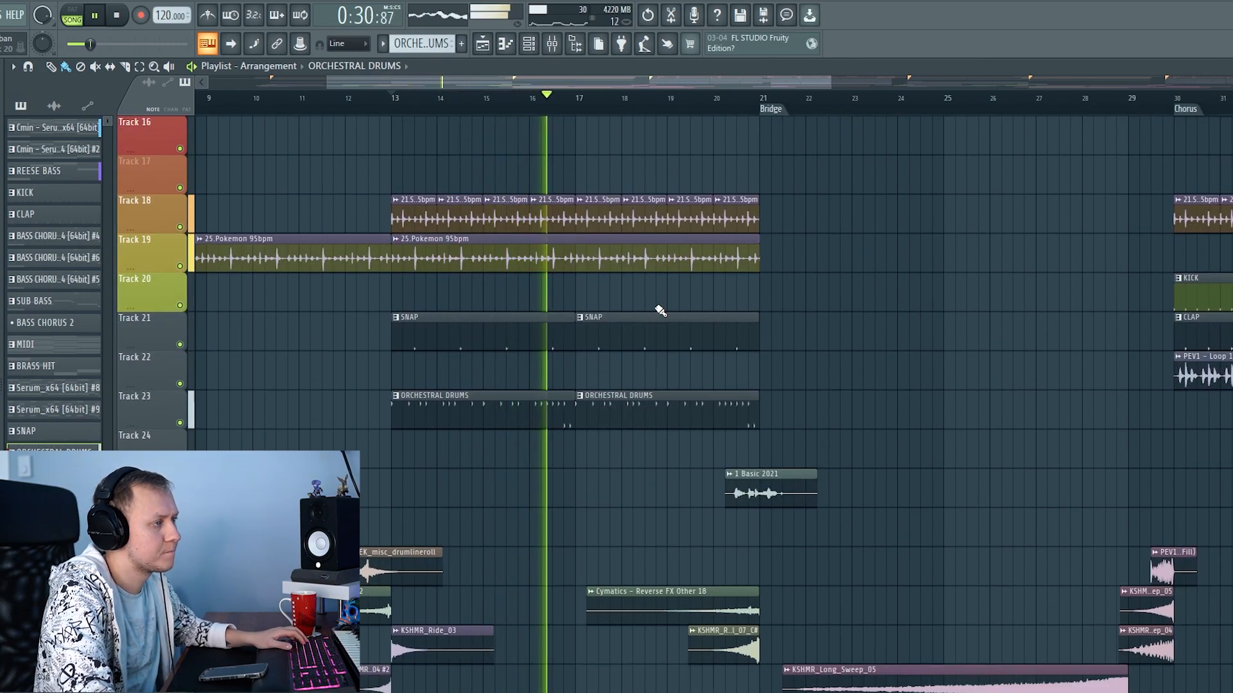
key("space")
Play from bar 12 to hear the EK_misc_drumlineroll, reverse and ride transition effects leading into bar 13
scroll(462, 366, "down", 3)
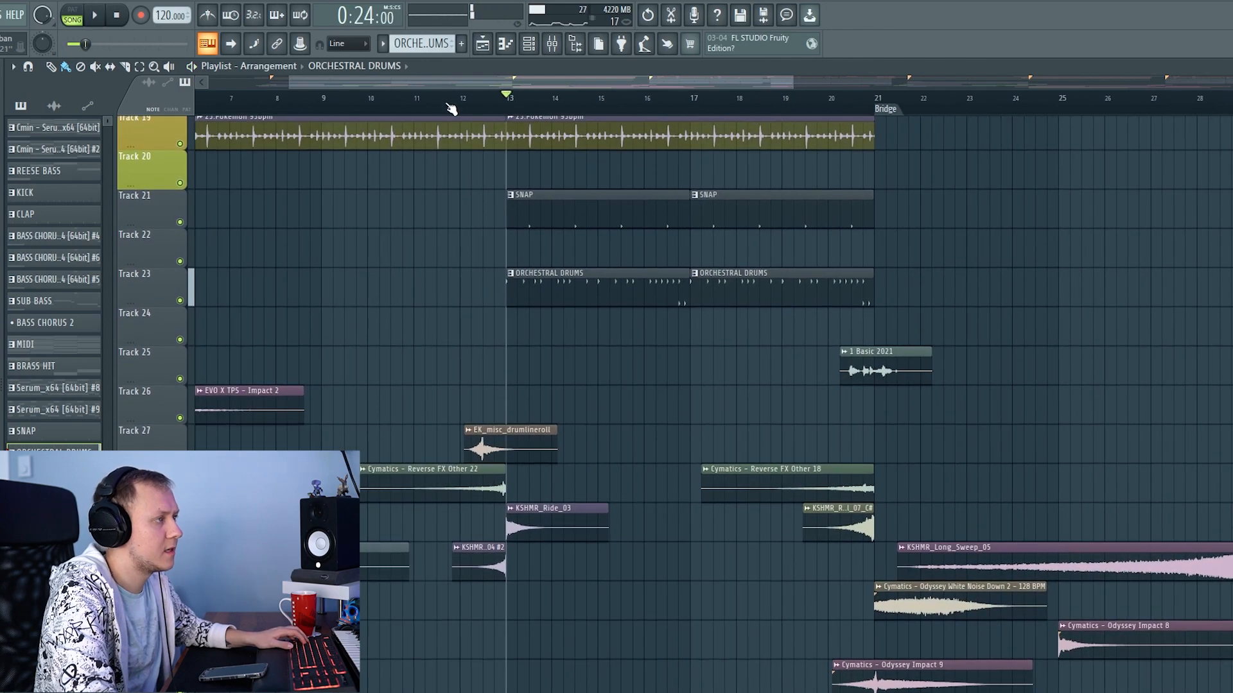
scroll(549, 492, "up", 3)
key("space")
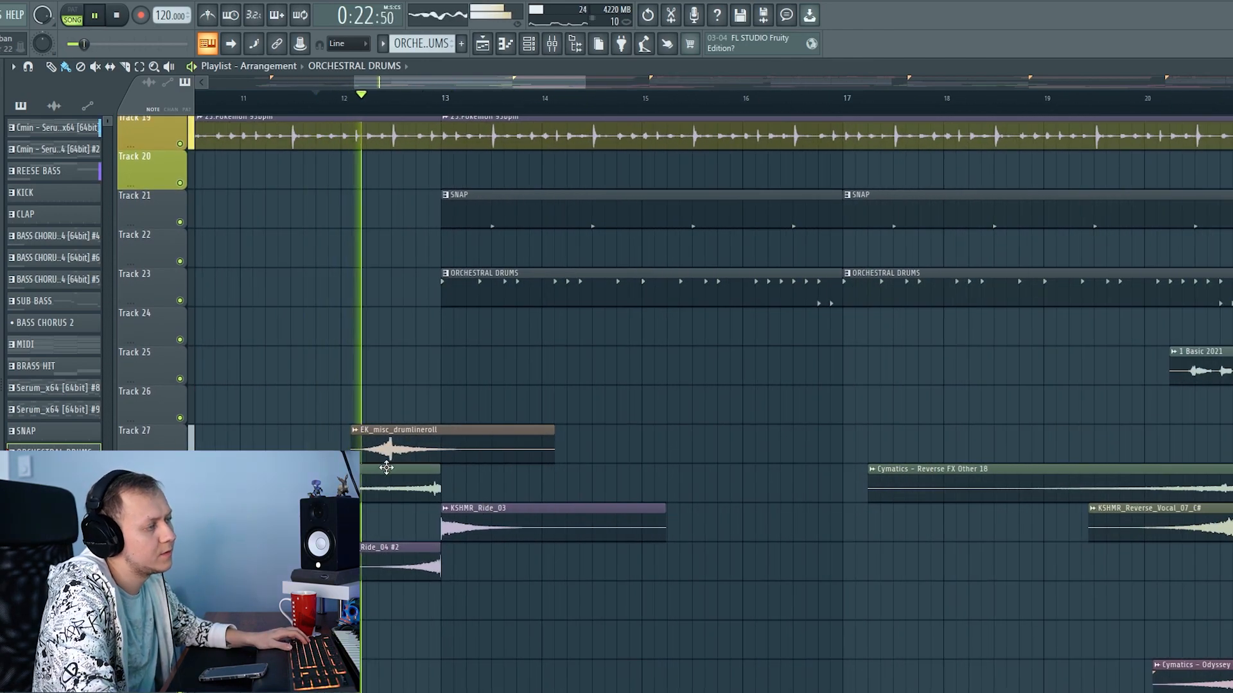
scroll(383, 473, "down", 3)
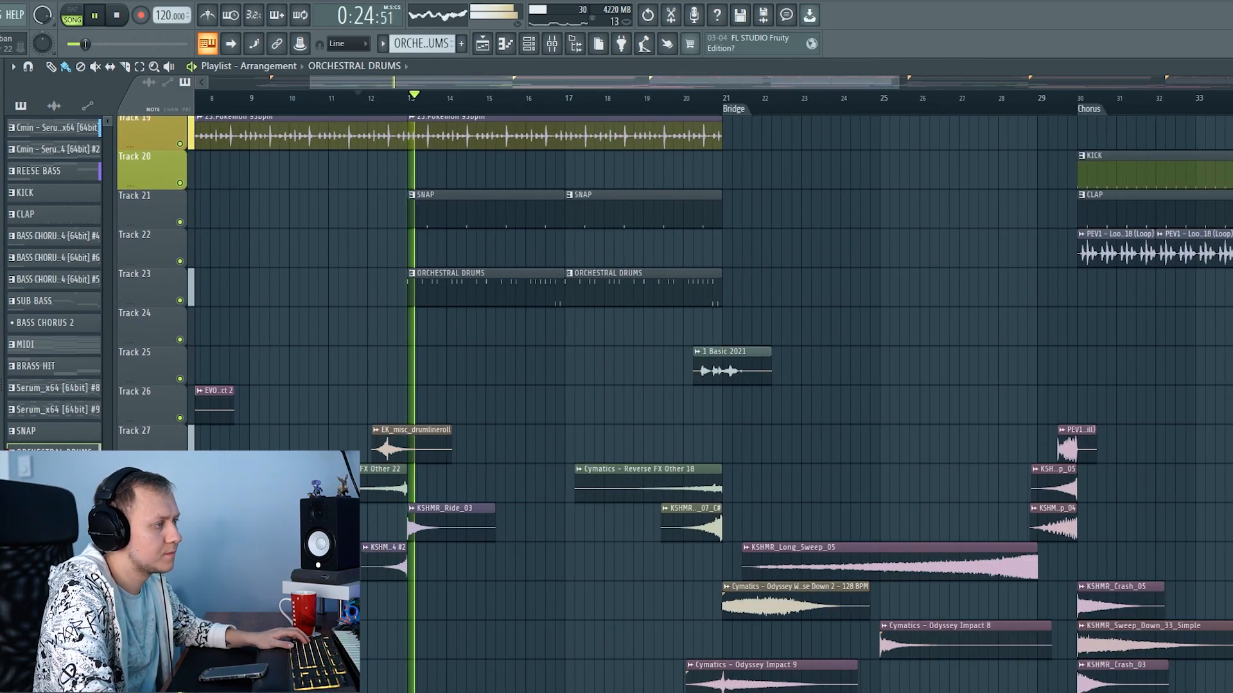
left_click_drag(384, 472, 635, 406)
Play the impact and reverse effects leading into Verse 1 and stop playback
left_click(330, 104)
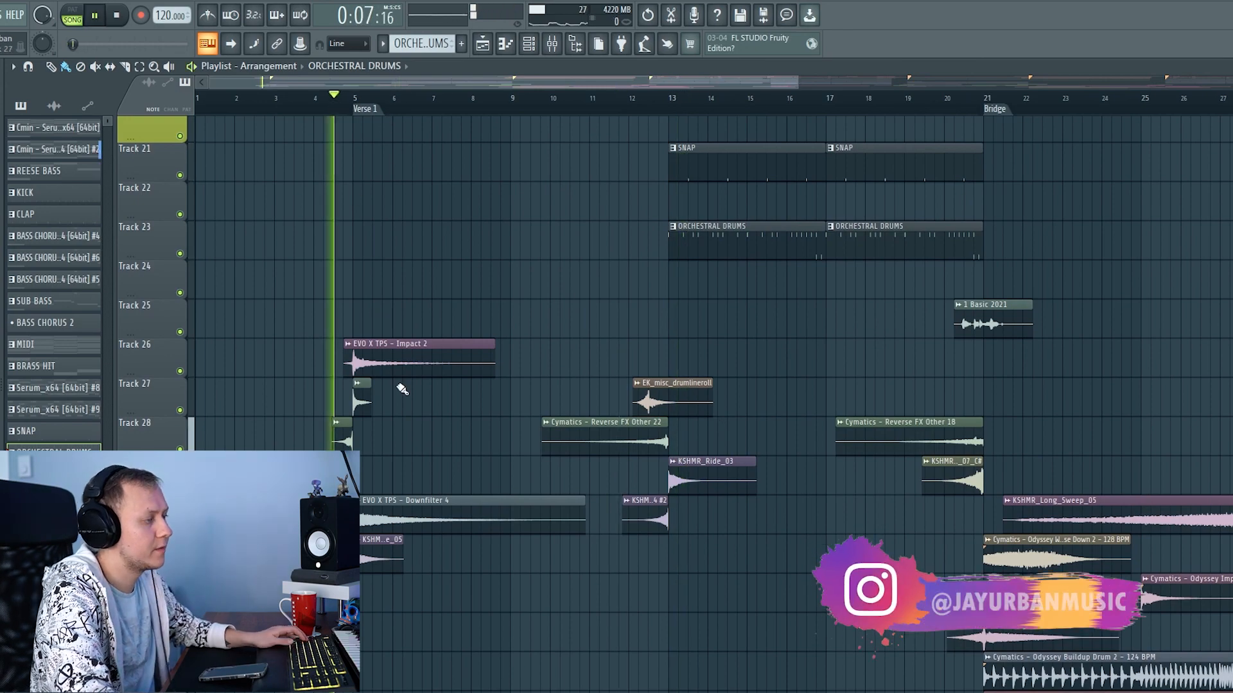
scroll(444, 415, "up", 3)
key("space")
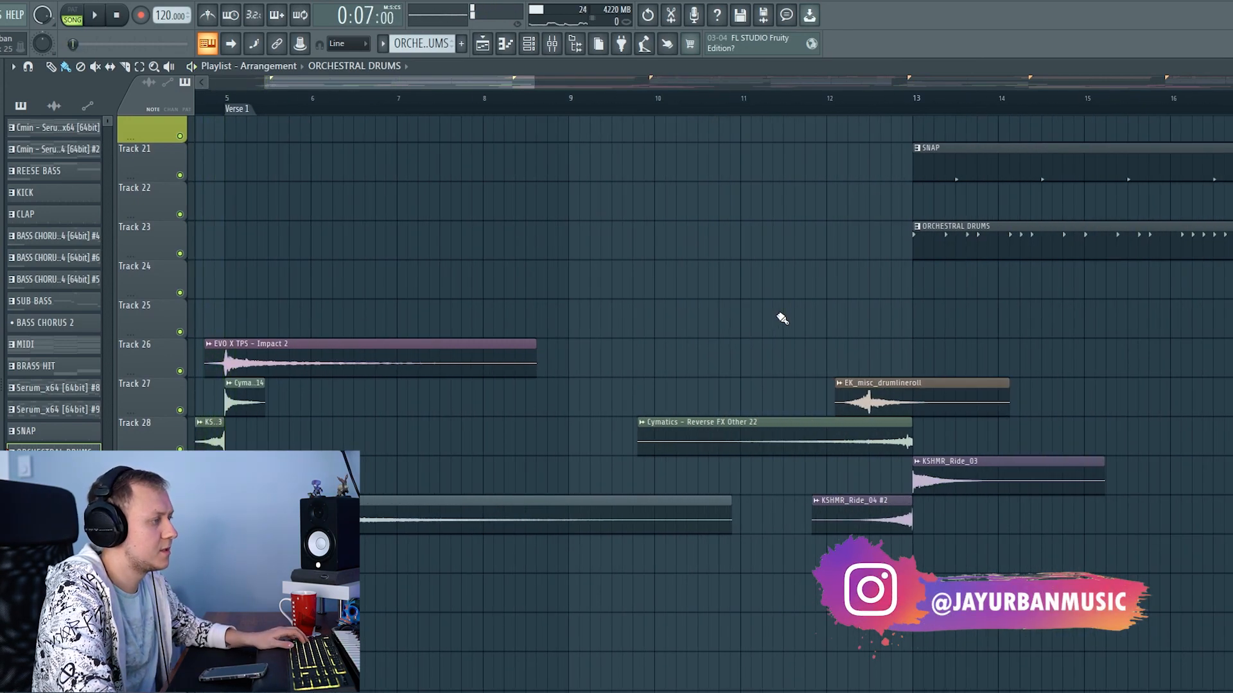
scroll(771, 333, "down", 5)
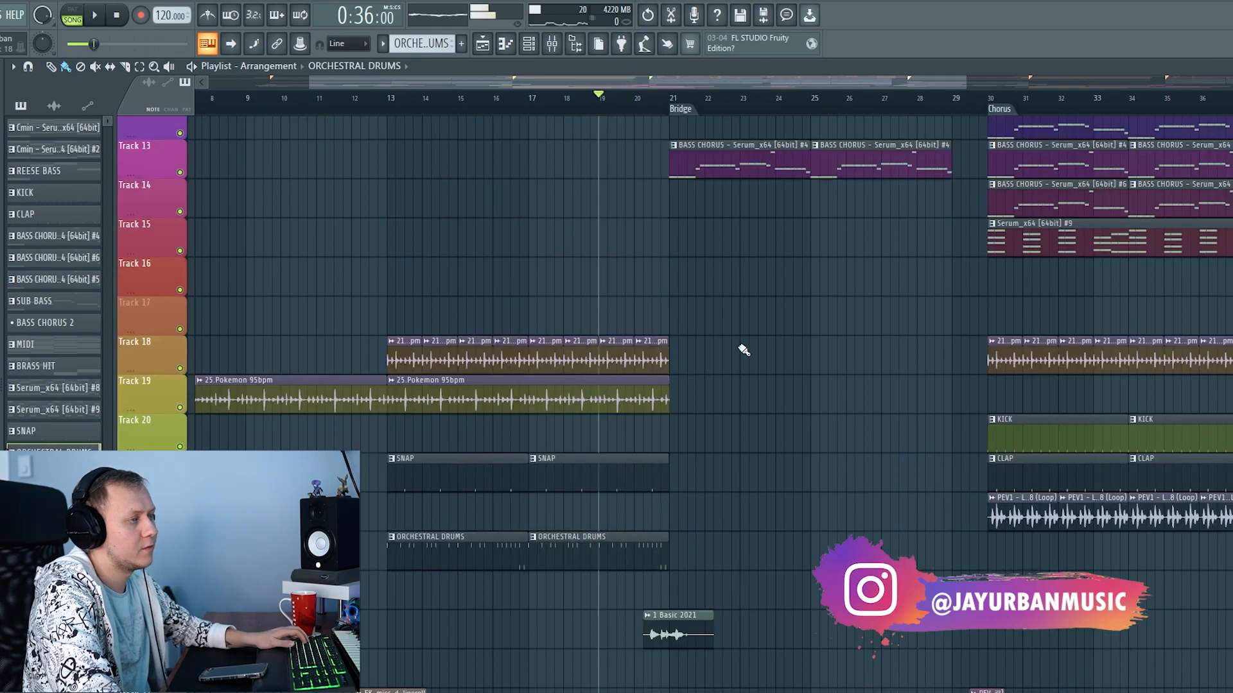
Play the transition into the Bridge from bar 20 and review the section's vocal, chord, bass and automation tracks
left_click_drag(739, 348, 422, 478)
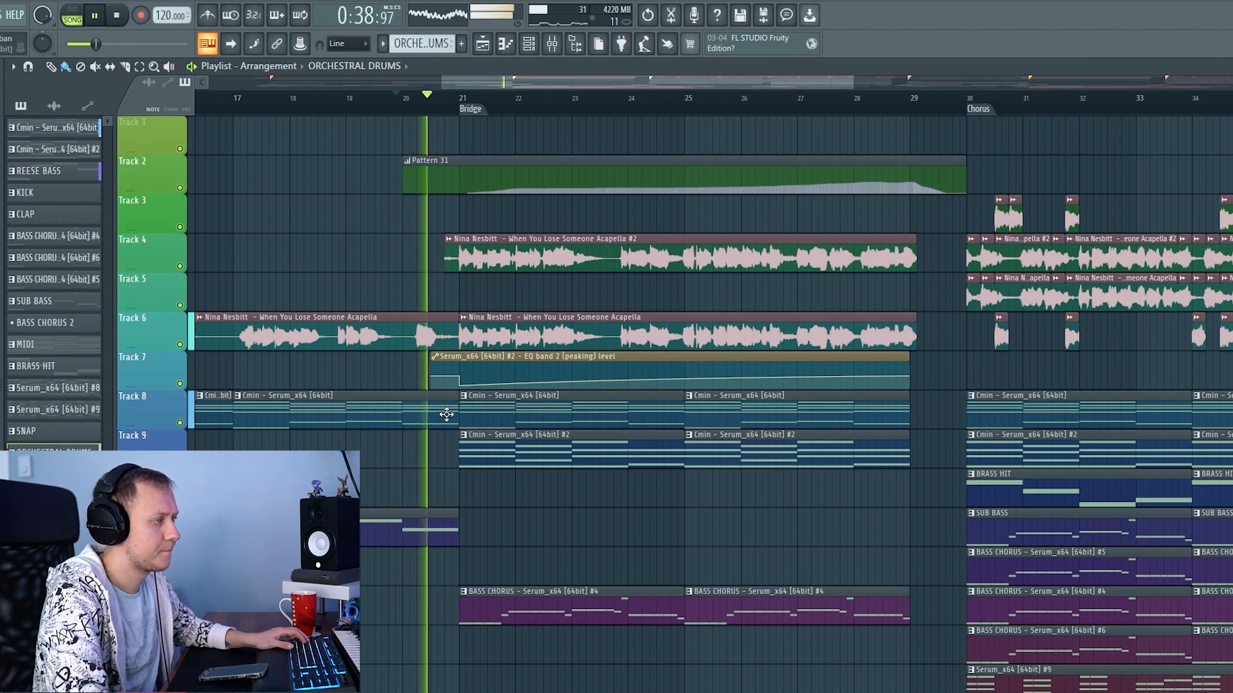
scroll(447, 414, "down", 4)
scroll(563, 452, "down", 10)
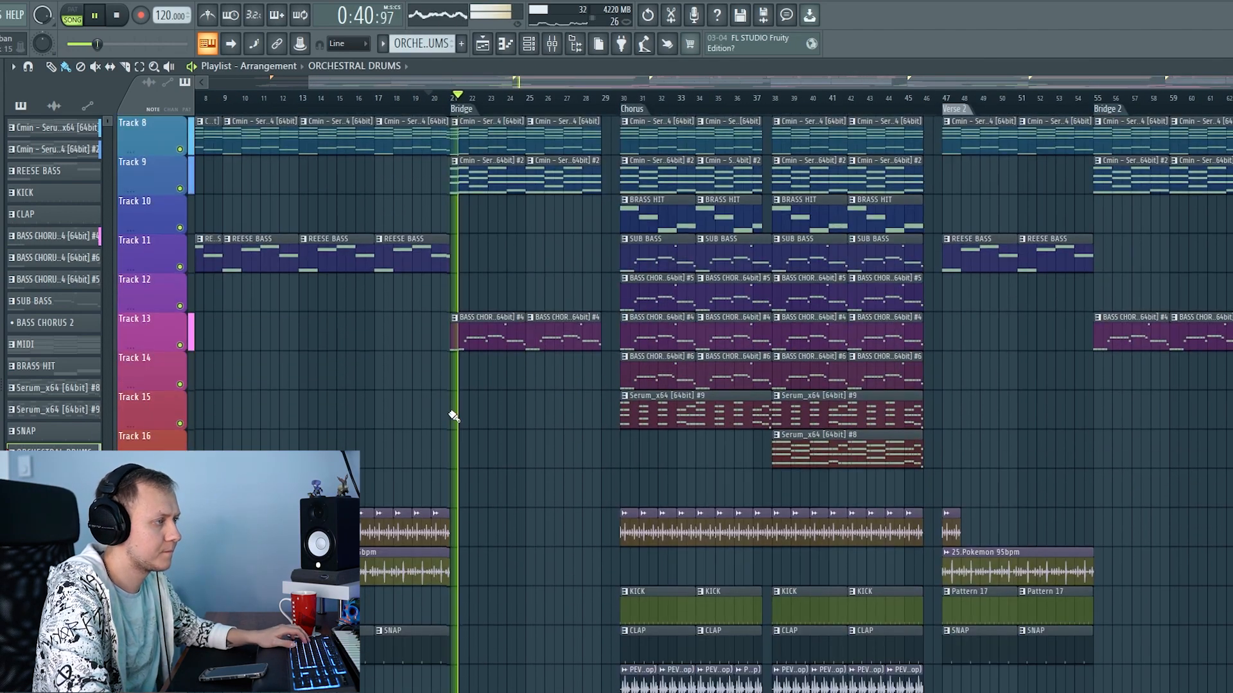
scroll(563, 452, "up", 10)
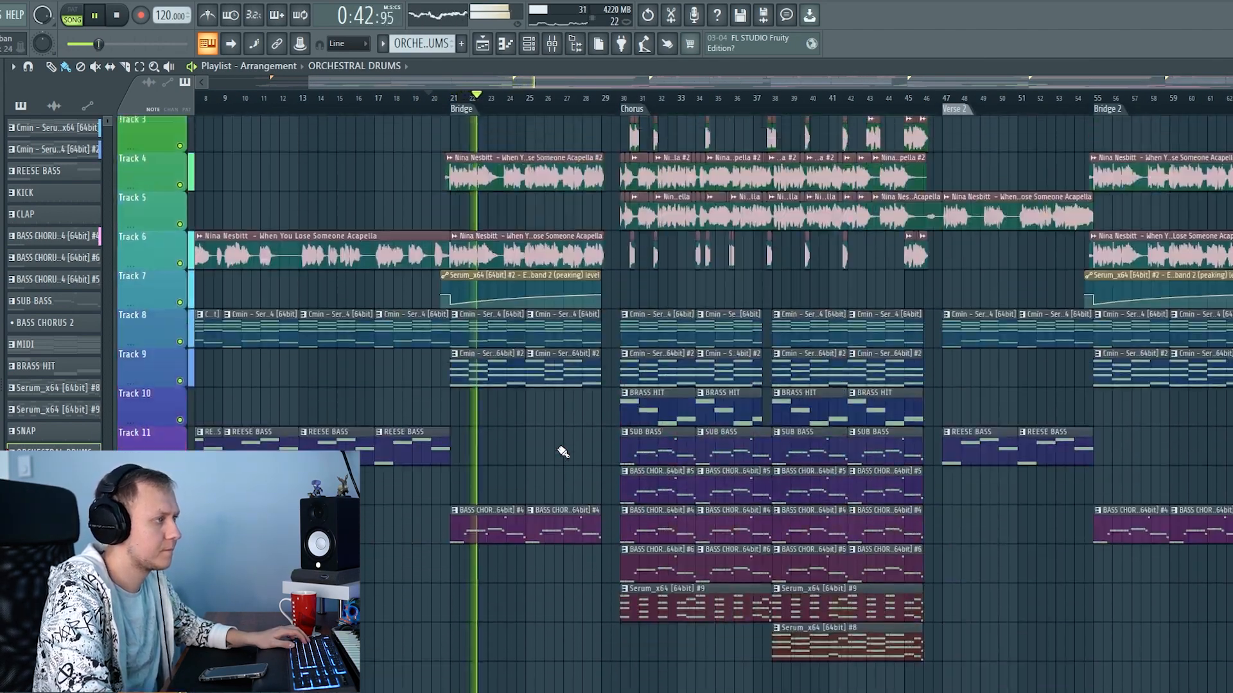
scroll(558, 452, "up", 3)
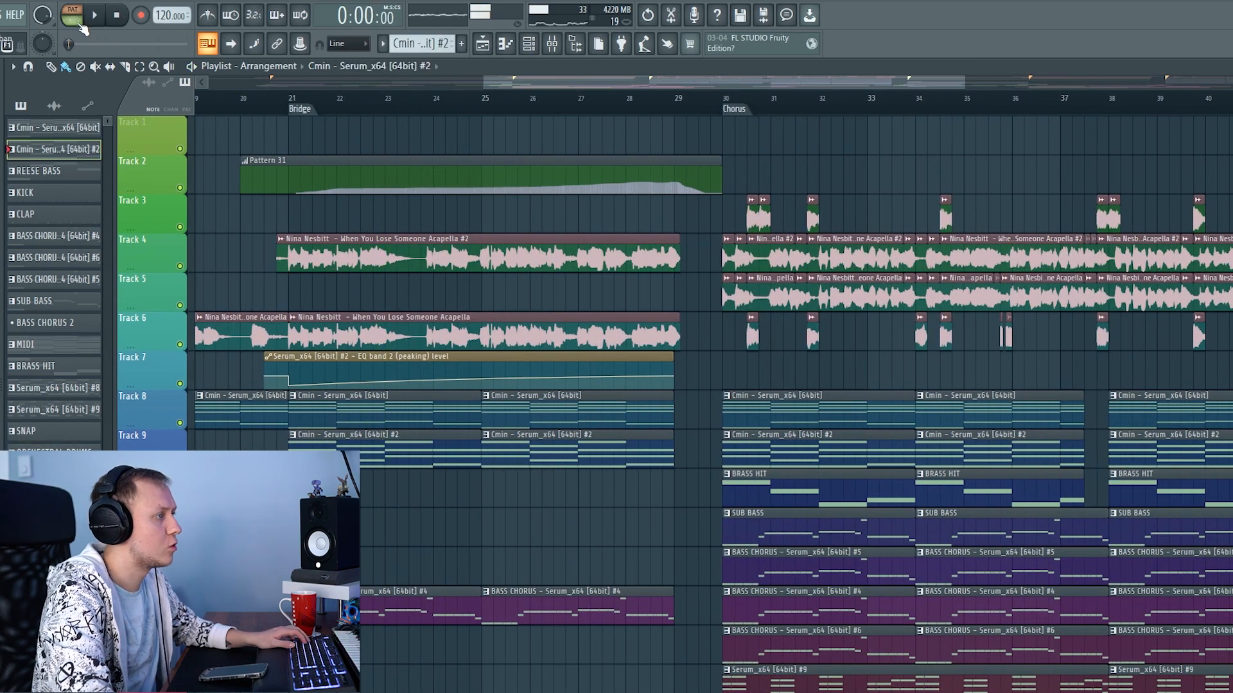
Play the Cmin - Serum_x64 #2 pattern in pattern mode and examine its Serum instrument with the [KEYS] Chugging preset
left_click(73, 21)
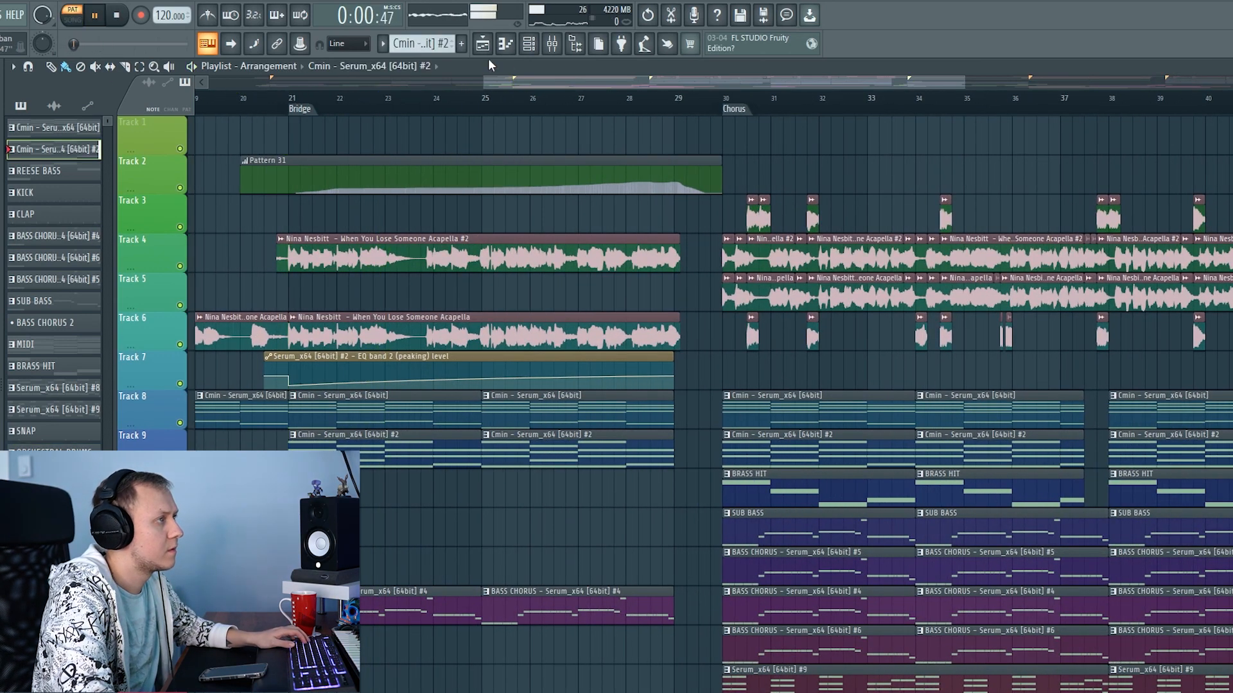
left_click(529, 45)
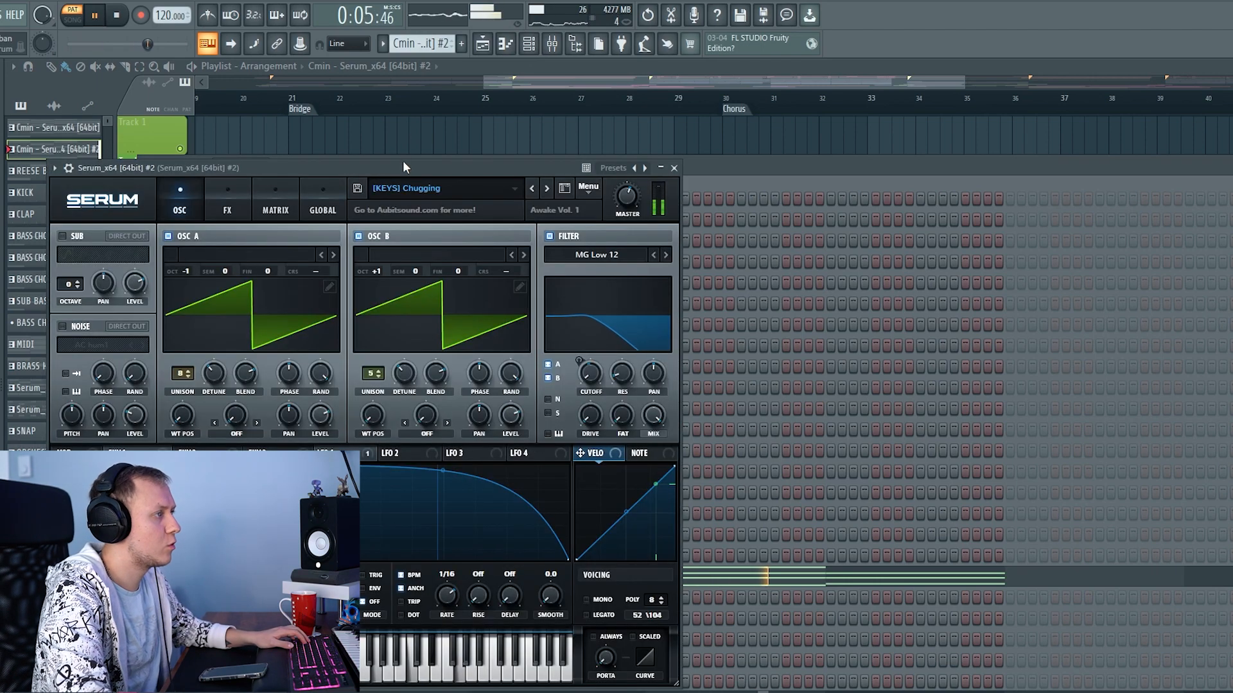
left_click_drag(404, 167, 180, 121)
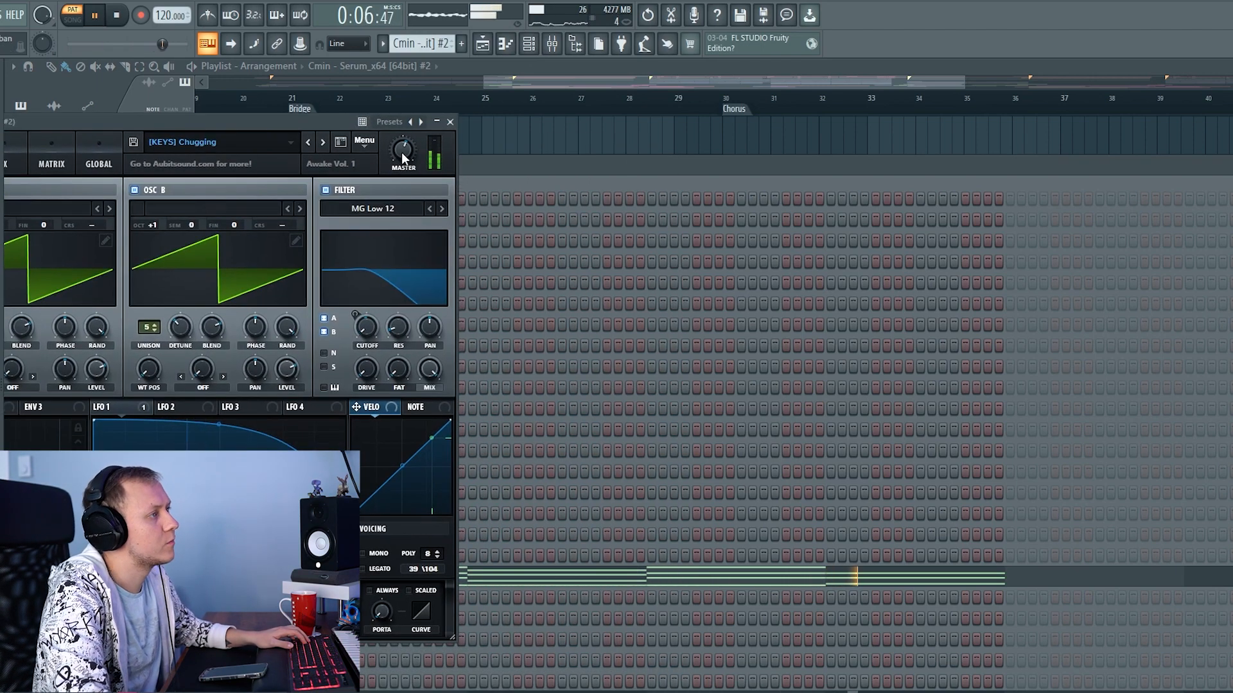
left_click(450, 122)
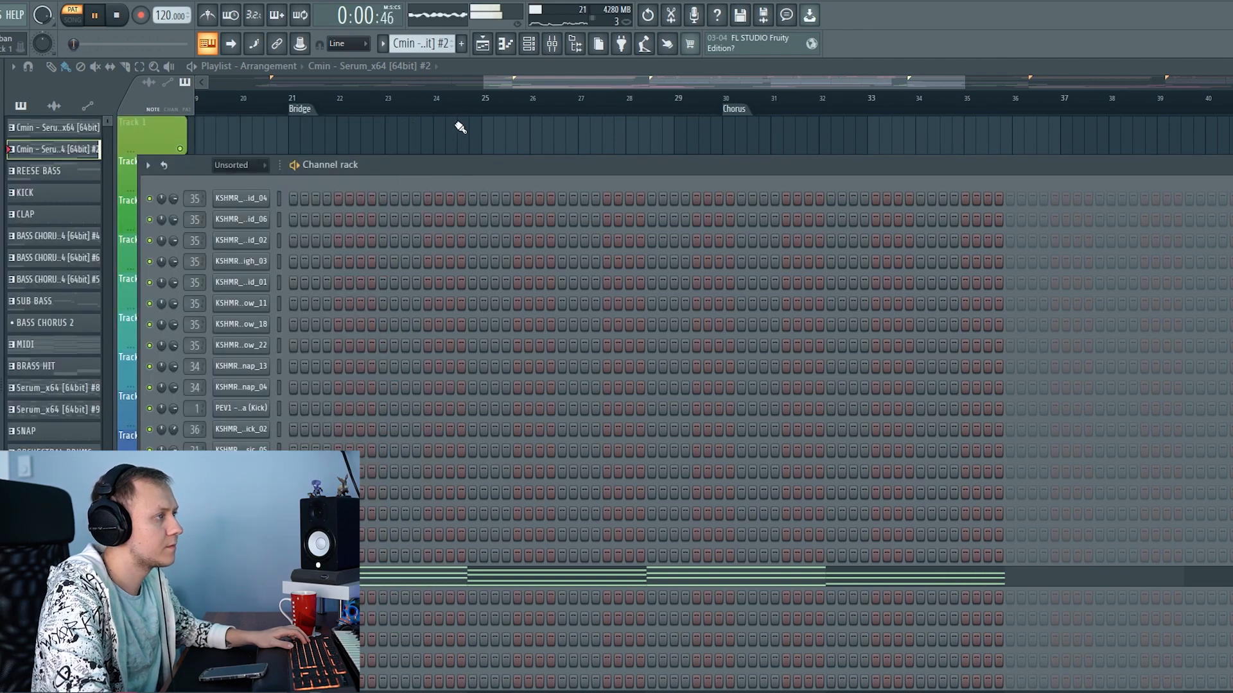
Examine FabFilter Saturn 2, Fruity parametric EQ 2 and OneKnob Brighter on insert 15, stop playback and return to the playlist
key("F6")
scroll(388, 407, "down", 2)
key("F9")
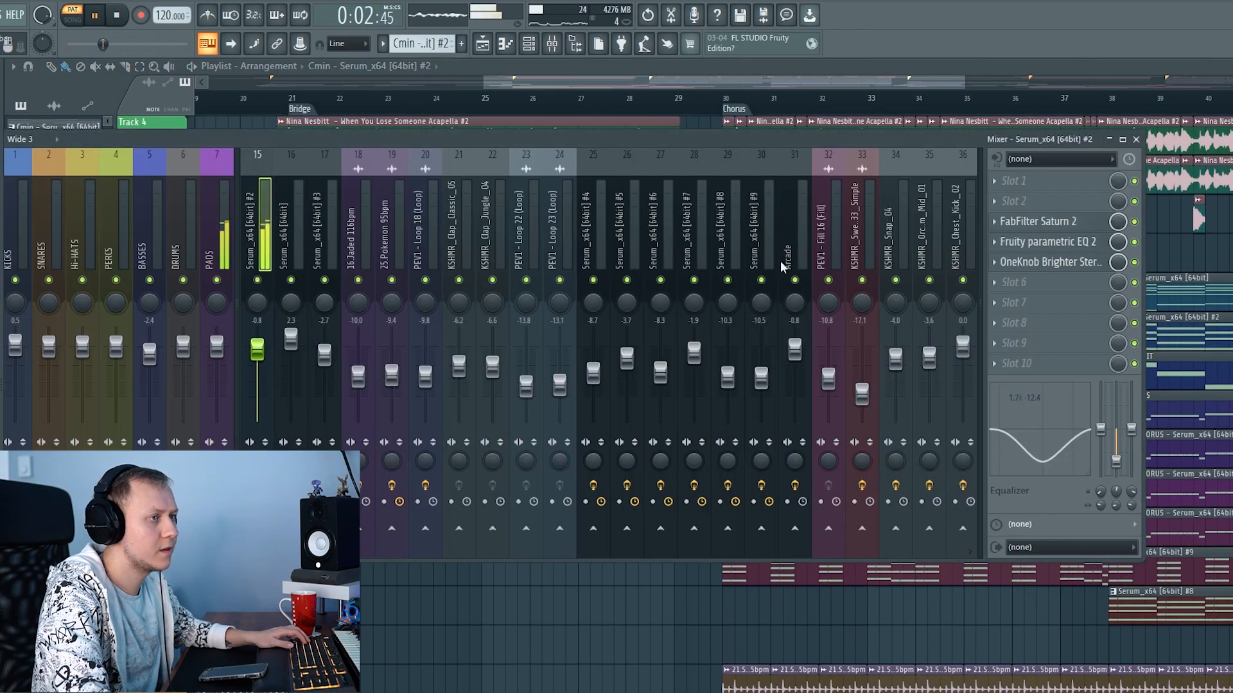
left_click(1059, 226)
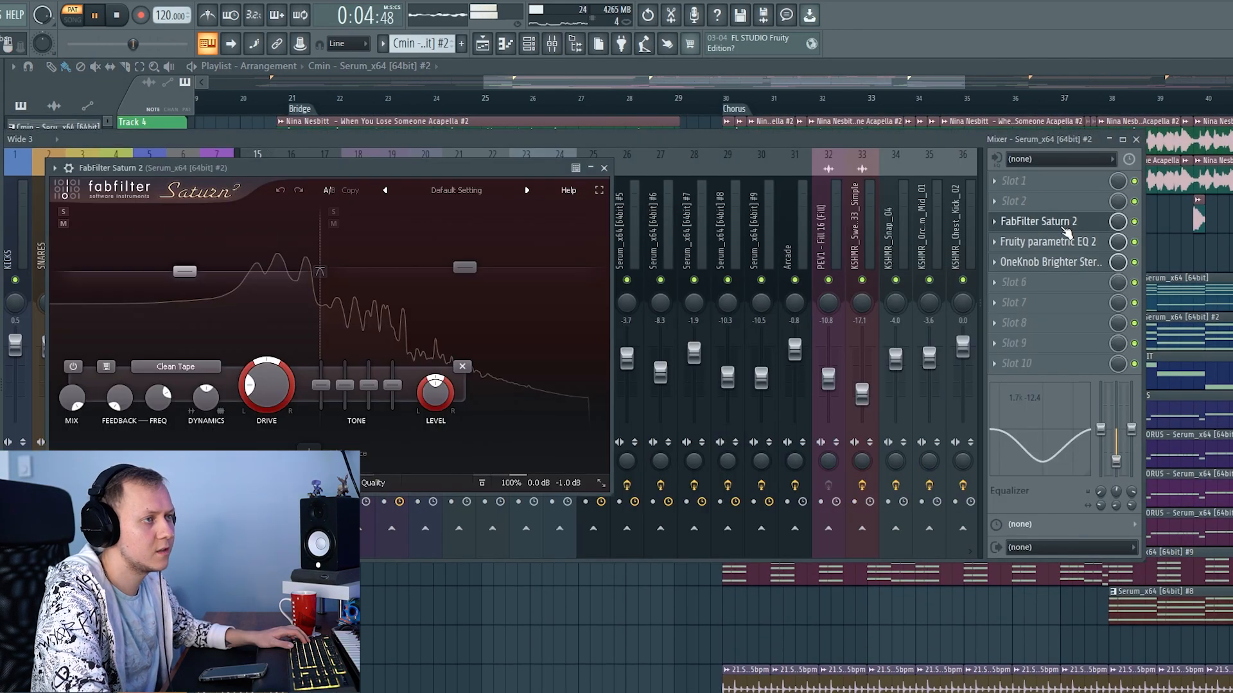
key("space")
left_click(1060, 222)
left_click(1063, 242)
left_click(1062, 244)
left_click(1066, 262)
left_click(1066, 264)
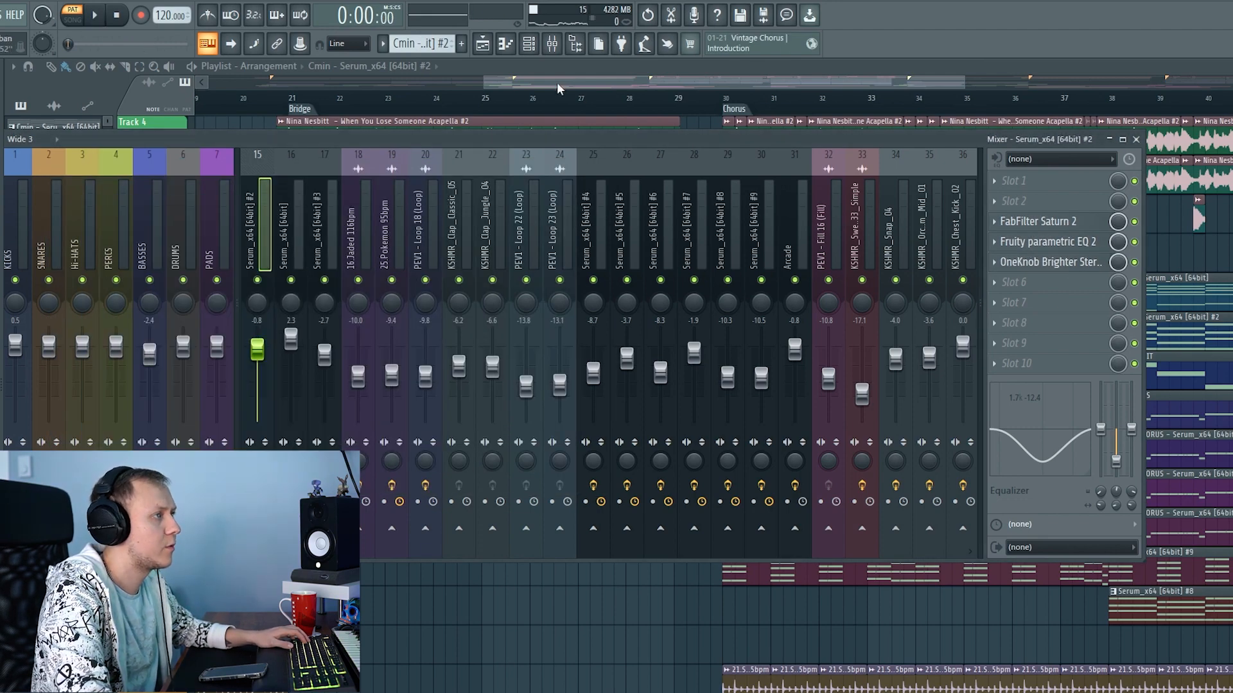
key("F9")
Play the BASS CHORUS - Serum_x64 #4 pattern, examine its Serum instrument with the BA - Dirty Talk preset and stop playback
scroll(348, 292, "down", 5)
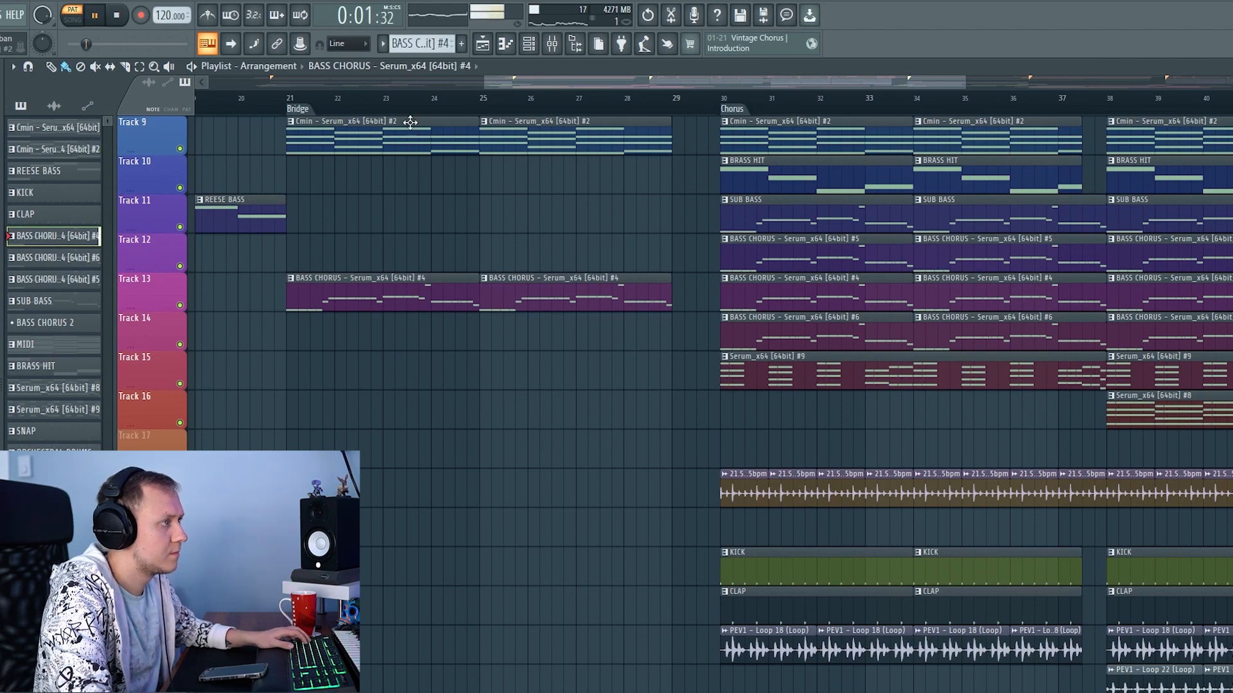
left_click(529, 43)
left_click(241, 618)
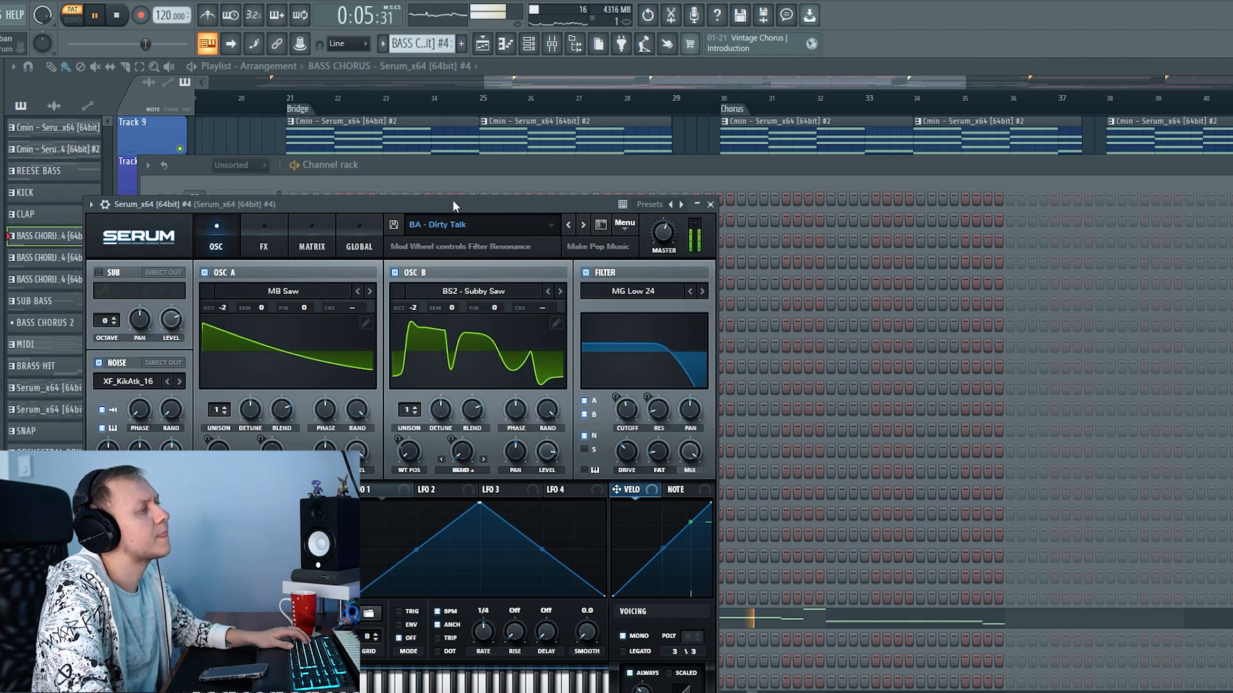
left_click(468, 79)
key("space")
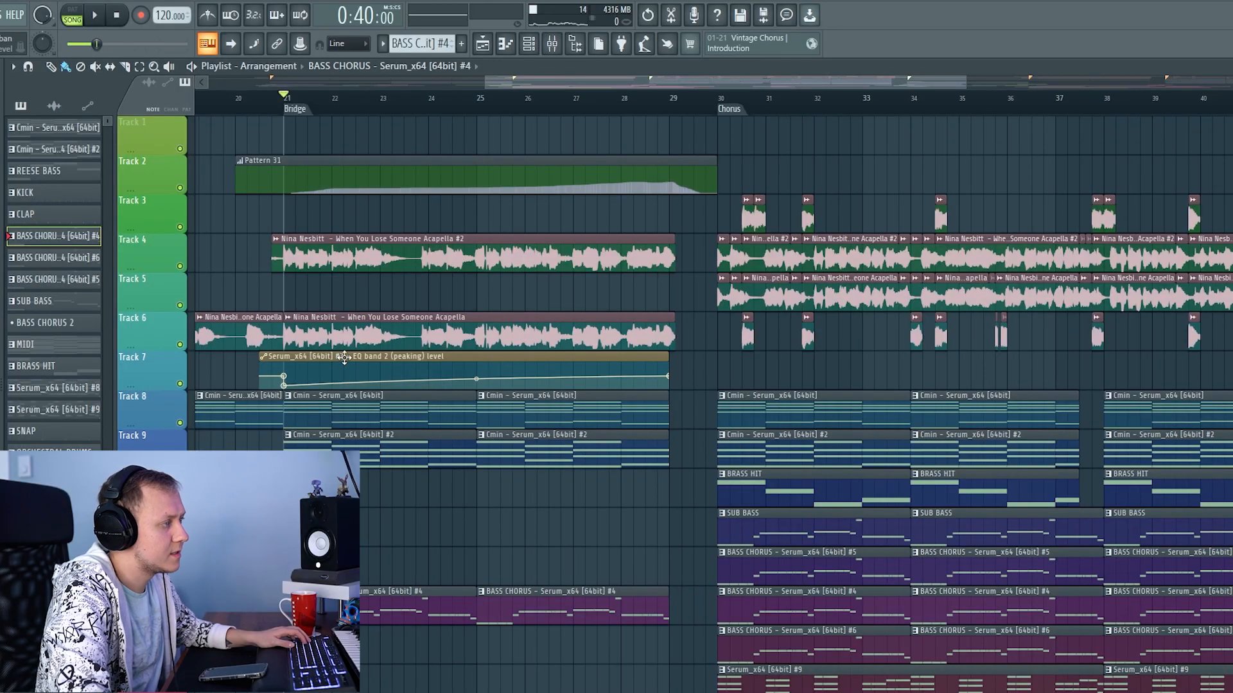
Select the Serum_x64 #2 EQ band 2 (peaking) level automation clip on Track 7 and play the Bridge from bar 21
left_click(345, 357)
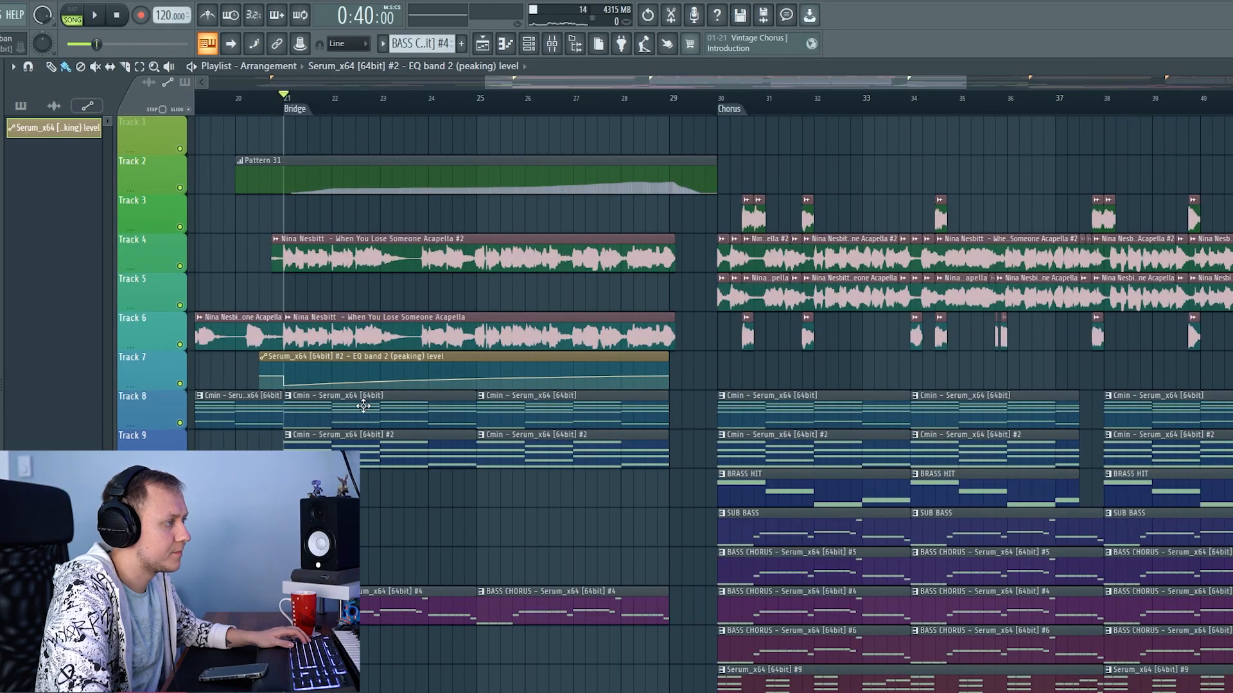
key("F9")
key("F9")
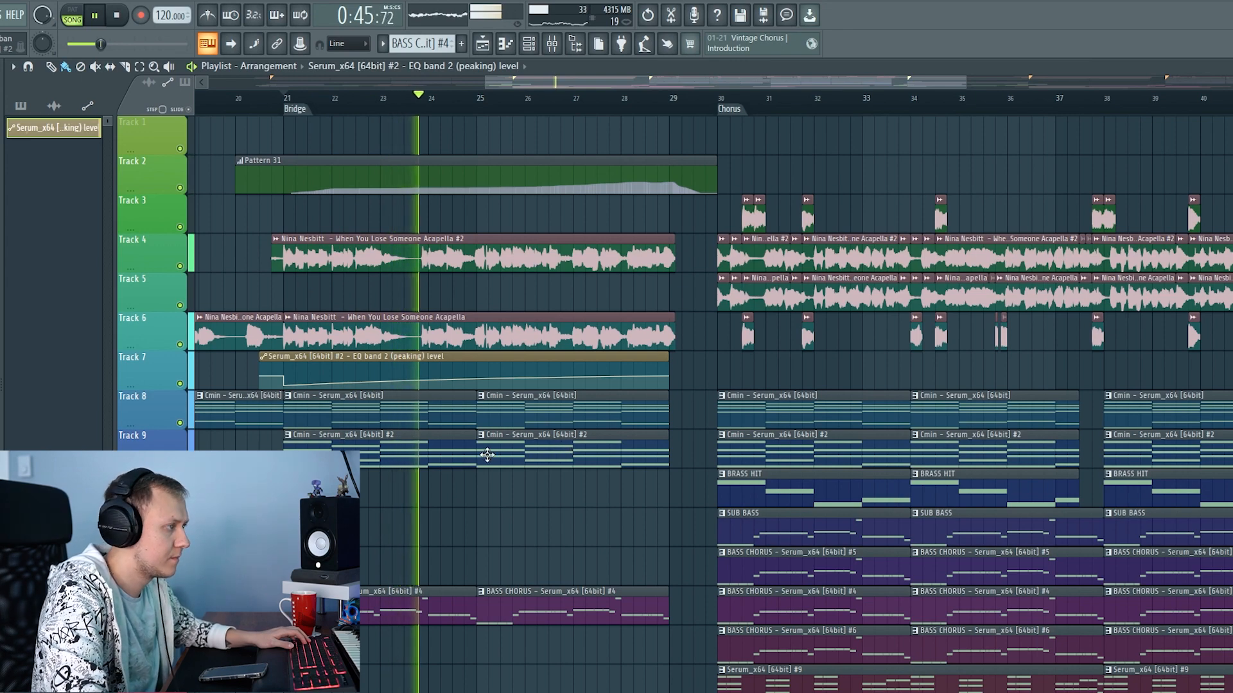
Examine the automated EQ on insert 15, replay the Bridge from bar 21 with that insert soloed and return to the playlist
key("F9")
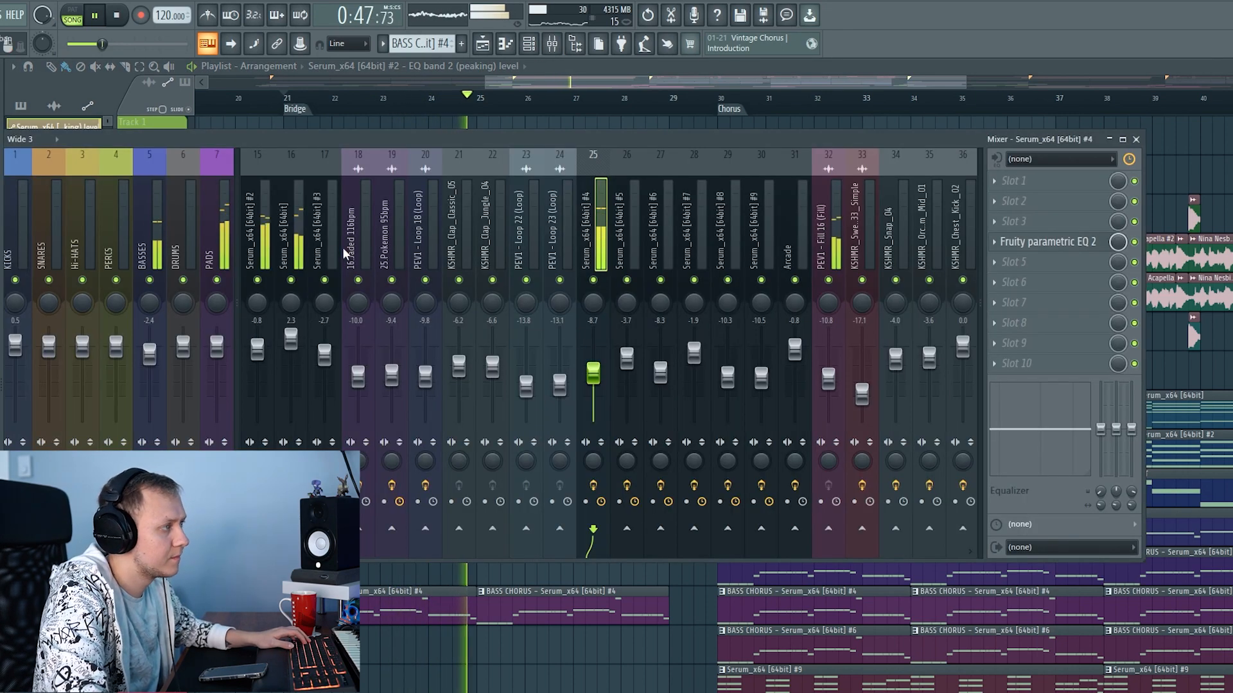
left_click(265, 256)
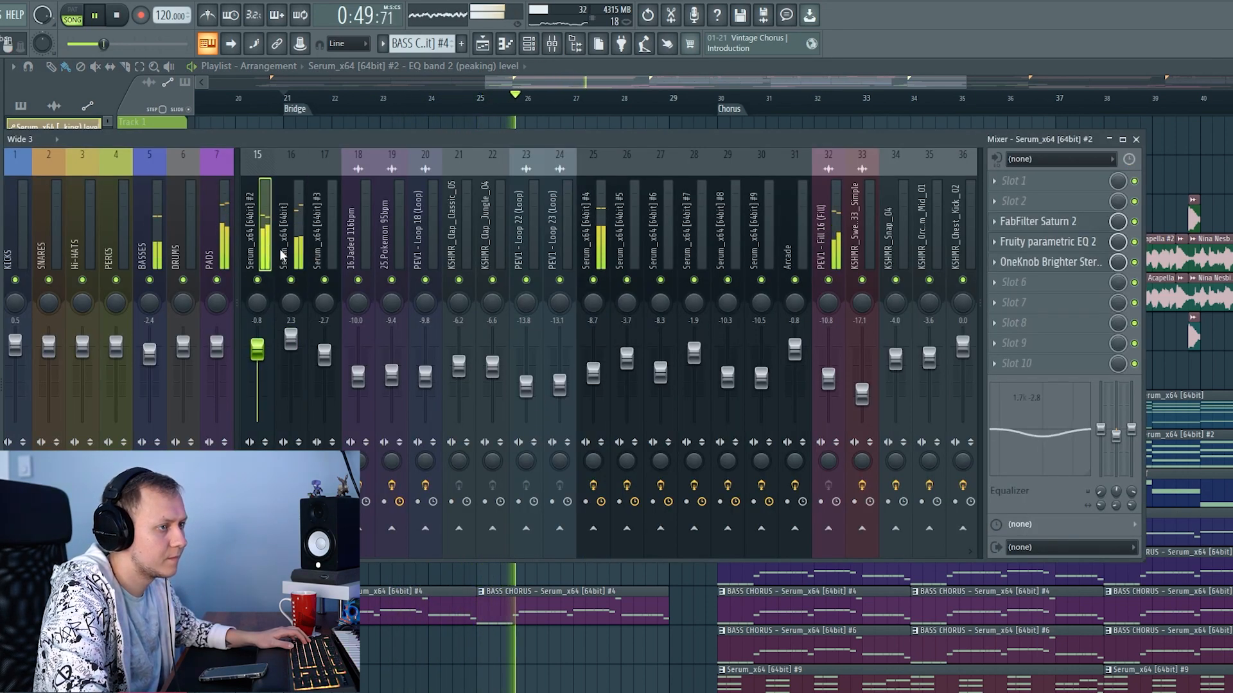
key("space")
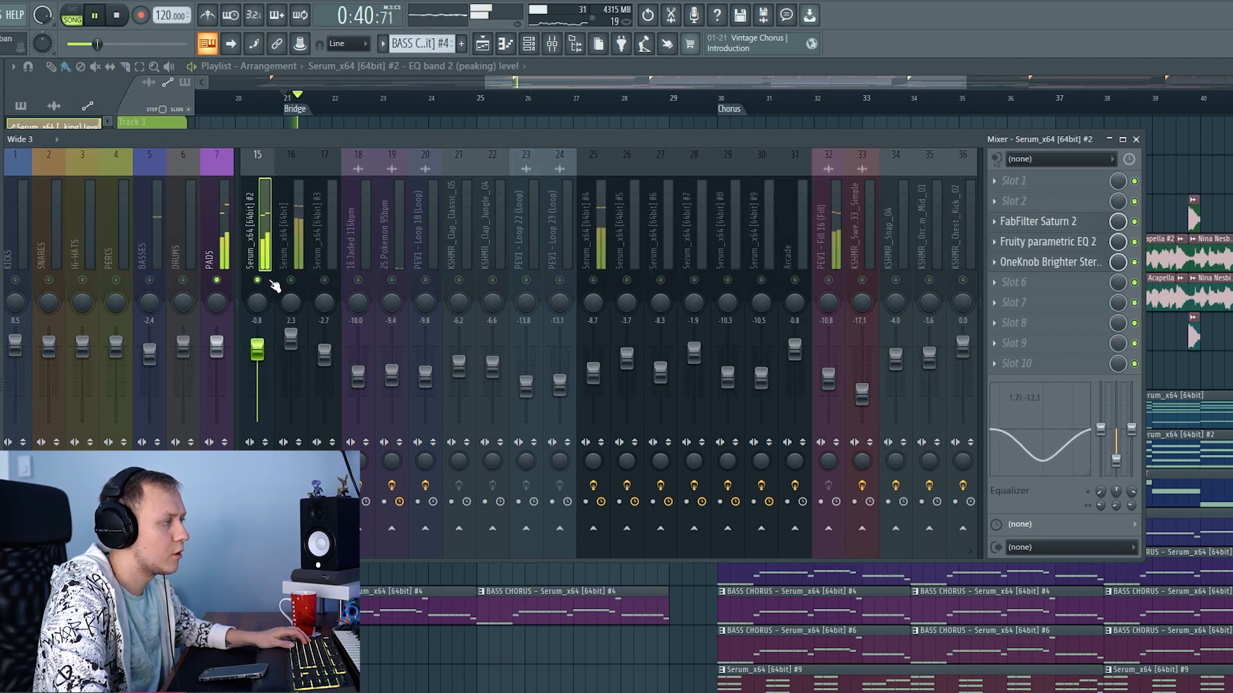
key("F9")
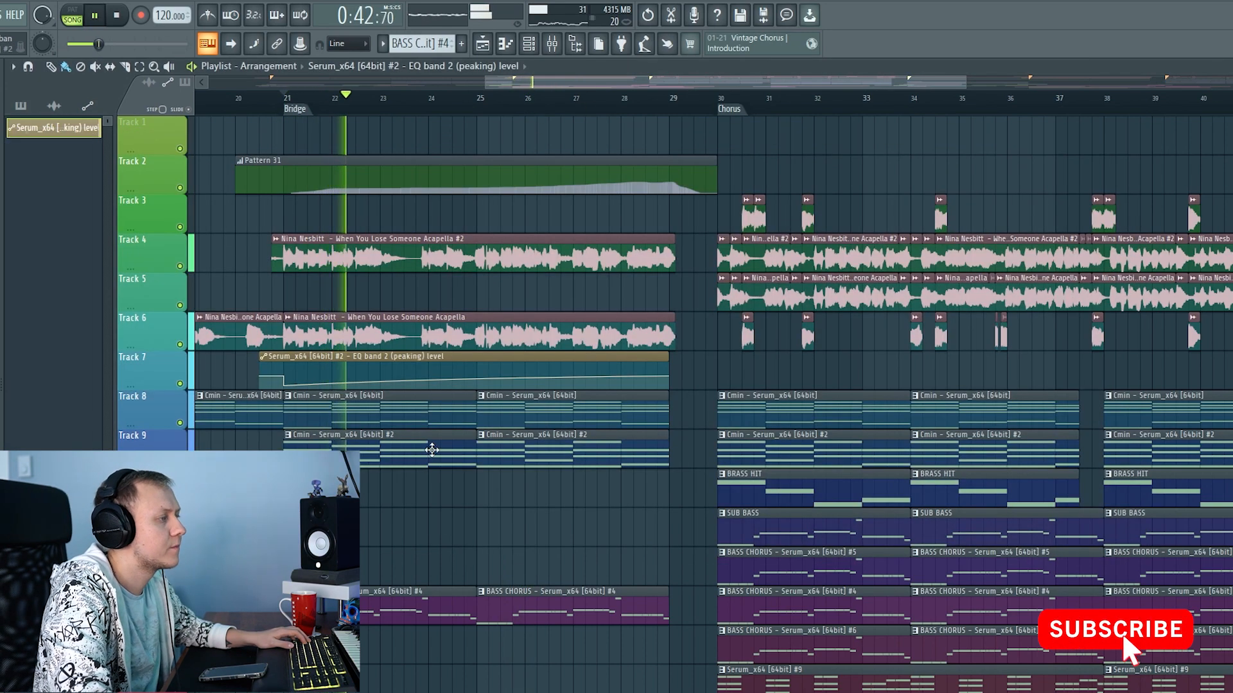
Play the final part of the Bridge from about bar 28 and stop playback
scroll(411, 462, "down", 2)
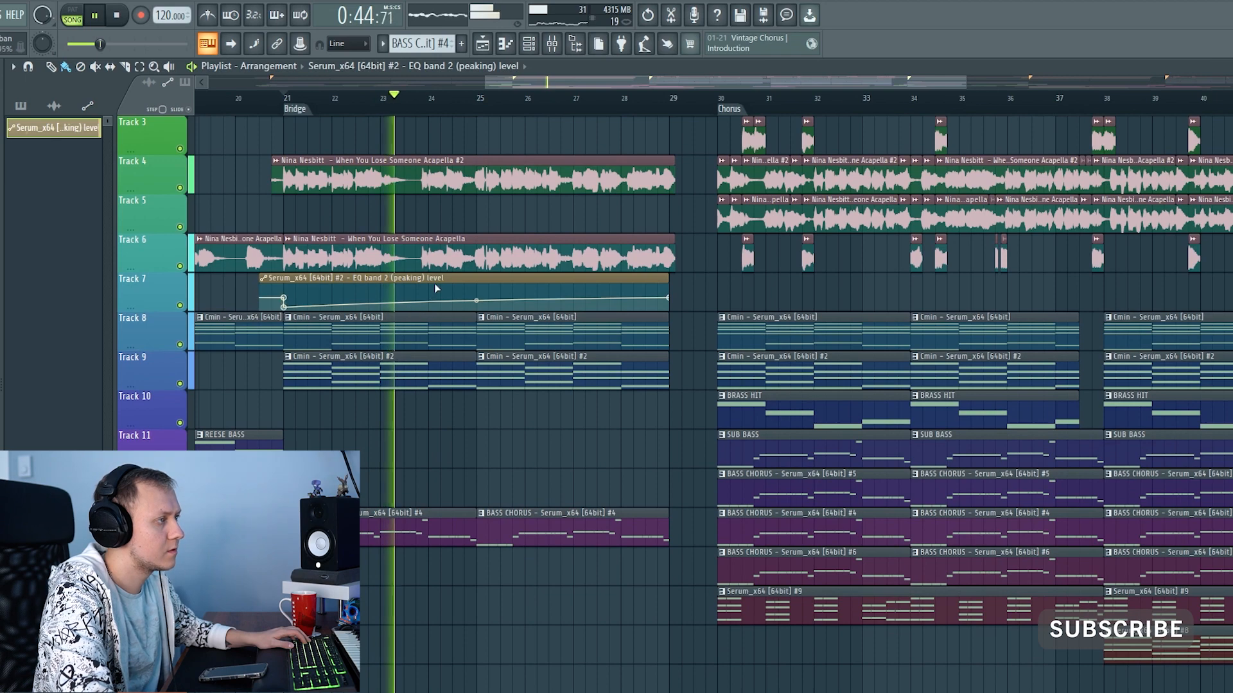
left_click(607, 99)
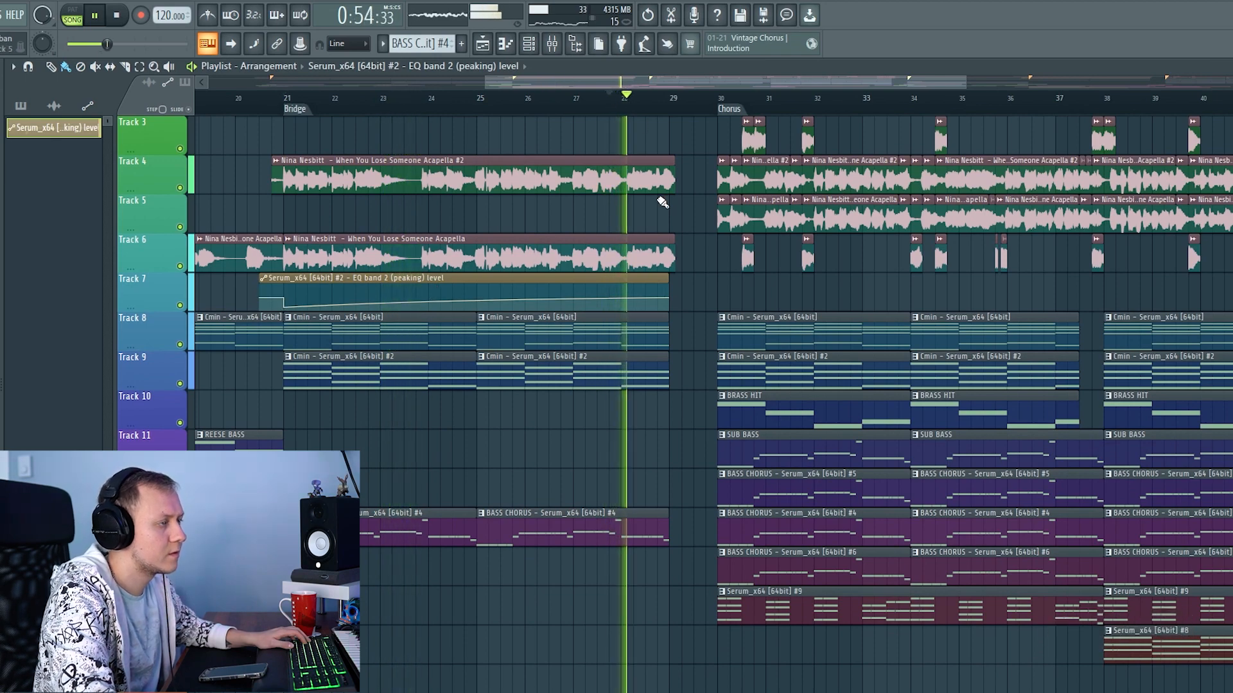
key("F9")
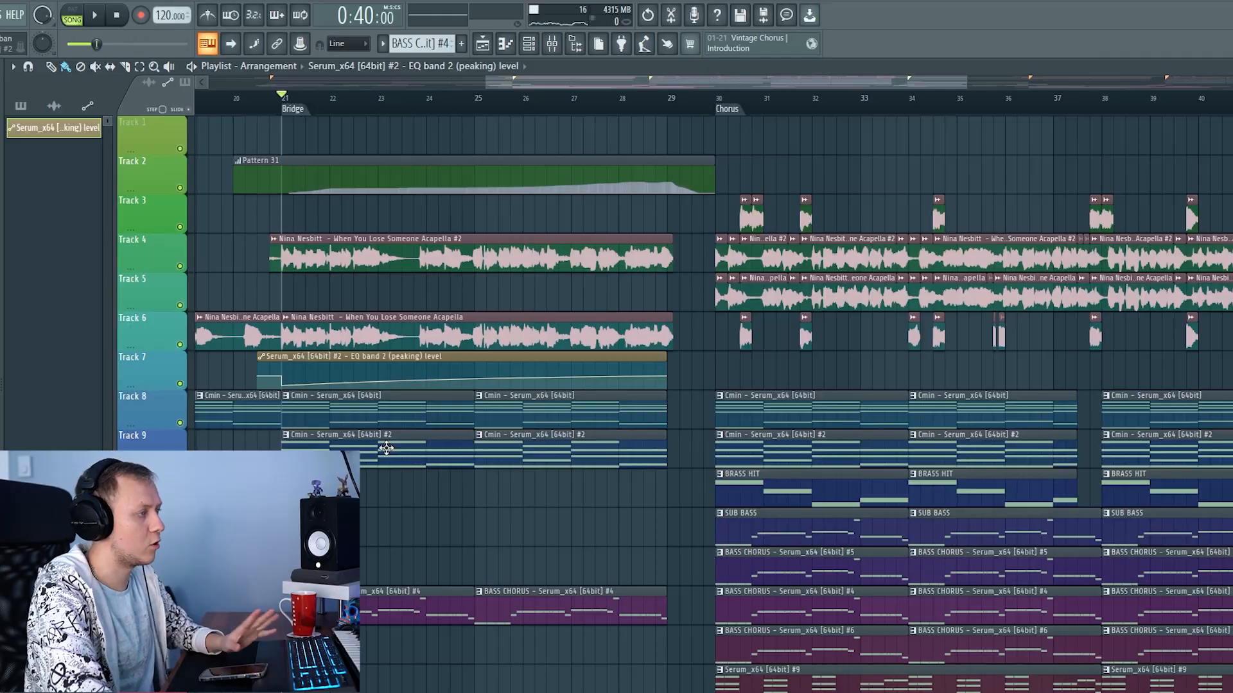
Select the Pattern 31 automation clip on Track 2, play the Bridge and open Endless Smile on the Master channel
left_click(467, 171)
scroll(437, 206, "down", 4)
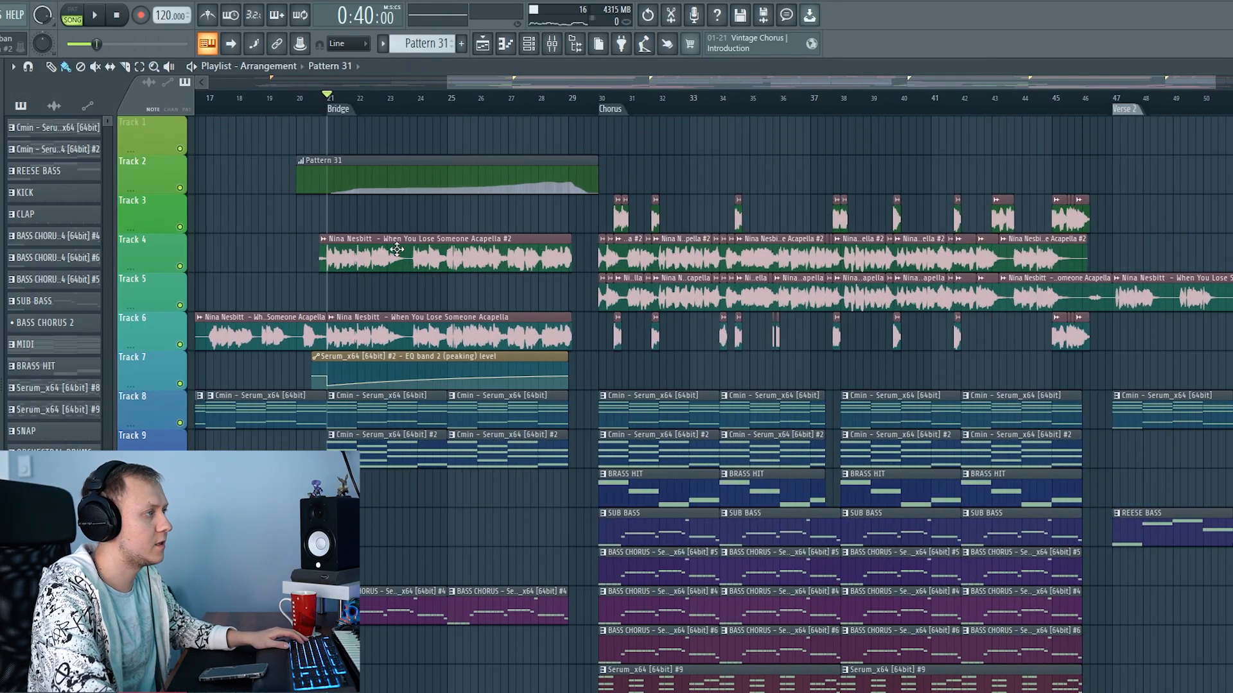
key("F9")
left_click_drag(291, 138, 235, 166)
left_click(272, 229)
left_click(973, 222)
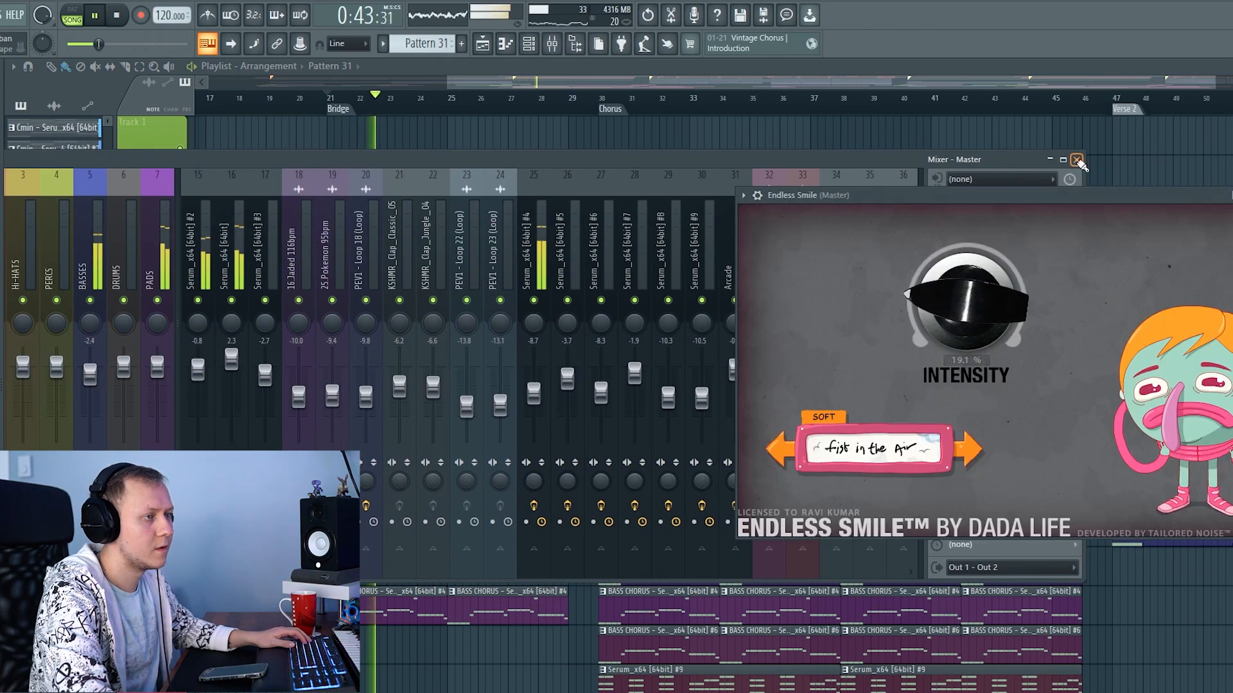
Examine Endless Smile's automated Intensity in the Bridge from about bar 25 and at bar 29, then close the plugin
left_click(1078, 160)
left_click_drag(1053, 196, 729, 262)
key("space")
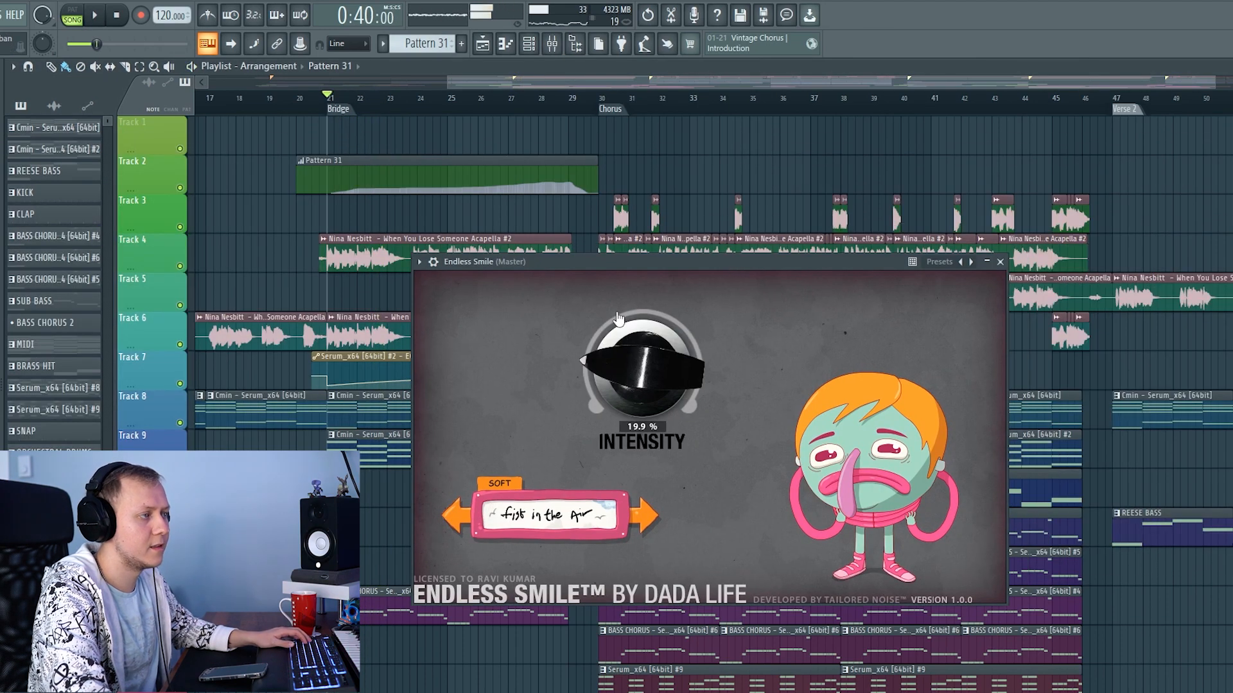
left_click(465, 109)
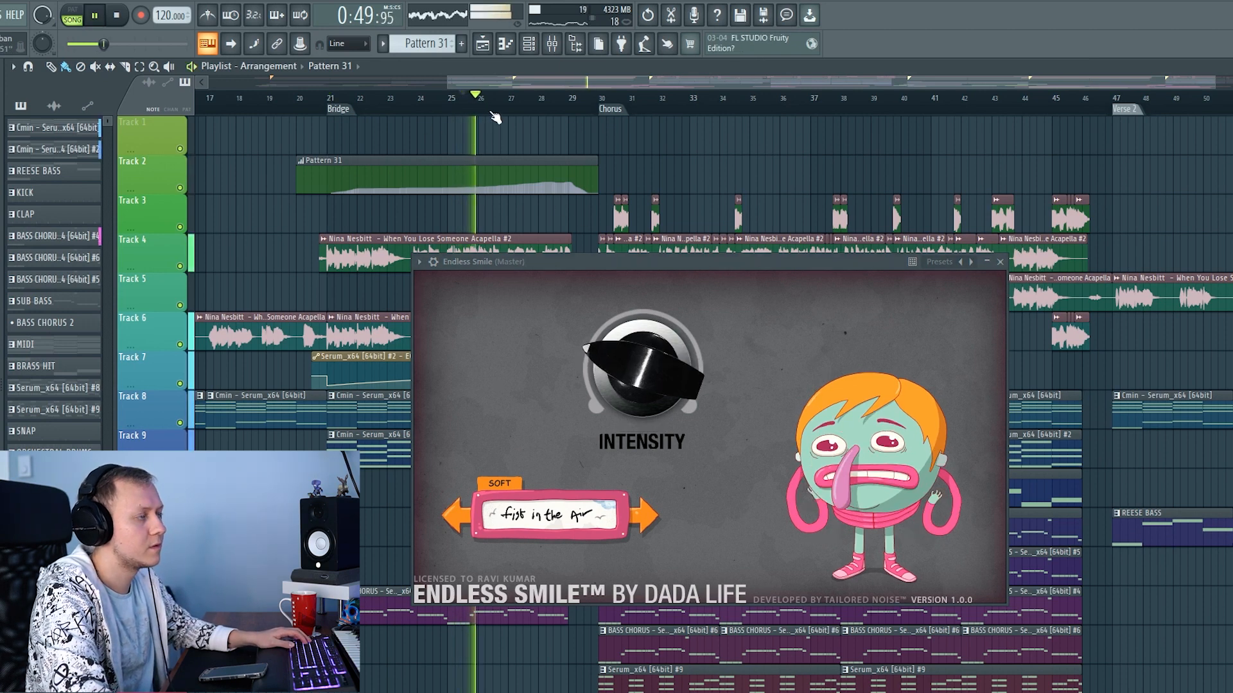
left_click(569, 110)
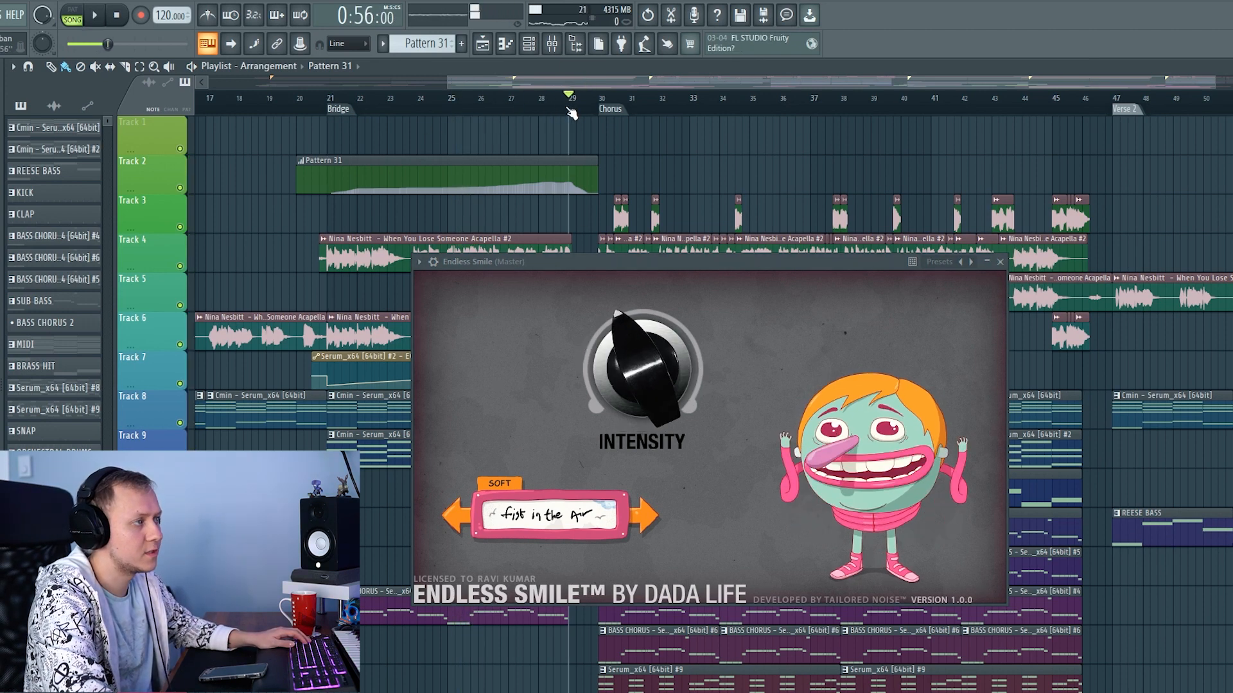
key("space")
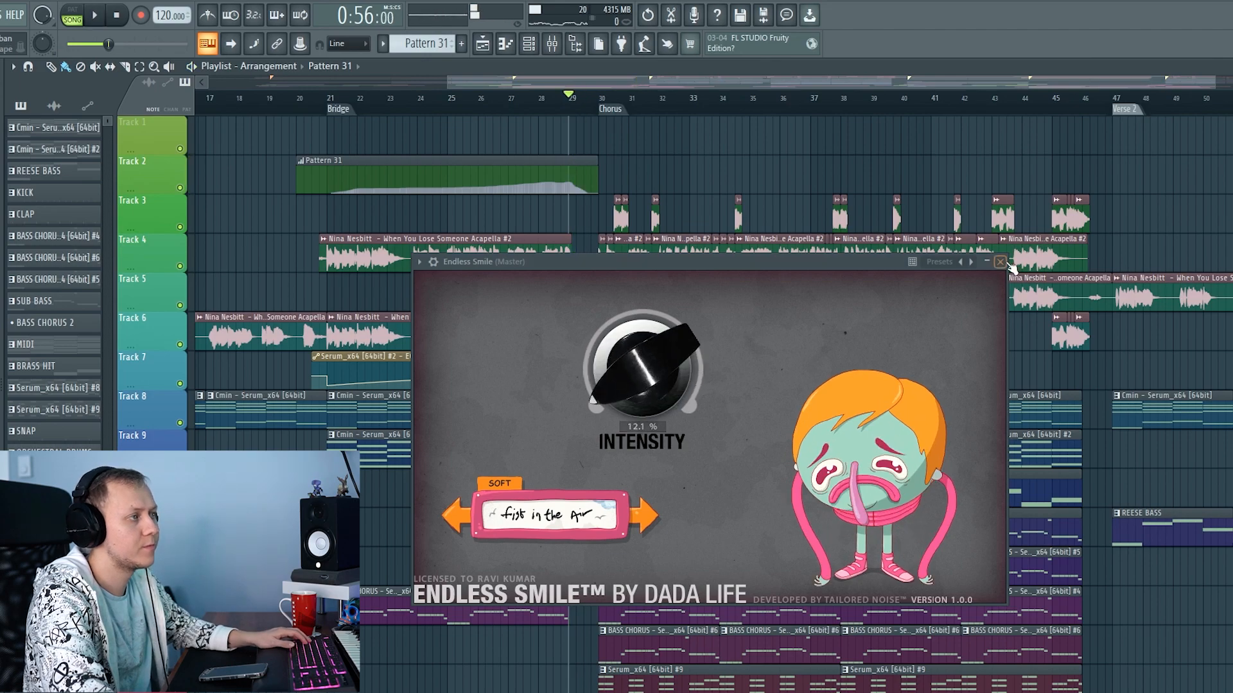
left_click(1000, 261)
Play the Bridge from bar 25, stop it and select the Cymatics - Odyssey Buildup Drum 2 - 124 BPM clip
left_click(454, 111)
key("space")
scroll(603, 521, "down", 7)
scroll(562, 561, "down", 2)
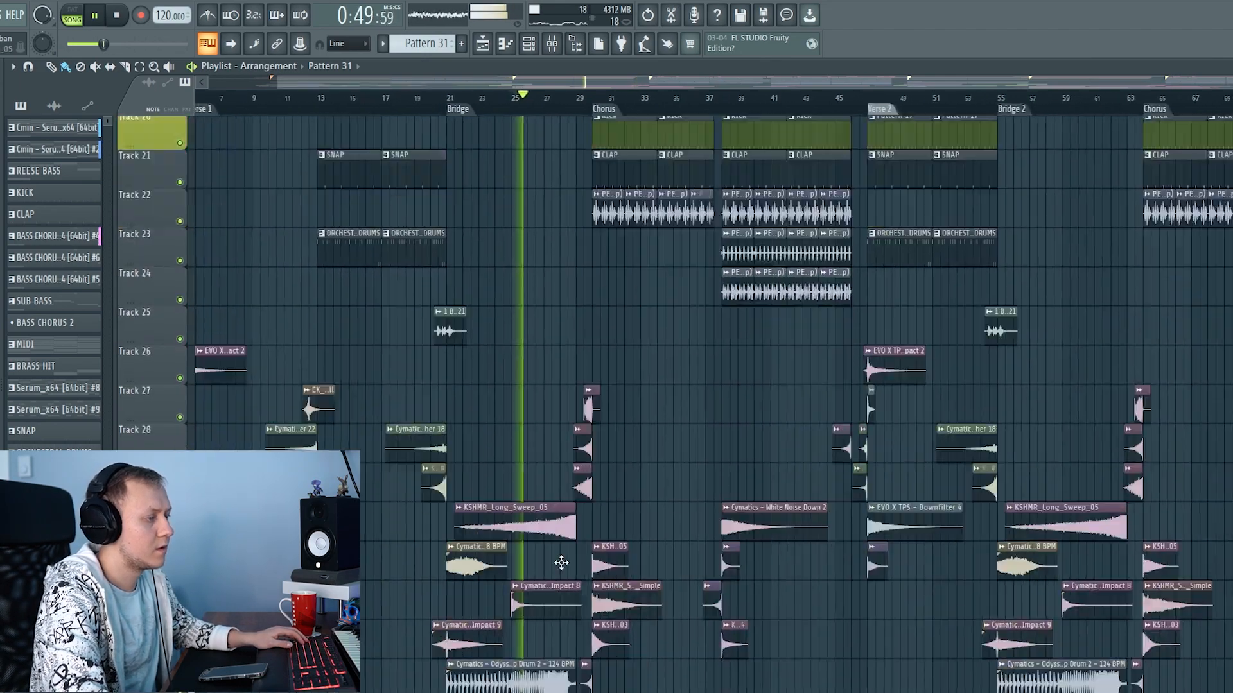
scroll(562, 561, "down", 1)
key("space")
scroll(568, 578, "up", 5)
left_click(515, 603)
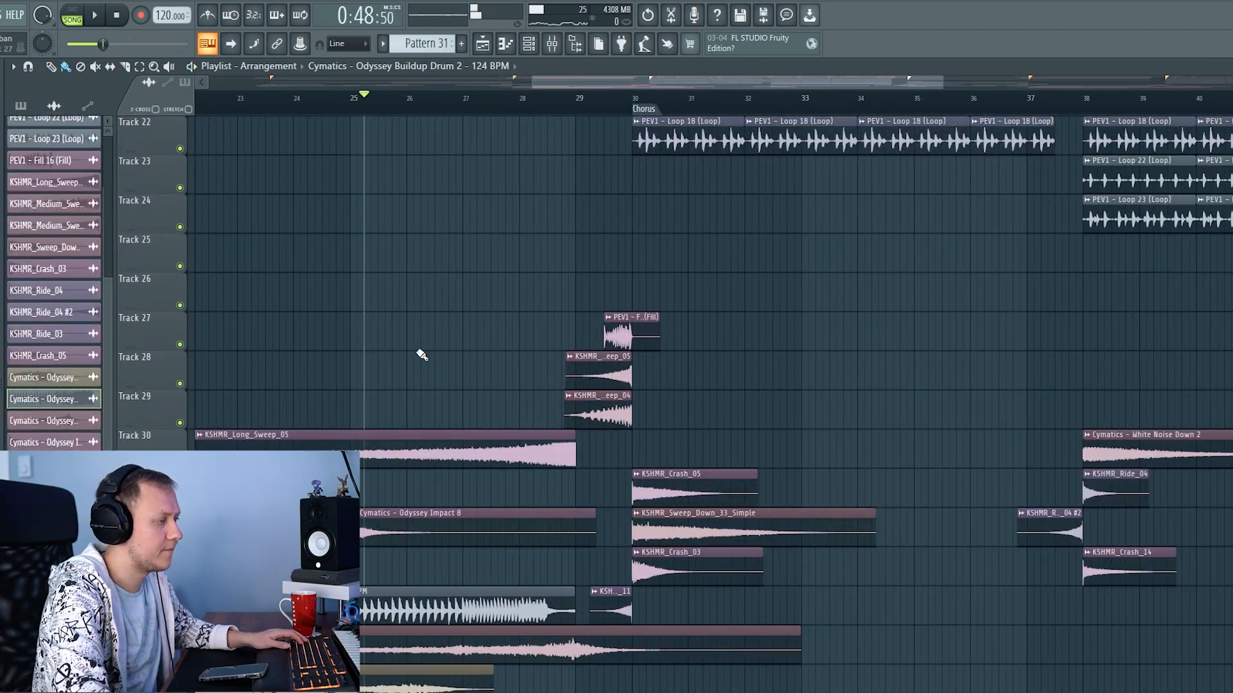
Replay the build-up briefly from about bar 25 and examine the Bridge's instrument, drum and transition effect tracks
left_click_drag(418, 352, 634, 254)
double_click(566, 520)
key("Escape")
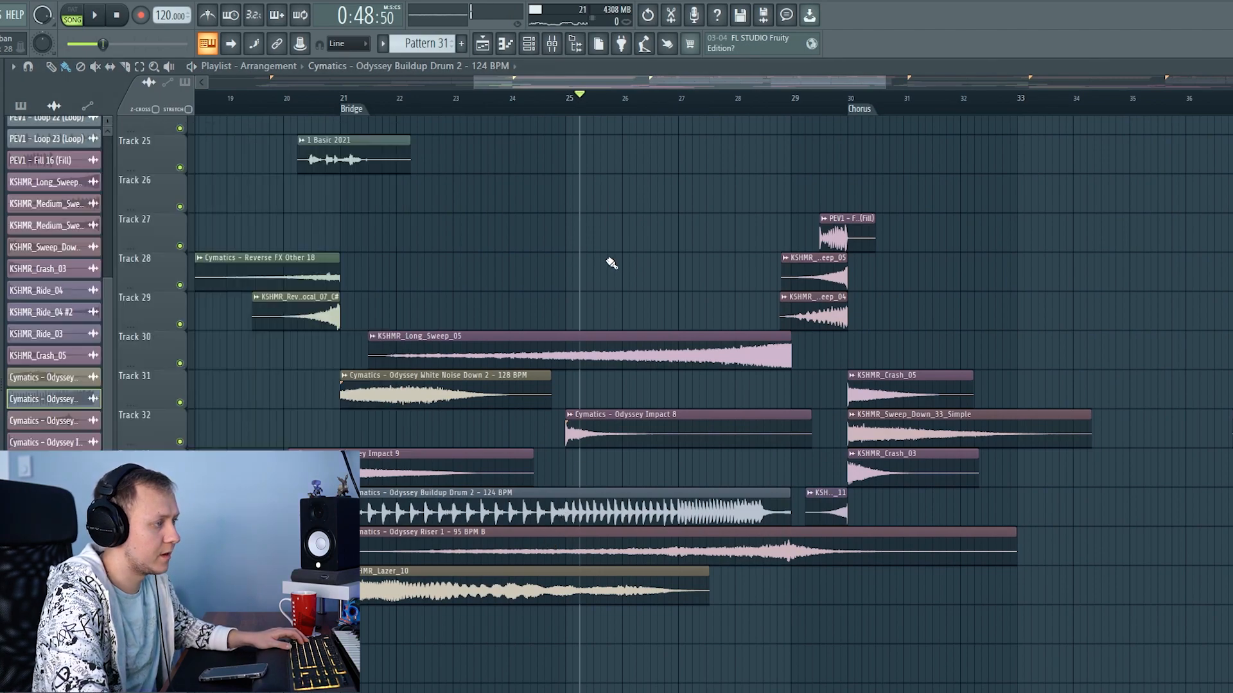
scroll(679, 496, "down", 2)
scroll(685, 364, "up", 10)
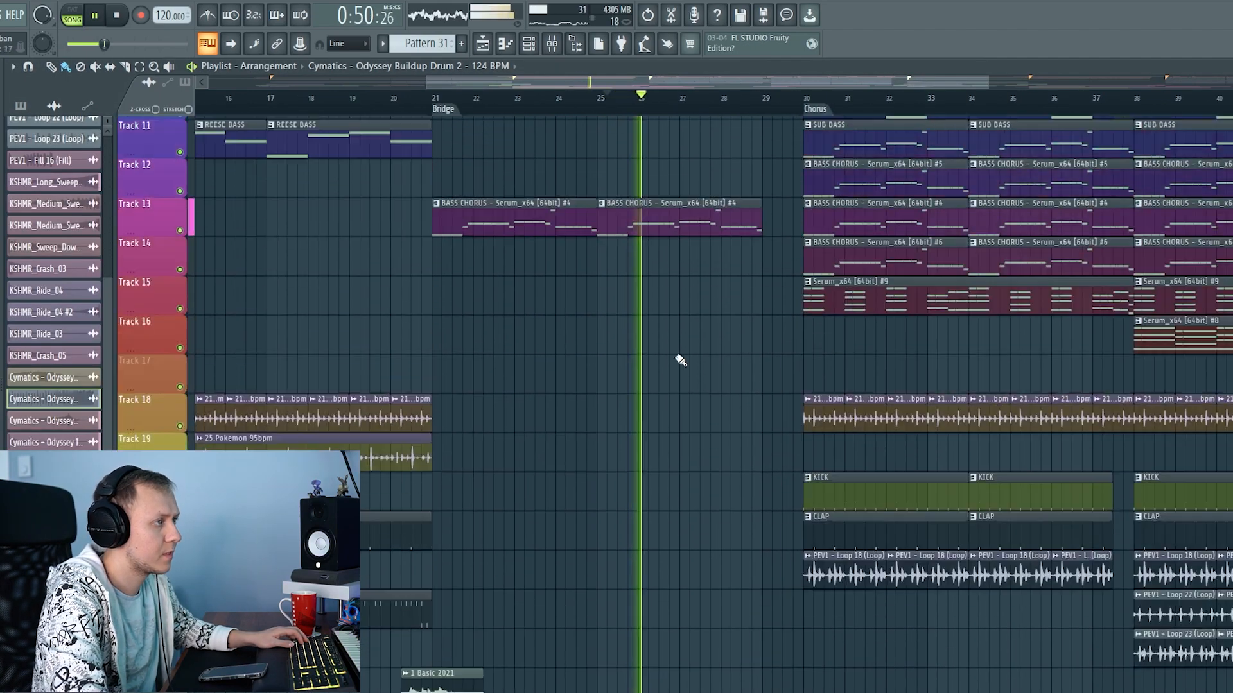
key("space")
scroll(648, 309, "down", 11)
scroll(725, 270, "up", 5)
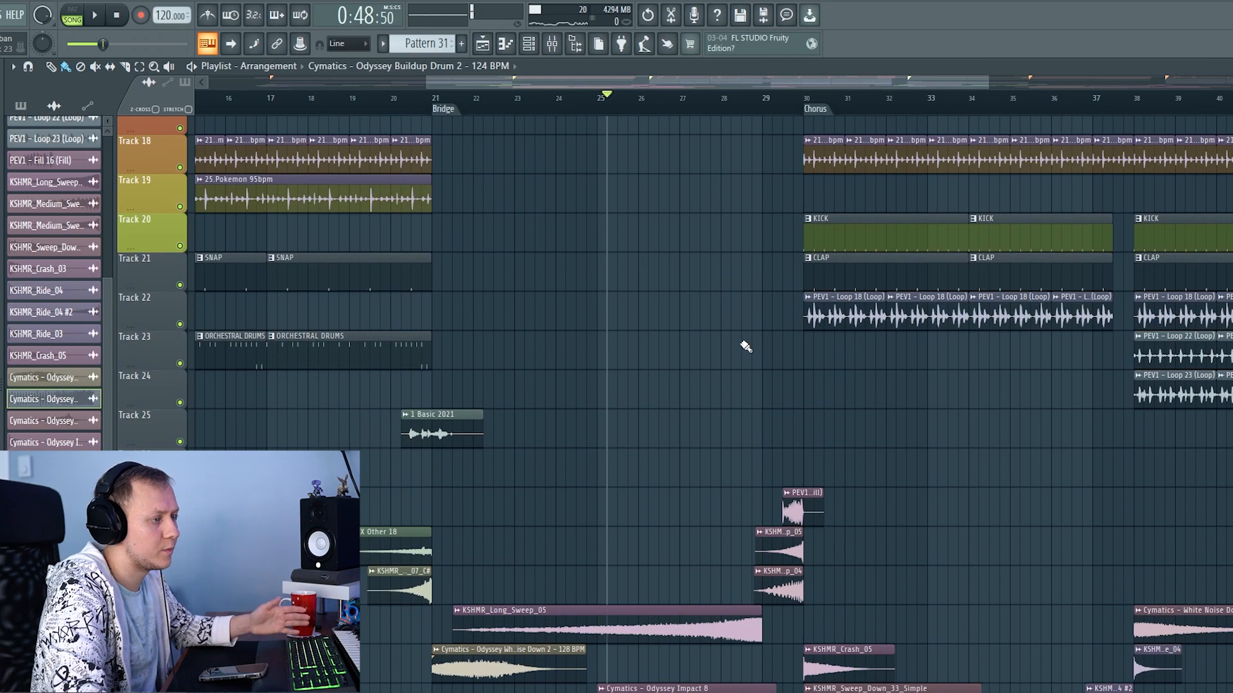
scroll(739, 342, "down", 3)
Play the build-up up to bar 29, following the sweeps, impact, riser and Pattern 31 automation, and stop playback
key("space")
scroll(719, 334, "up", 2)
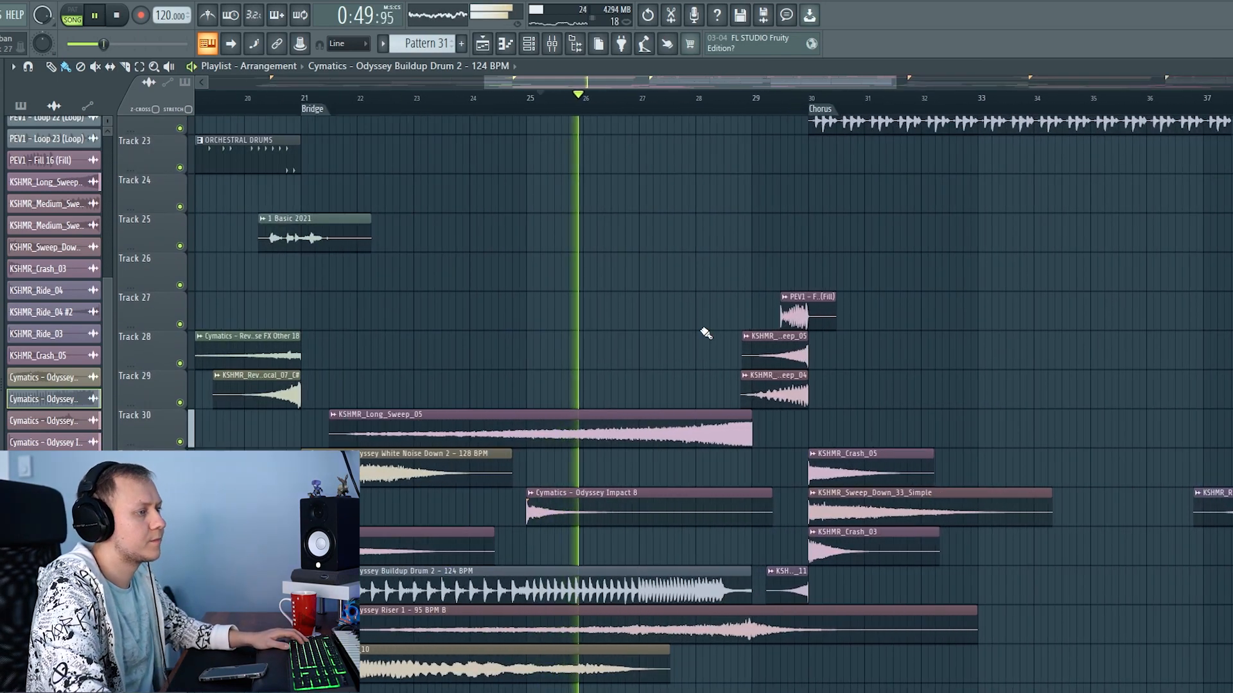
scroll(704, 295, "up", 3)
scroll(586, 319, "right", 4)
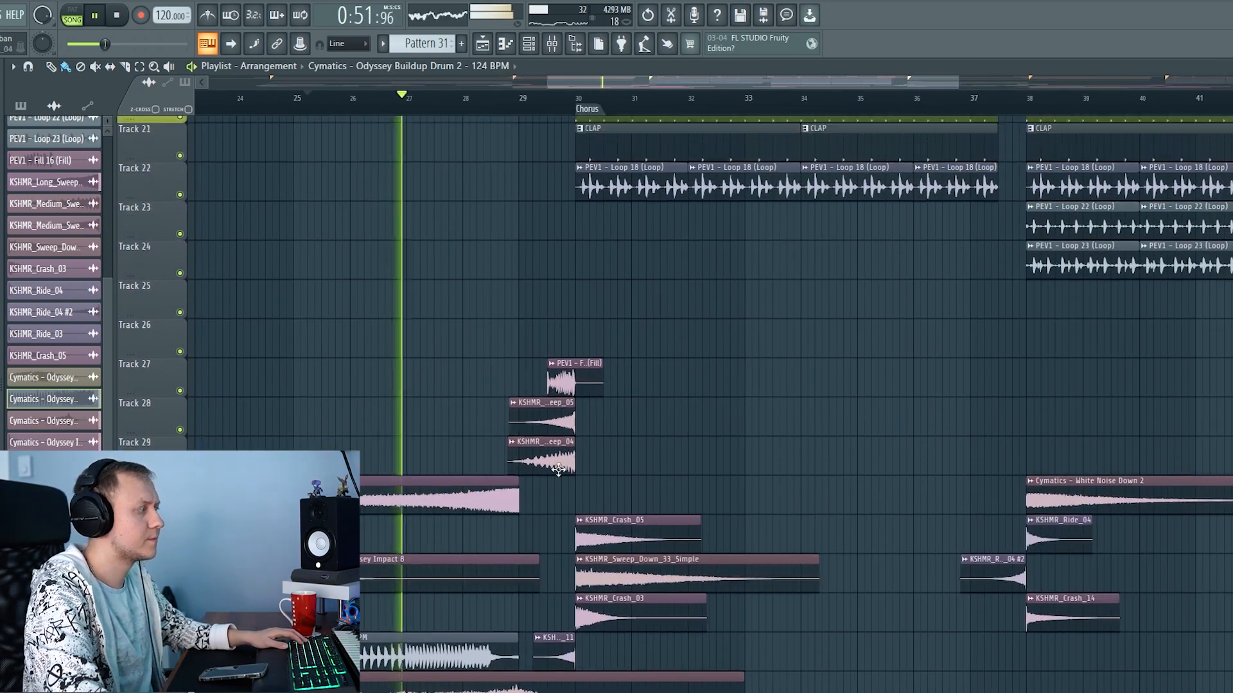
scroll(513, 496, "down", 3)
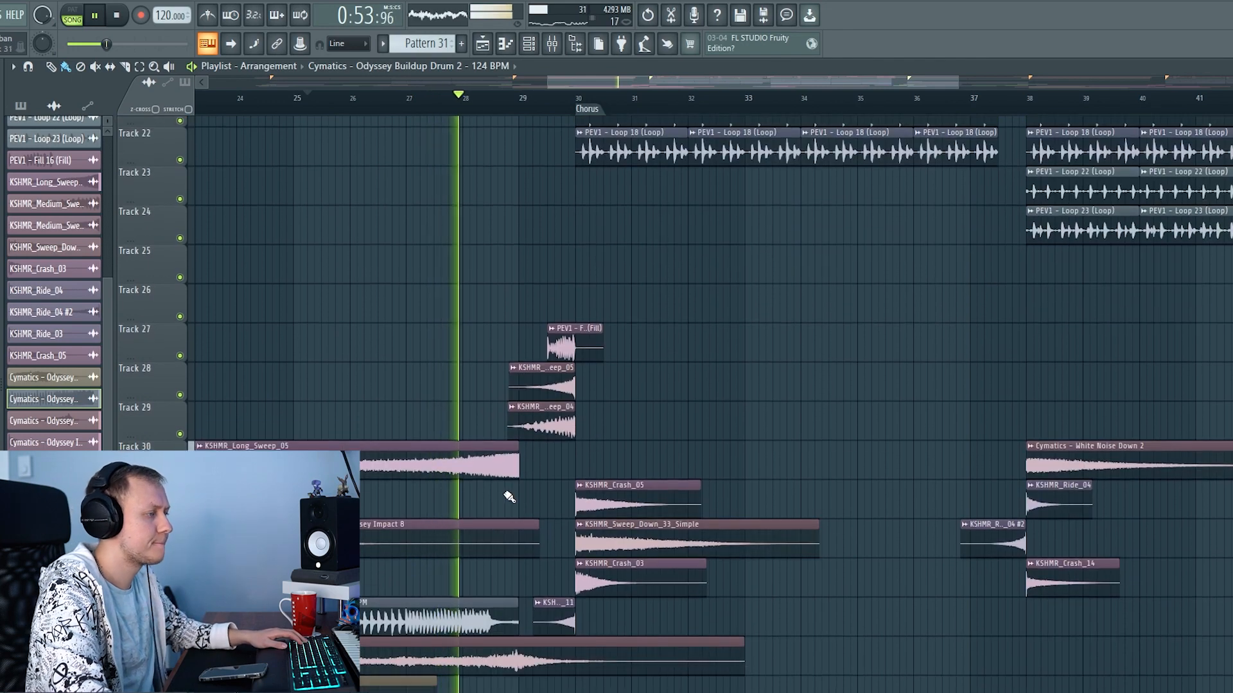
scroll(510, 485, "up", 4)
scroll(511, 478, "up", 5)
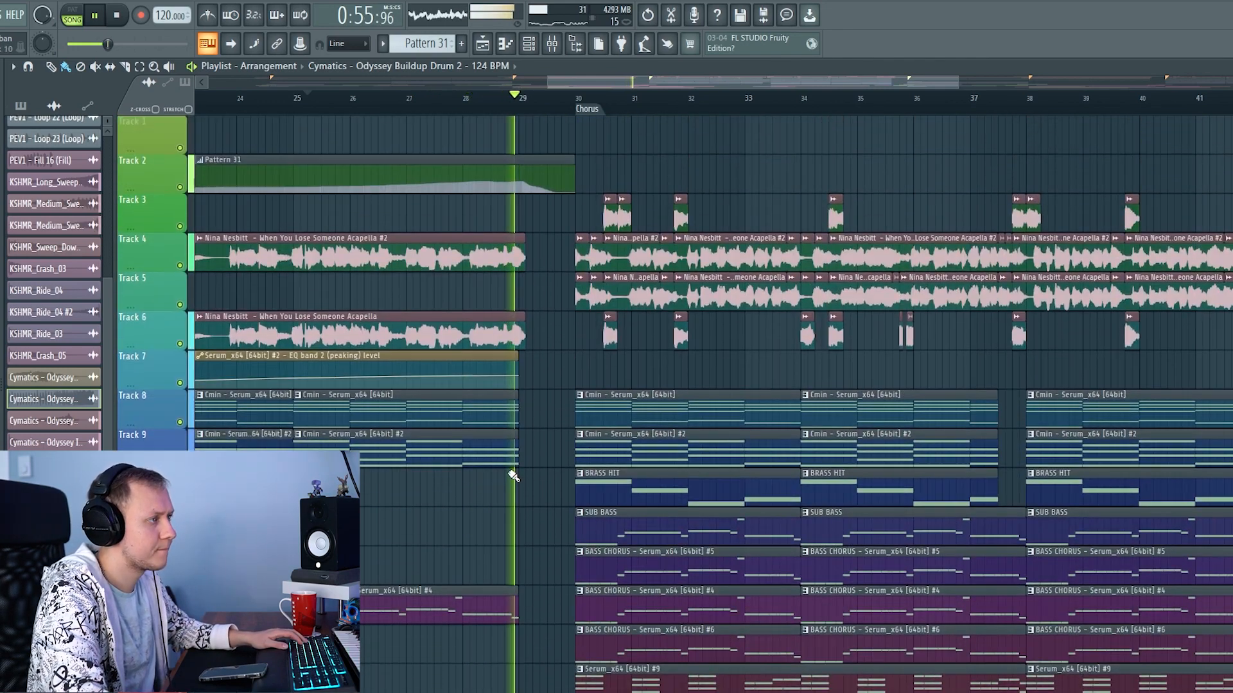
key("space")
Replay the end of the Bridge from about bar 28 and select the When You Lose Someone Acapella #2 clip on Track 4
left_click_drag(525, 109, 580, 116)
left_click(560, 110, "ctrl")
scroll(620, 321, "down", 5)
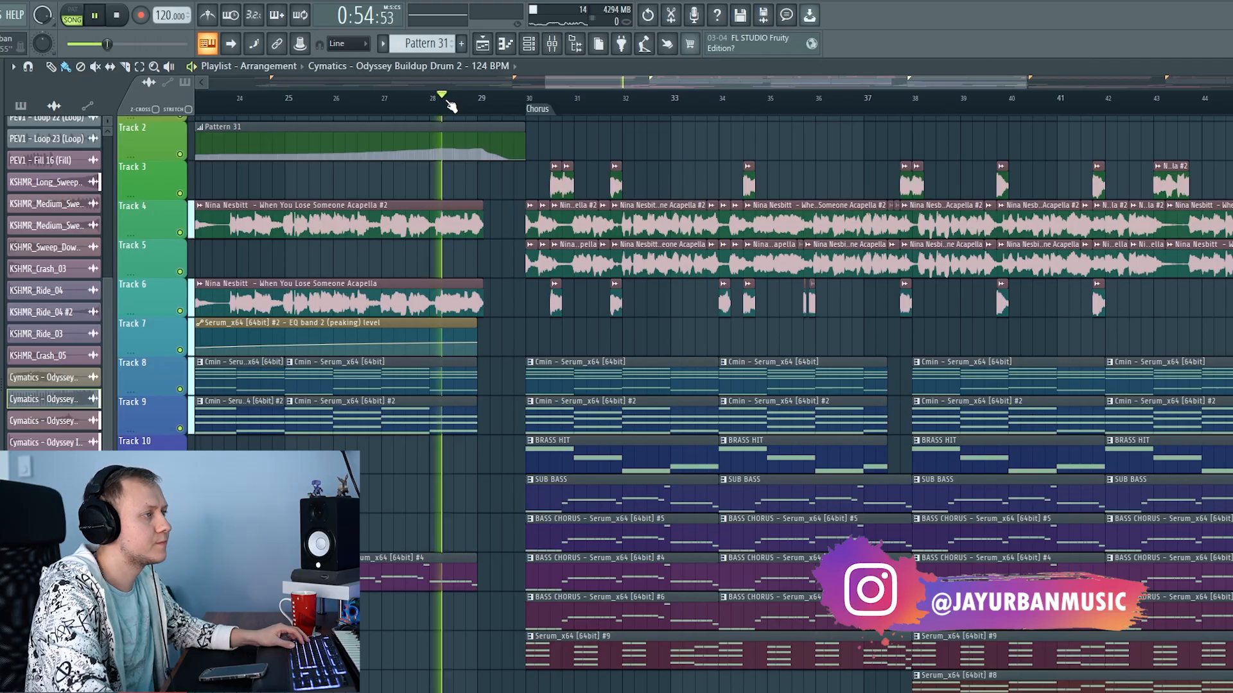
scroll(452, 106, "down", 3)
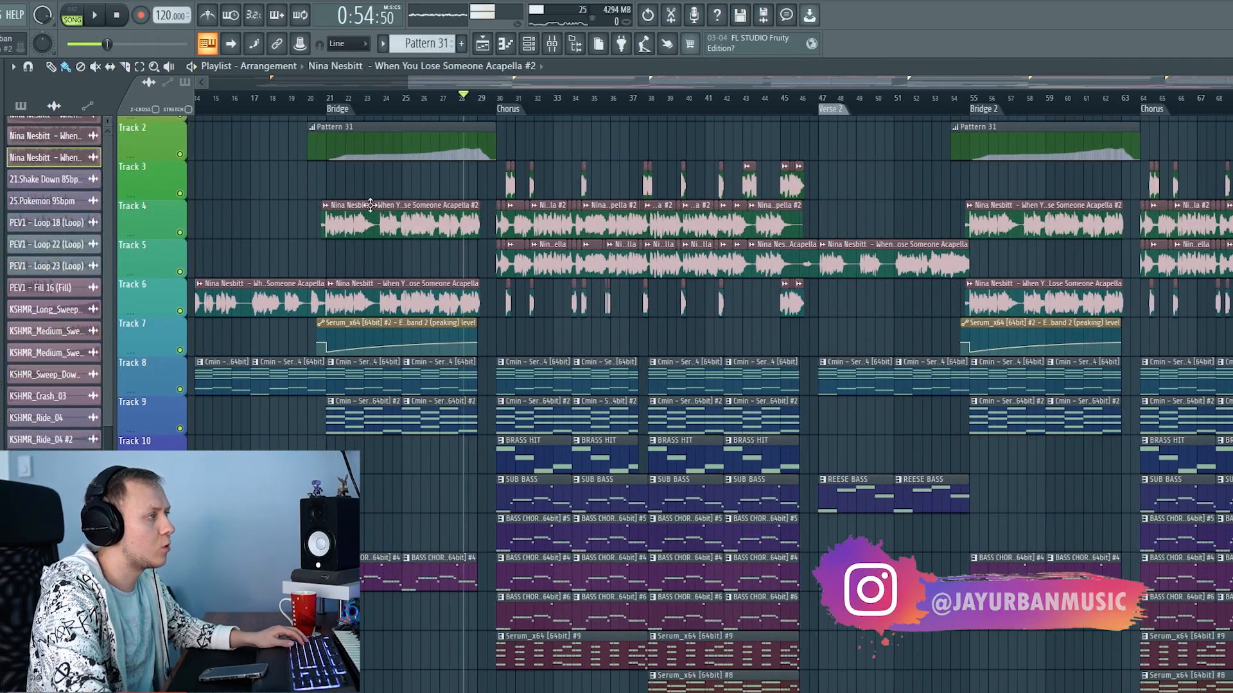
Solo Track 4, play its Bridge vocal from bar 21 and show the mixer
left_click(330, 105)
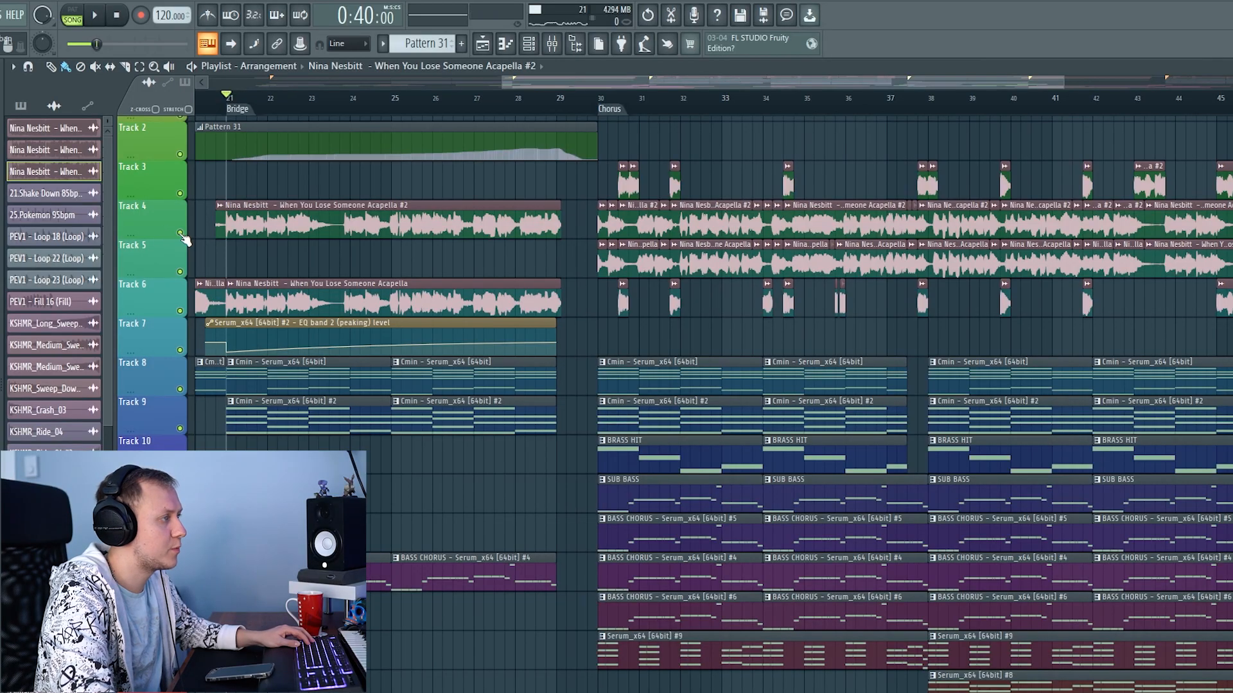
right_click(181, 233)
key("space")
key("F9")
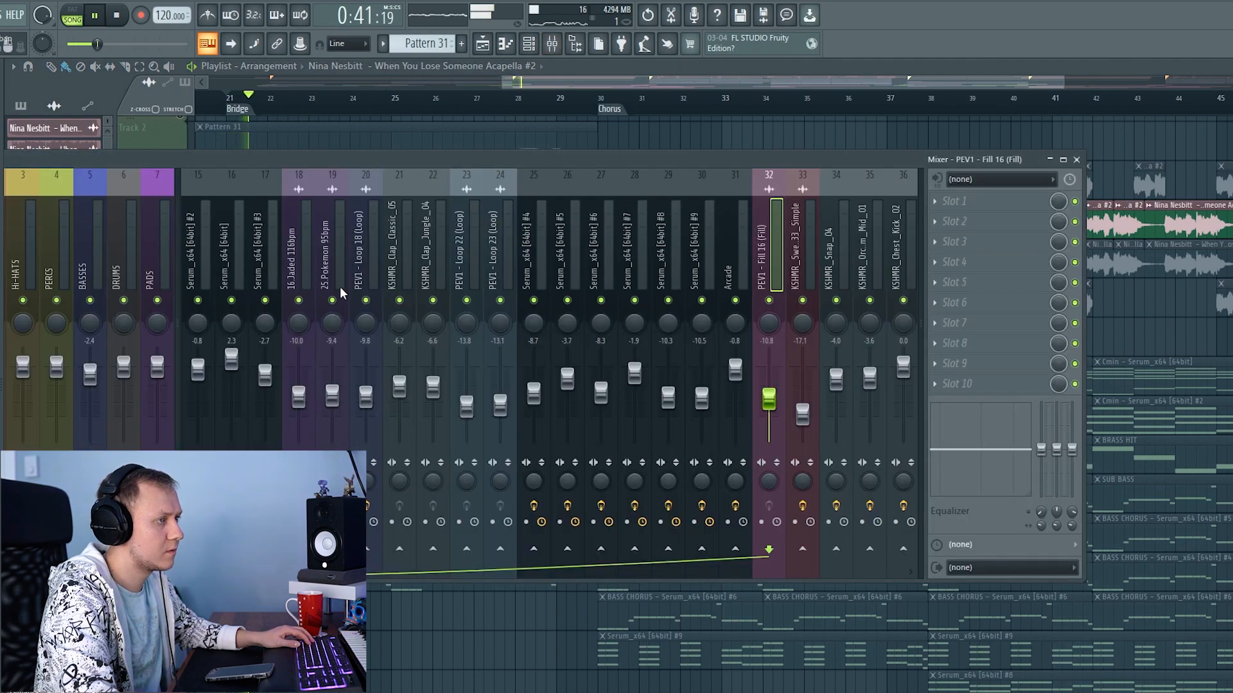
Examine the Manipulator effect with the Octavus preset on the Acapella #2 insert and replay the soloed vocal
scroll(504, 248, "up", 3)
left_click(372, 266)
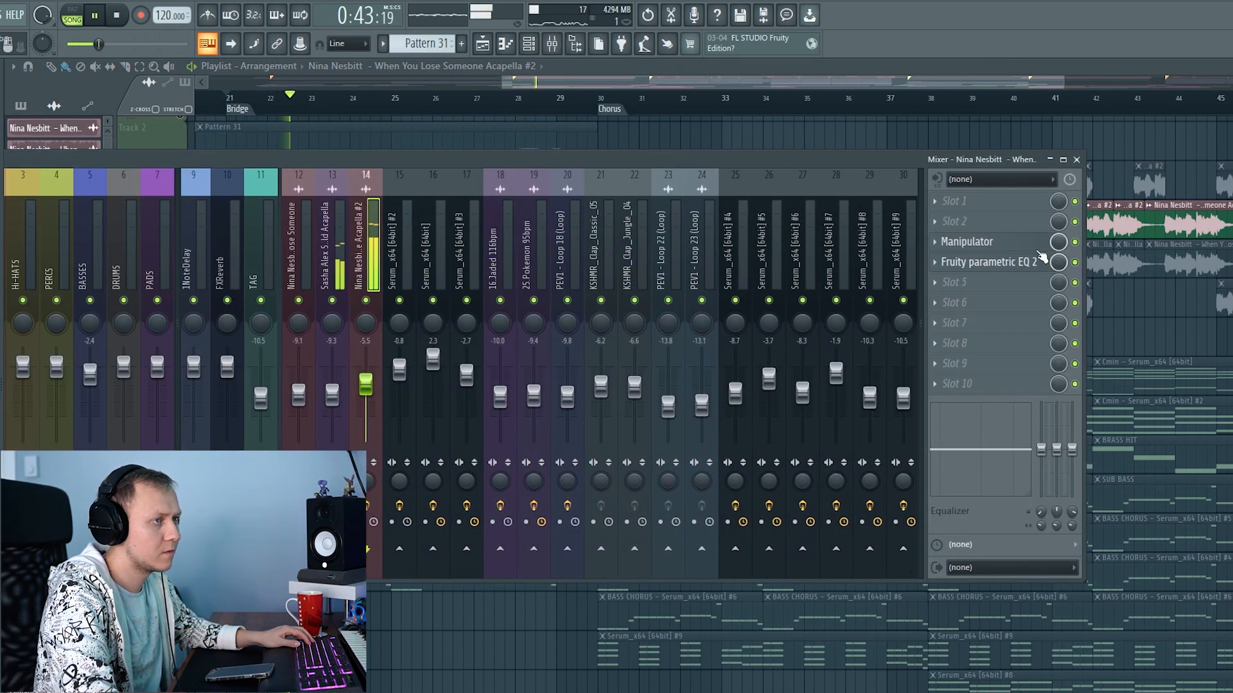
left_click(1012, 246)
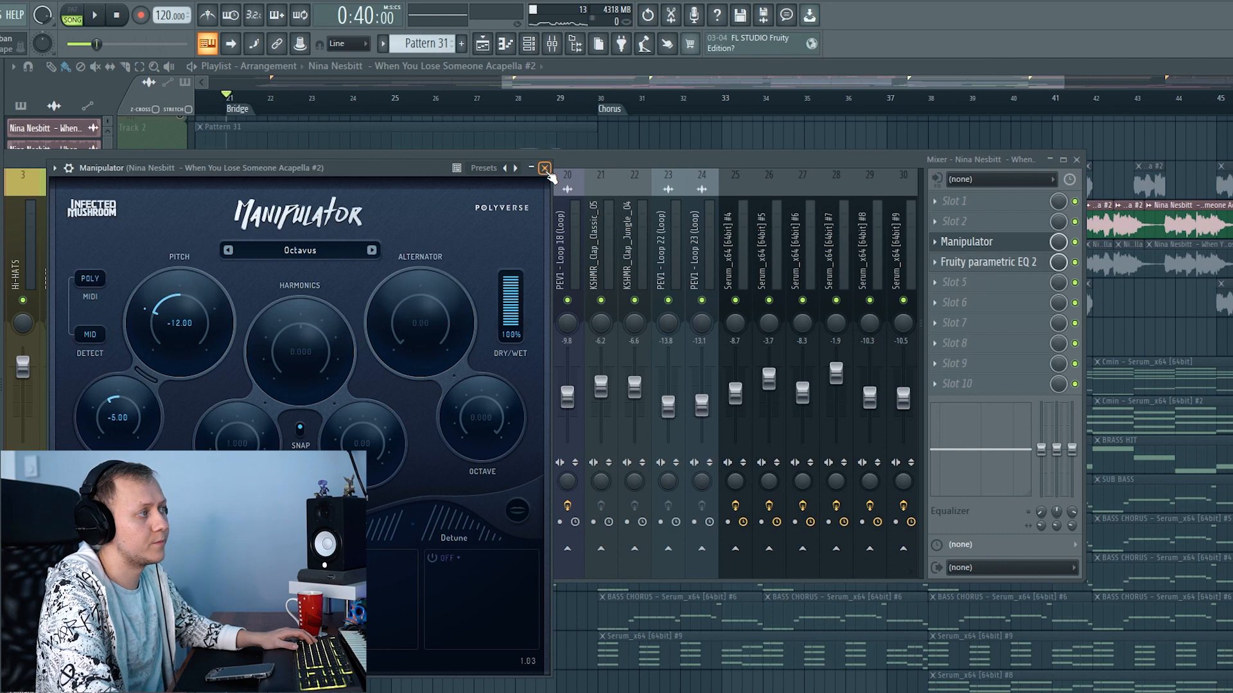
left_click_drag(407, 179, 628, 160)
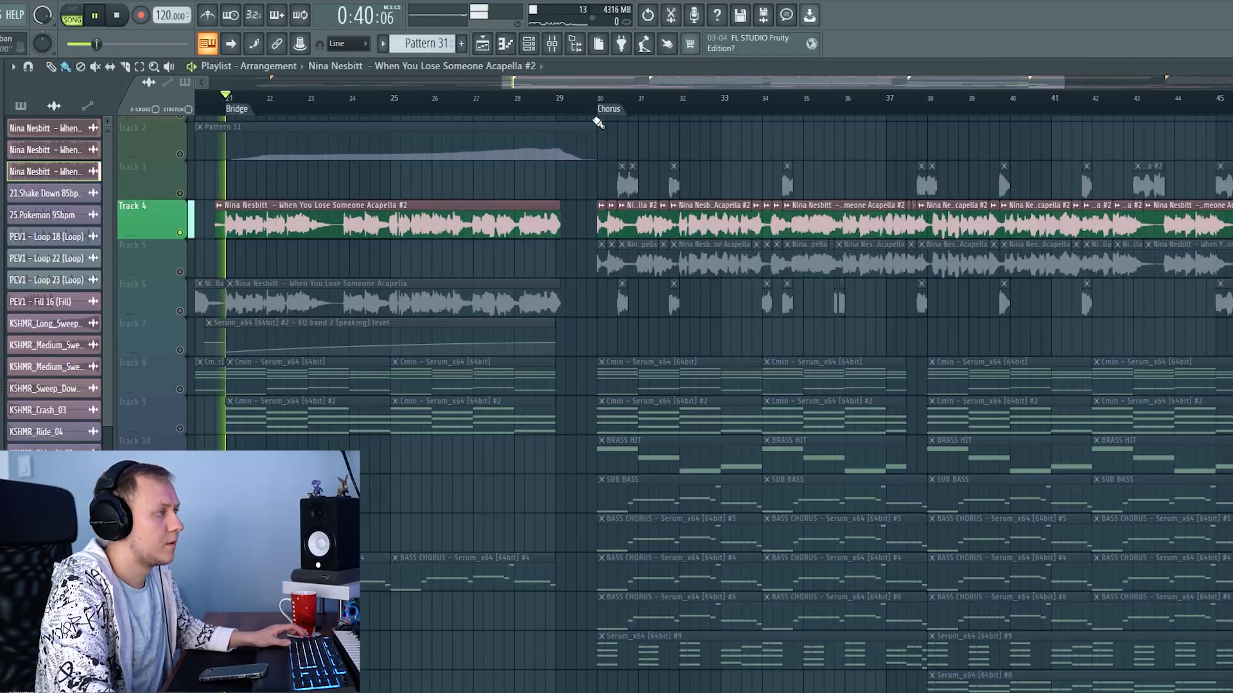
key("F9")
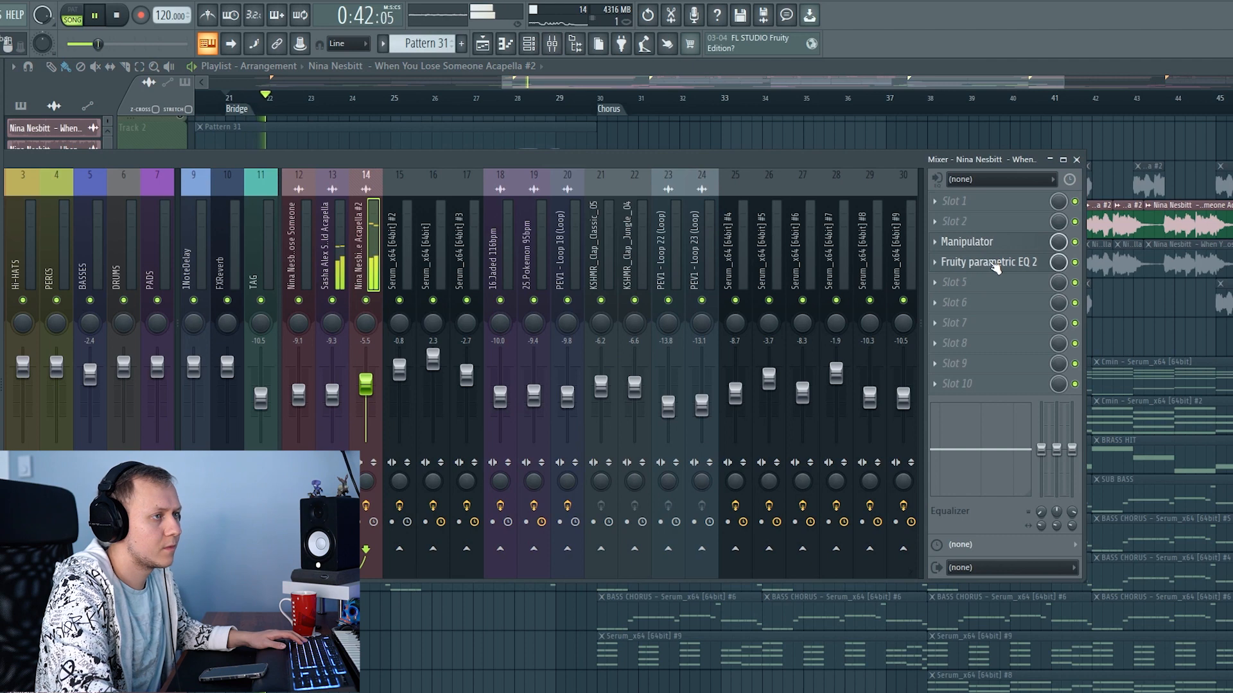
left_click(995, 244)
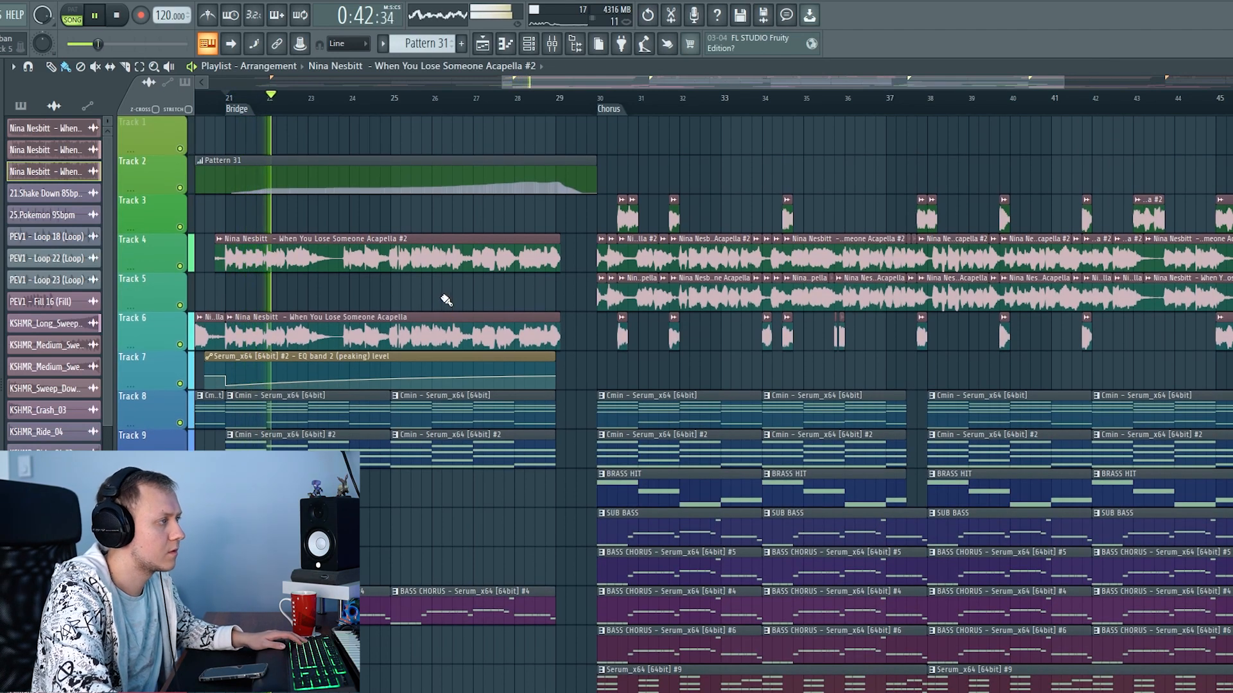
Play the Bridge with all tracks enabled and follow its layers and transition effects towards the Chorus
key("F9")
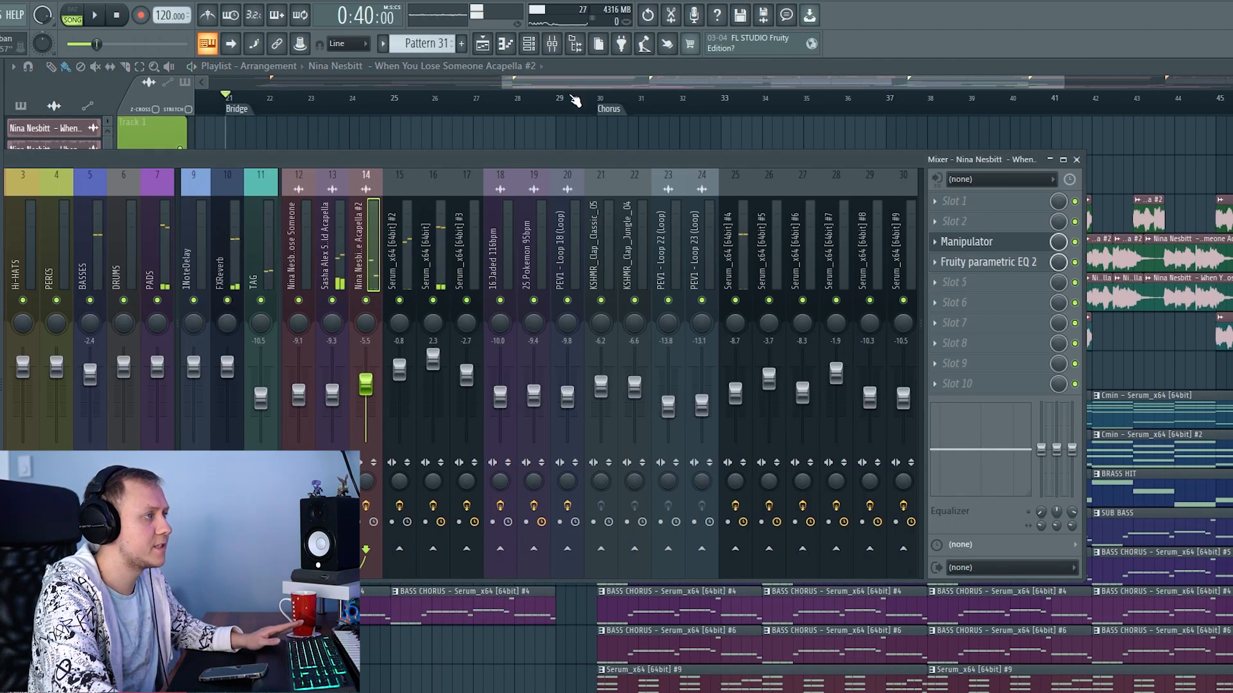
key("F9")
scroll(668, 316, "down", 5)
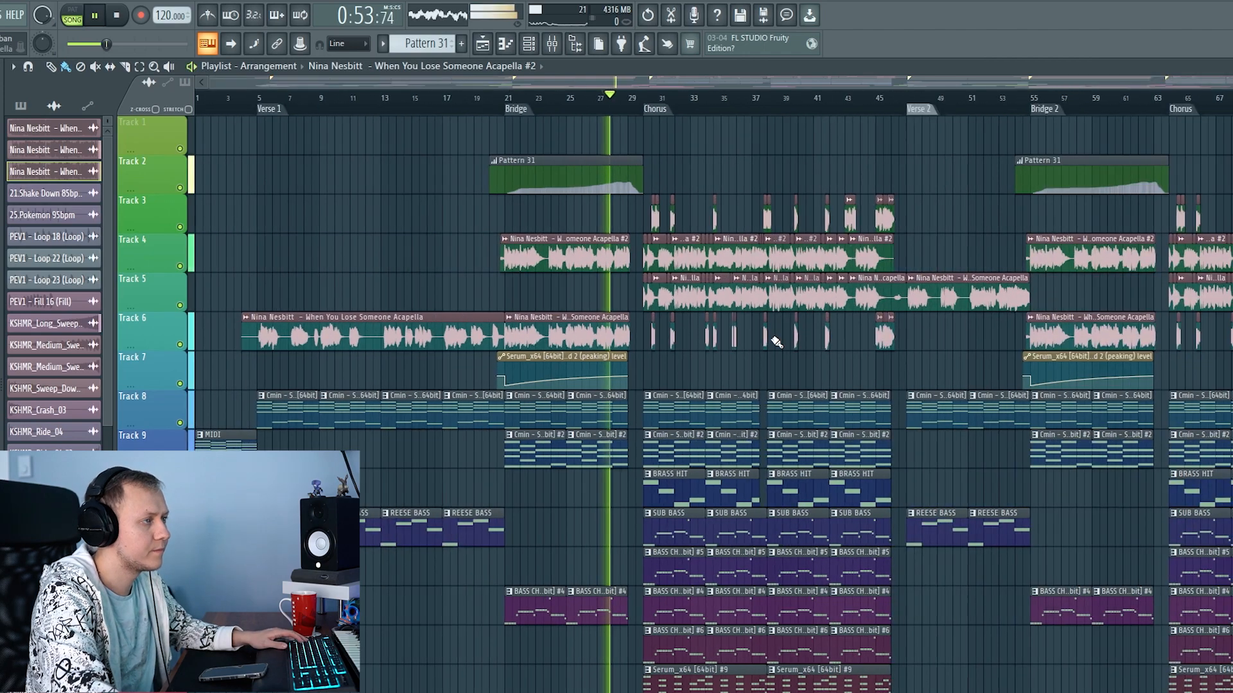
scroll(759, 350, "up", 5)
scroll(760, 349, "down", 4)
scroll(732, 322, "up", 4)
scroll(614, 409, "down", 4)
scroll(613, 409, "down", 10)
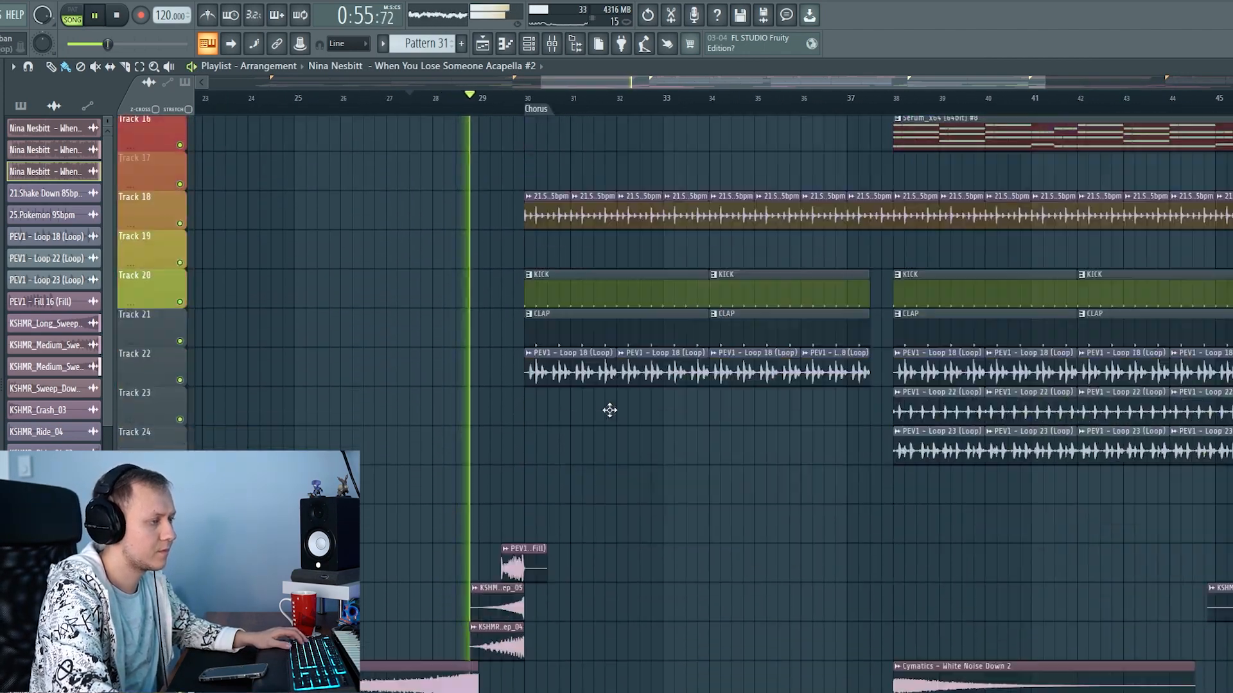
Play from bar 29 into the Chorus, examining the fill, sweeps, crashes and Chorus layers
scroll(543, 427, "up", 3)
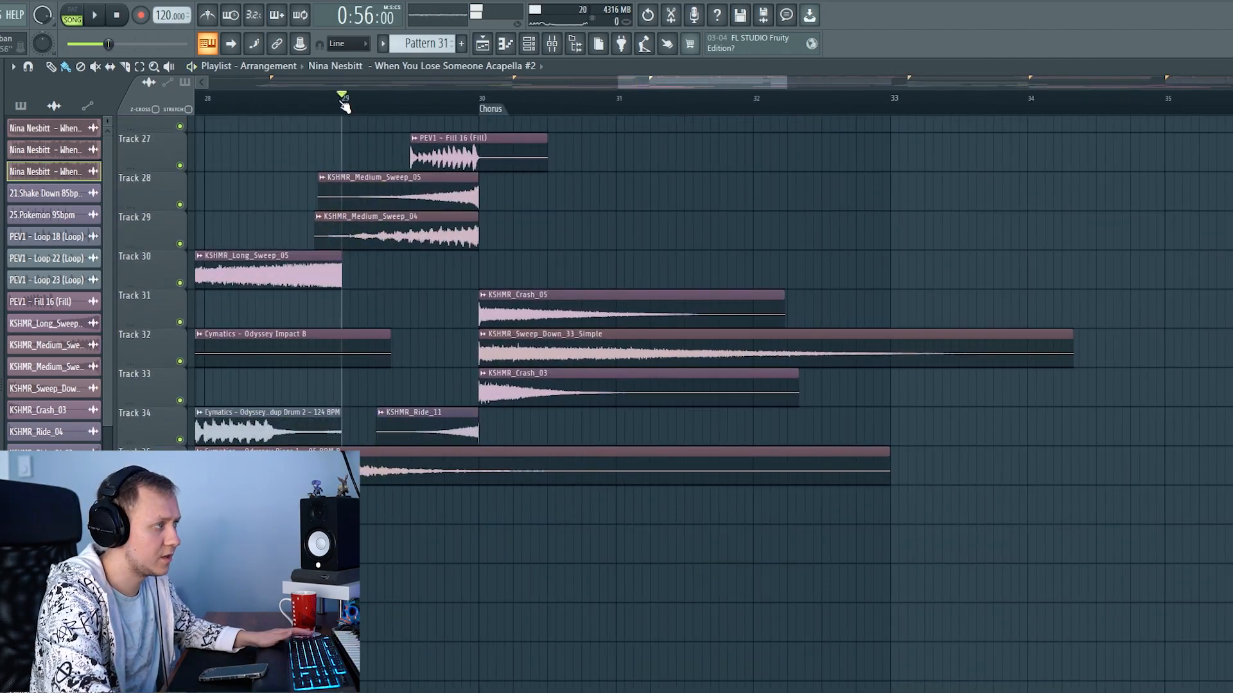
scroll(507, 297, "up", 2)
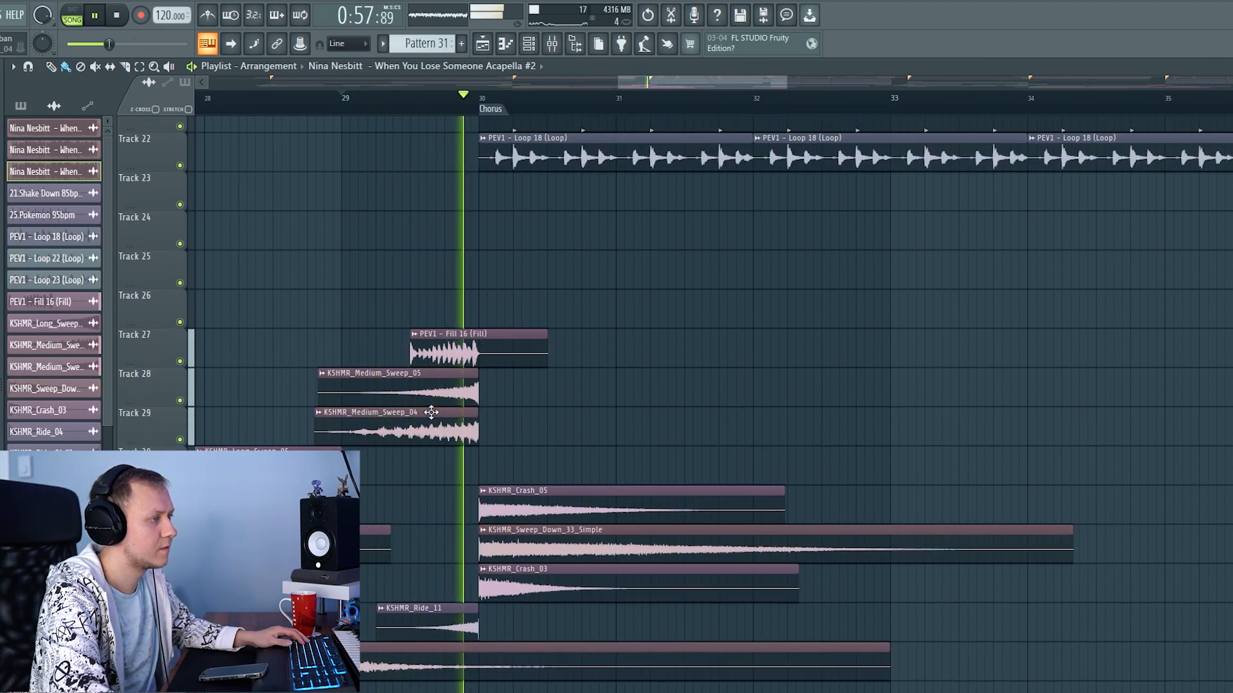
scroll(463, 282, "up", 8)
scroll(509, 404, "down", 4)
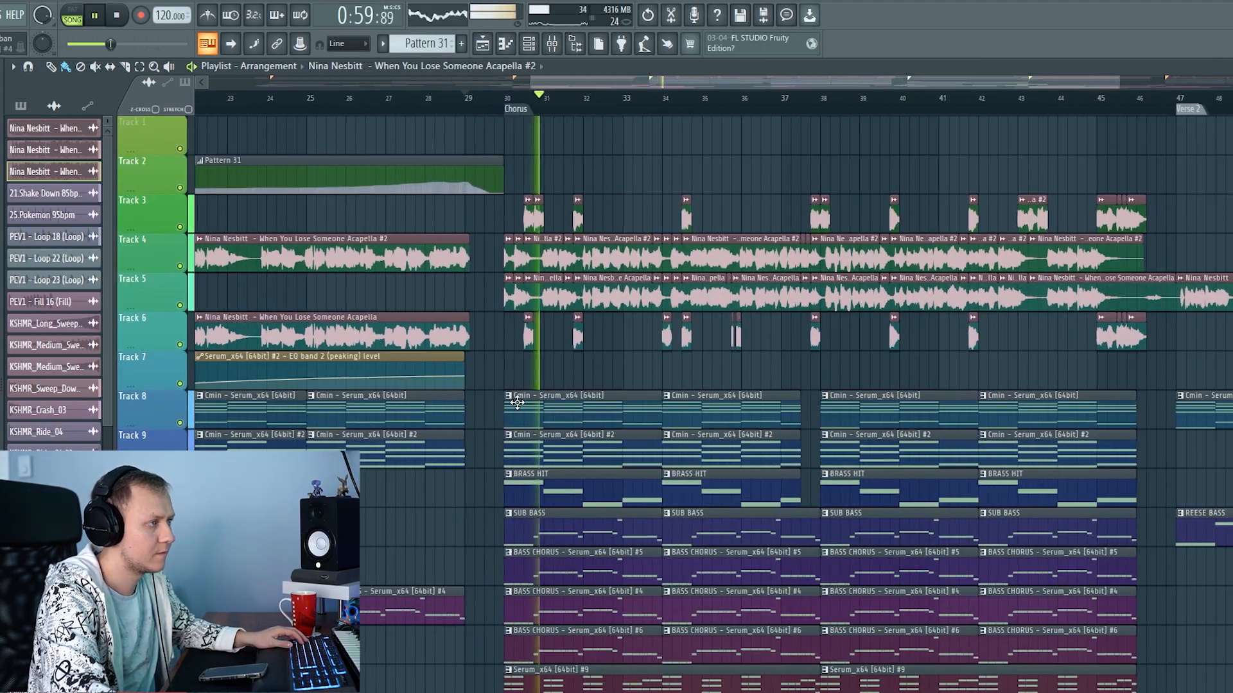
scroll(613, 387, "down", 1)
scroll(584, 440, "down", 3)
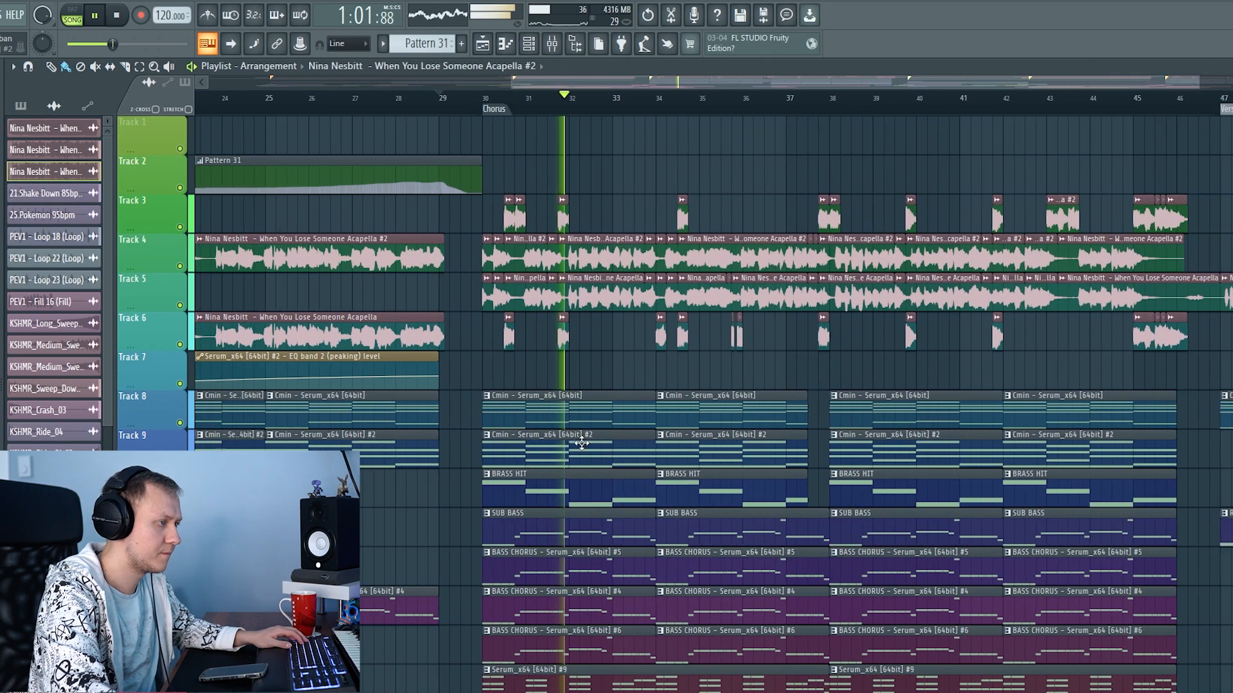
scroll(664, 447, "up", 4)
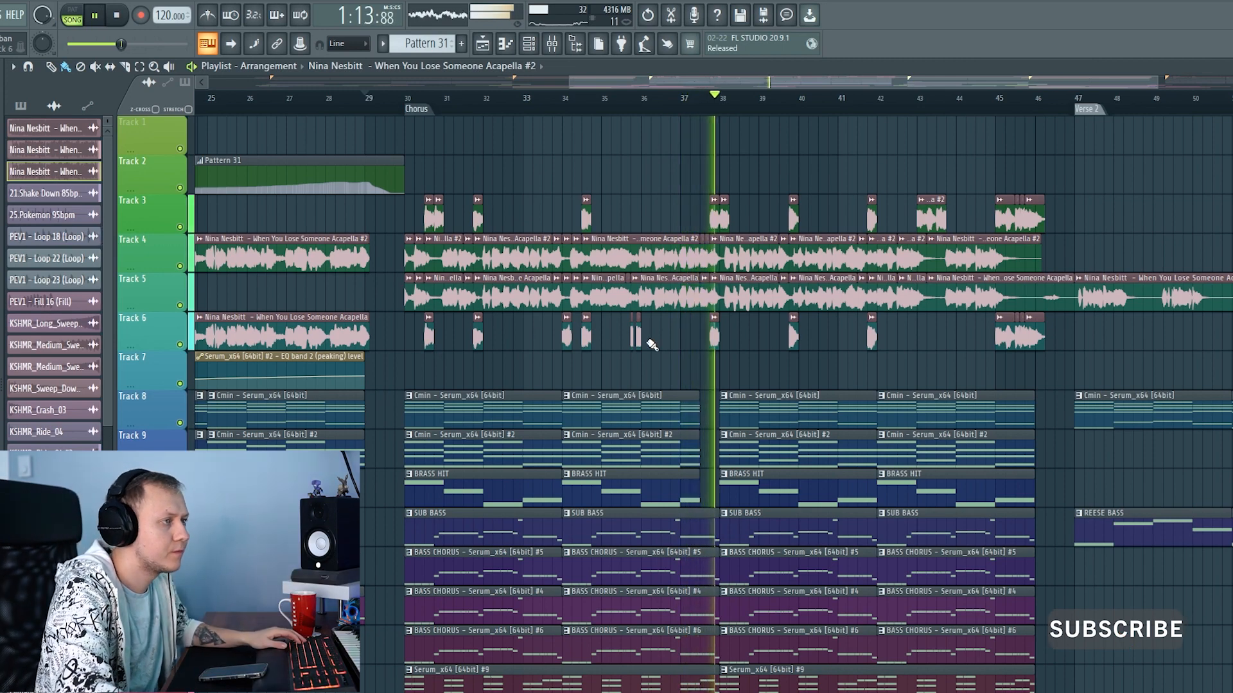
Keep the Chorus playing and examine its vocal clips and instrument layers around bars 37 to 39
scroll(724, 350, "down", 3)
scroll(786, 365, "up", 4)
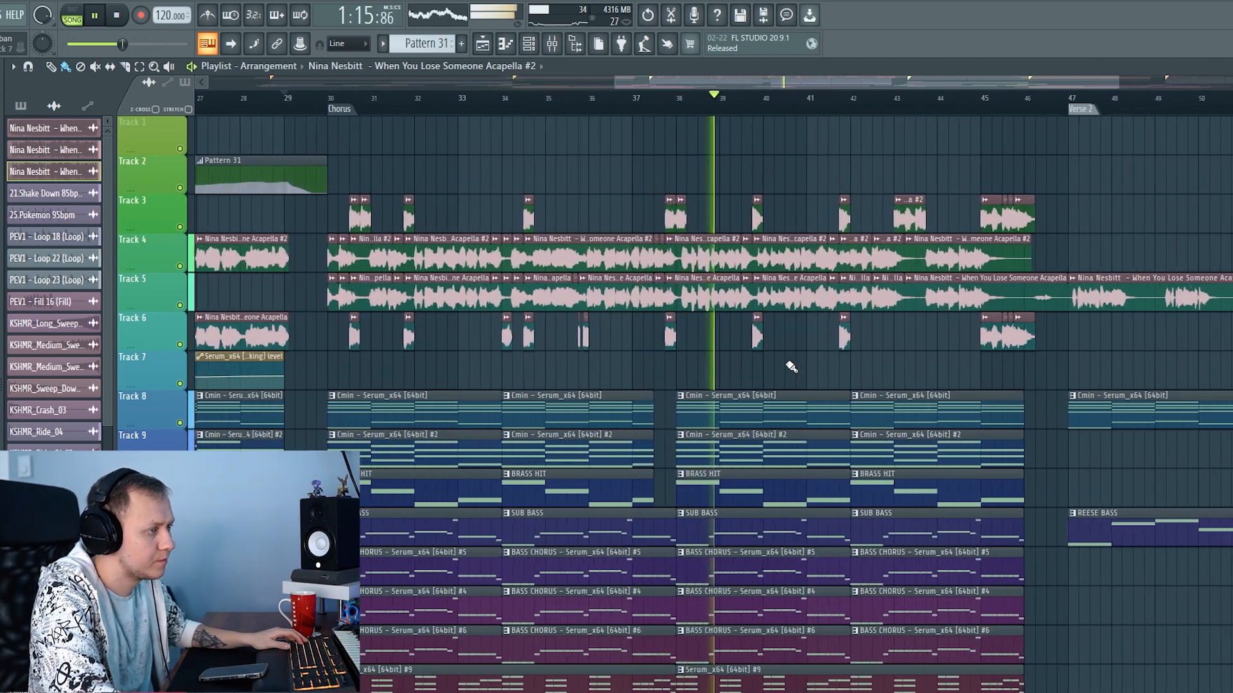
scroll(730, 360, "down", 1)
left_click_drag(703, 338, 636, 364)
scroll(624, 380, "down", 4)
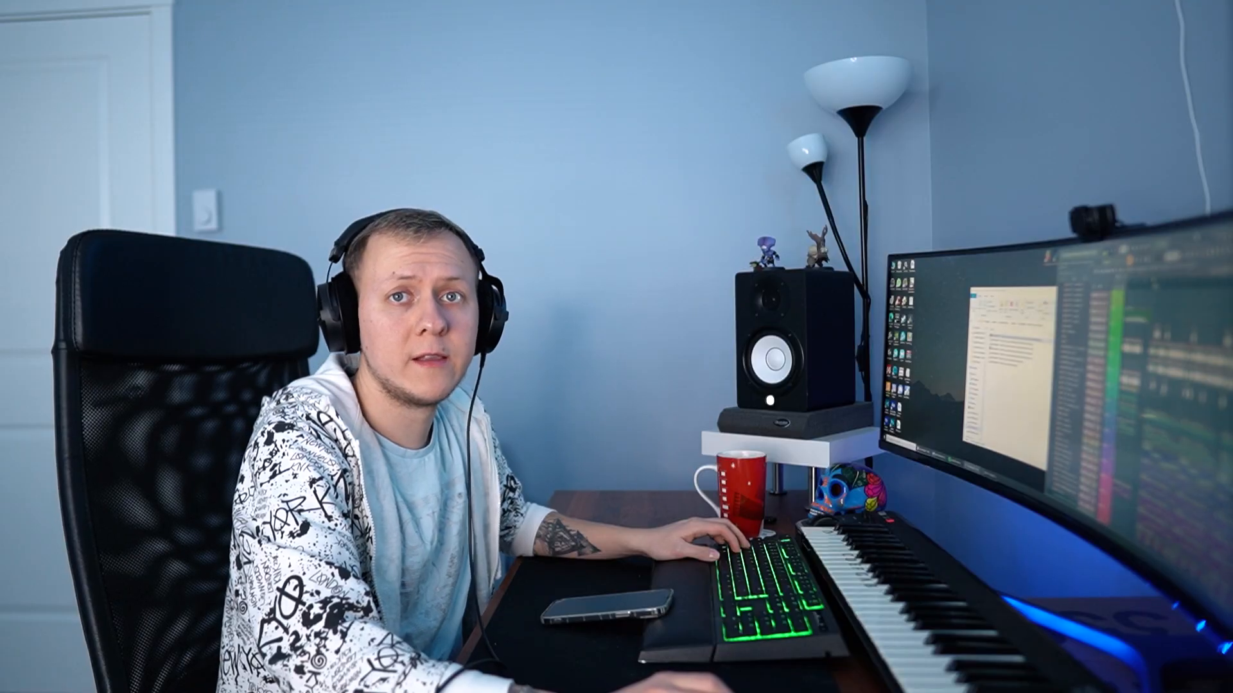
Solo Track 4, enable Tracks 5, 6 and 3 with it, and play the Chorus vocal layers from bar 30
right_click(186, 295)
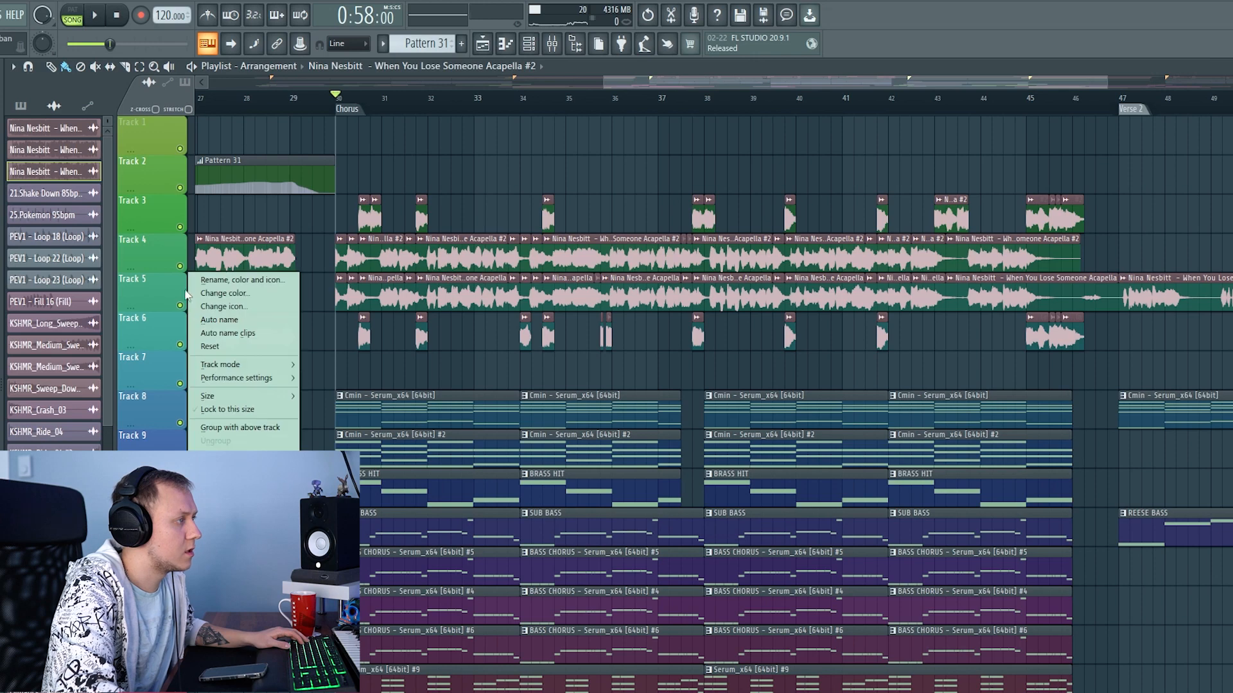
right_click(182, 269)
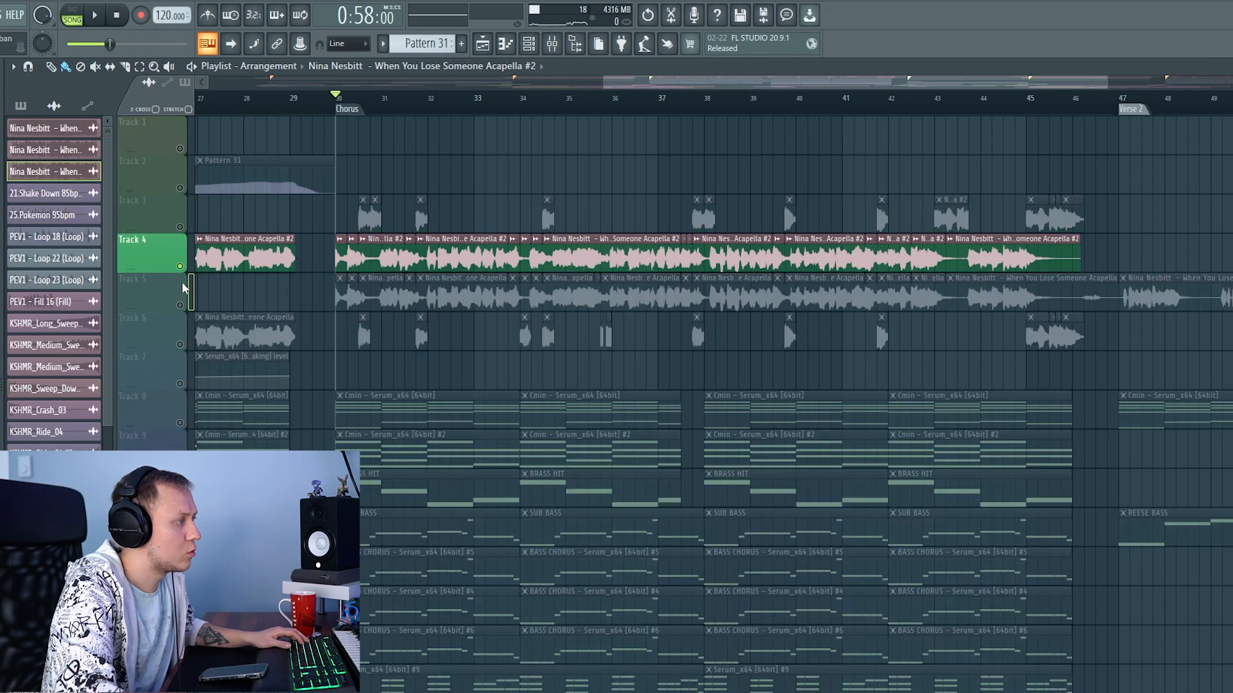
left_click(181, 307)
key("space")
left_click(181, 345)
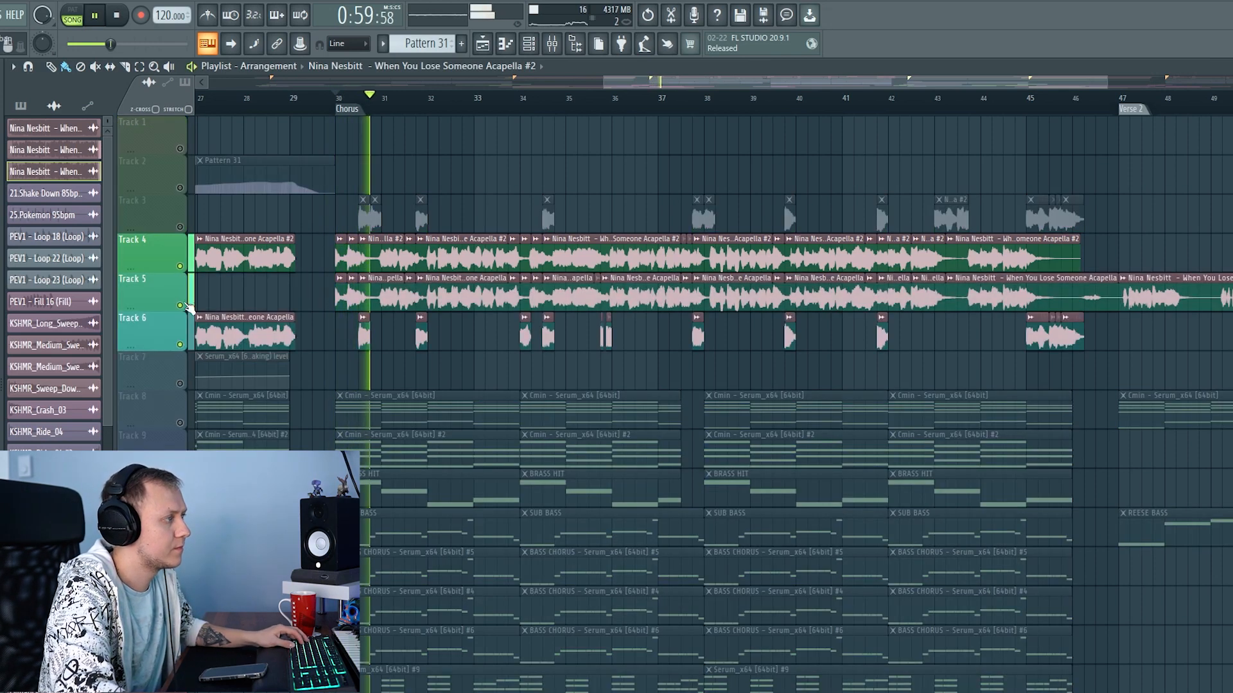
key("space")
left_click(180, 228)
scroll(350, 331, "up", 5)
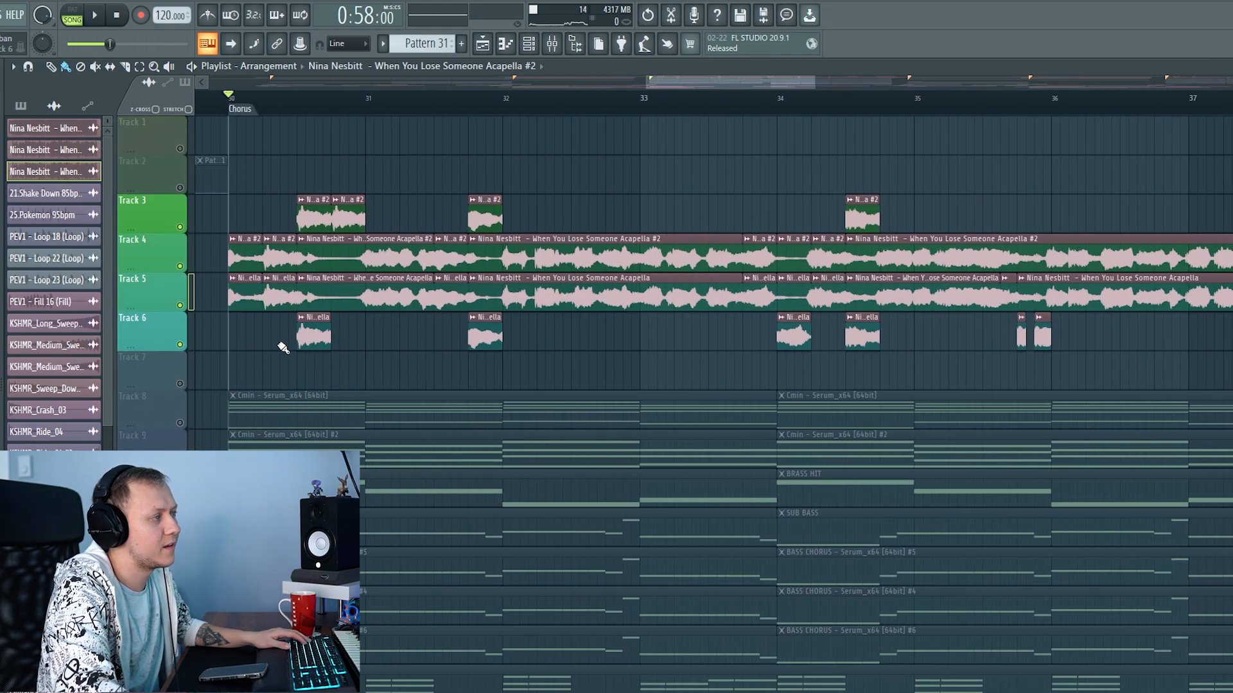
Play the Chorus vocals with only Tracks 3 and 4 audible to hear the Acapella #2 layers
left_click_drag(217, 307, 1096, 335)
left_click(232, 214)
left_click_drag(231, 210, 489, 241, "ctrl")
right_click(175, 264)
left_click(165, 259)
right_click(180, 266)
key("space")
right_click(391, 155)
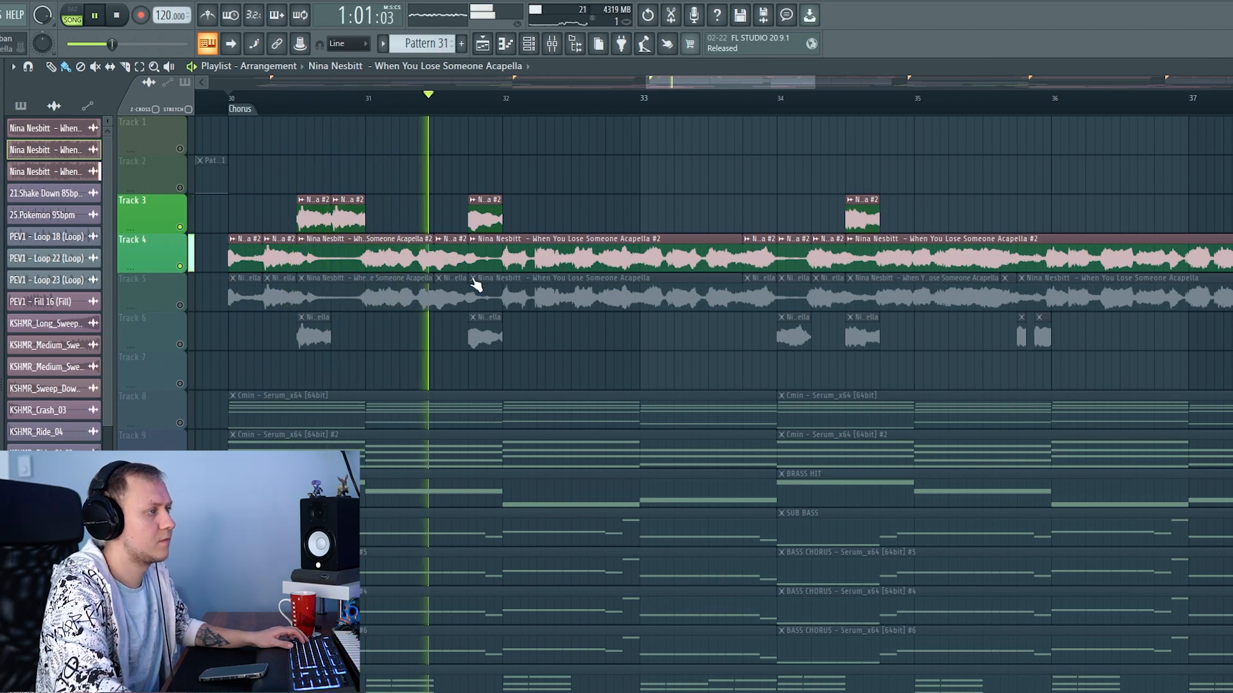
Stop playback and isolate the Chorus vocals on Tracks 5 and 6
key("space")
right_click(180, 306)
left_click(181, 345)
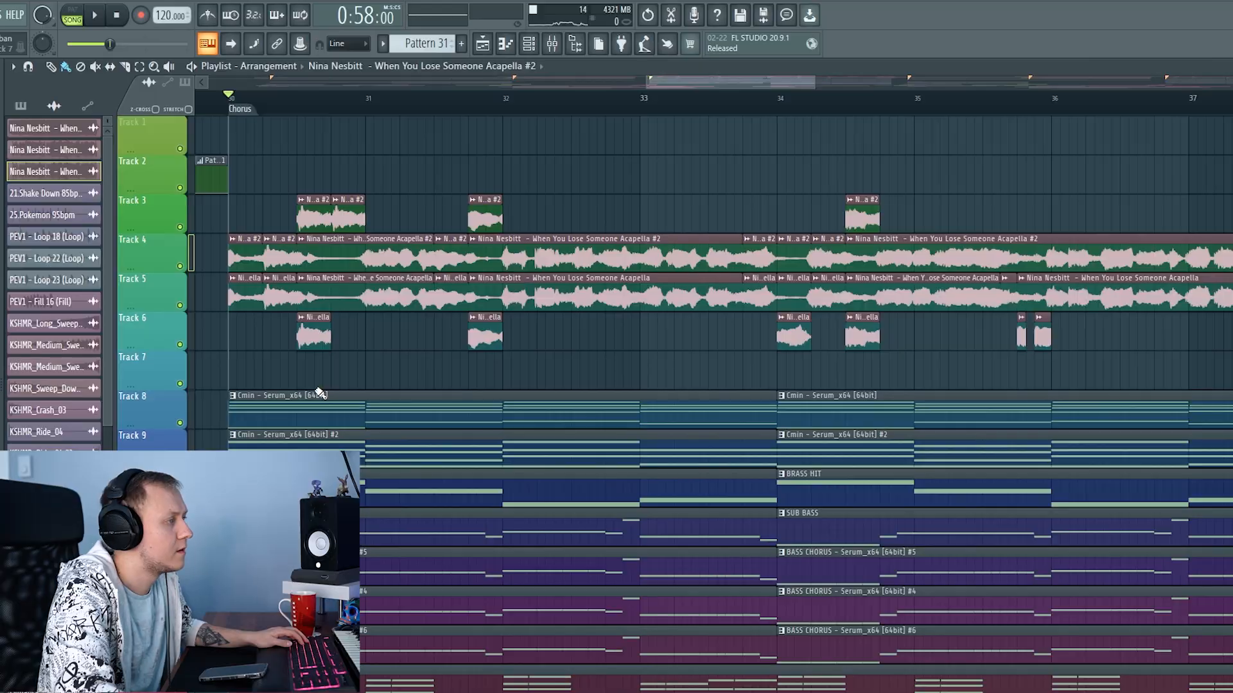
Solo Tracks 8, 9 and 10 and play the Chorus chords together with the BRASS HIT pattern
scroll(319, 387, "down", 5)
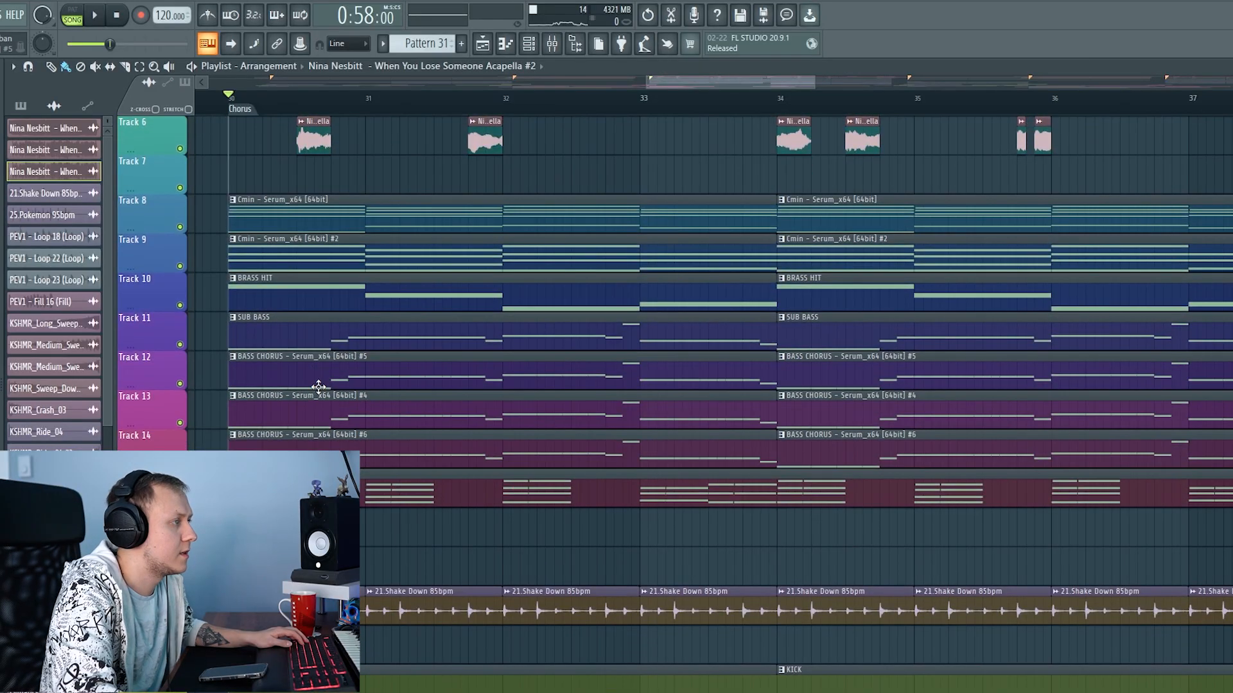
scroll(318, 387, "down", 4)
scroll(361, 317, "up", 5)
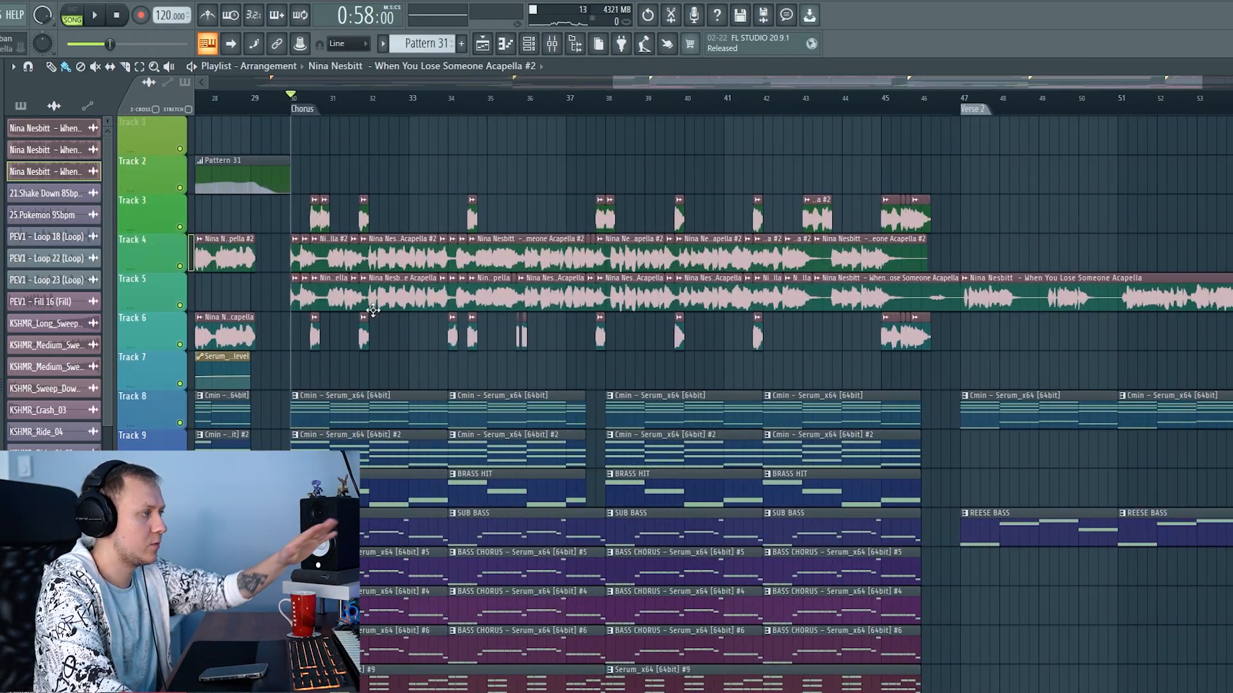
scroll(418, 216, "up", 3)
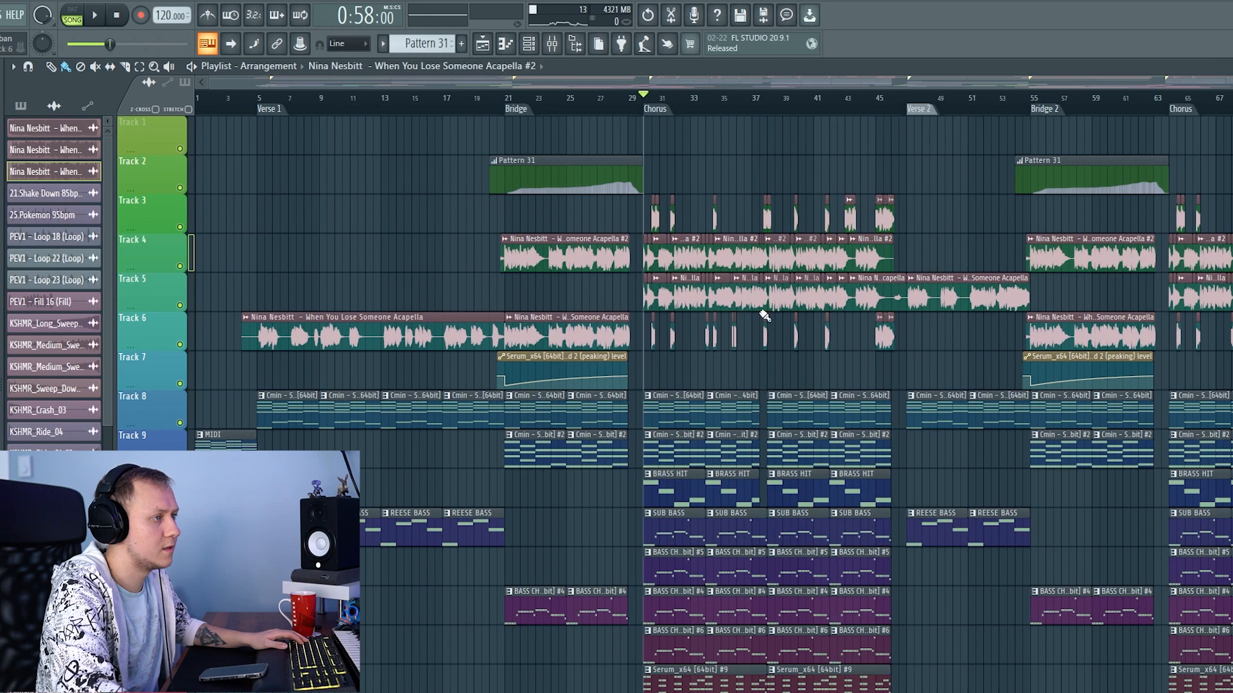
scroll(708, 398, "down", 4)
scroll(708, 398, "up", 1)
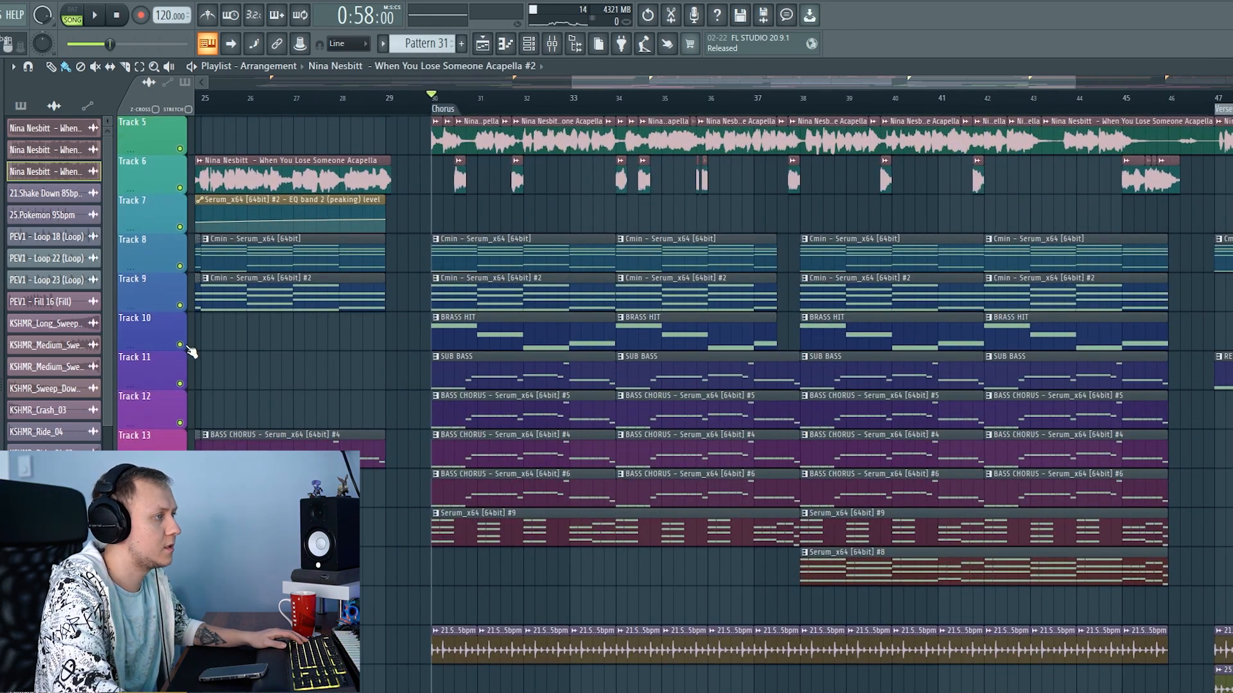
right_click(182, 345)
left_click(181, 305)
left_click(181, 266)
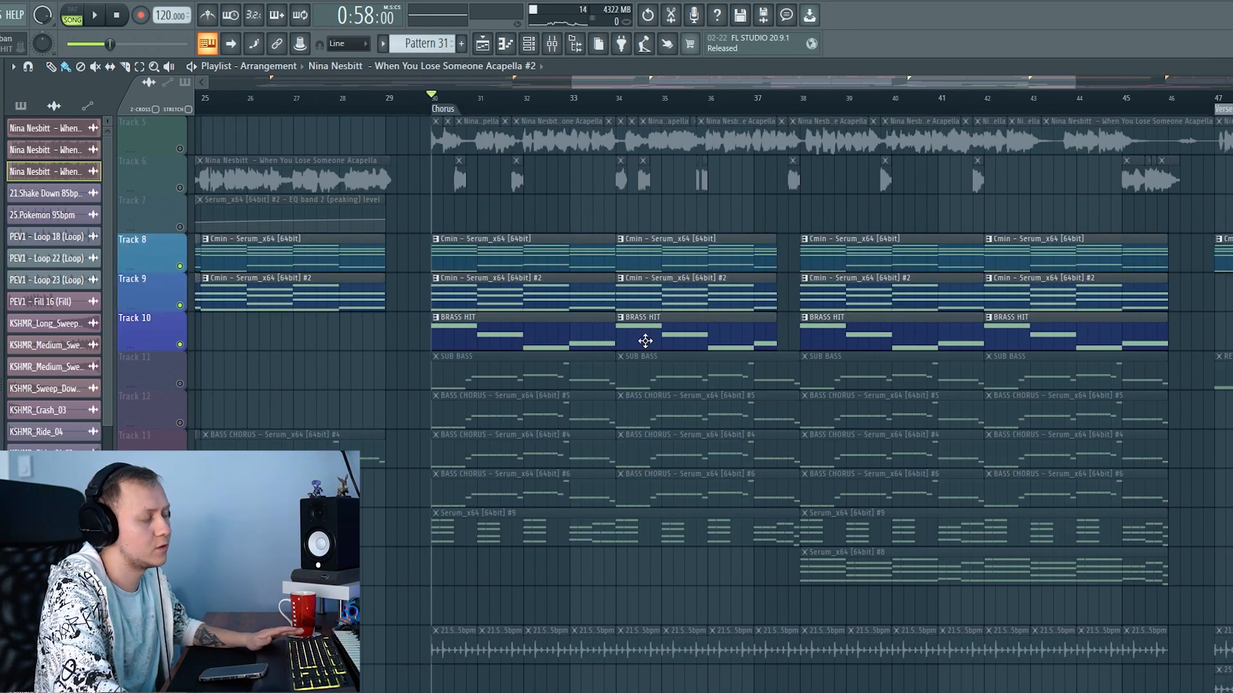
key("space")
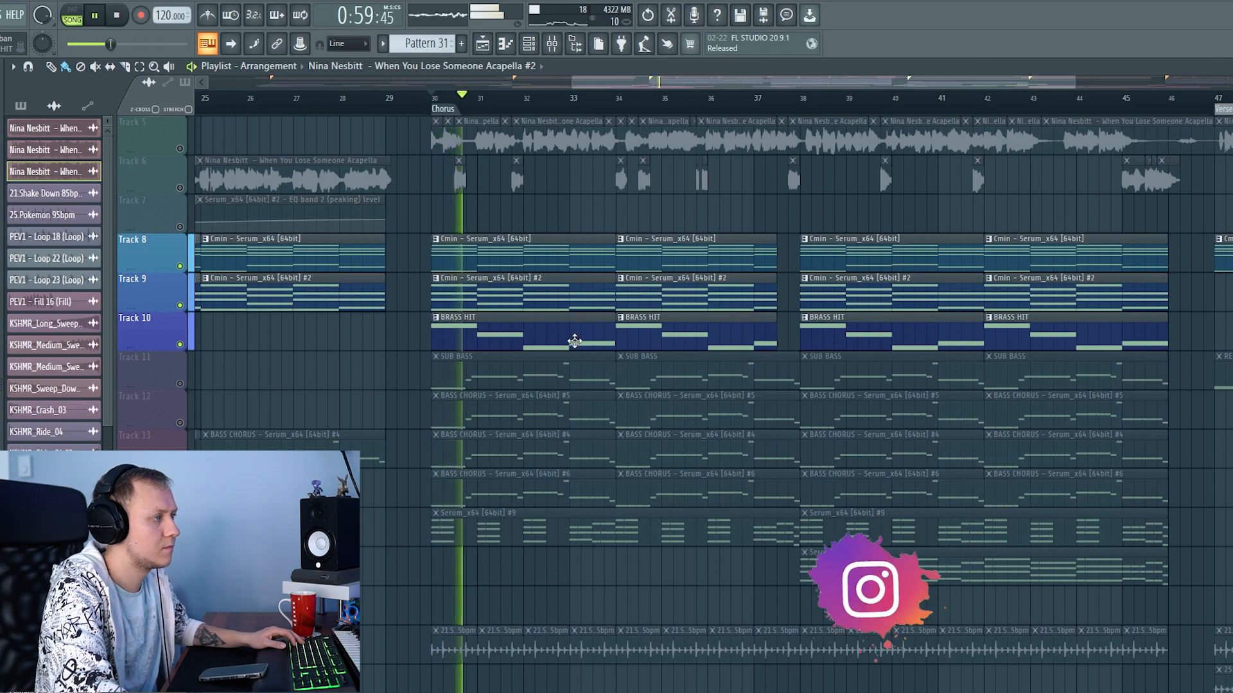
left_click_drag(574, 342, 535, 344)
key("space")
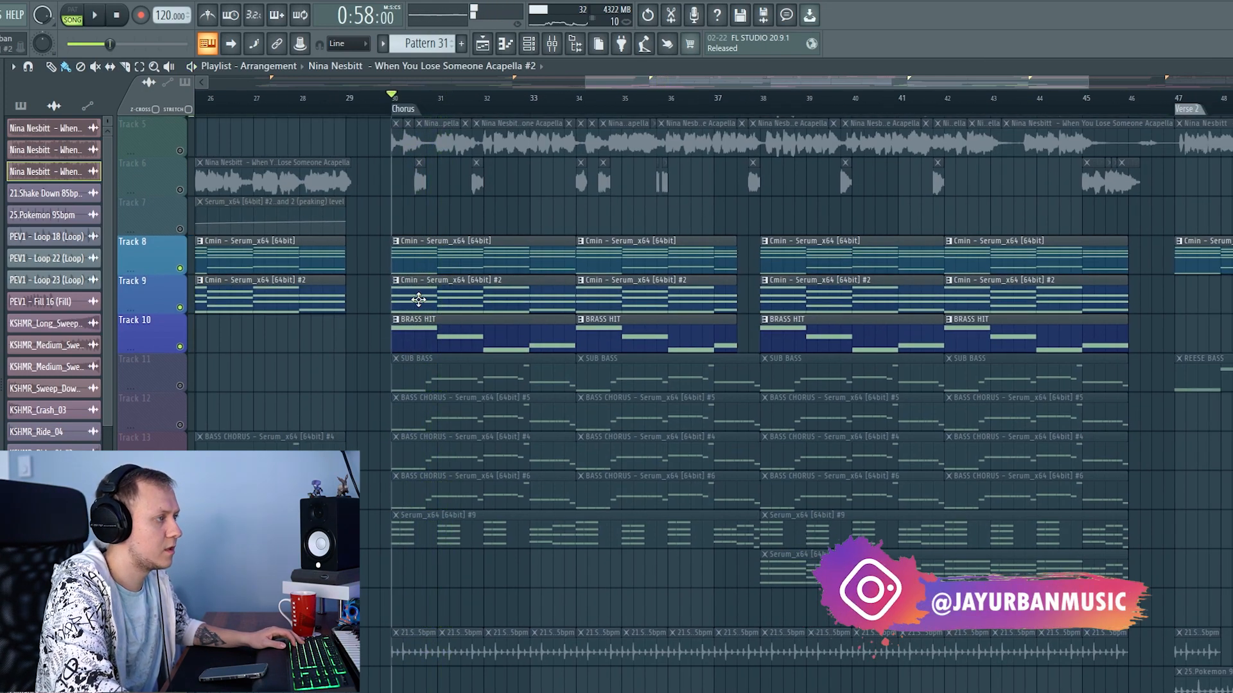
Examine the BRASS HIT pattern's notes and its Serum preset BR Big Brass Stab 01 while playing the soloed chord layers
scroll(456, 321, "up", 3)
double_click(454, 324)
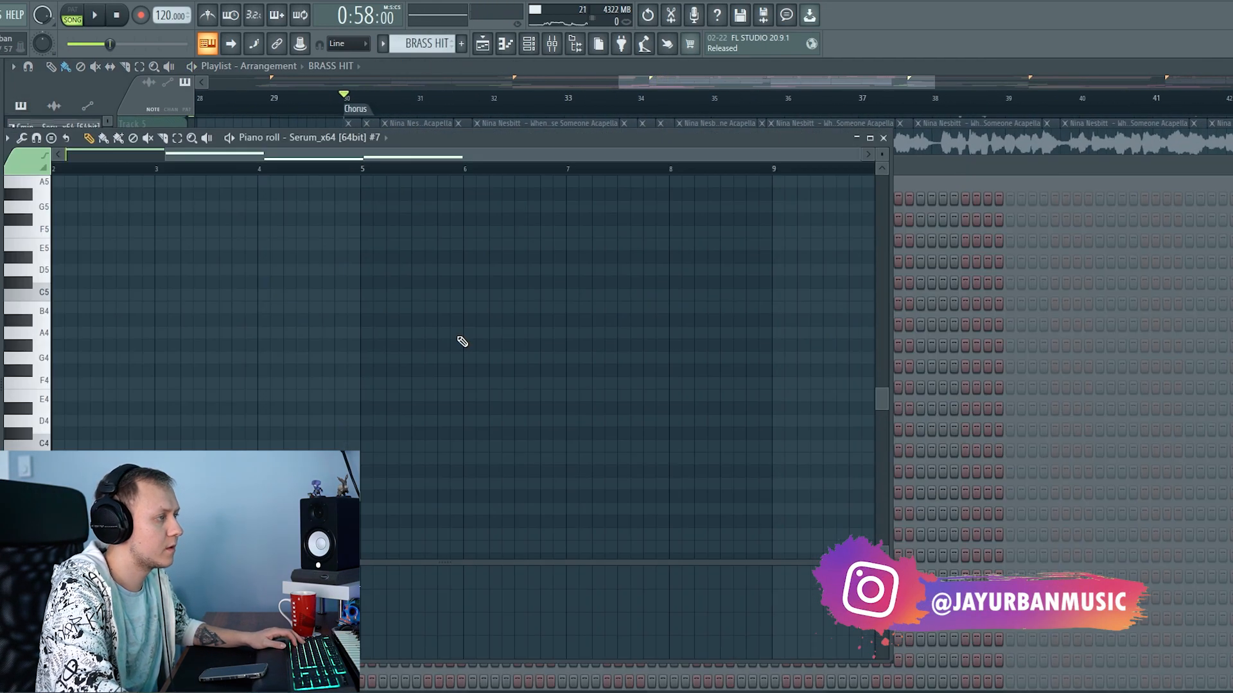
left_click(946, 172)
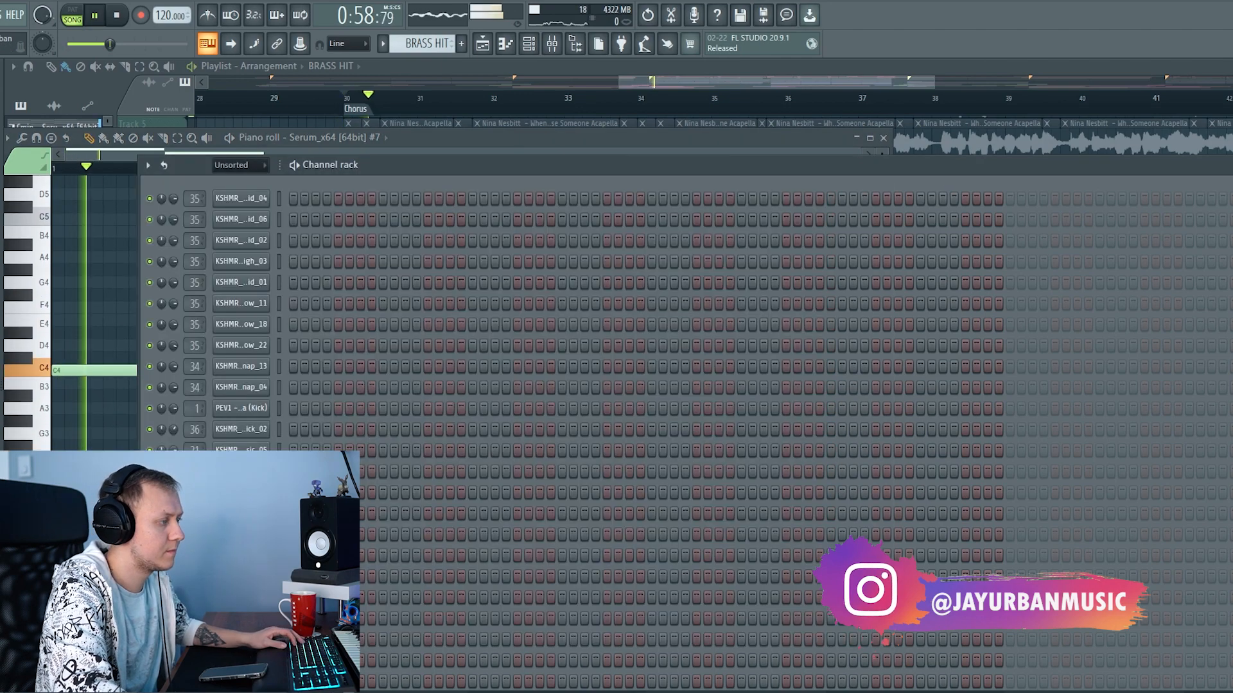
scroll(244, 565, "down", 4)
left_click(235, 626)
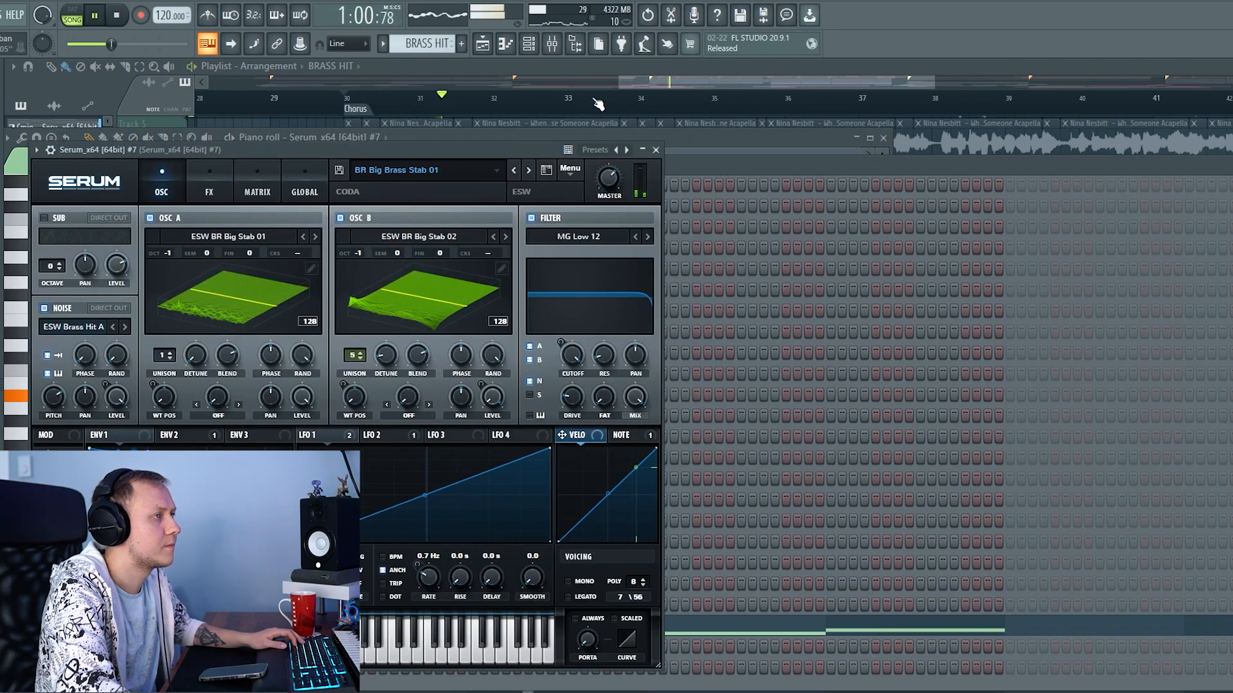
left_click(661, 81)
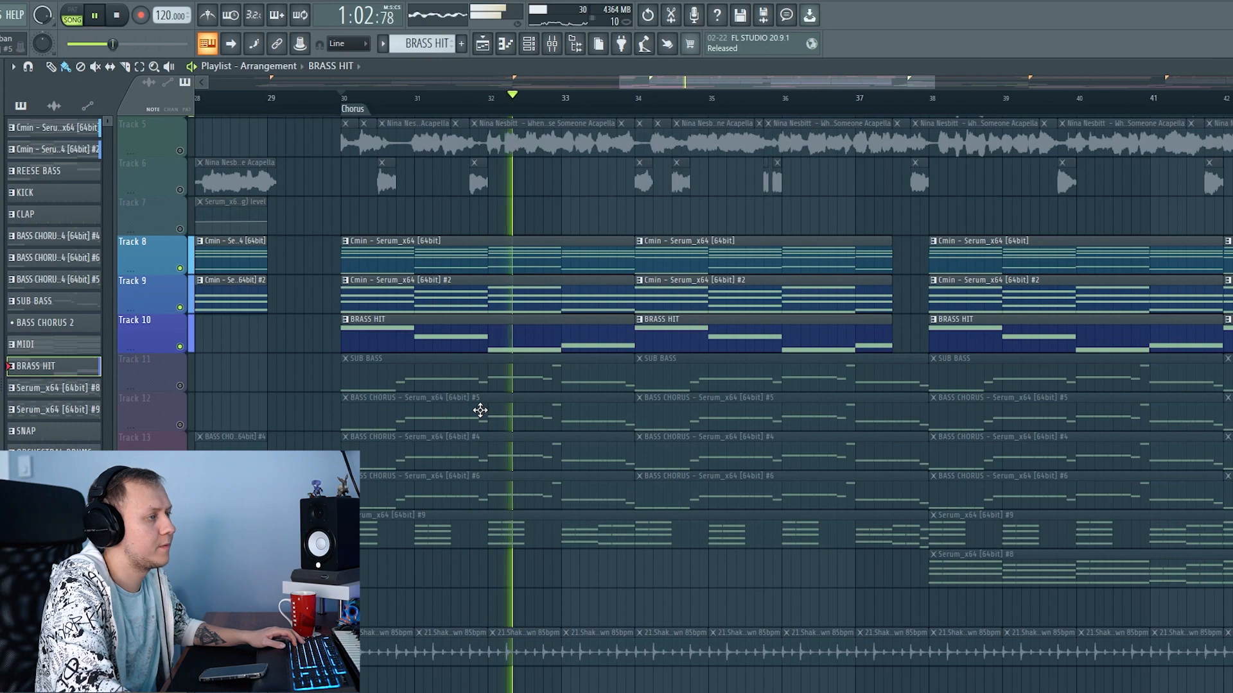
scroll(480, 408, "down", 2)
scroll(480, 408, "up", 1)
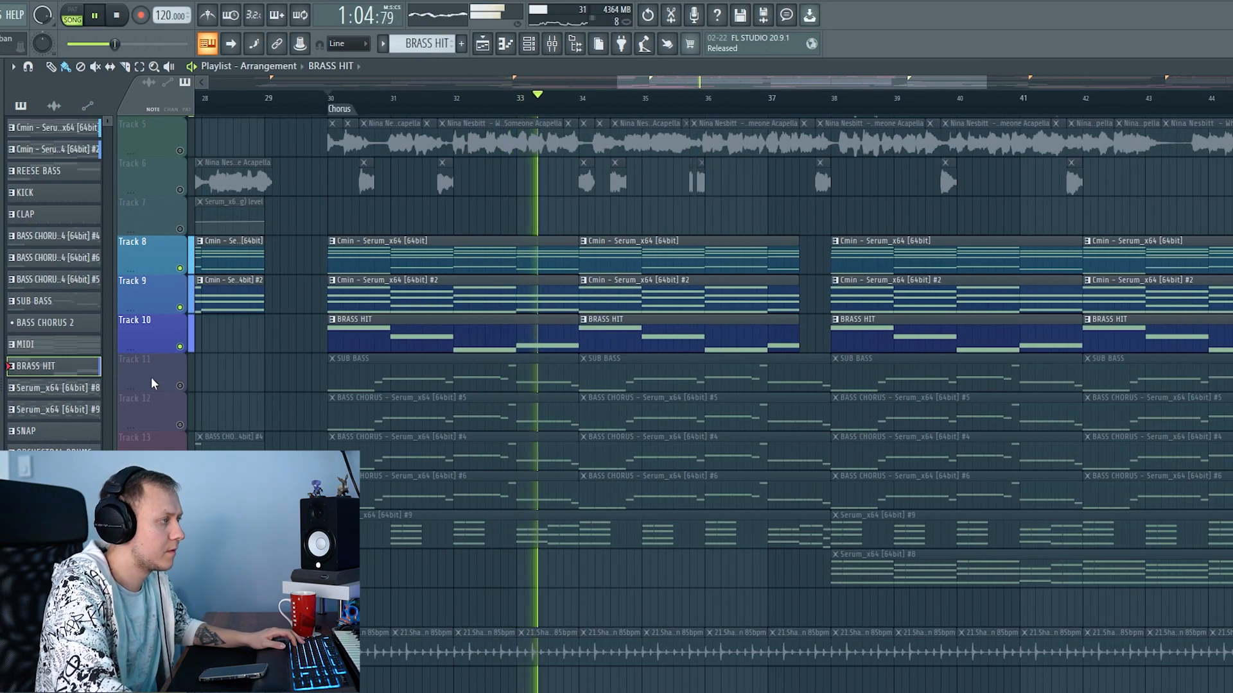
key("space")
Isolate the Chorus bass layers, starting with SUB BASS on Track 11 and adding the BASS CHORUS tracks 12, 13 and 14
right_click(181, 386)
left_click(180, 425)
left_click(180, 465)
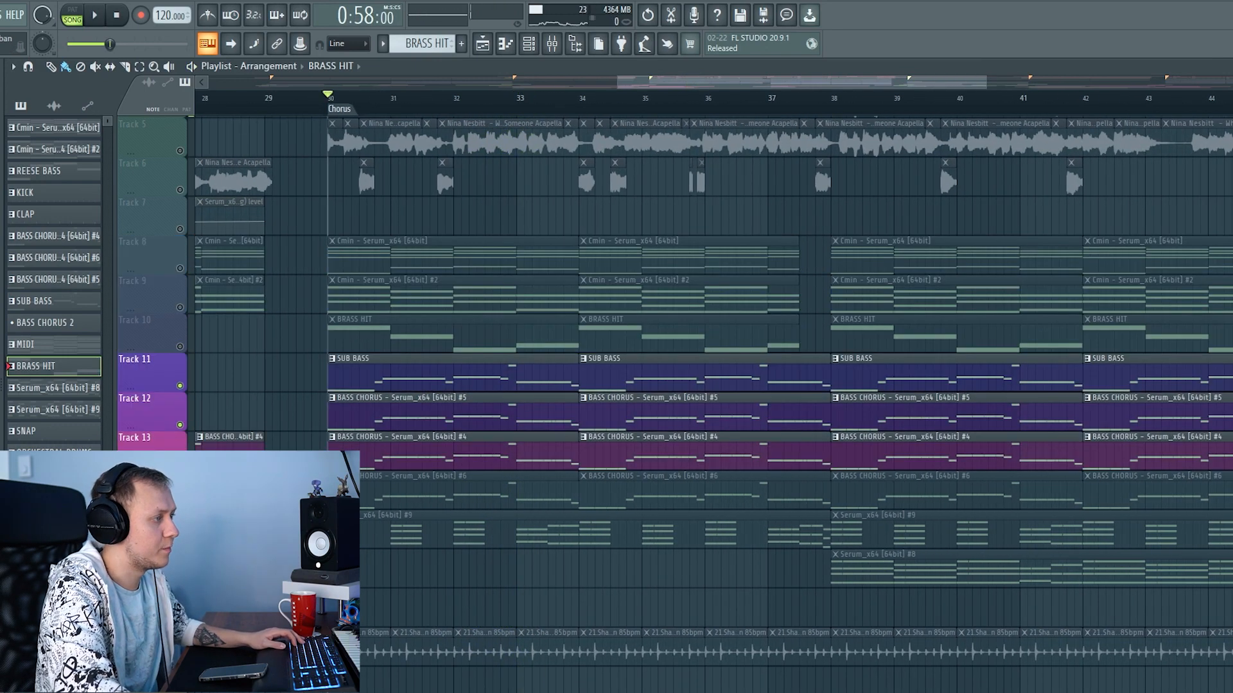
left_click(181, 504)
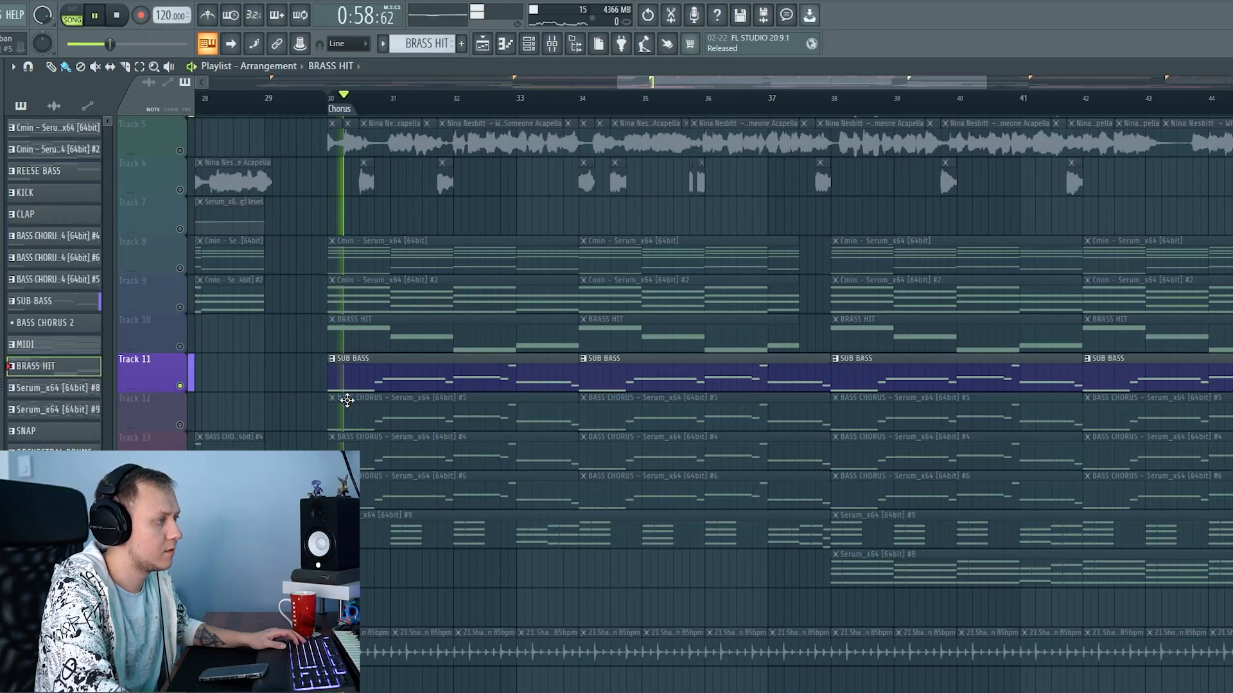
Play the Chorus SUB BASS on Track 11 alone
scroll(484, 427, "down", 2)
scroll(537, 441, "up", 2)
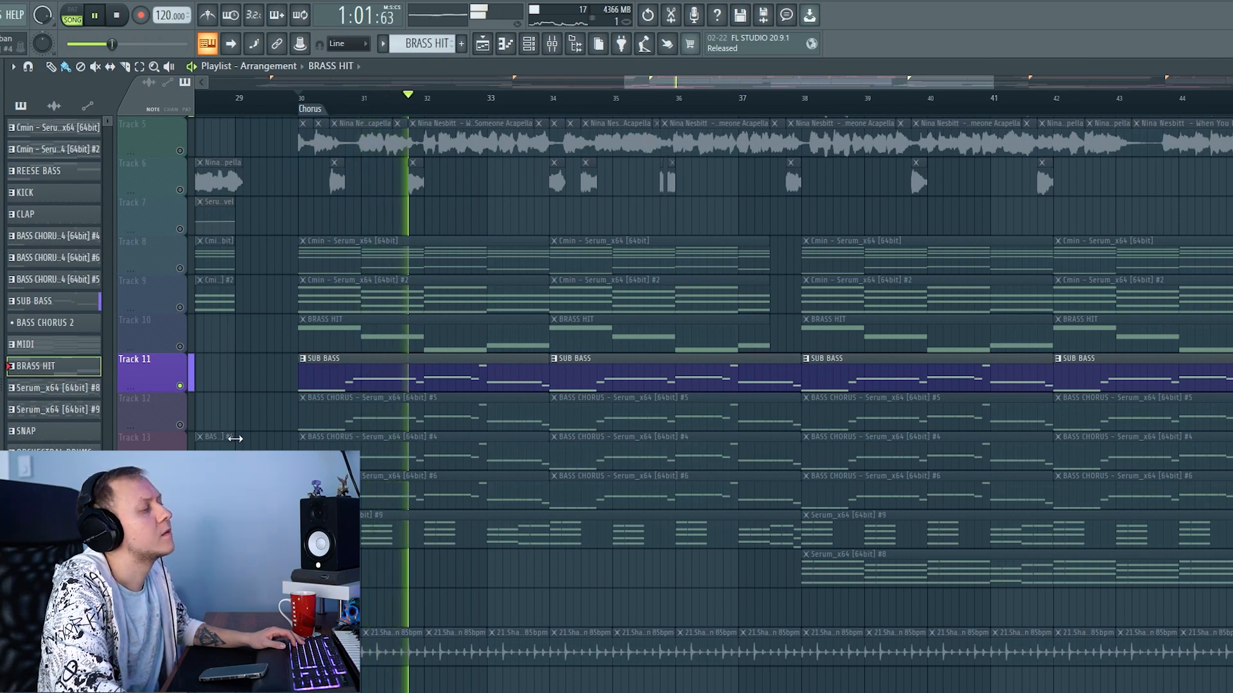
key("space")
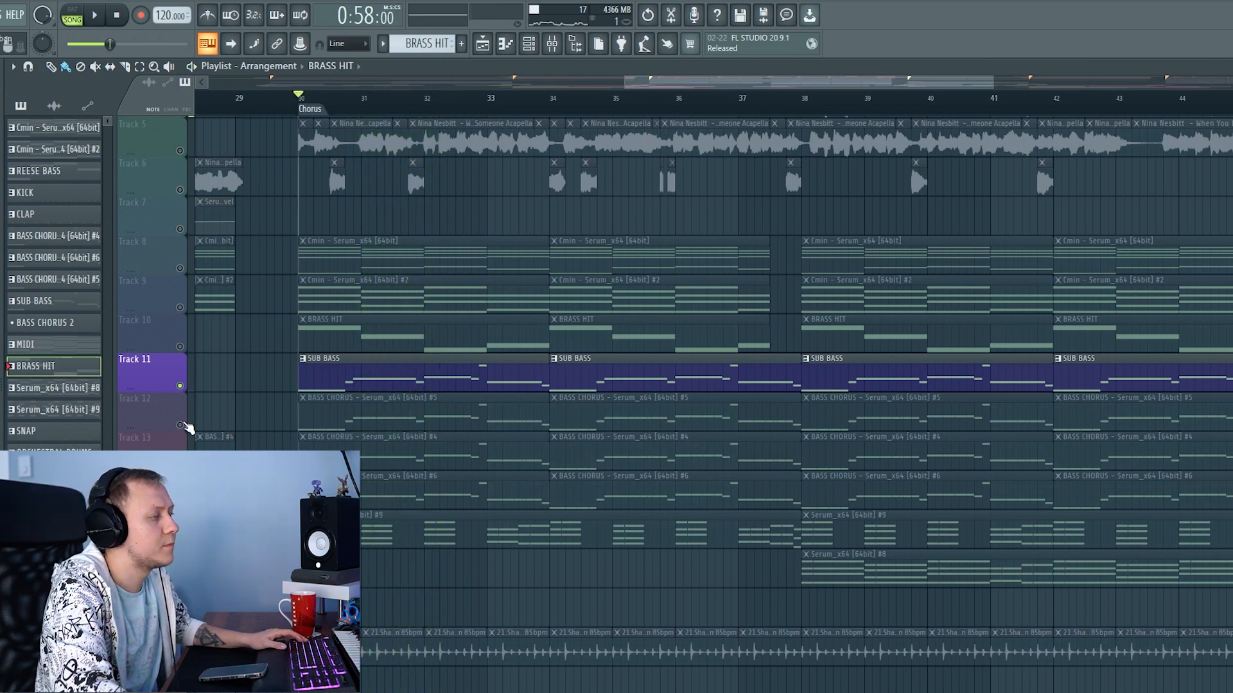
Solo Track 12 and play the BASS CHORUS #5 layer from the start of the Chorus
scroll(301, 419, "up", 2)
left_click(185, 426)
key("space")
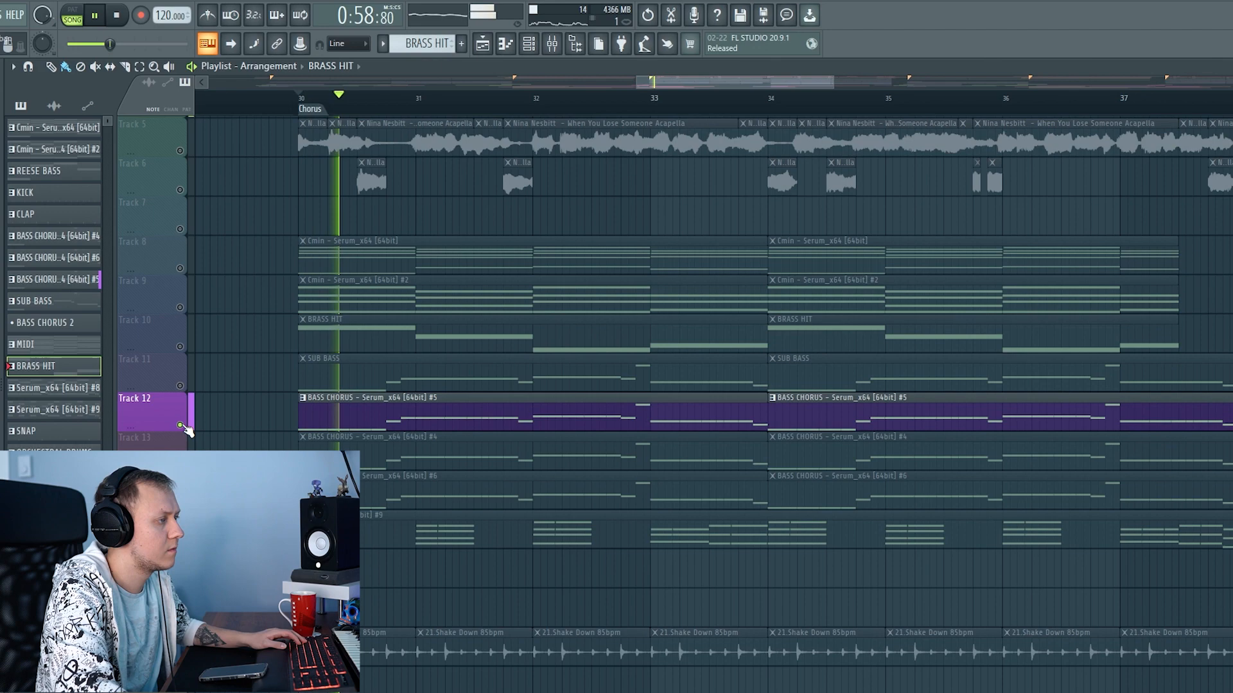
scroll(402, 441, "down", 3)
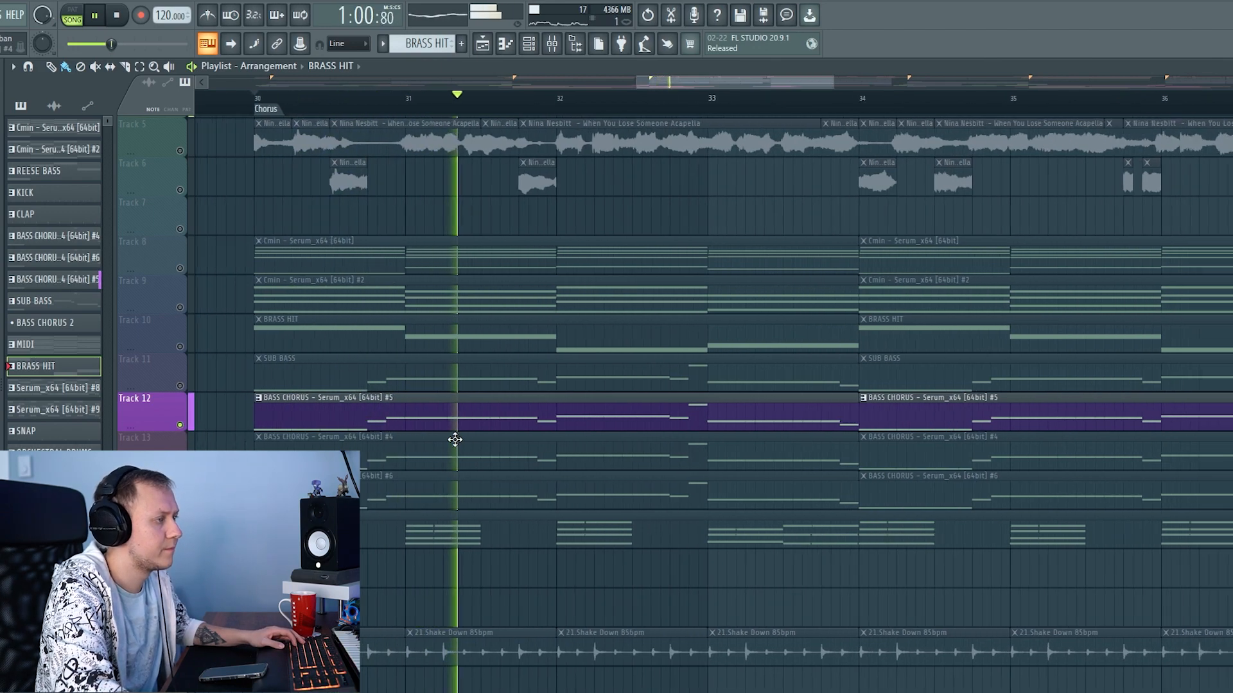
scroll(513, 437, "up", 2)
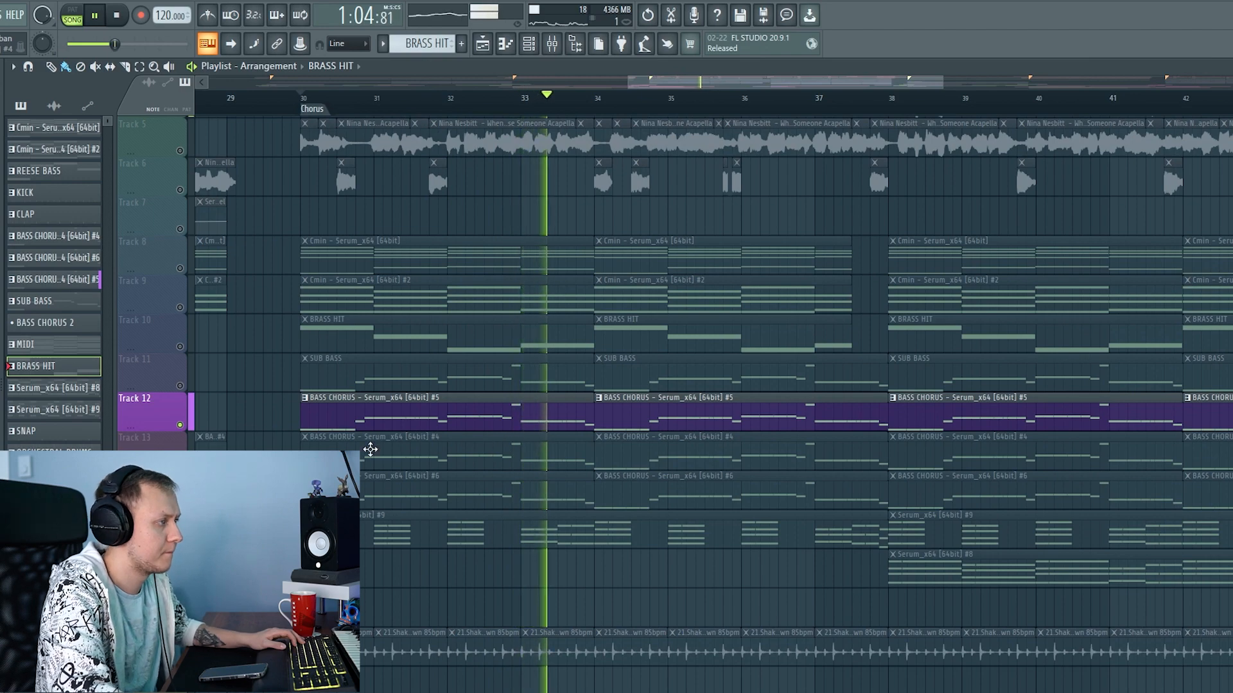
key("space")
Examine the notes of the BASS CHORUS #5 pattern in the piano roll and return to the playlist
double_click(700, 423)
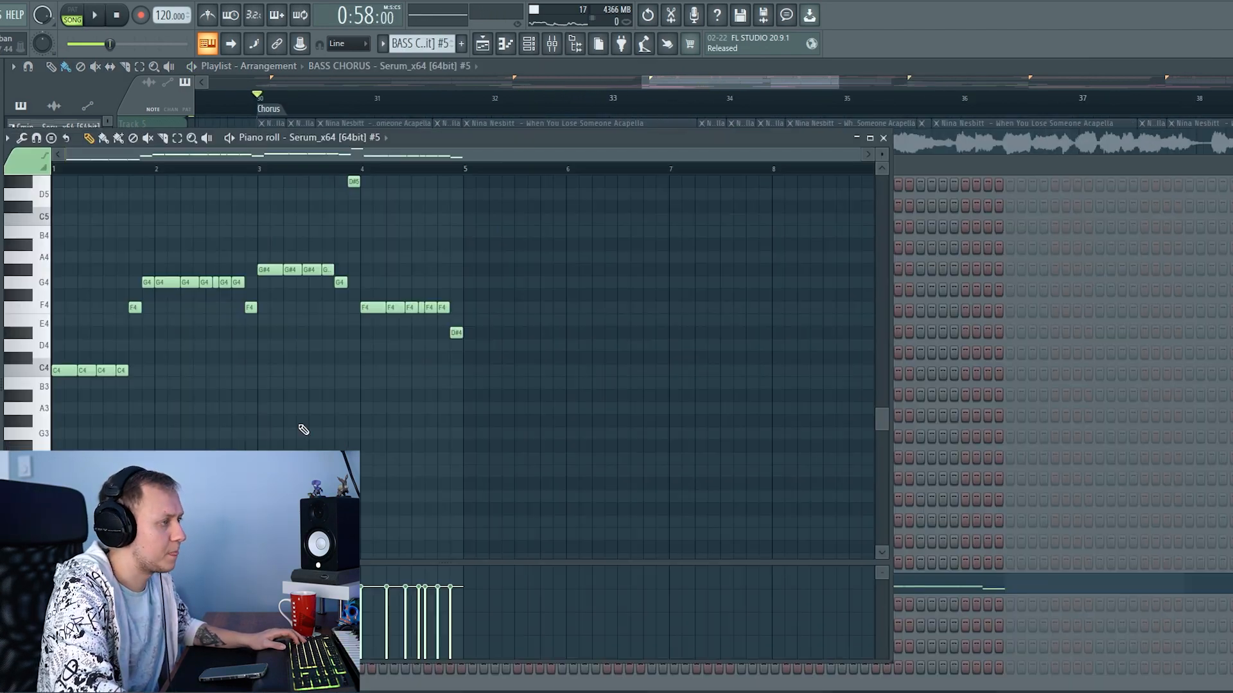
scroll(144, 372, "up", 2)
left_click_drag(179, 377, 261, 383)
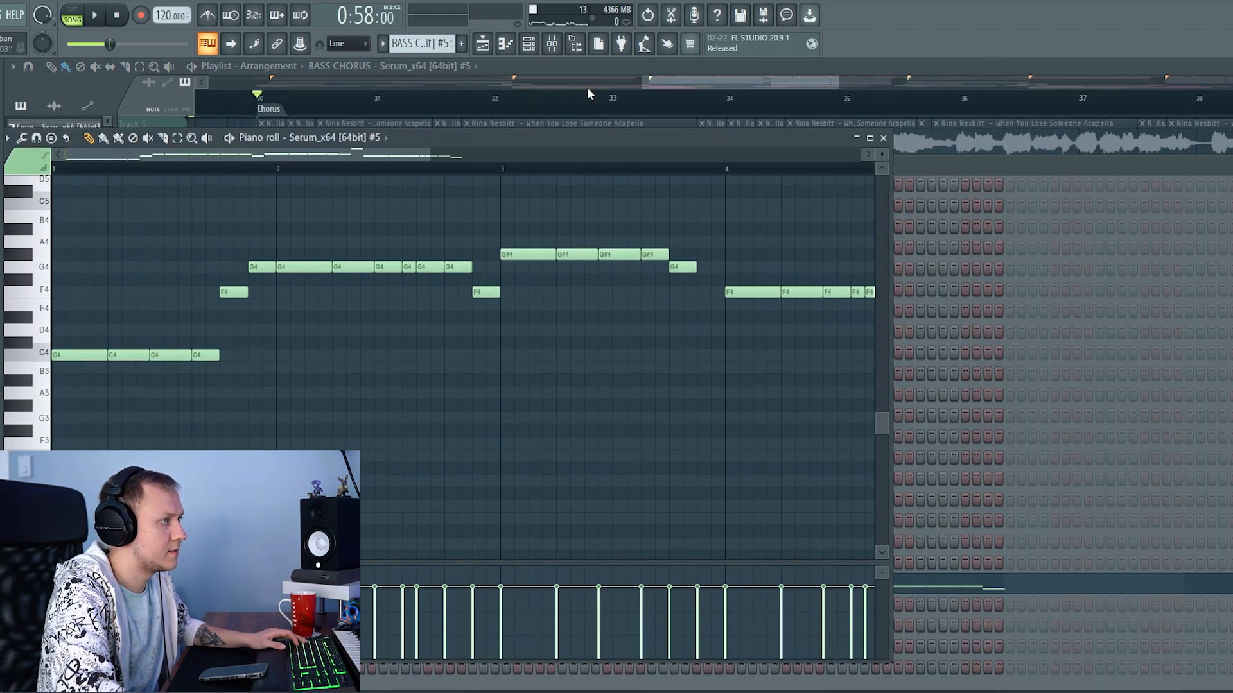
left_click(494, 114)
Switch the solo from Track 12 back to the SUB BASS on Track 11
right_click(168, 380)
left_click(161, 378)
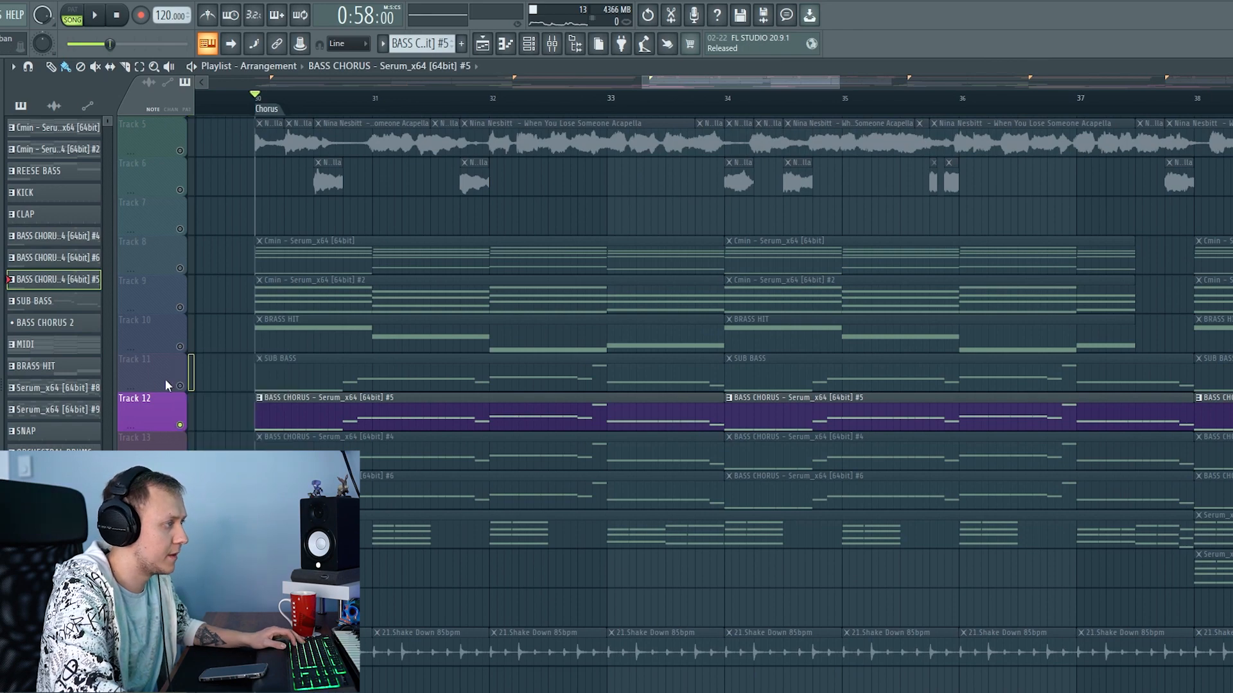
left_click(182, 387)
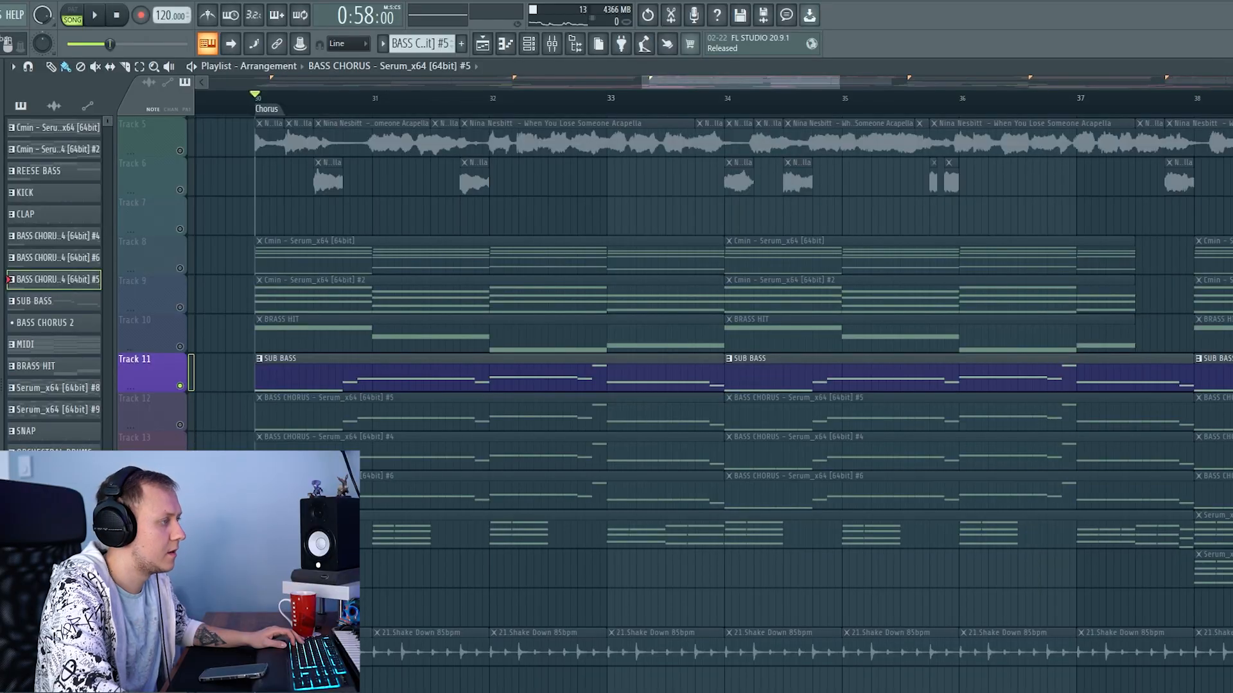
Solo Track 13, play it and examine the BASS CHORUS #4 pattern's notes and its Serum #4 instrument
left_click(179, 464, "ctrl")
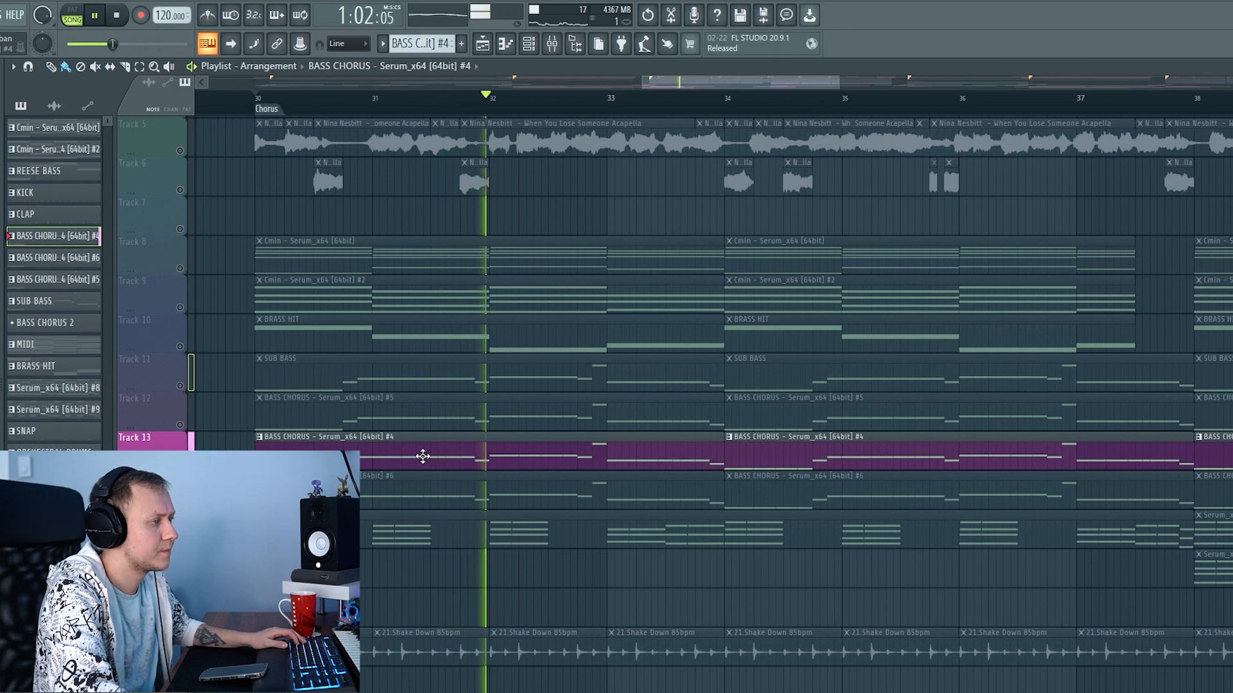
double_click(423, 456)
key("F6")
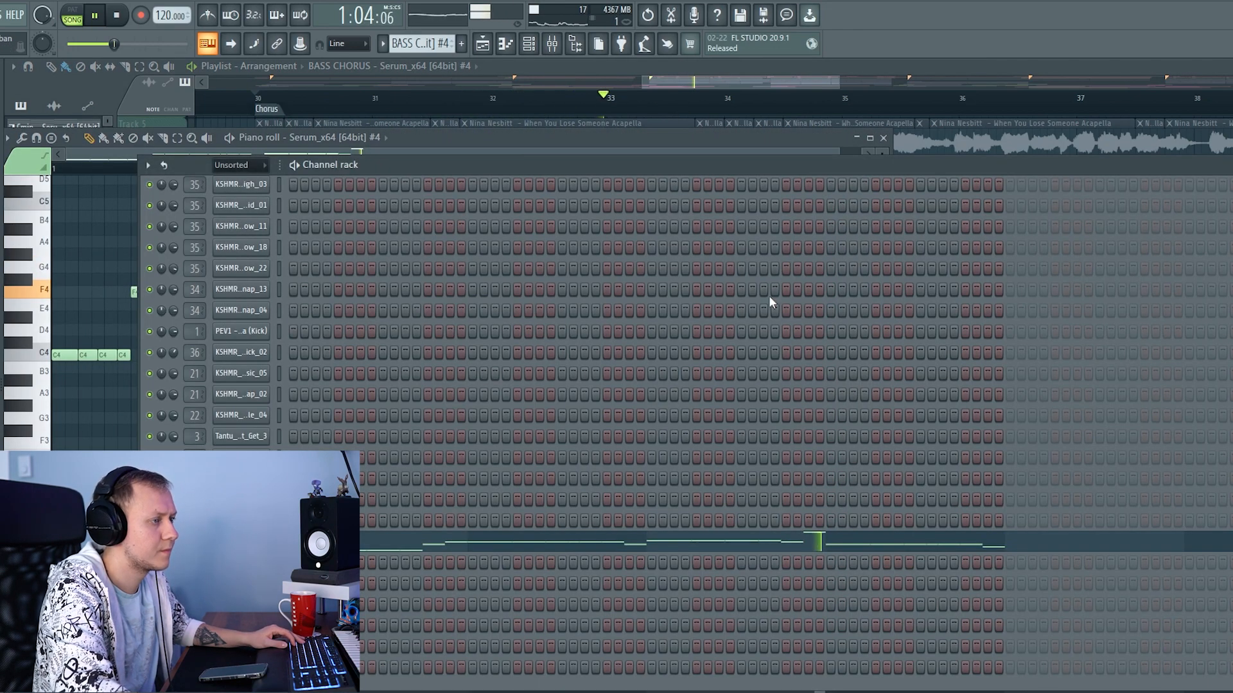
left_click(241, 541)
key("F12")
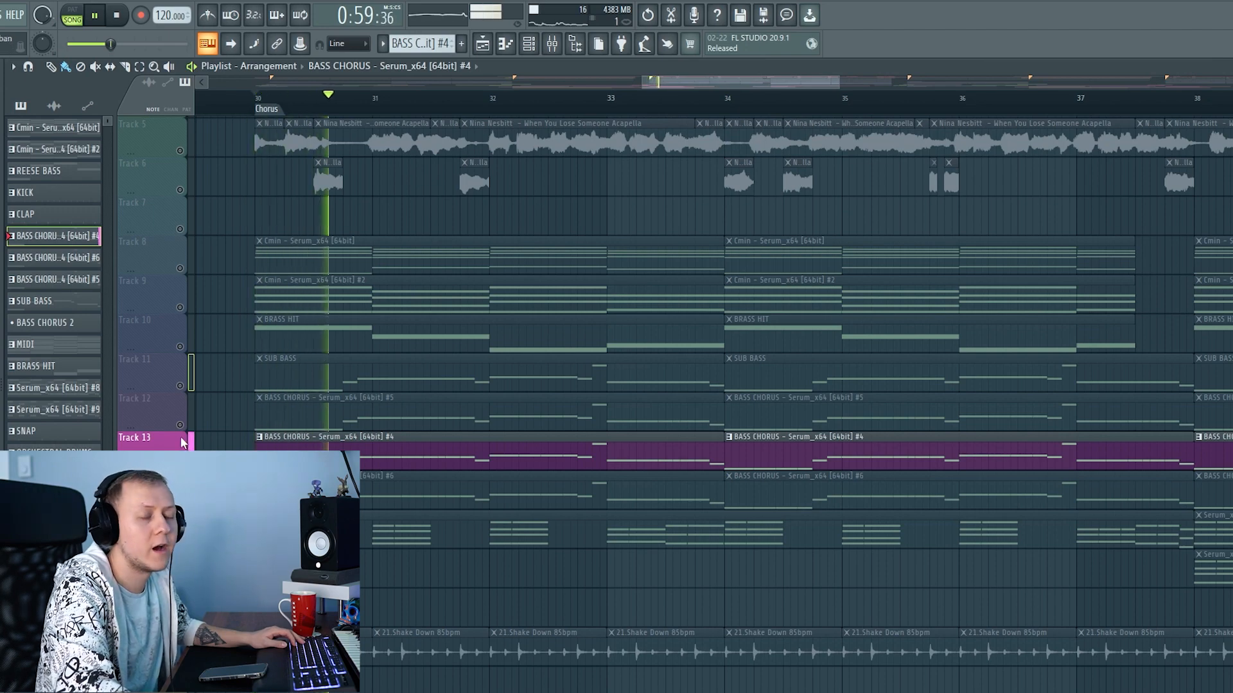
Solo the BASS CHORUS #6 layer on Track 14, add Tracks 13, 12 and 11, and play the four bass layers together
right_click(179, 503)
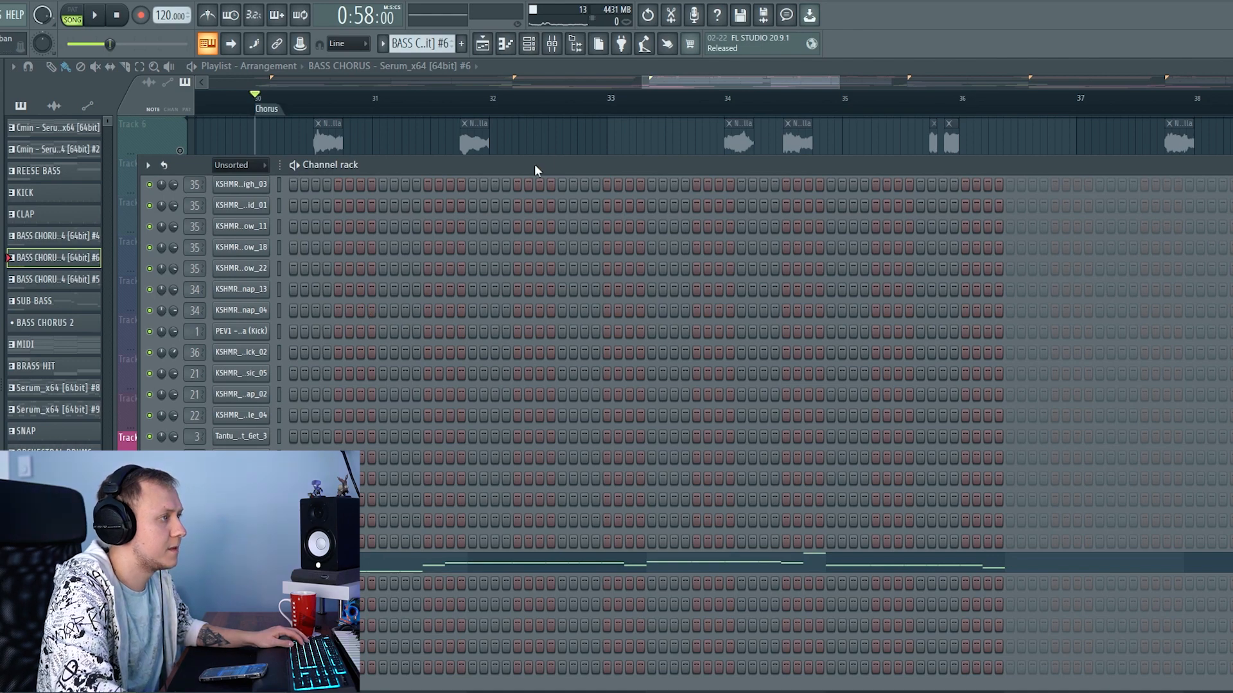
key("F6")
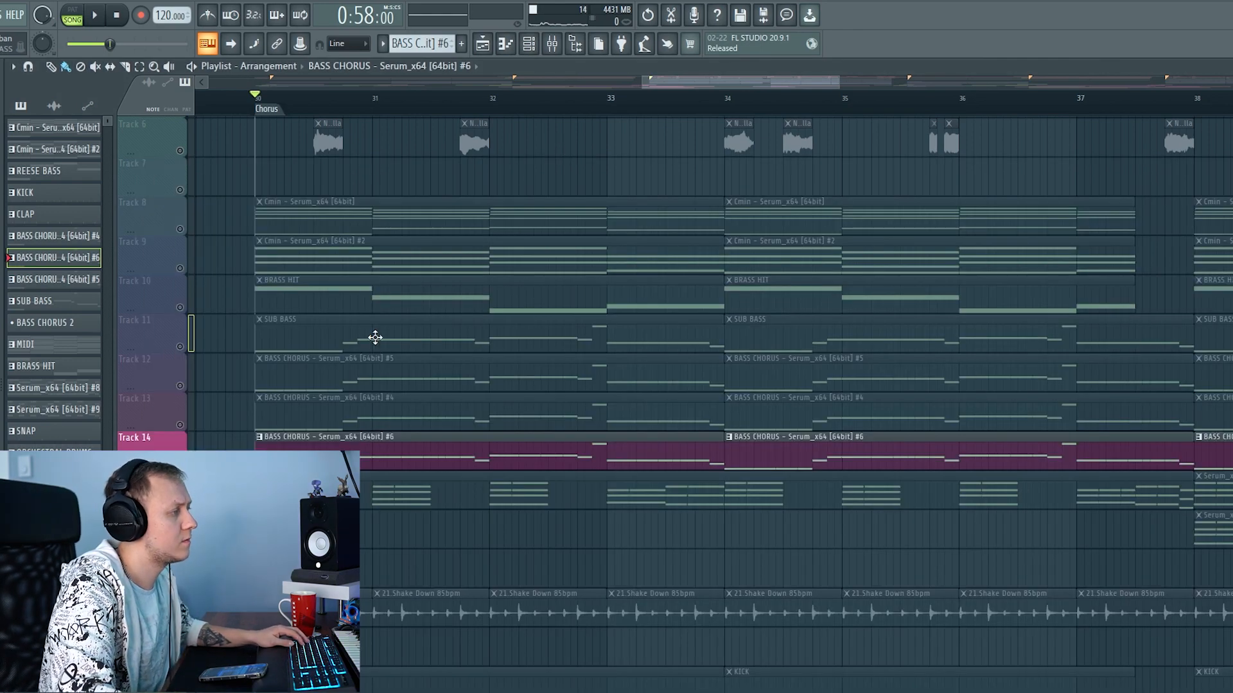
left_click(181, 425)
left_click(182, 387)
left_click(183, 347)
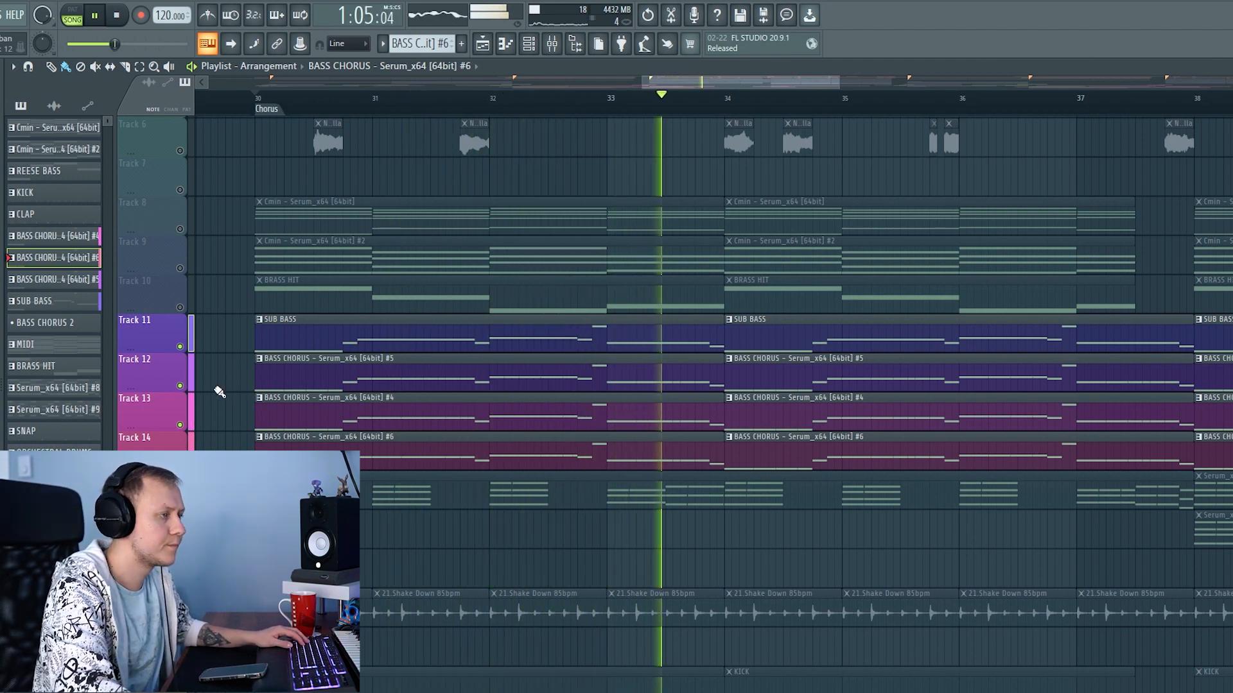
key("space")
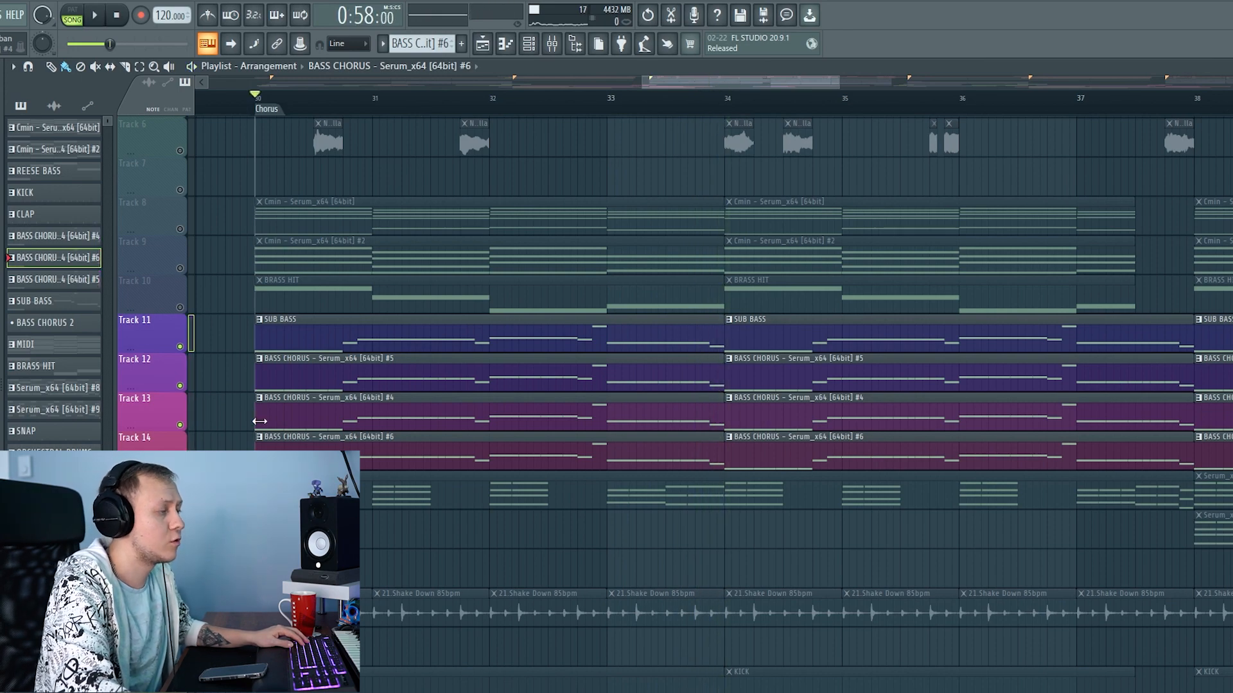
Solo Track 15, play the Serum_x64 #9 chords from the Chorus, and examine their instrument and clips across both chorus halves
scroll(318, 381, "down", 5)
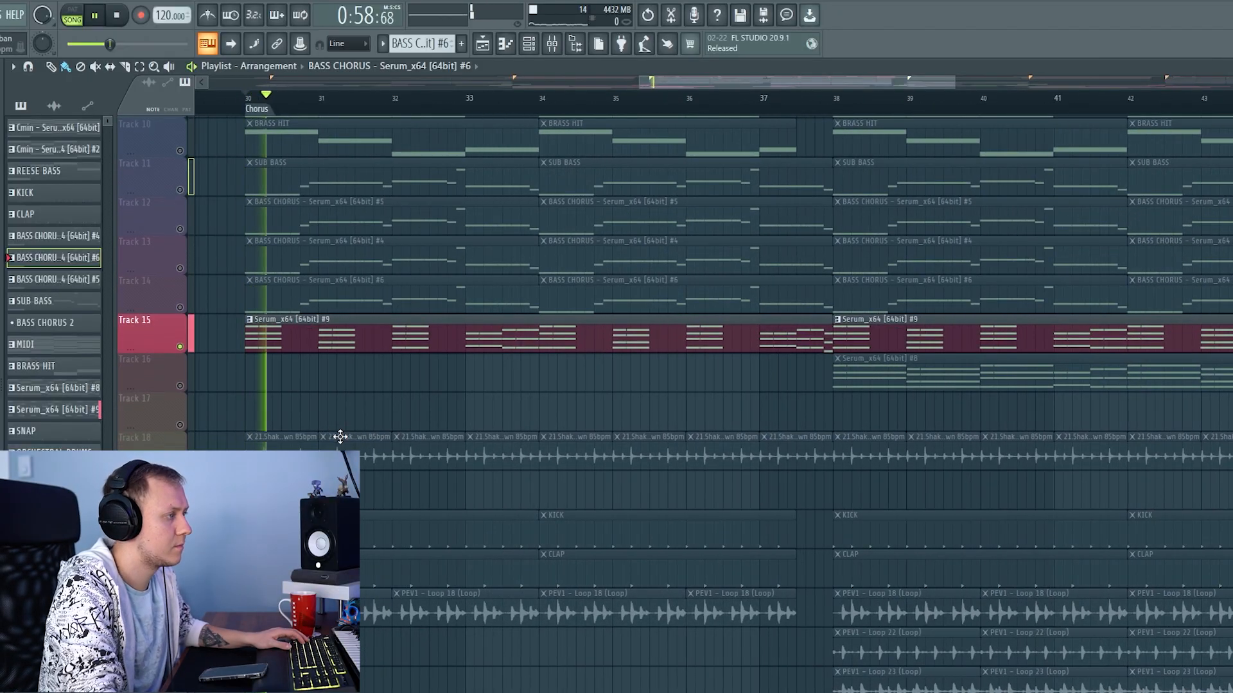
left_click(389, 336)
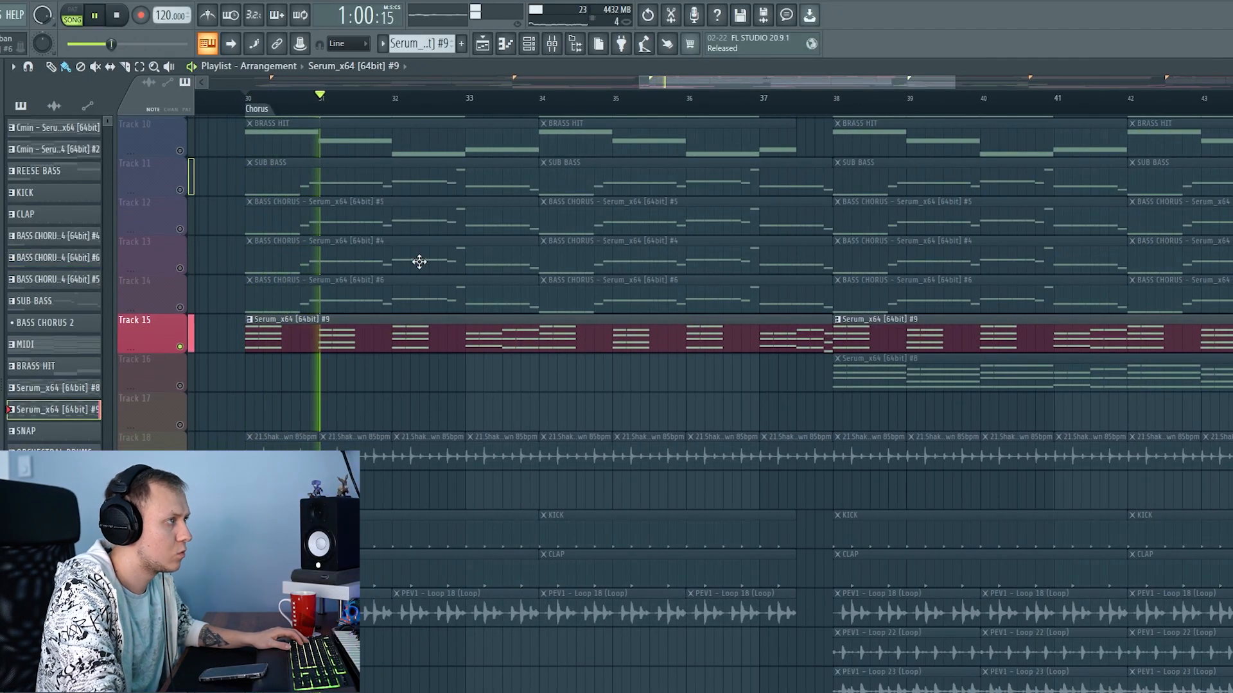
left_click(539, 46)
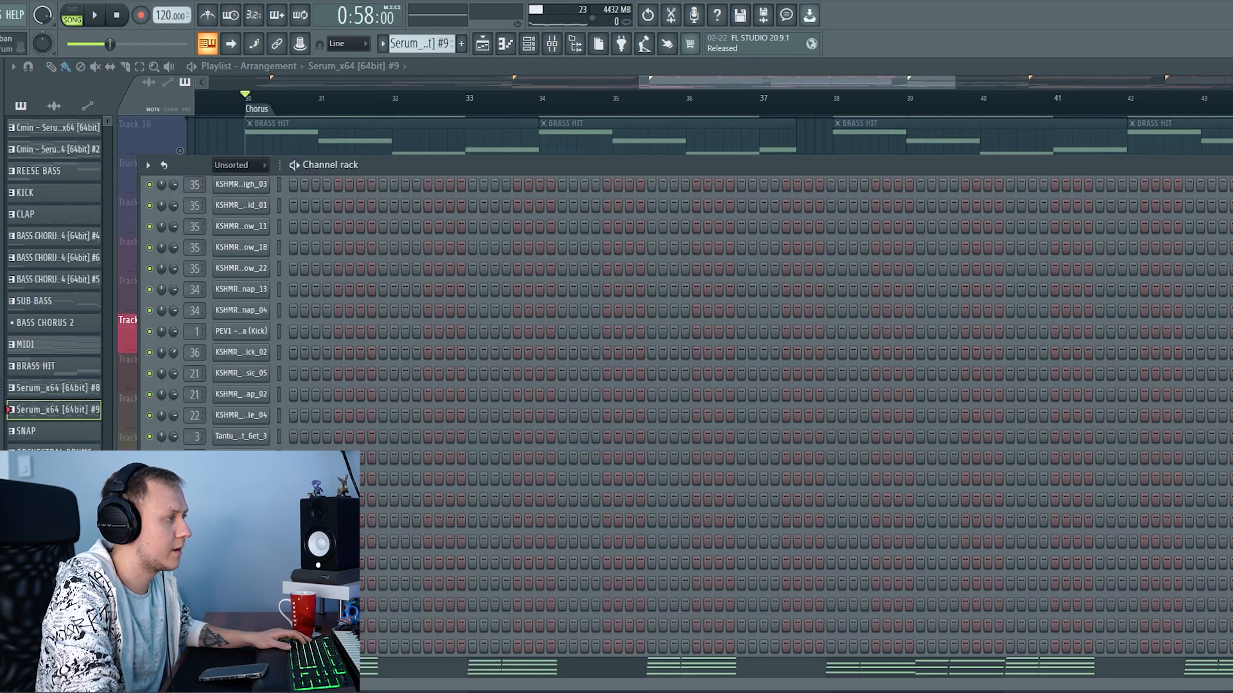
left_click(241, 668)
left_click(698, 80)
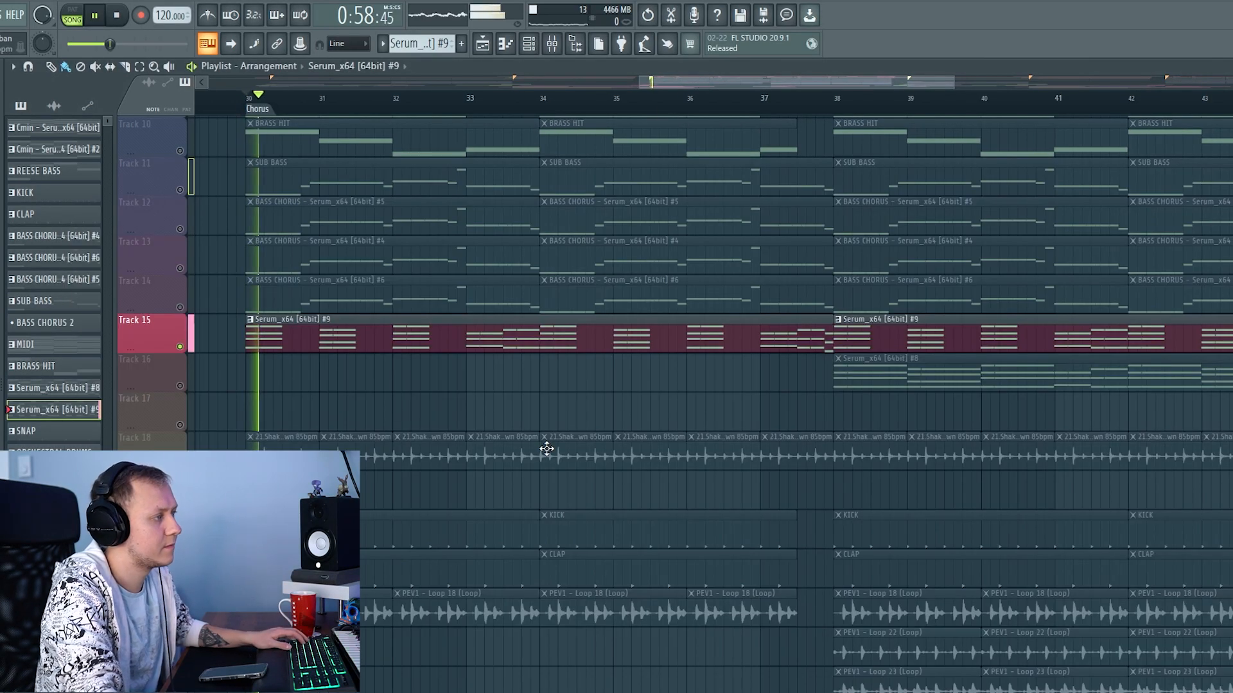
scroll(547, 448, "down", 3)
scroll(694, 435, "up", 5)
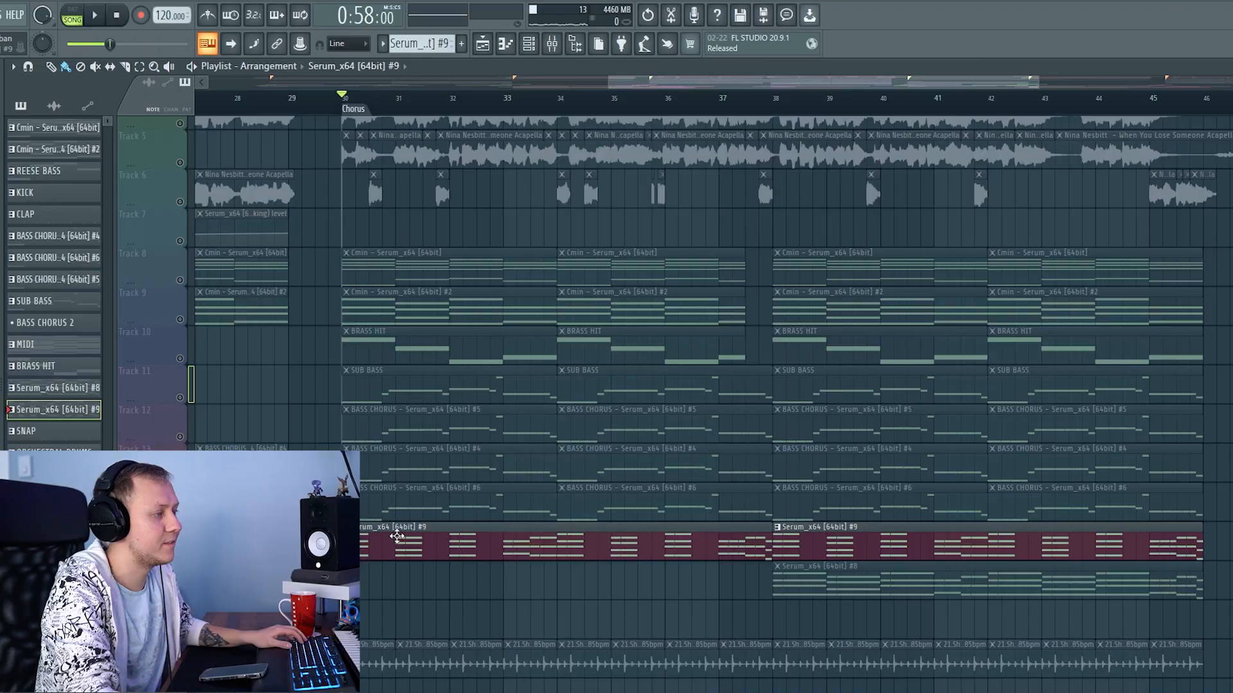
scroll(397, 537, "down", 3)
scroll(792, 543, "up", 2)
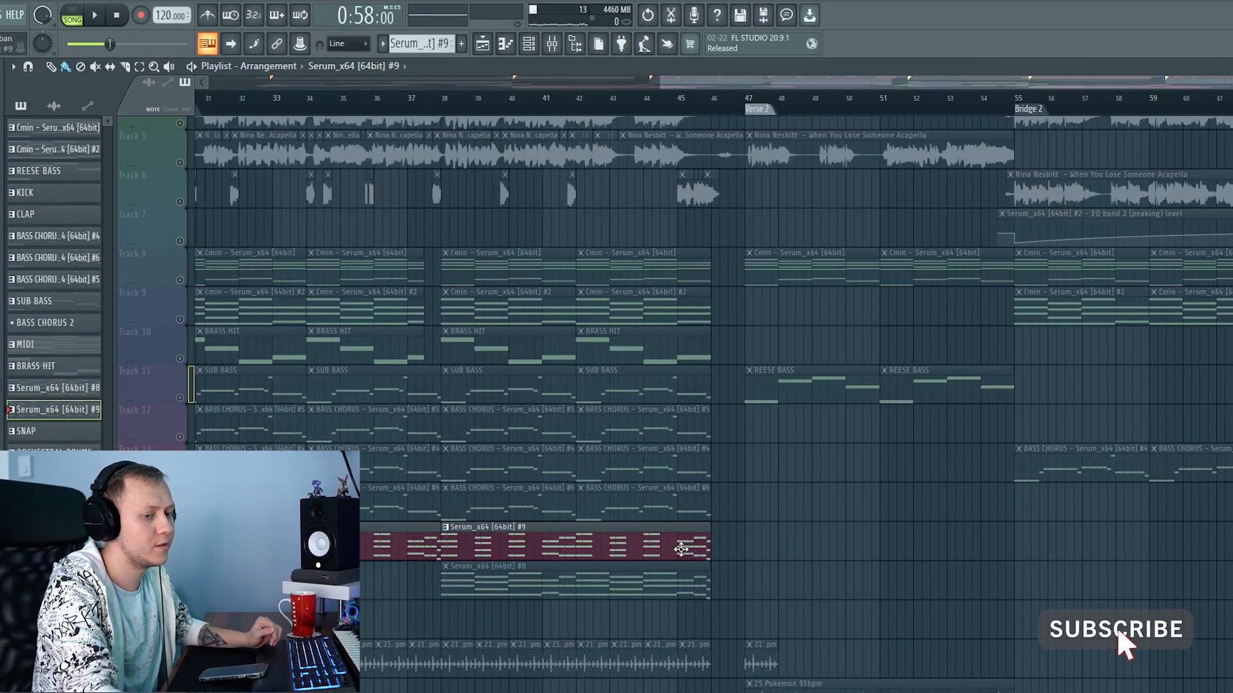
left_click_drag(303, 554, 634, 516)
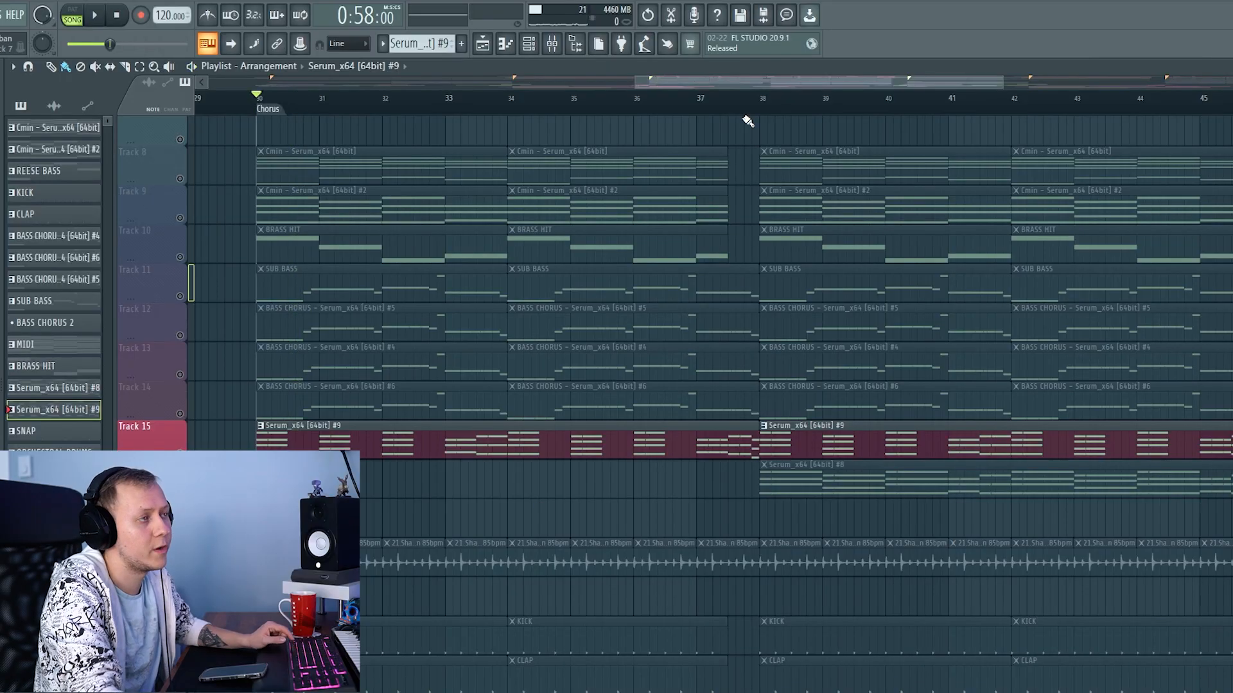
Solo Track 16 and open the Serum_x64 #8 pattern's Serum instrument with the ML - Synth Mallet preset
right_click(179, 493)
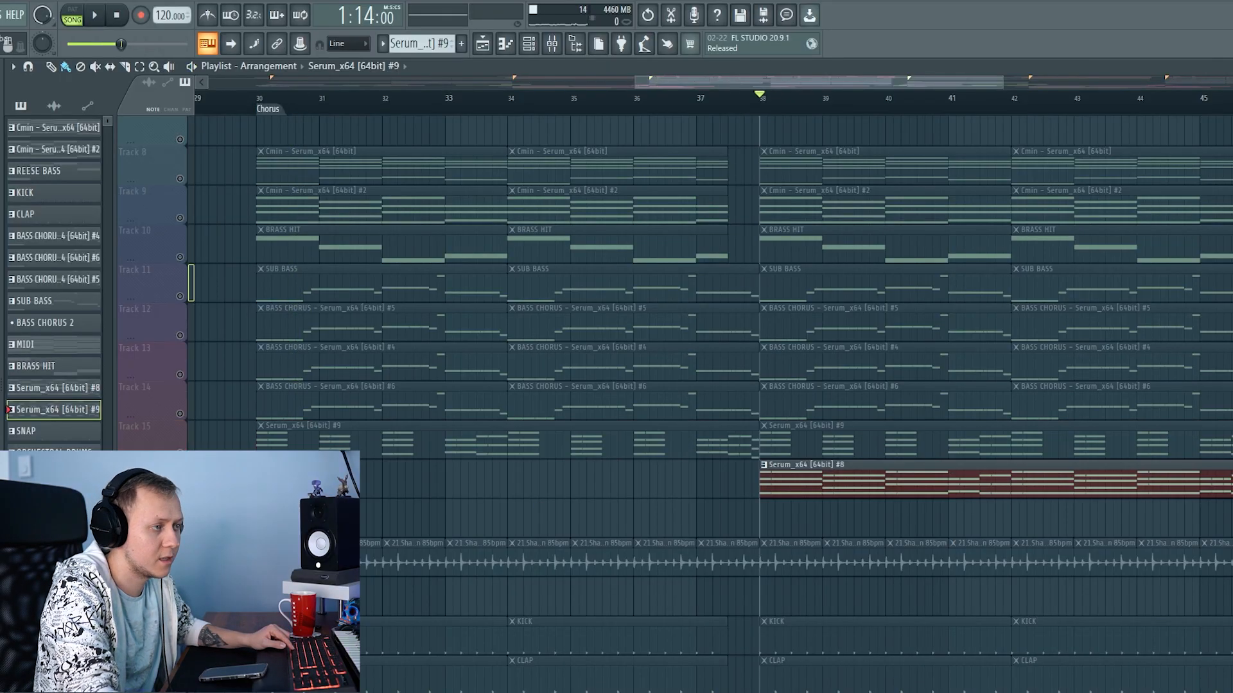
left_click_drag(810, 415, 591, 426)
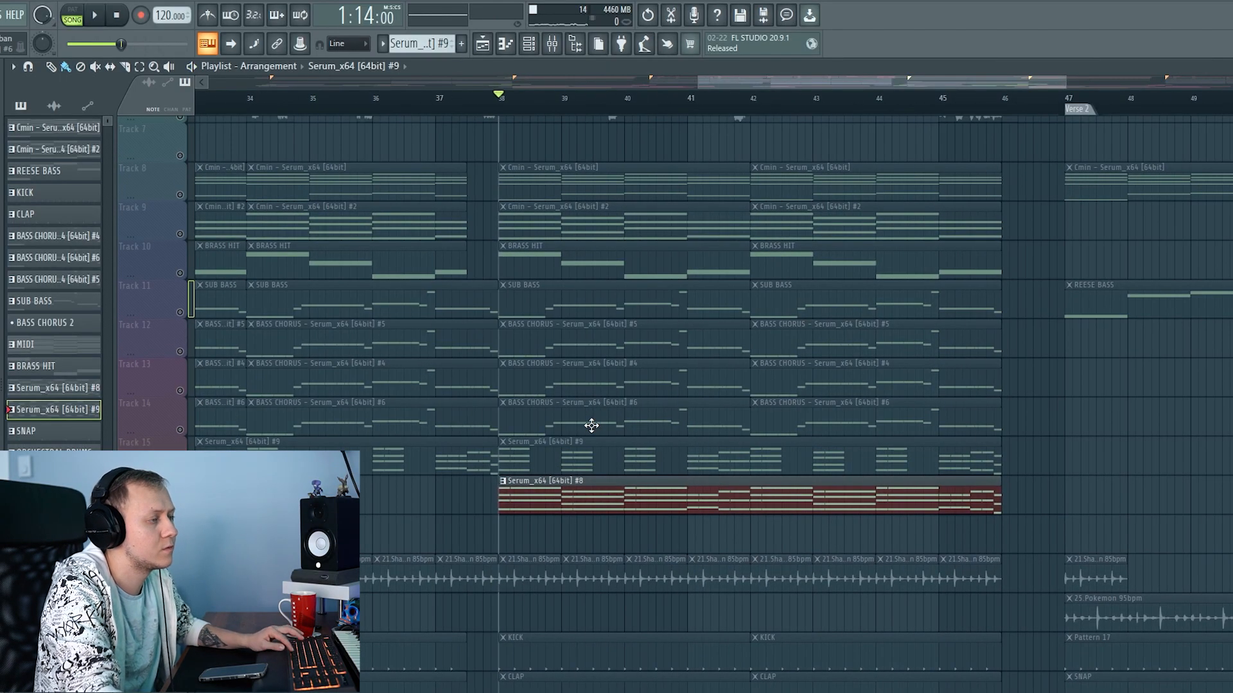
left_click(602, 500)
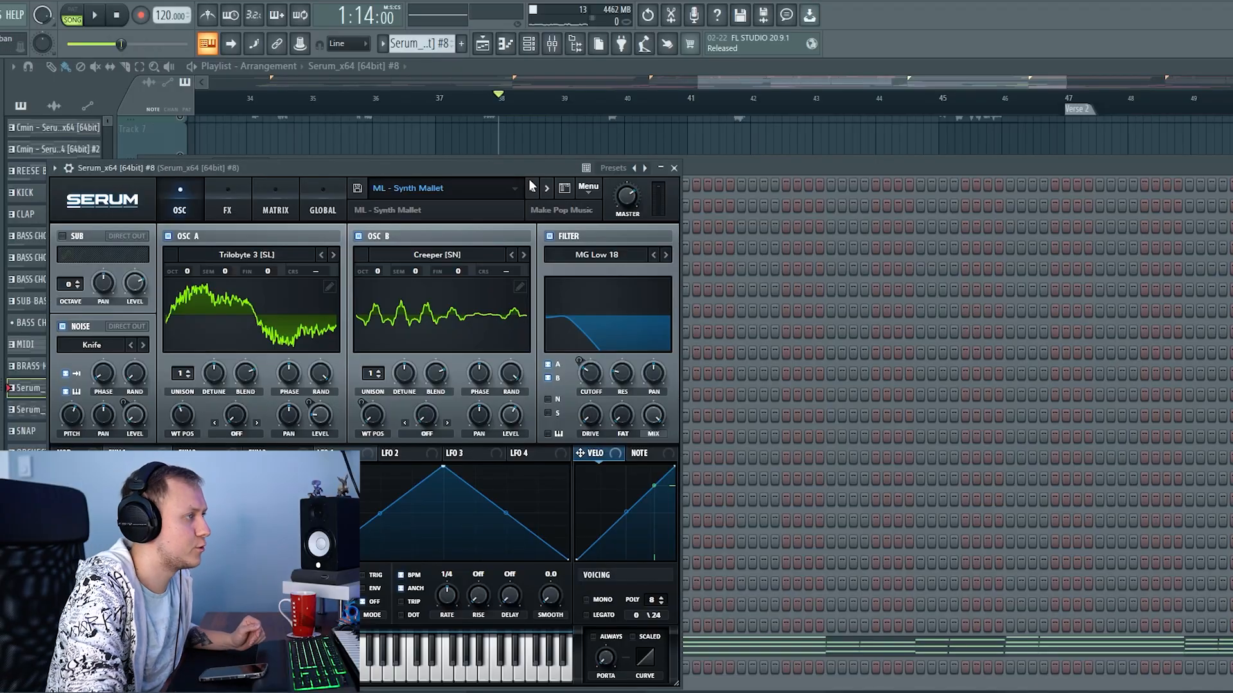
left_click_drag(529, 165, 425, 157)
Check the Serum_x64 #8 channel's effects in the mixer and play the mallet layer with its instrument in view
left_click(552, 44)
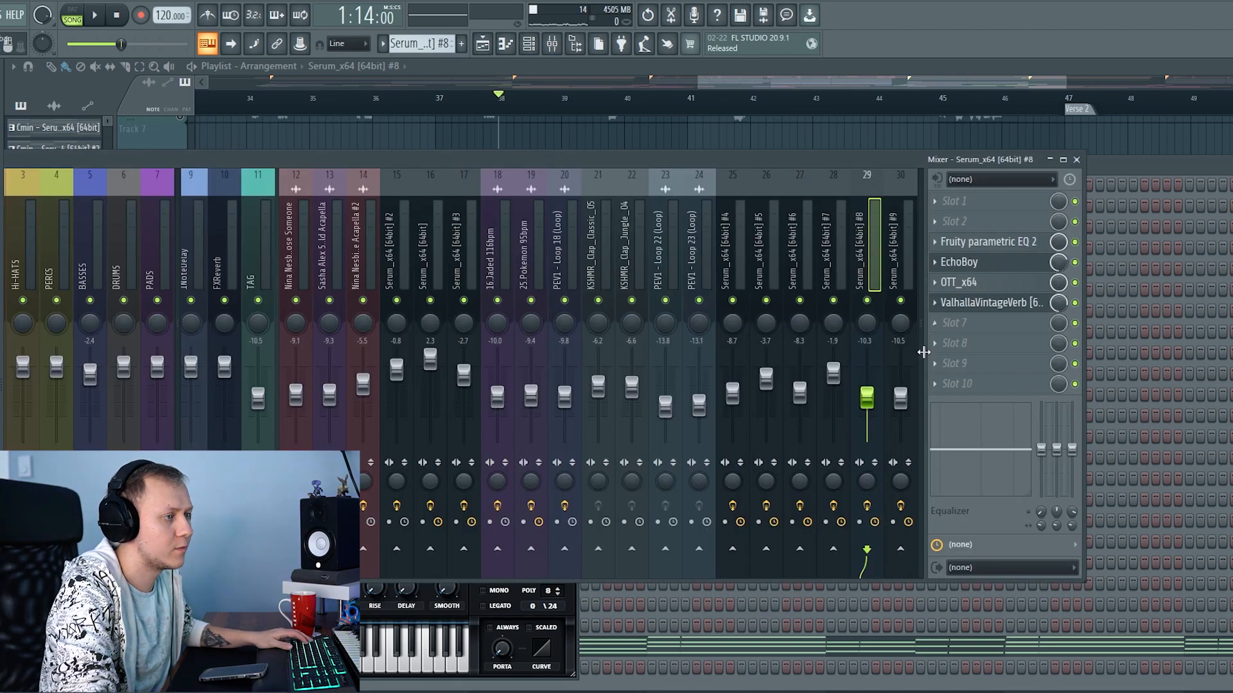
left_click(1077, 159)
key("space")
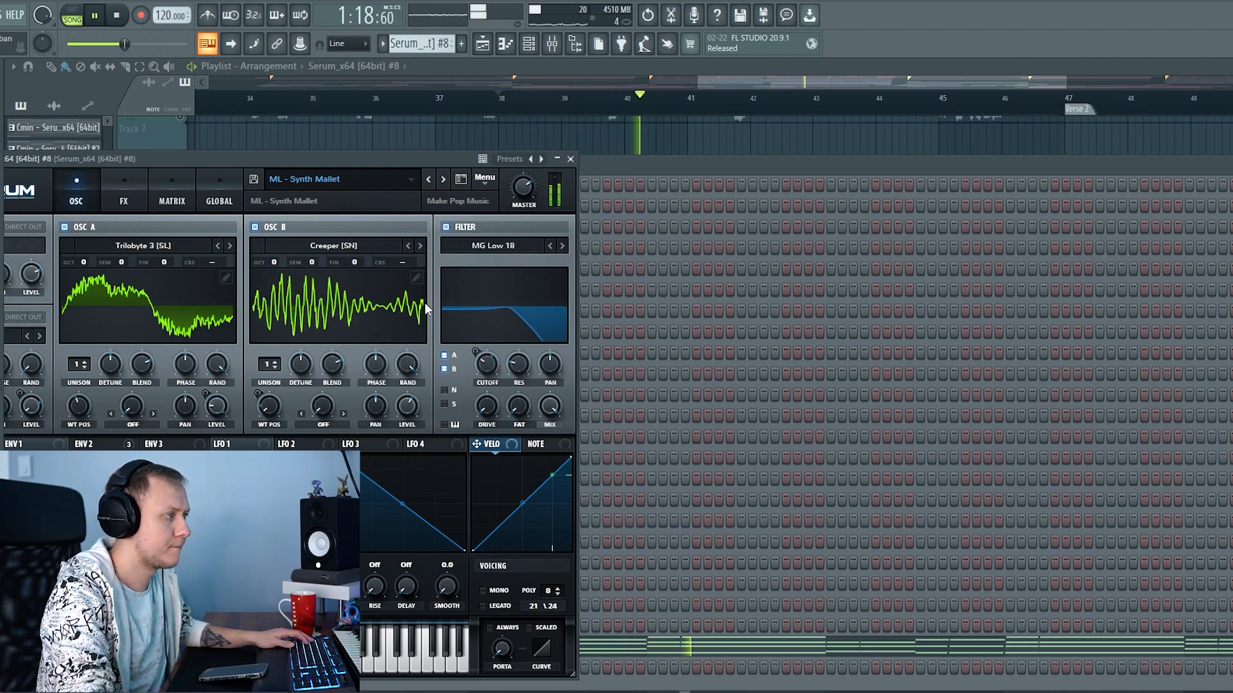
key("space")
Bypass EchoBoy, OTT and ValhallaVintageVerb on mixer track 29 and play the layer while viewing its Fruity parametric EQ 2 curve
key("F9")
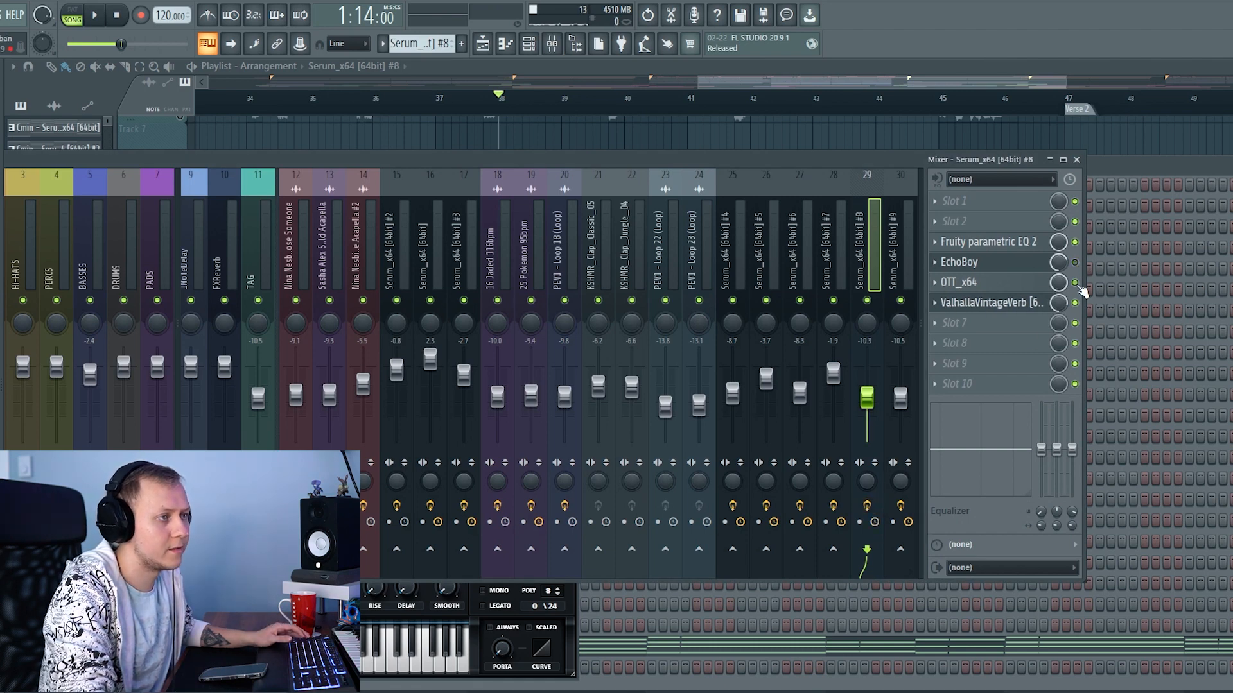
left_click(1035, 247)
key("space")
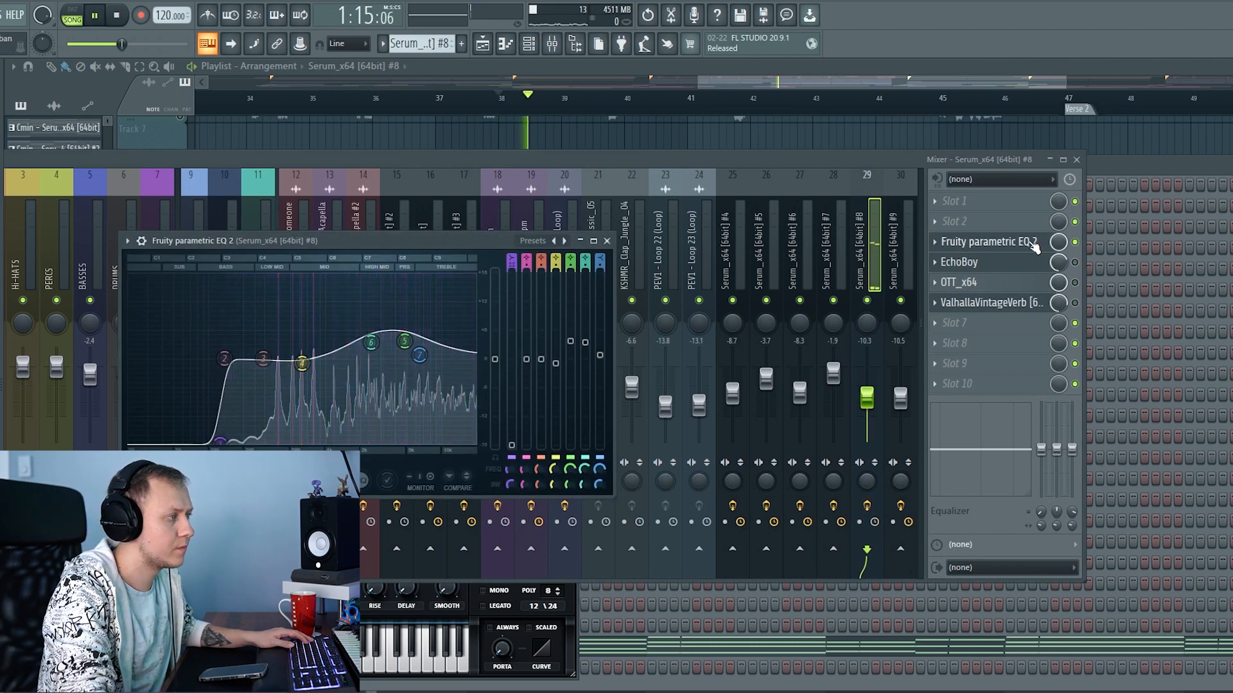
key("space")
Re-enable EchoBoy on the Serum_x64 #8 channel, examine its settings, browse its preset categories and play the echoed layer
left_click(1075, 263)
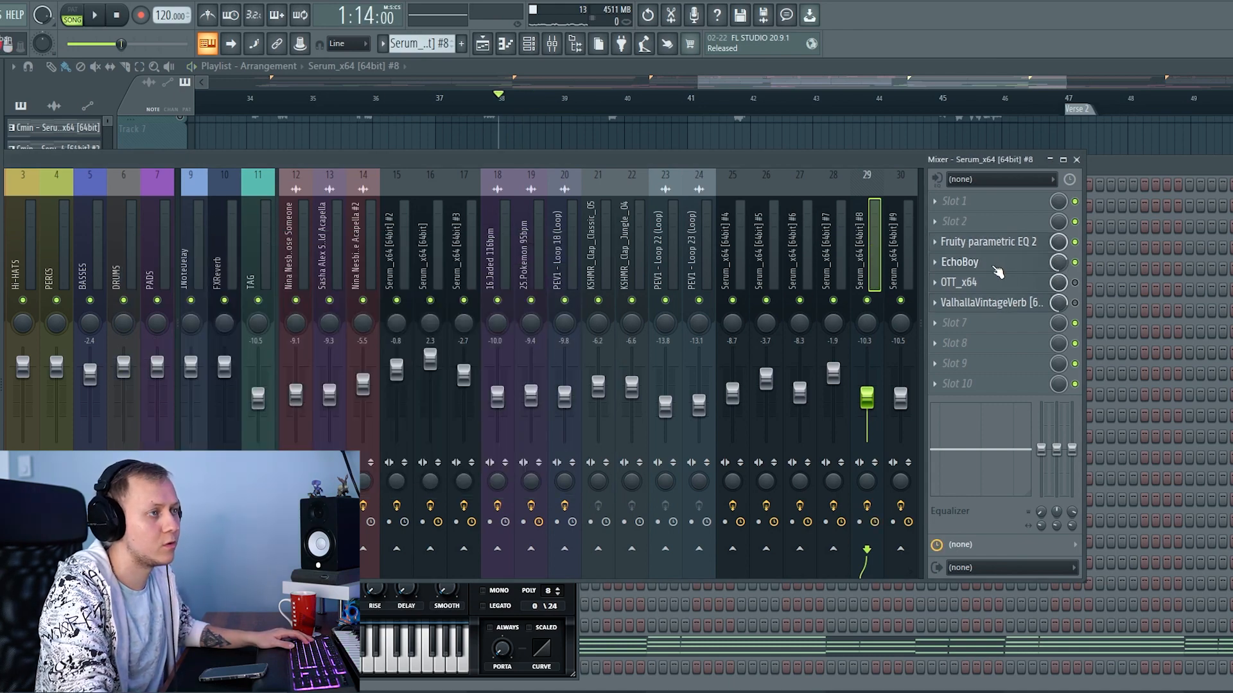
left_click(996, 267)
left_click_drag(316, 137, 417, 178)
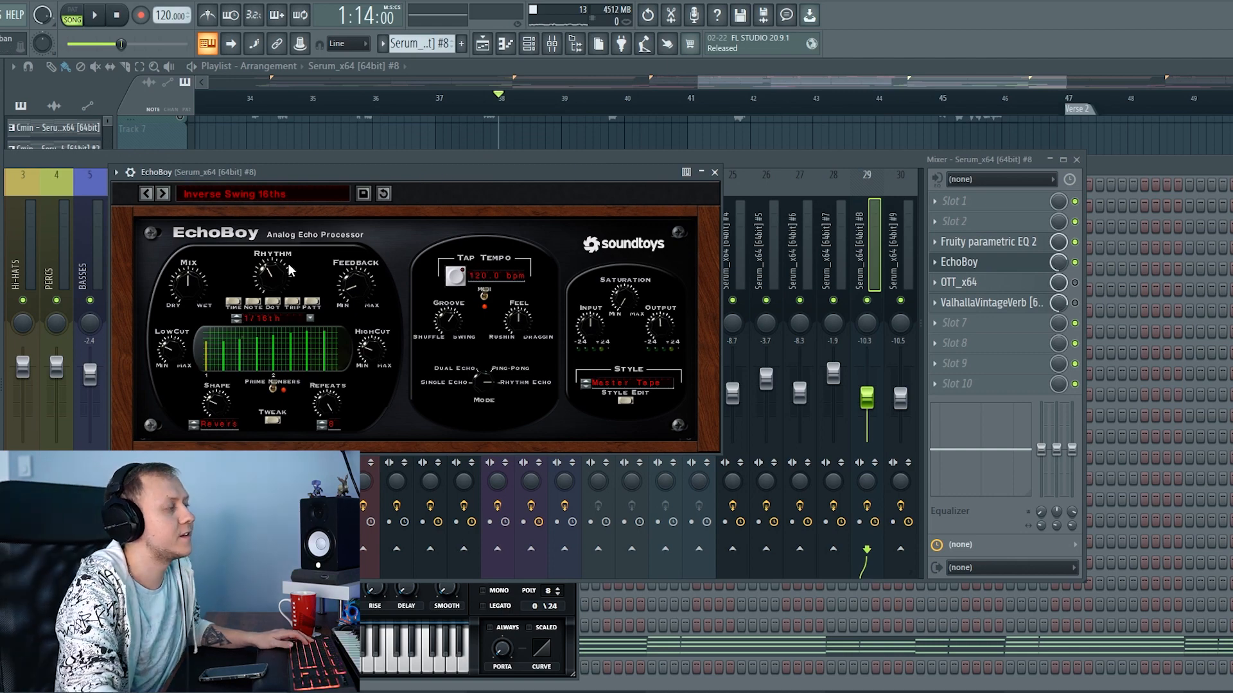
left_click(237, 201)
left_click(961, 292)
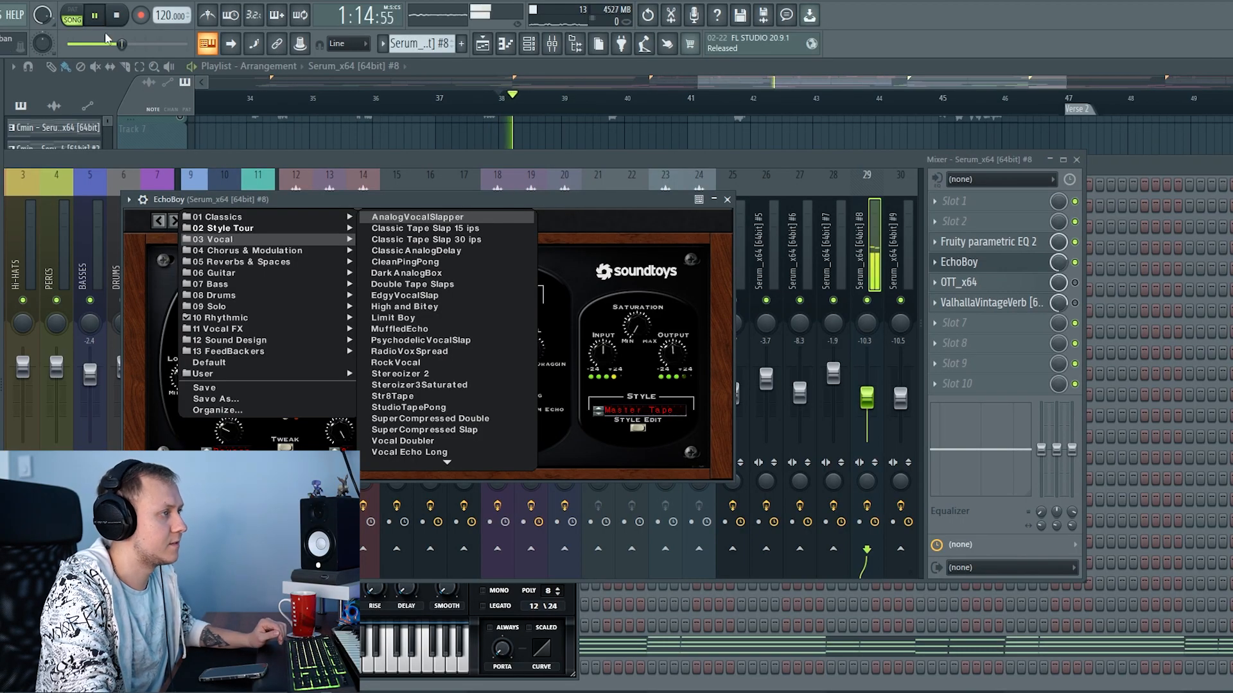
left_click(530, 167)
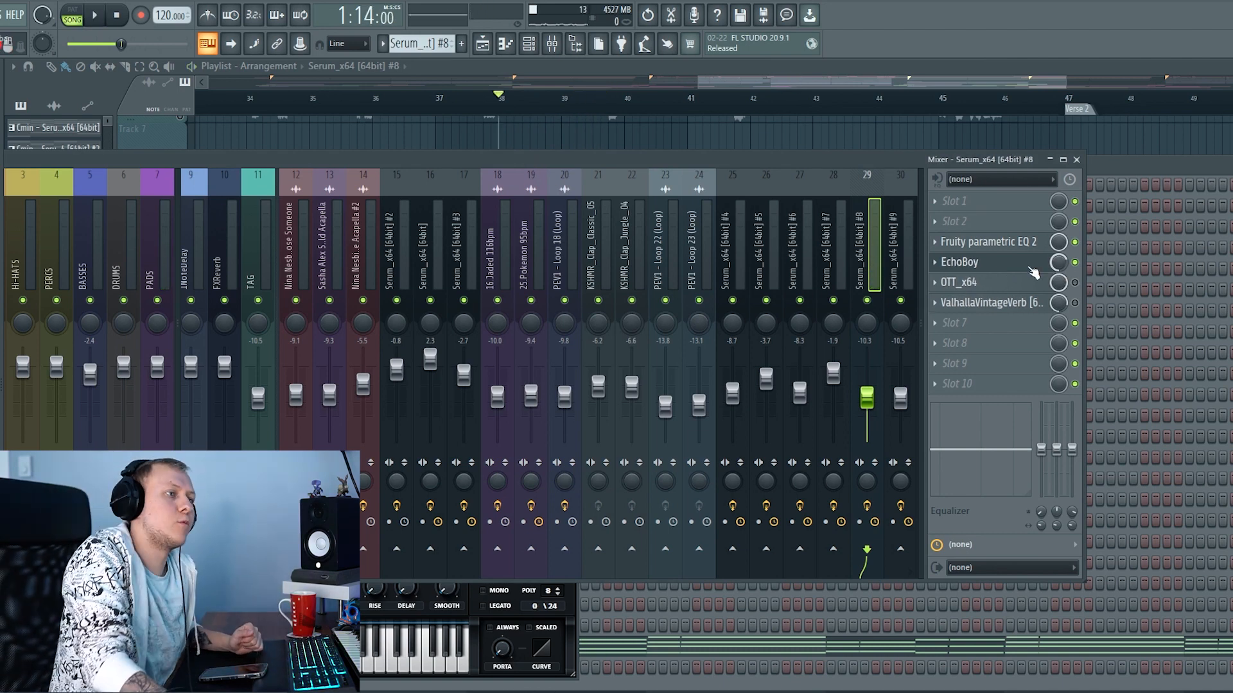
left_click(1027, 272)
left_click(210, 210)
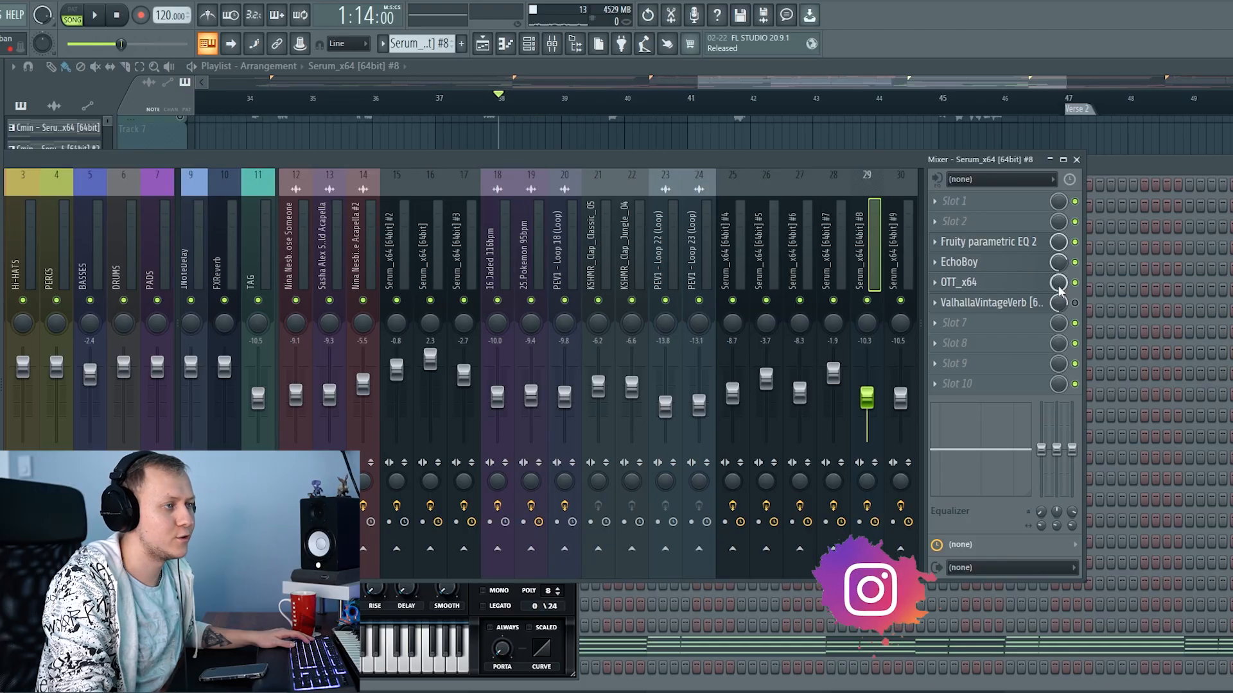
Examine the OTT compressor's settings on the Serum_x64 #8 channel while playing the layer
left_click(1002, 284)
key("space")
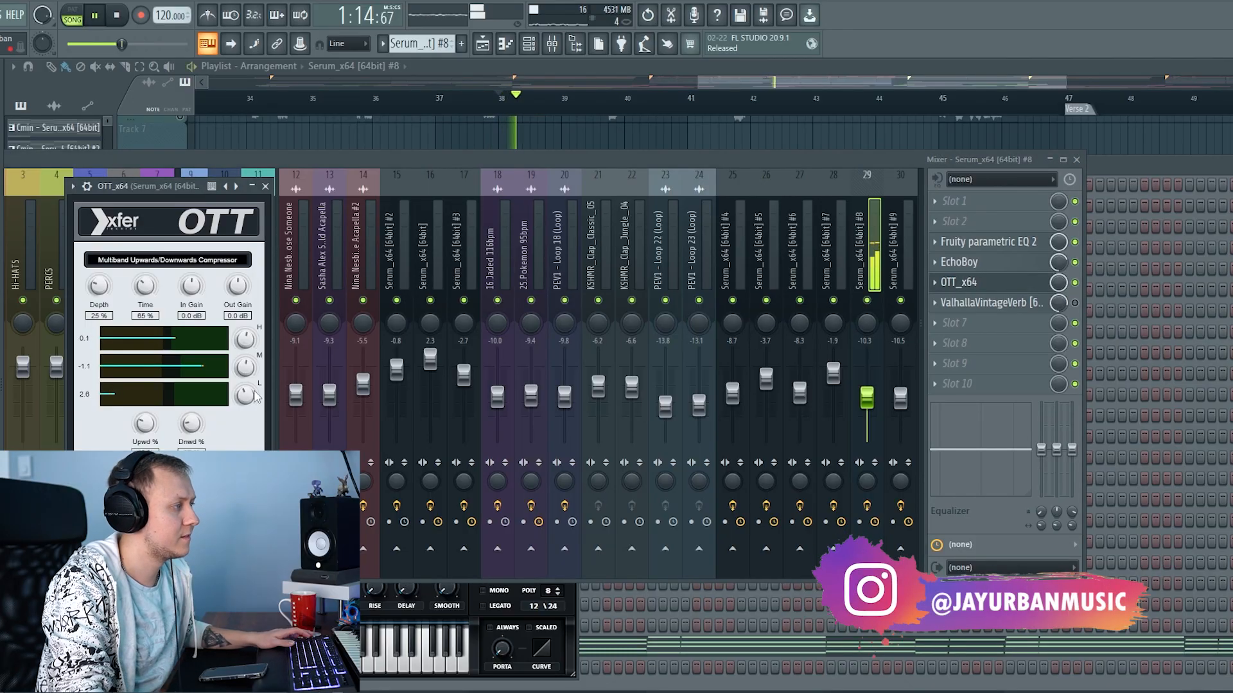
left_click(1012, 289)
key("space")
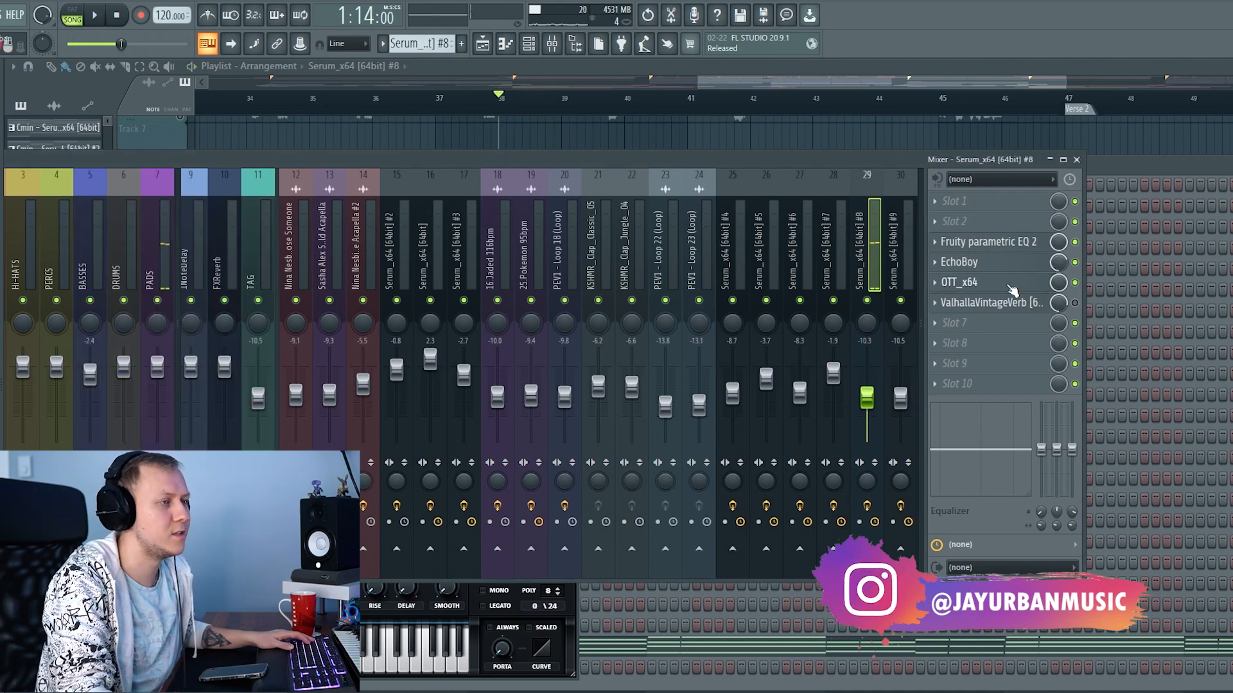
left_click(1012, 289)
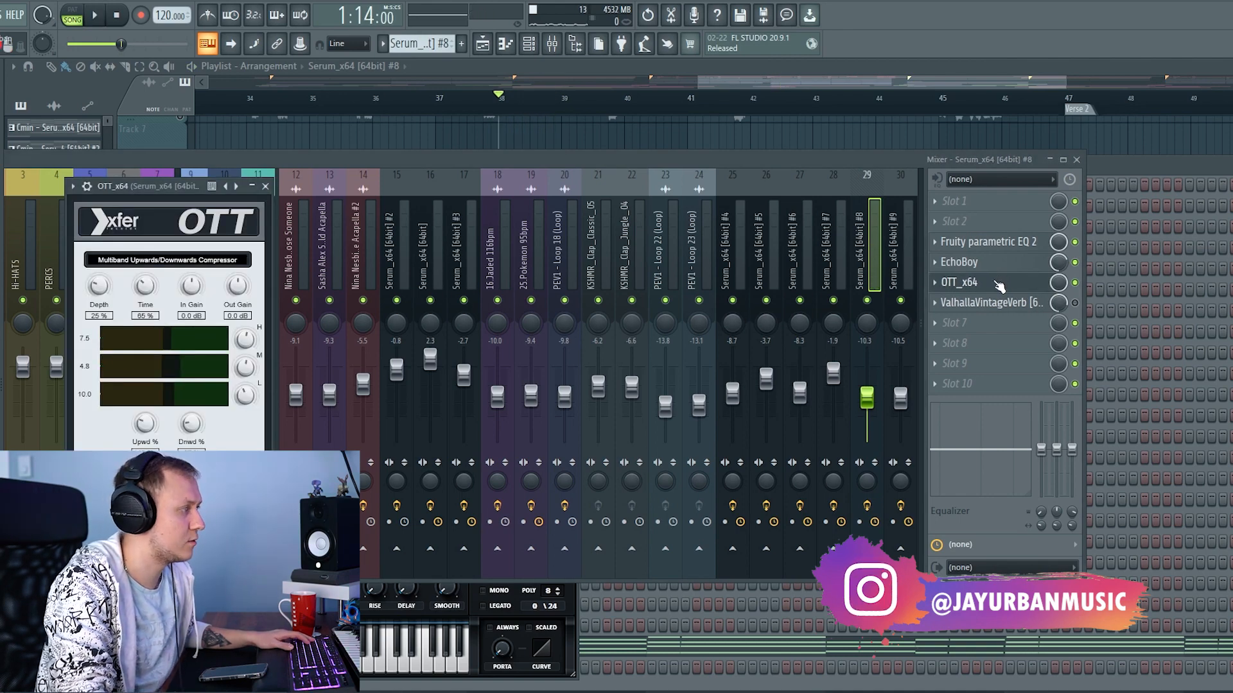
left_click(998, 286)
Examine the ValhallaVintageVerb reverb on the Serum_x64 #8 channel while playing the layer, and return to the playlist
left_click(1001, 303)
key("space")
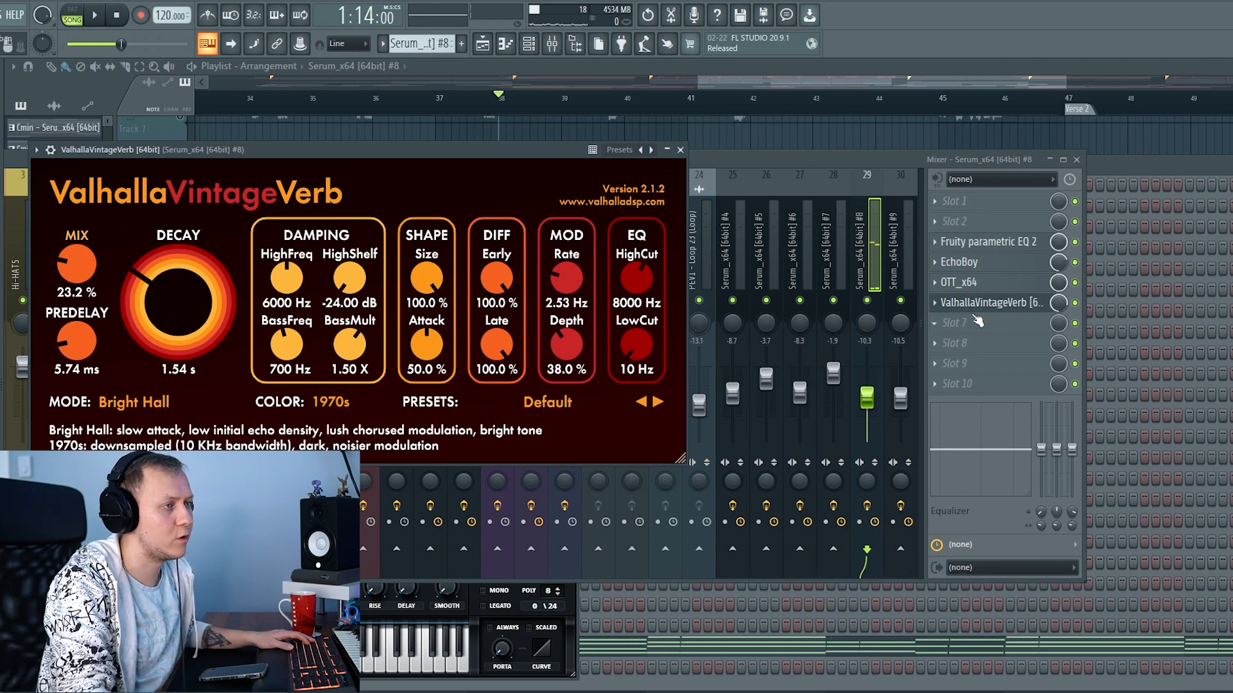
left_click(1014, 307)
left_click(757, 102)
Play the soloed Serum_x64 #8 layer from bar 38 and look at where its clips sit in the arrangement
scroll(591, 399, "down", 3)
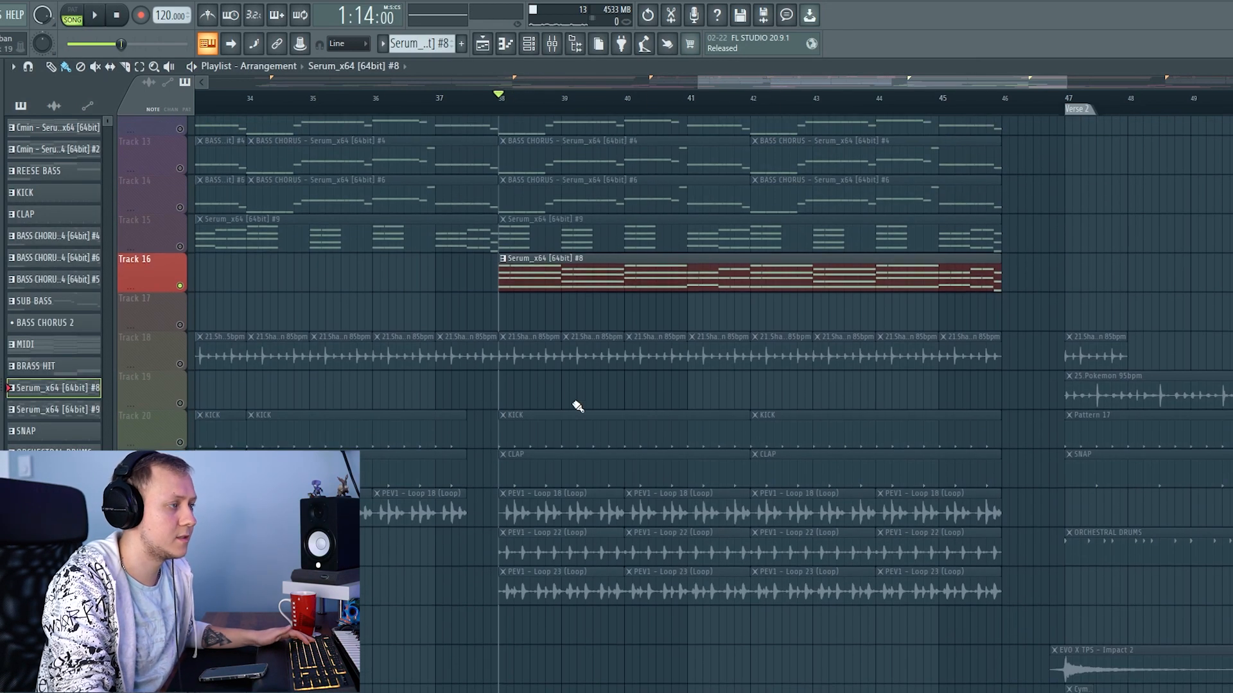
scroll(475, 391, "up", 1)
scroll(421, 380, "up", 3)
key("space")
scroll(415, 377, "down", 3)
key("space")
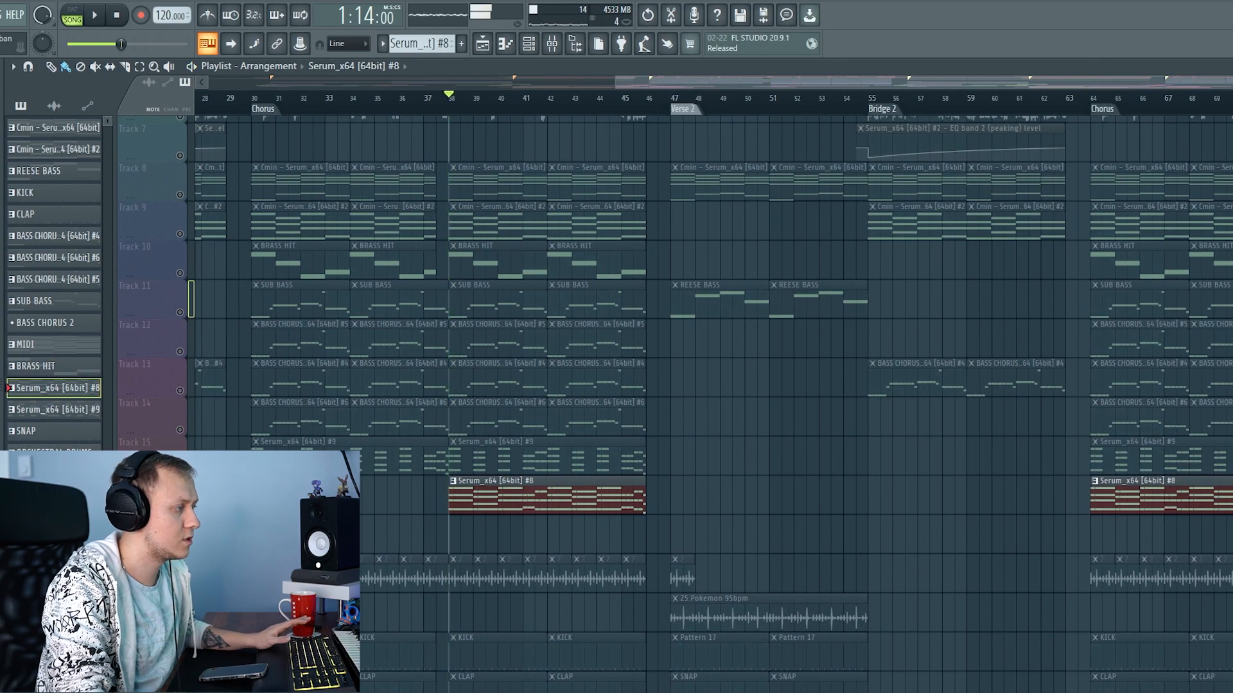
Unsolo Track 16 and look over the chorus drum and loop tracks
right_click(180, 509)
scroll(671, 687, "down", 5)
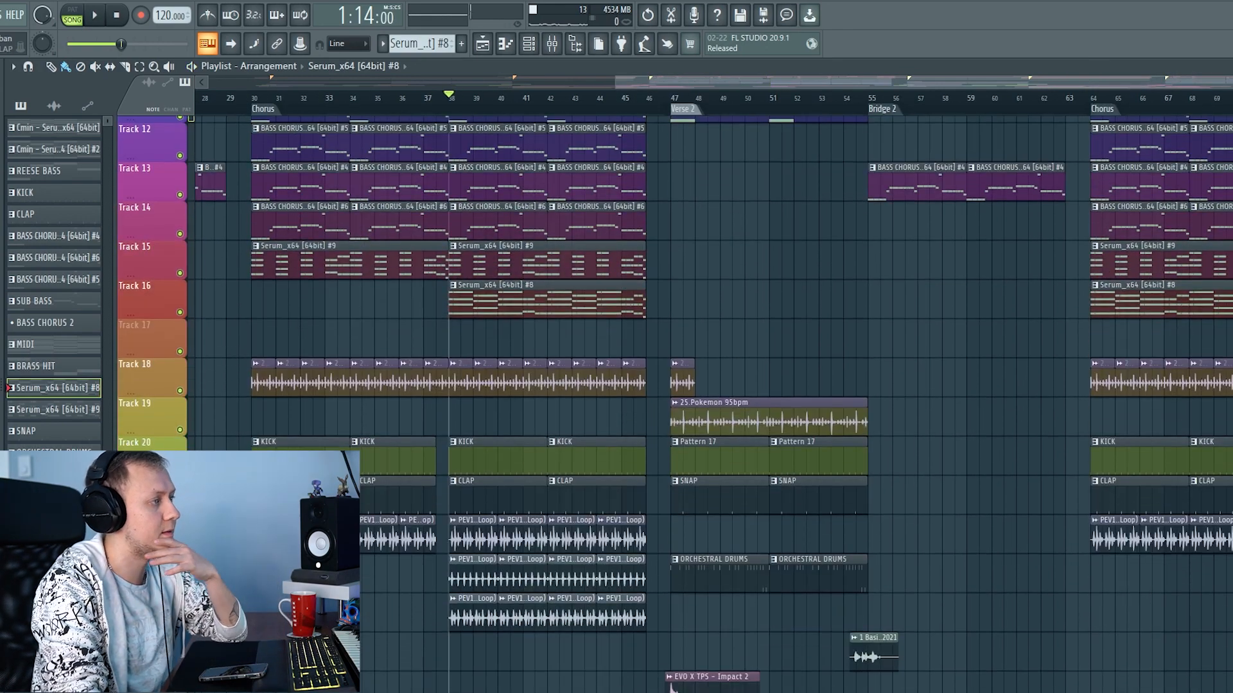
scroll(372, 506, "up", 1)
scroll(372, 506, "down", 4)
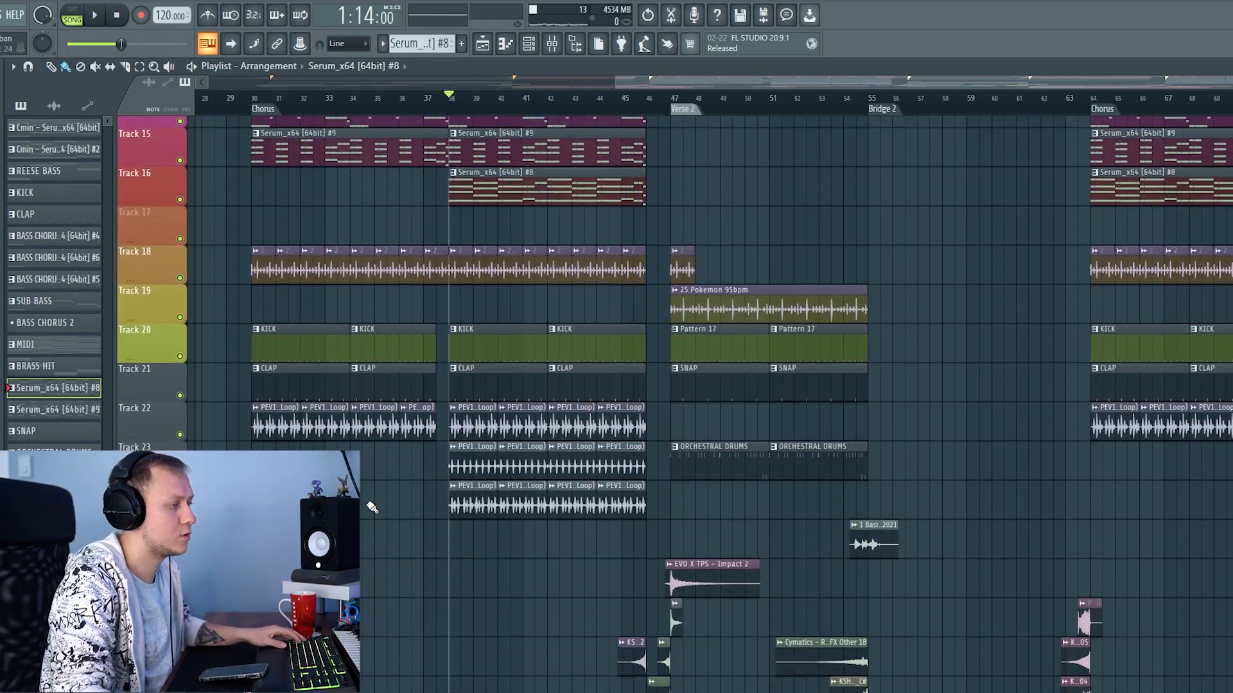
scroll(218, 506, "up", 2)
Solo Track 23, add Track 24, and play the PEV1 Loop 22 and Loop 23 drum loops from bar 38
right_click(179, 469)
left_click(180, 509)
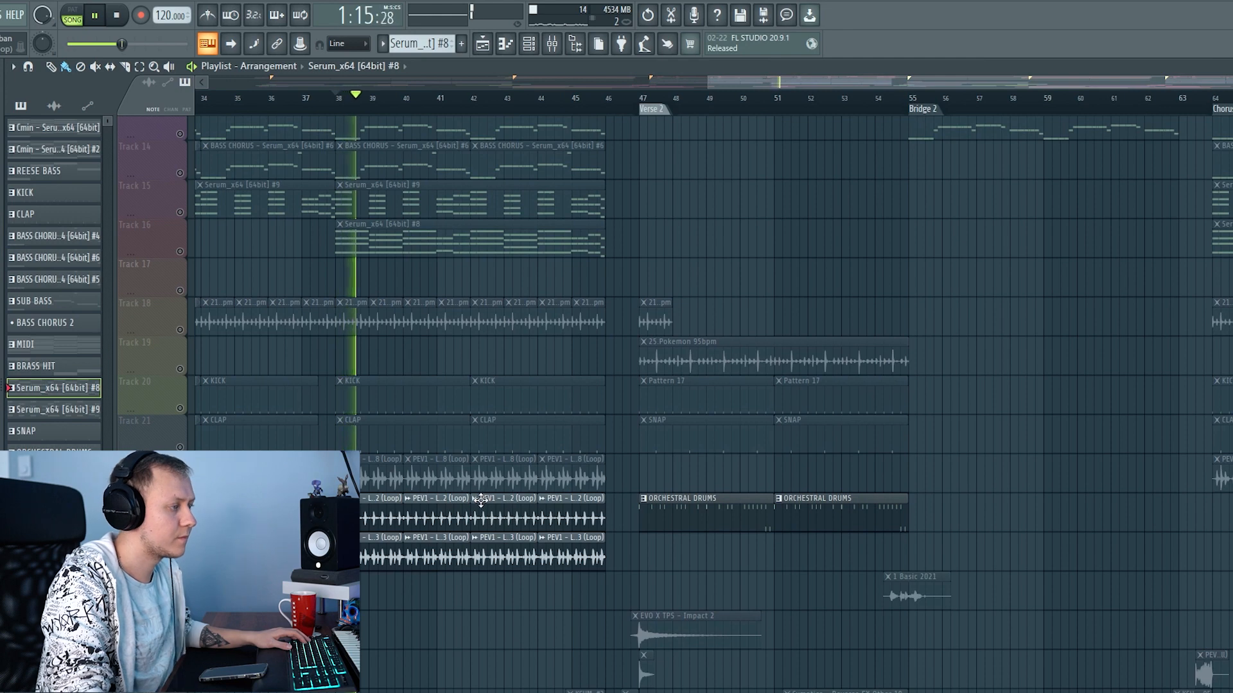
left_click_drag(302, 528, 366, 545)
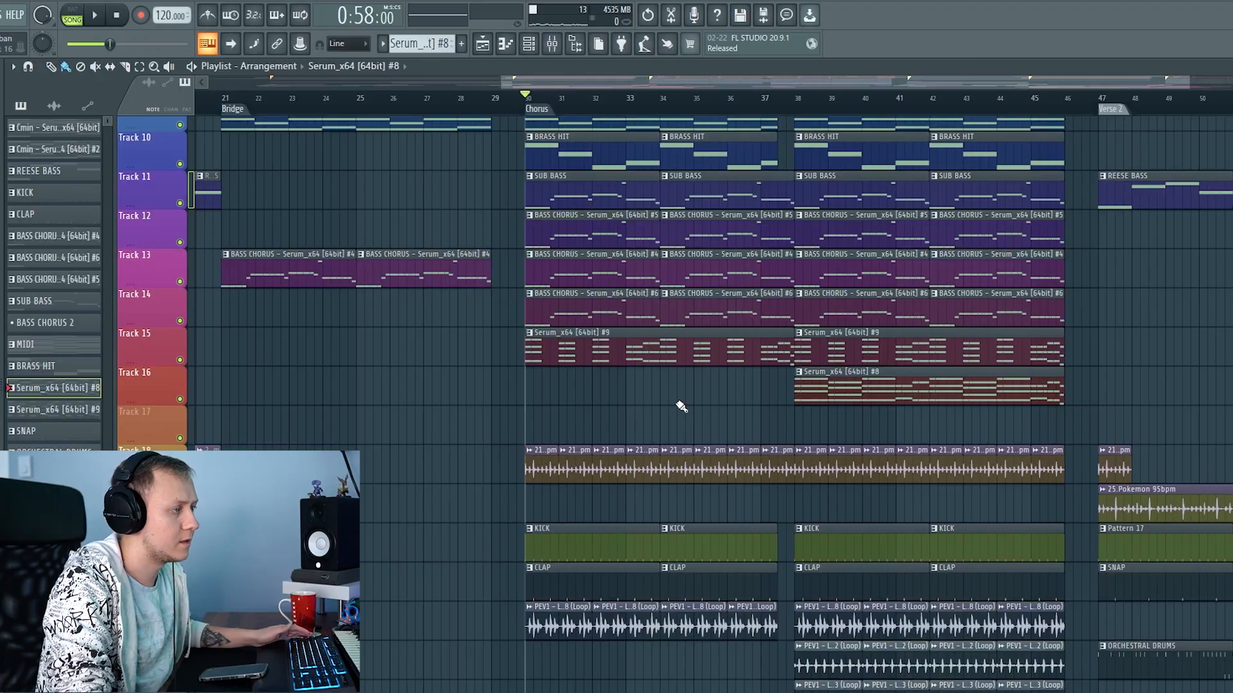
Locate the first chorus drums and select the CLAP pattern and the PEV1 - Loop 18 clip on Tracks 21 and 22
scroll(680, 404, "down", 3)
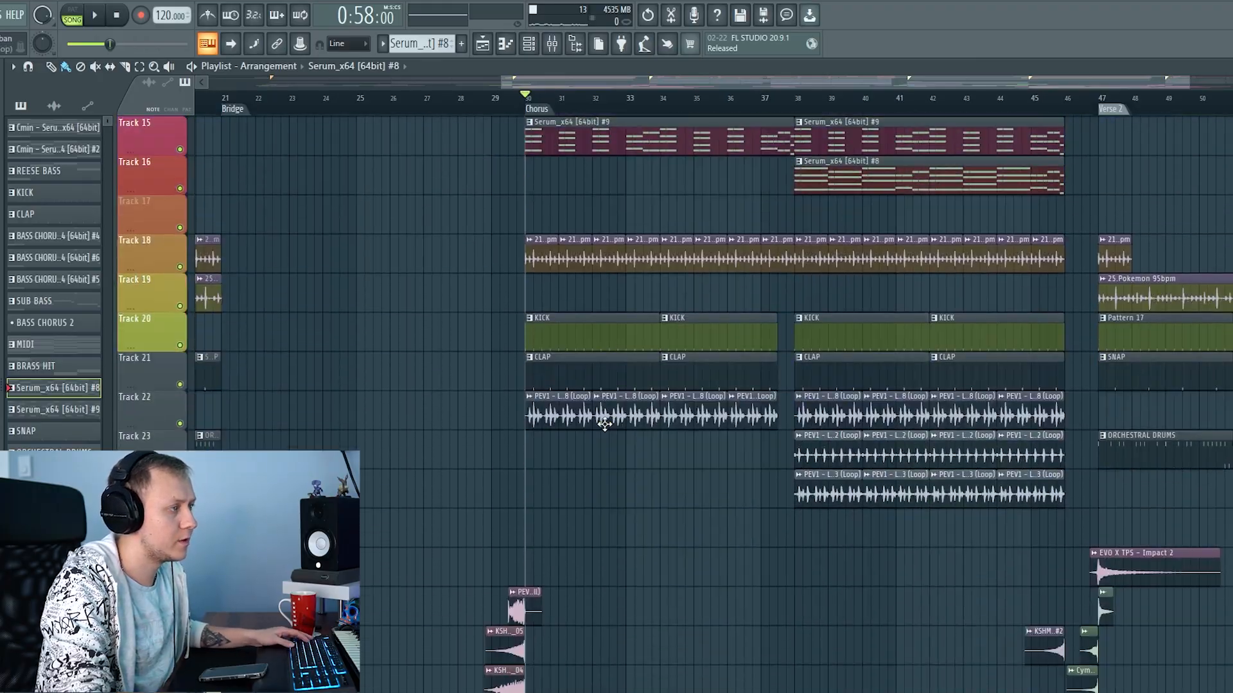
scroll(605, 425, "up", 2)
left_click(557, 339)
left_click(515, 413)
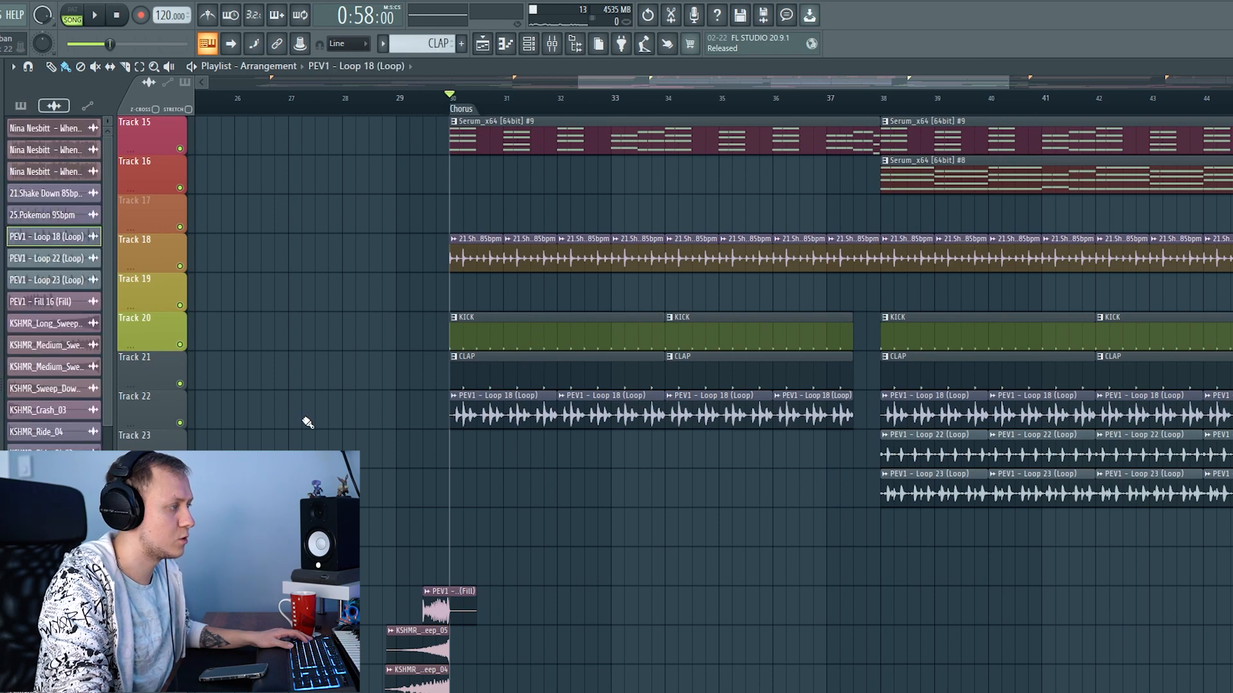
Unsolo Track 22, play the full first chorus from bar 30 and look over its vocal, bass and synth tracks
right_click(181, 424)
key("space")
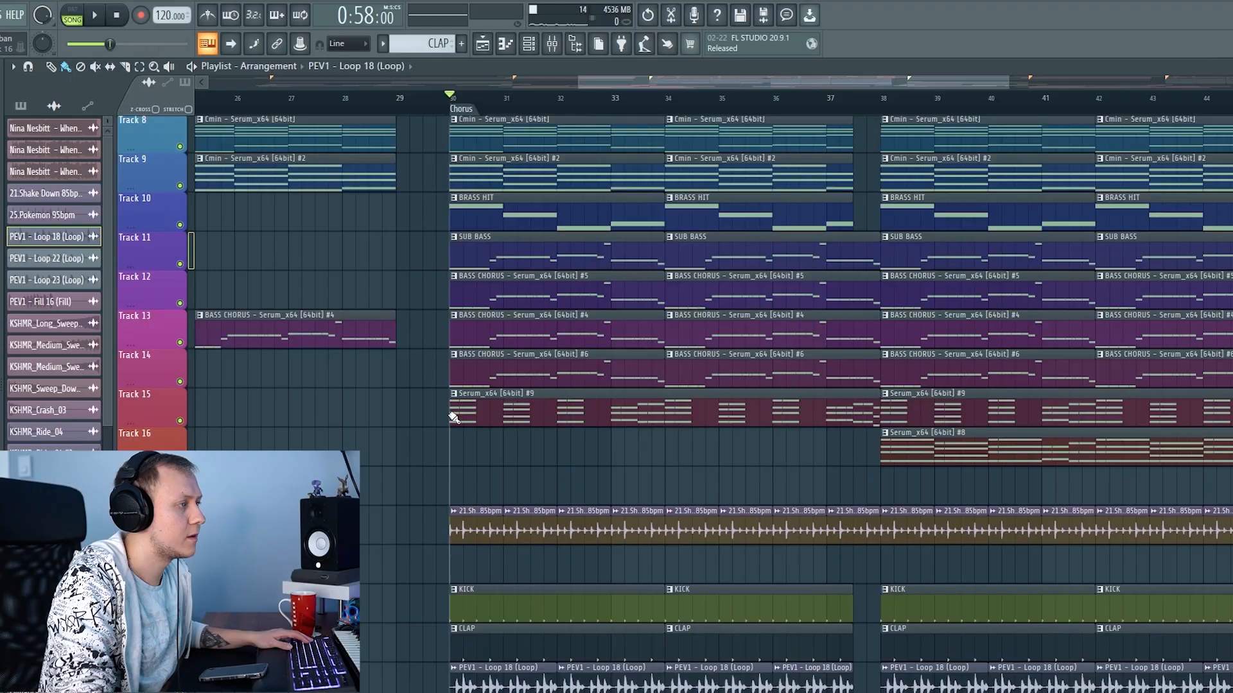
scroll(452, 416, "up", 6)
key("space")
scroll(467, 407, "down", 5)
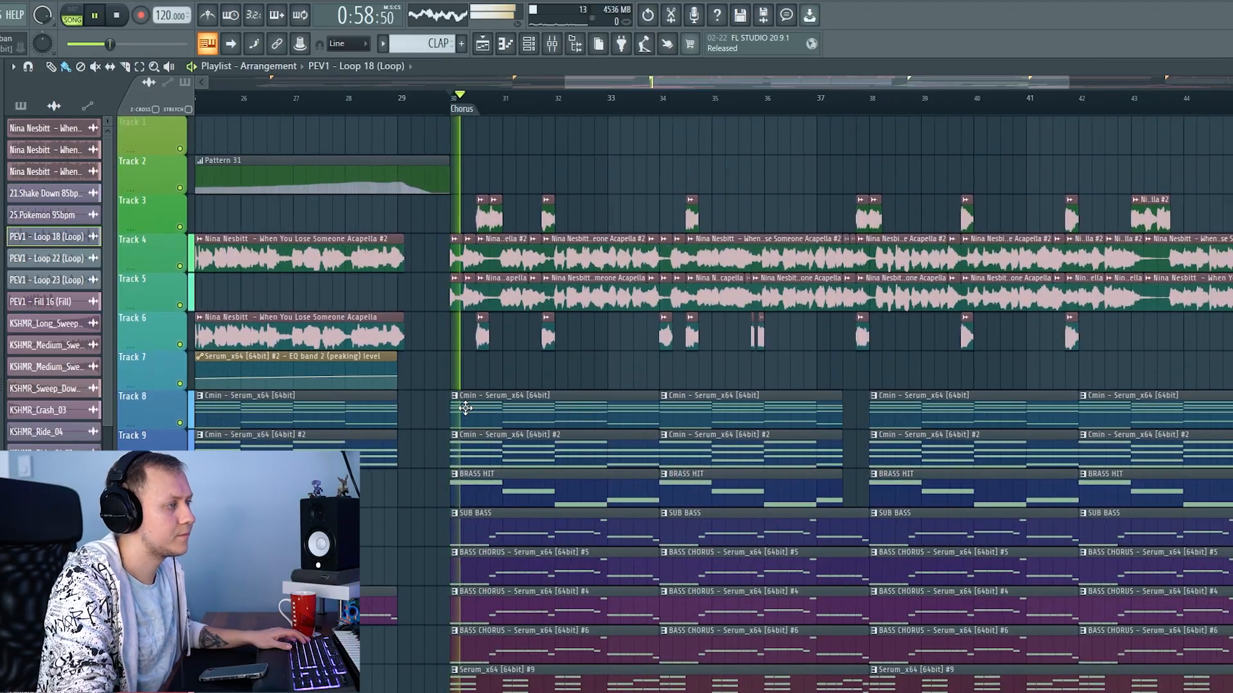
scroll(576, 169, "up", 4)
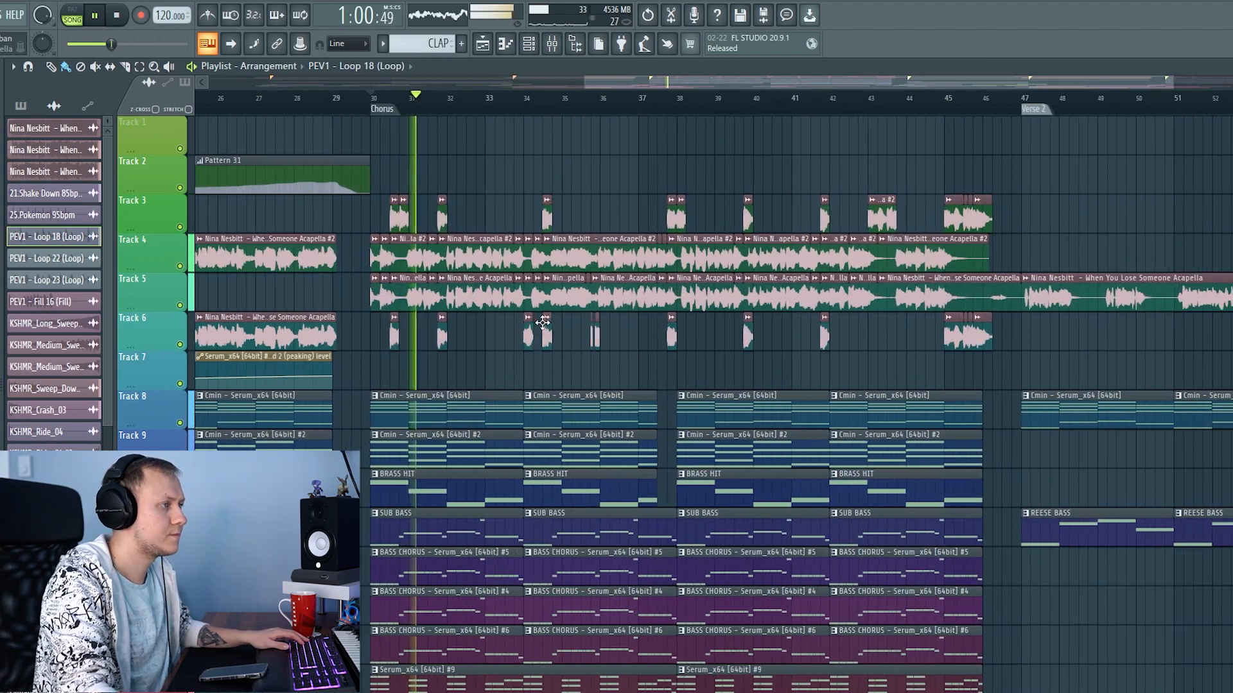
scroll(657, 360, "down", 3)
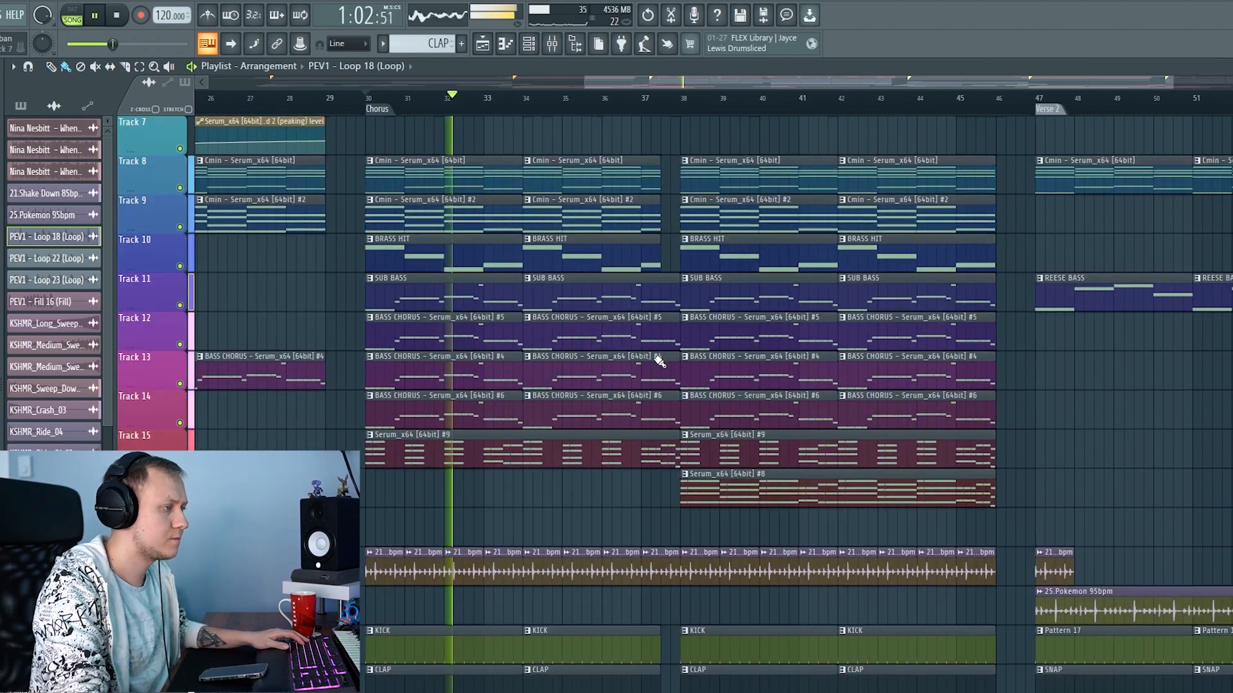
scroll(671, 354, "down", 3)
scroll(671, 340, "up", 6)
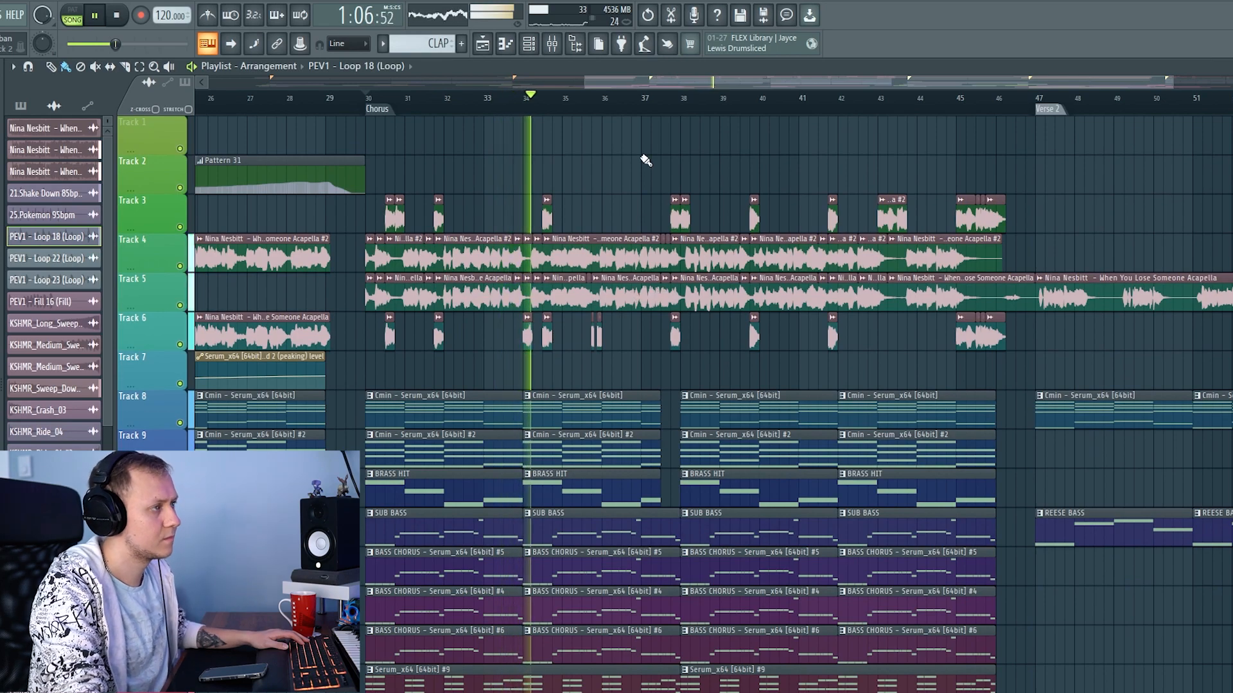
Follow the chorus playback through the break before bar 38 and examine the added loops, noise, ride and crash layers
scroll(638, 200, "up", 5, "ctrl")
scroll(517, 321, "down", 5)
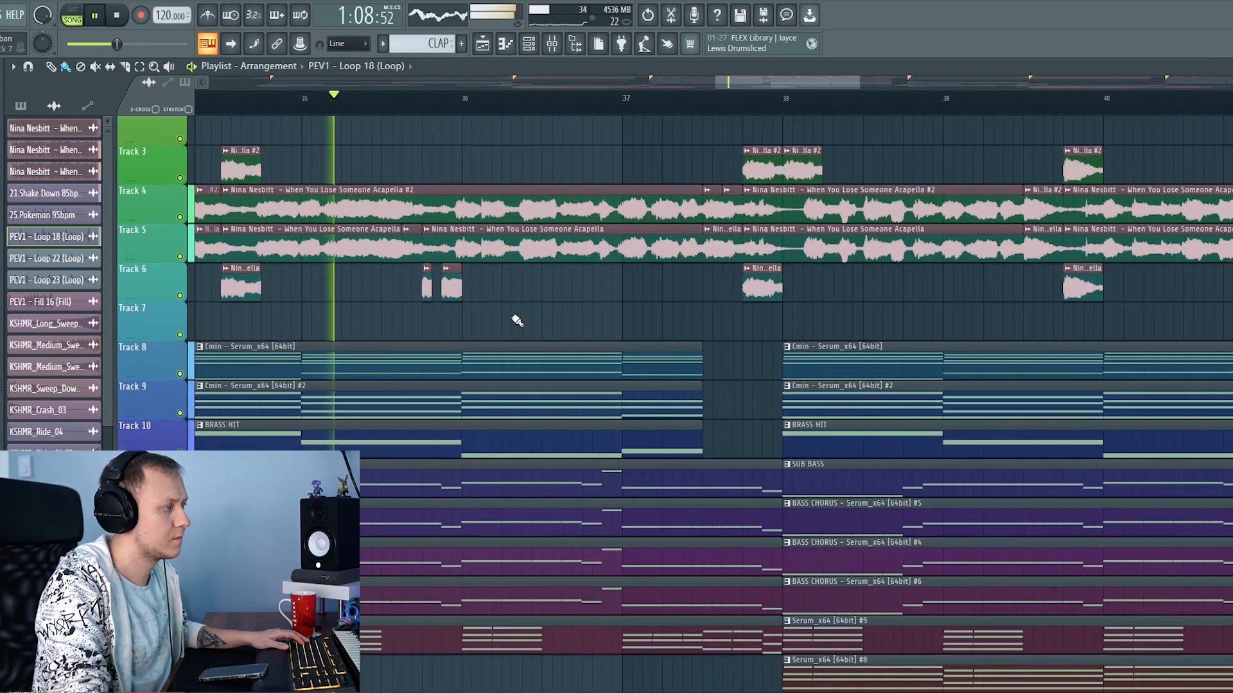
scroll(490, 349, "down", 2)
scroll(513, 360, "down", 2, "ctrl")
scroll(565, 443, "up", 4)
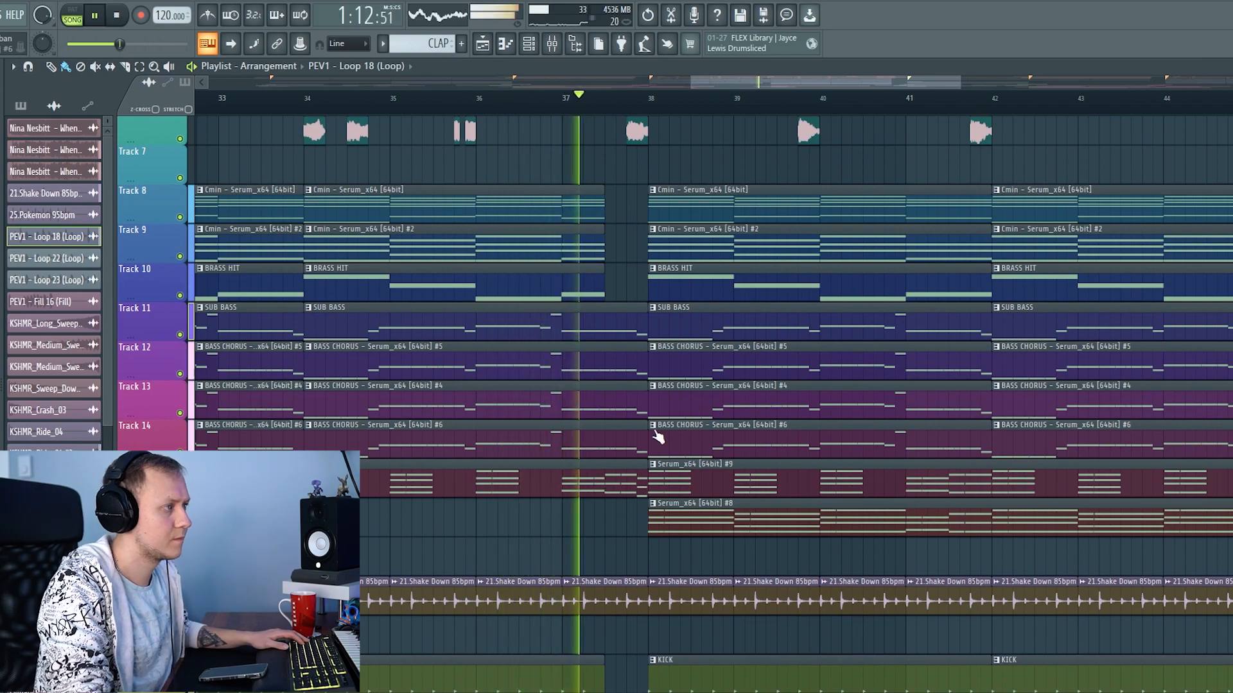
left_click_drag(620, 446, 418, 479)
scroll(434, 467, "down", 6)
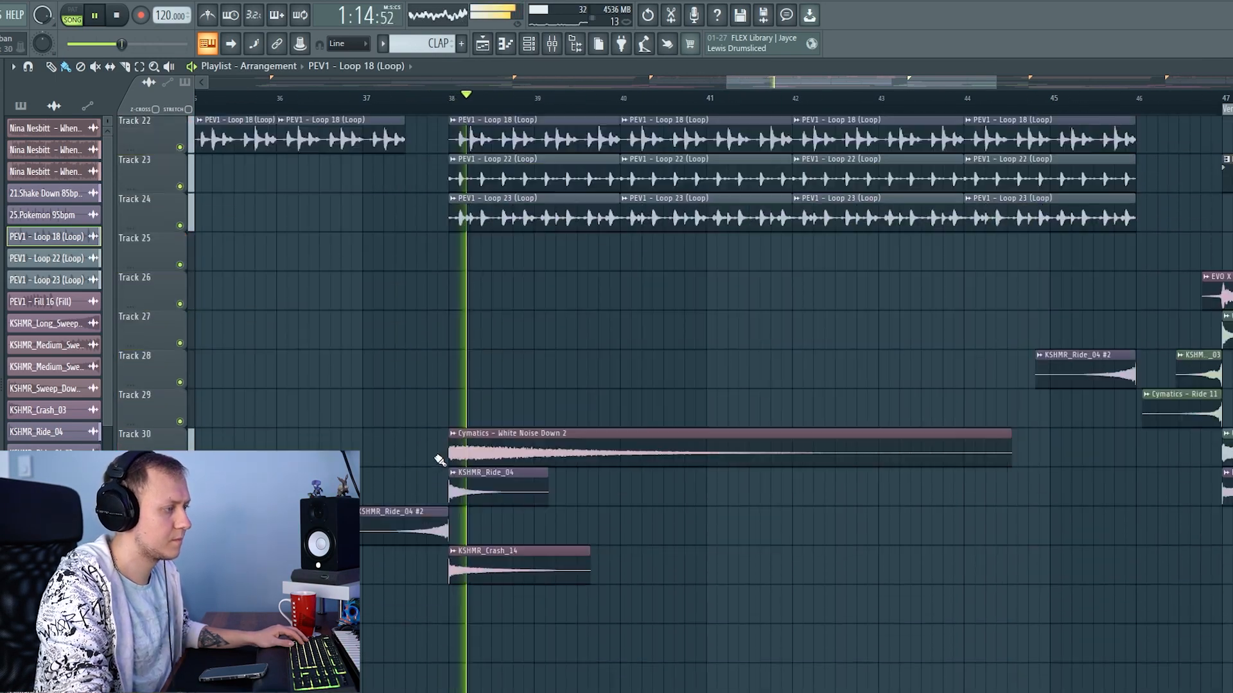
scroll(459, 460, "up", 4)
scroll(461, 460, "down", 1, "ctrl")
scroll(466, 463, "down", 1, "ctrl")
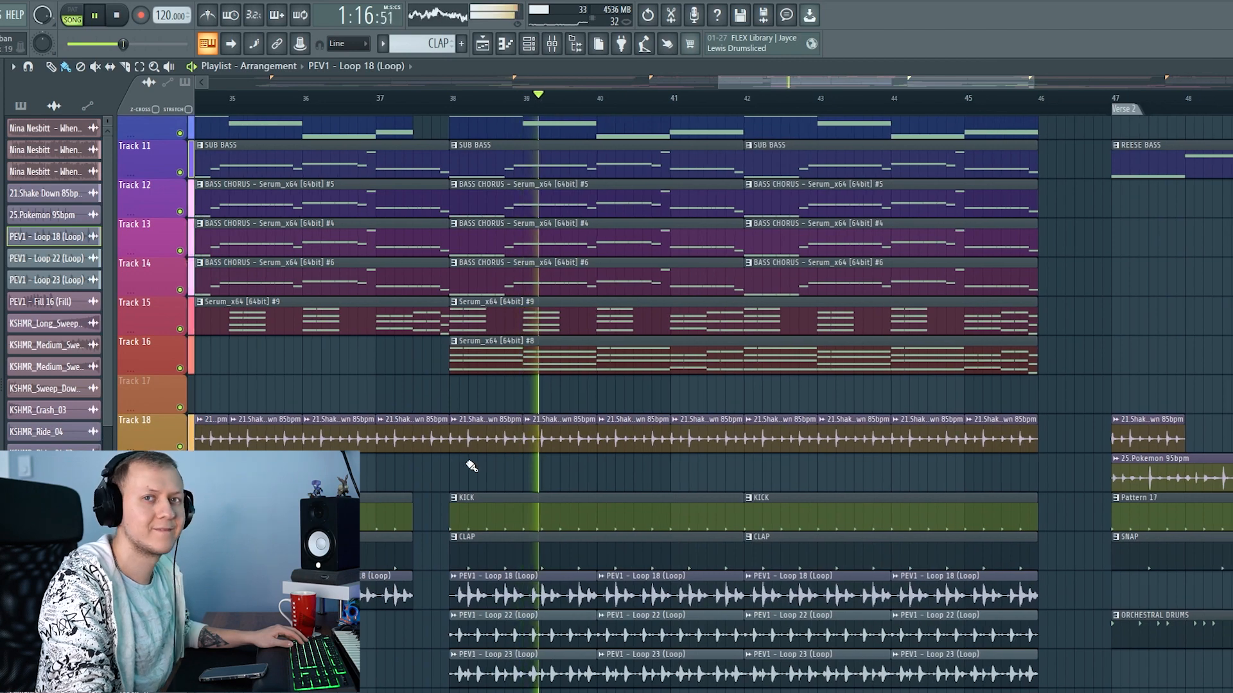
Follow the second half of the chorus across all tracks up to the gap before Verse 2, and stop playback
scroll(597, 473, "down", 3, "ctrl")
scroll(636, 488, "up", 1)
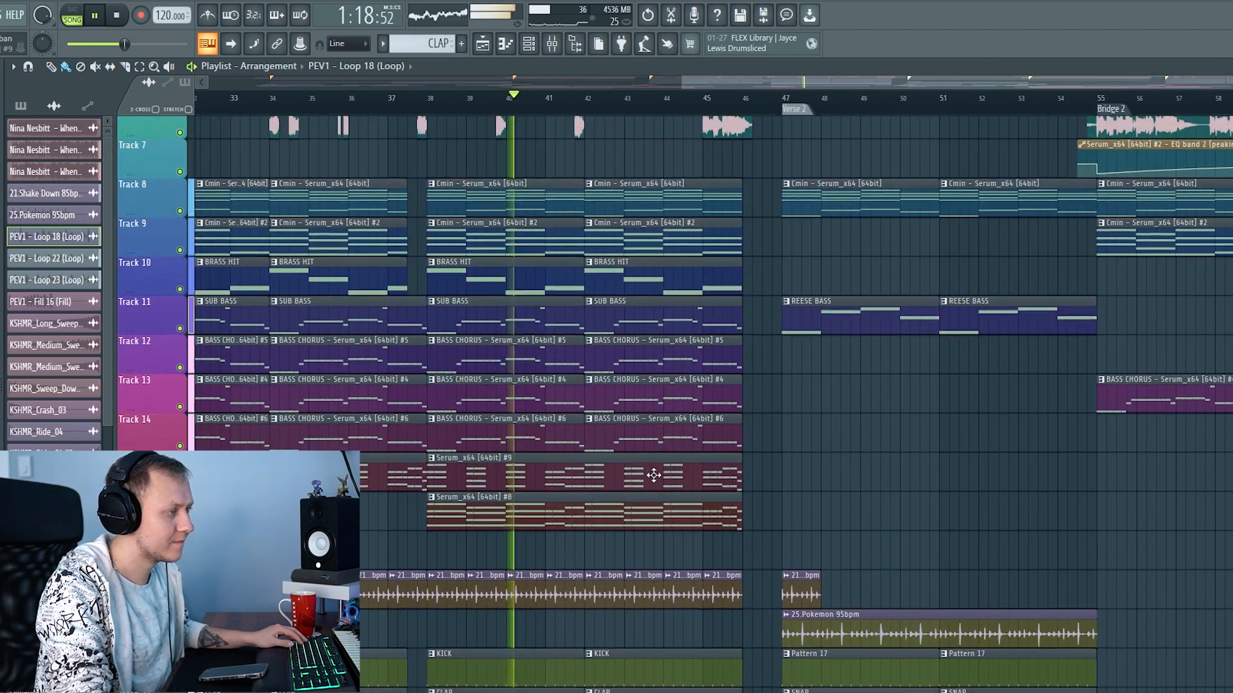
scroll(606, 497, "up", 2)
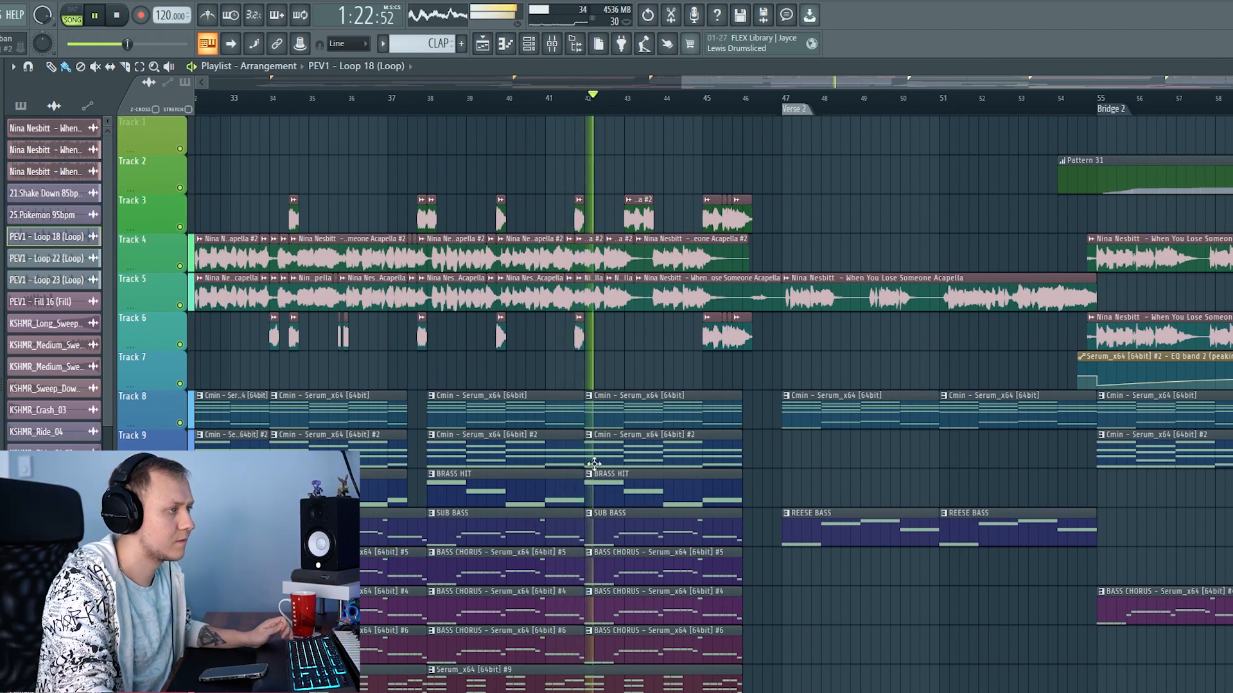
scroll(555, 477, "right", 3)
scroll(500, 515, "down", 3)
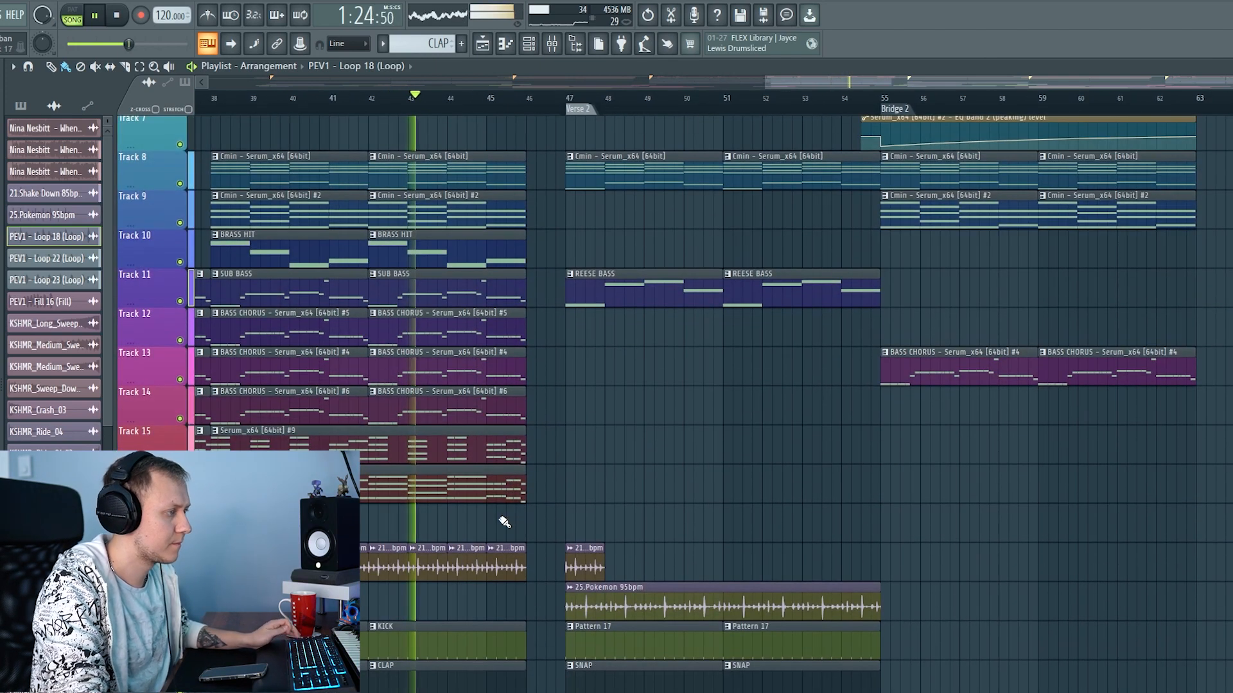
scroll(500, 517, "down", 2, "ctrl")
scroll(502, 516, "up", 2, "ctrl")
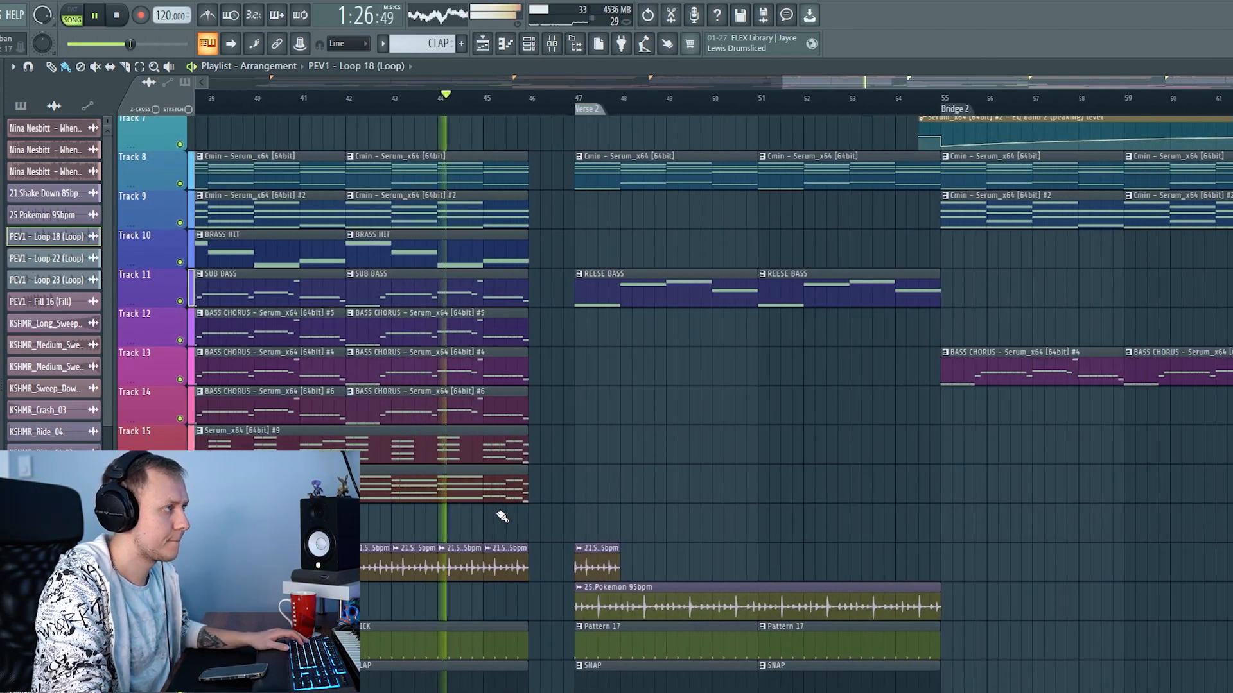
scroll(620, 495, "up", 4)
scroll(619, 496, "up", 3, "ctrl")
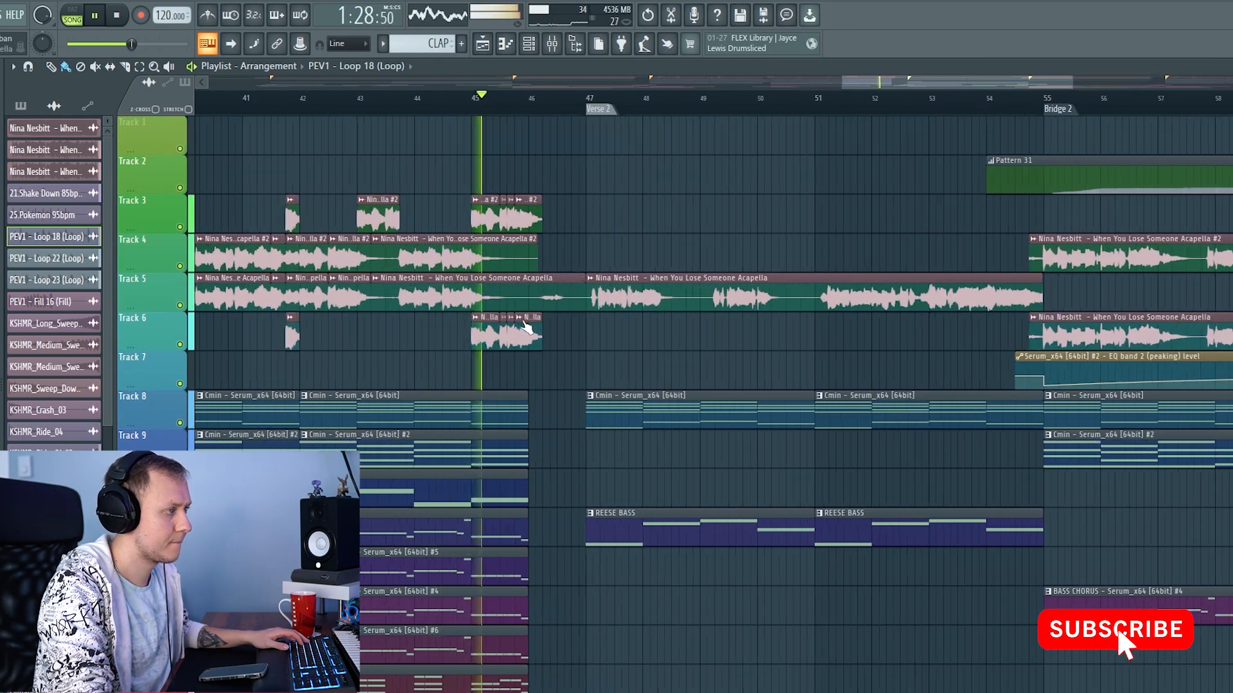
scroll(439, 361, "up", 2, "ctrl")
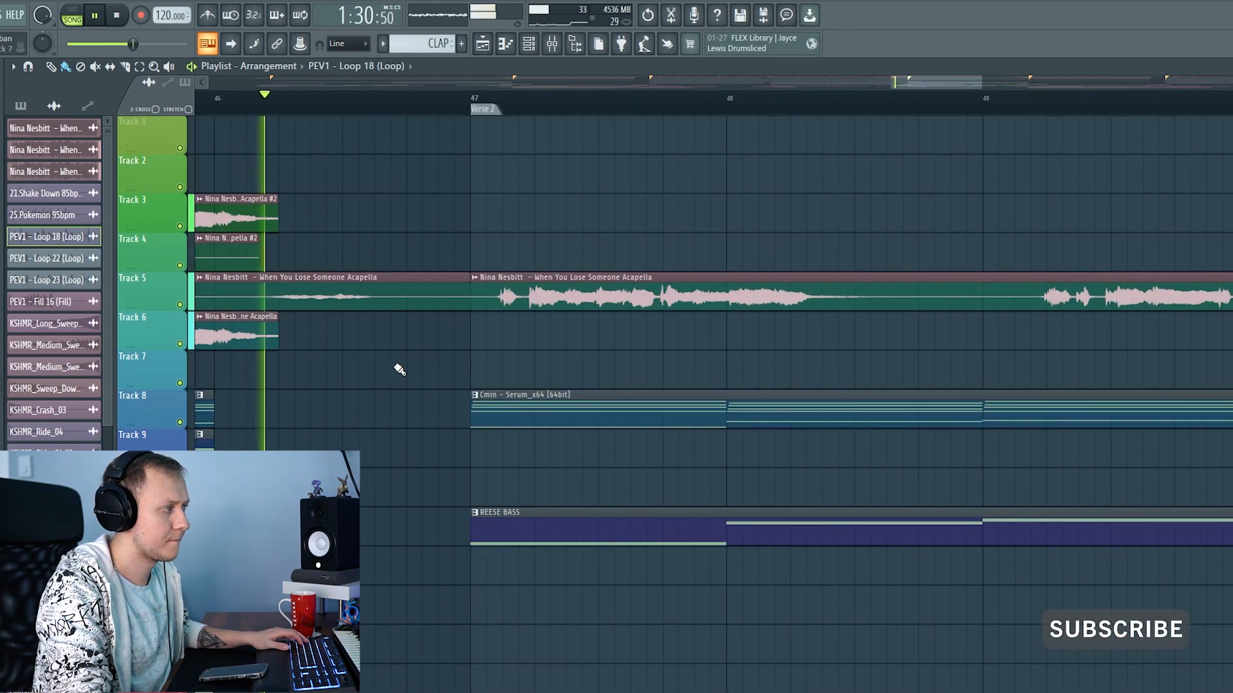
scroll(400, 366, "down", 2, "ctrl")
key("space")
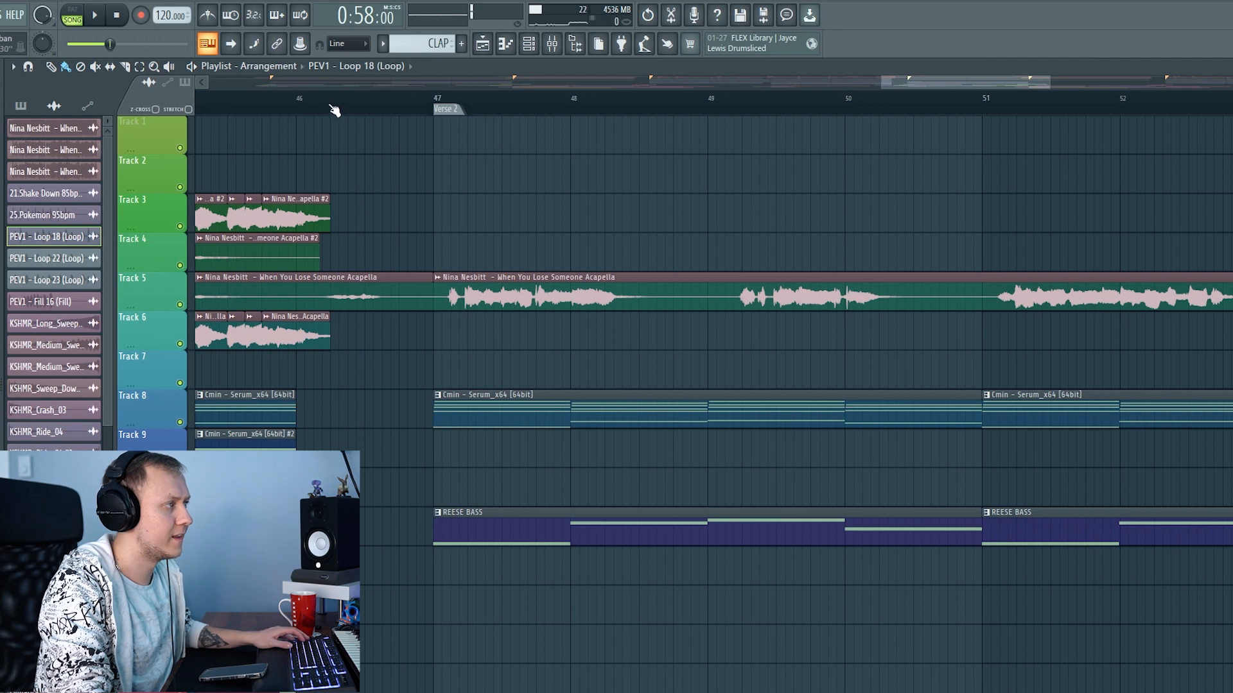
Solo Track 5, play its acapella tail from just after bar 46, and unsolo the track
left_click(331, 104)
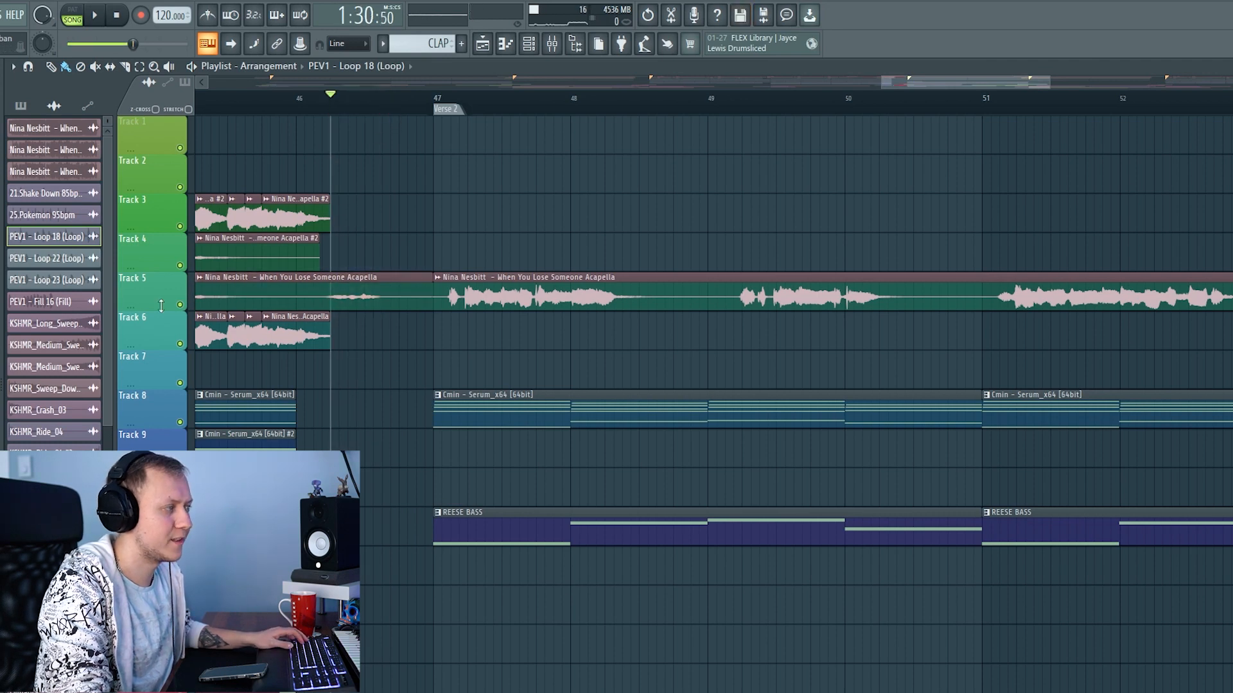
right_click(180, 305)
key("space")
key("space")
right_click(181, 305)
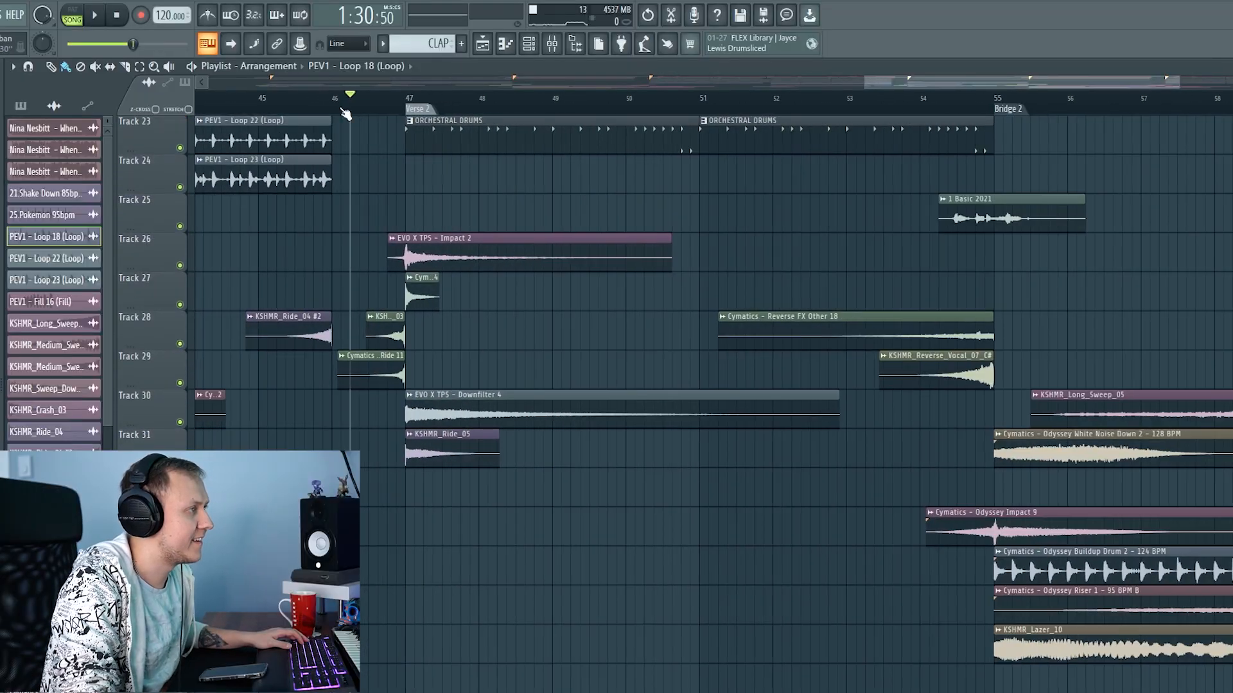
Play the gap before Verse 2 with its transition effects, and set the playhead to bar 46
scroll(489, 345, "up", 8)
key("space")
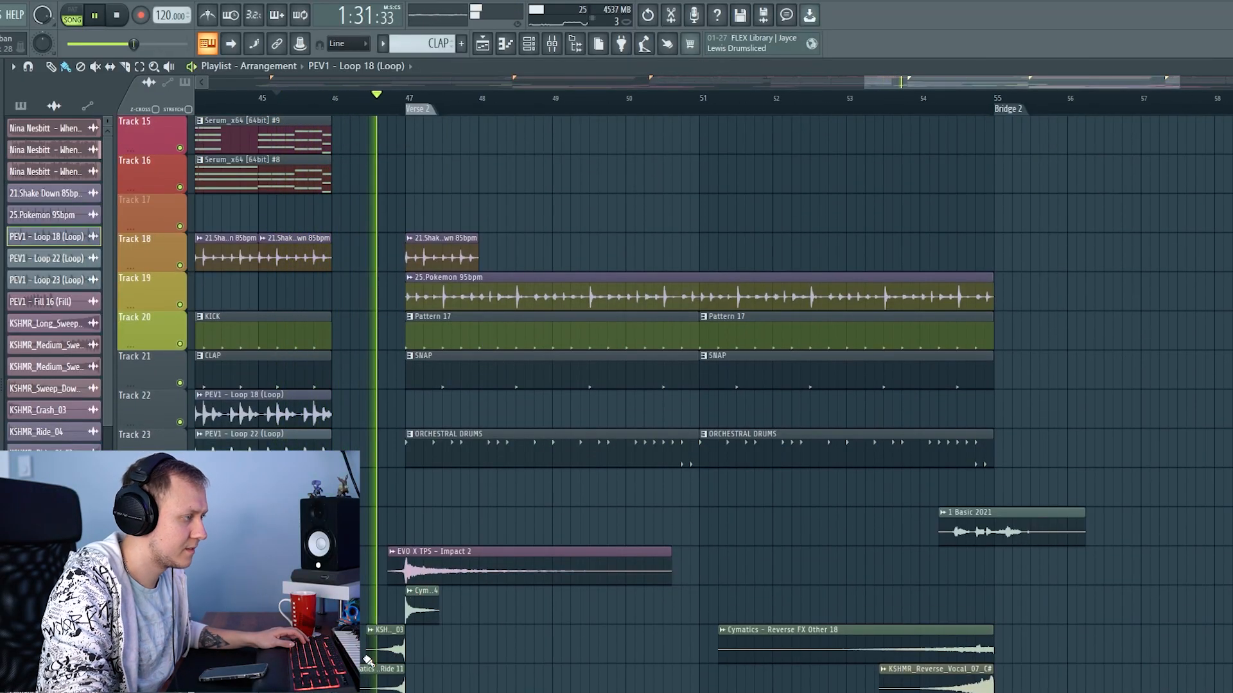
left_click_drag(334, 109, 397, 113)
key("ctrl+d")
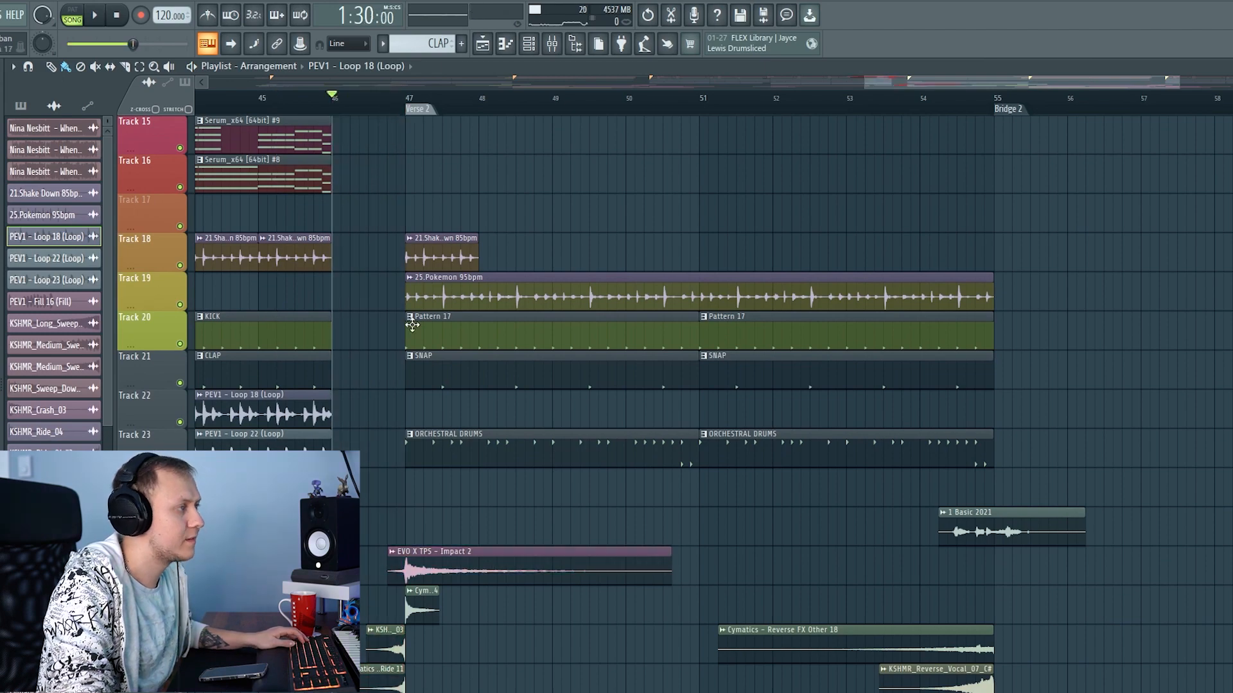
Play the transition into Verse 2 and look over its vocal, Serum chord and Reese bass tracks
scroll(408, 346, "up", 5)
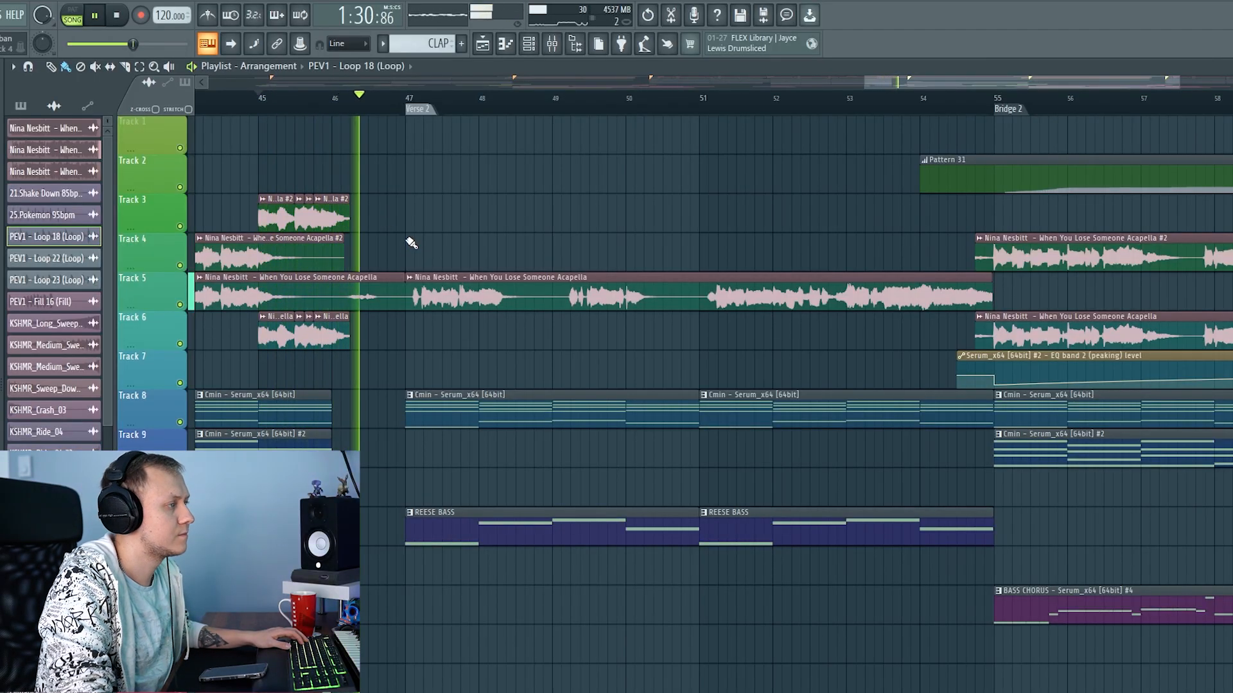
scroll(409, 246, "down", 6)
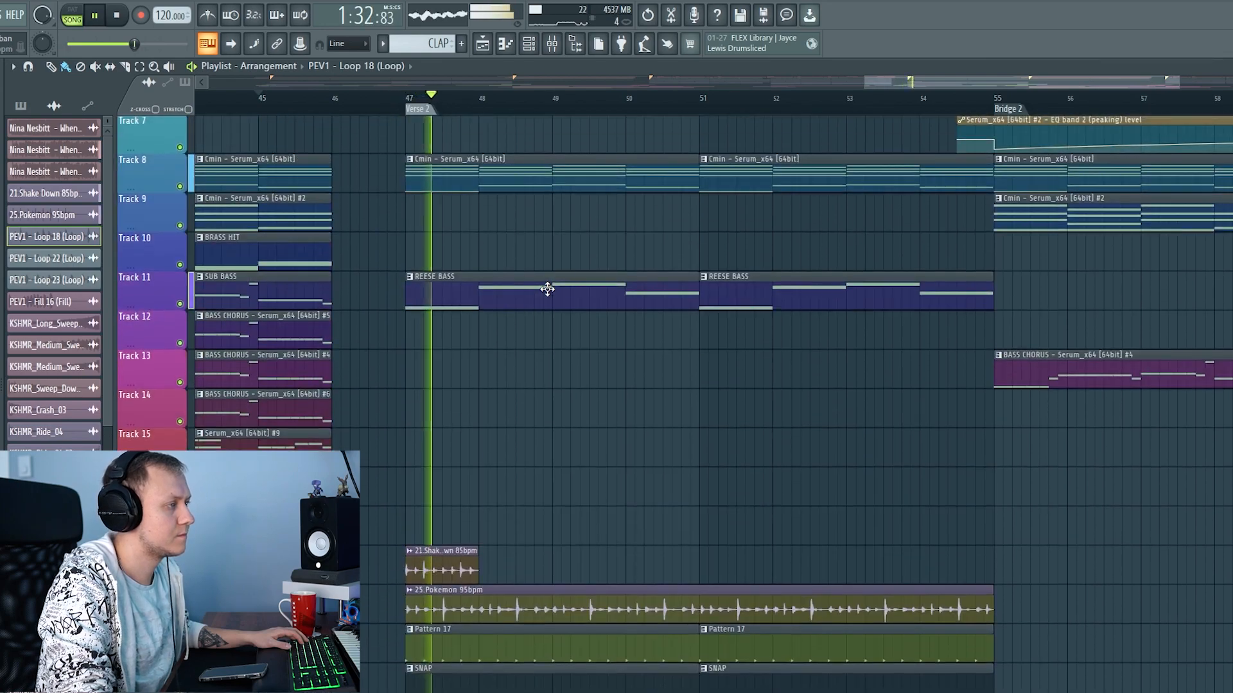
scroll(547, 290, "up", 3)
scroll(549, 292, "down", 4)
Delete the short 21.Shake Down 85bpm clip at the start of Verse 2 on Track 18
scroll(564, 358, "down", 6)
scroll(729, 430, "up", 2)
right_click(509, 452)
left_click_drag(791, 414, 507, 389)
left_click_drag(380, 435, 505, 409)
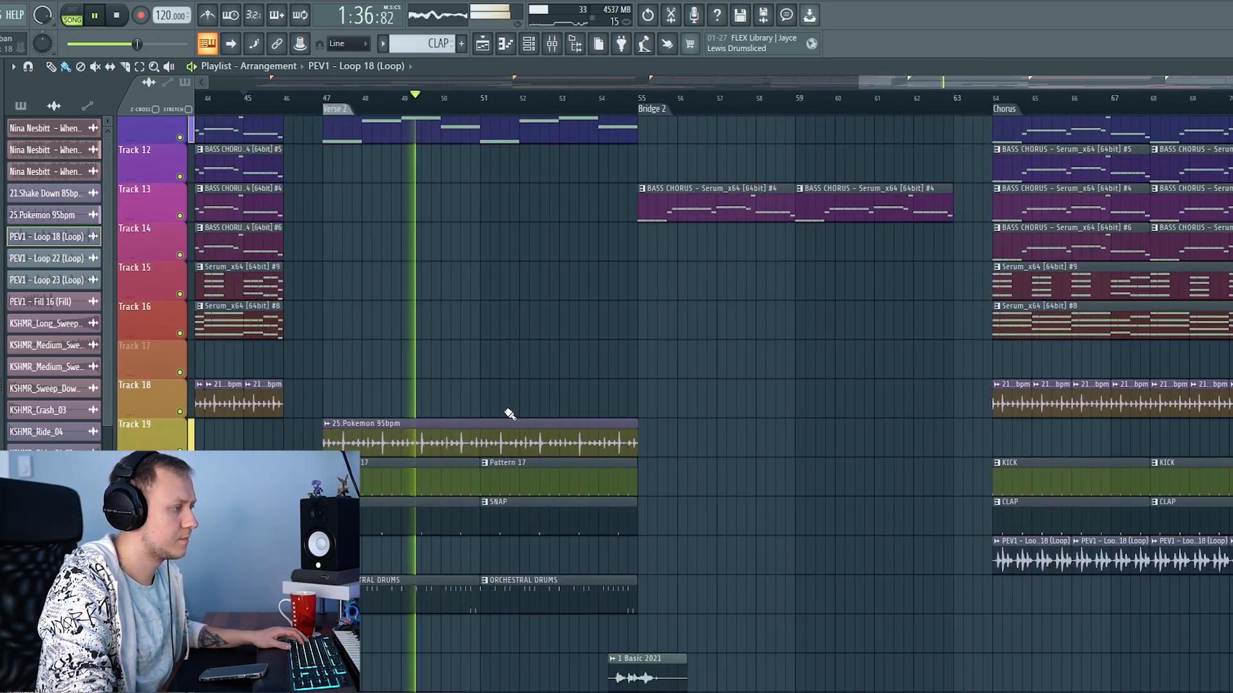
Stop playback, pick Pattern 17 on Track 20 in Verse 2, and set the playhead to bar 47
scroll(509, 421, "down", 3)
key("space")
left_click(818, 479)
left_click_drag(817, 479, 707, 479)
scroll(707, 479, "up", 3)
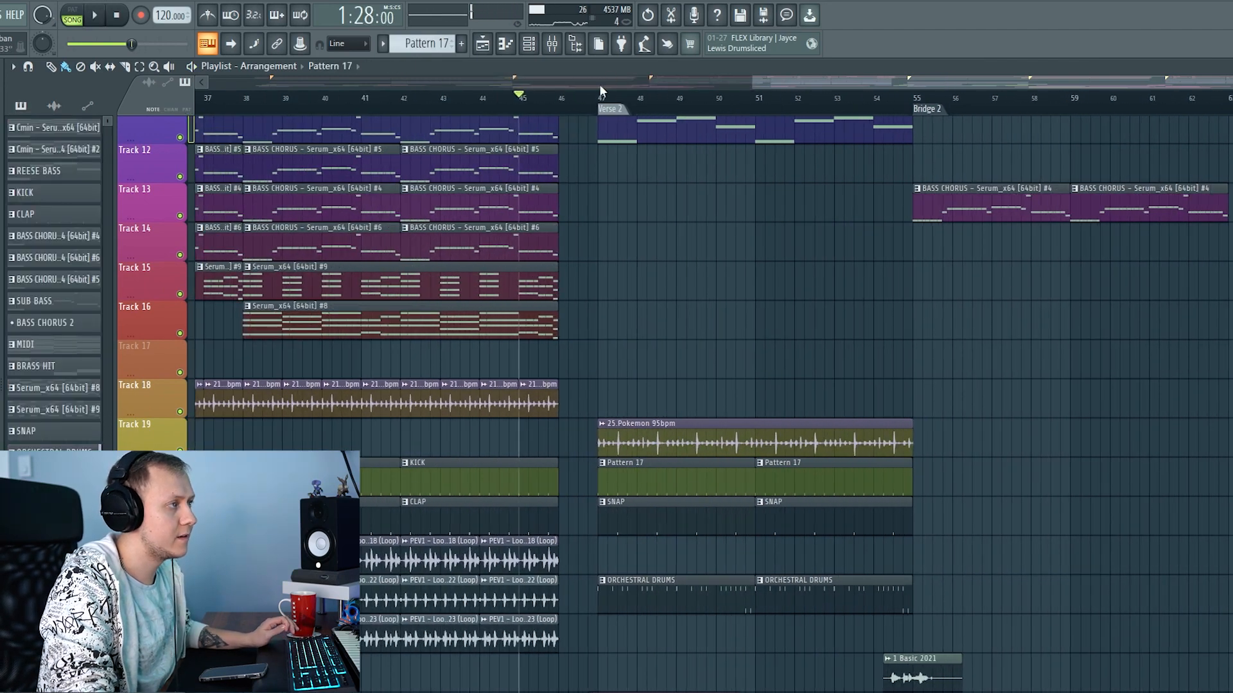
scroll(682, 419, "down", 3)
scroll(813, 467, "up", 1)
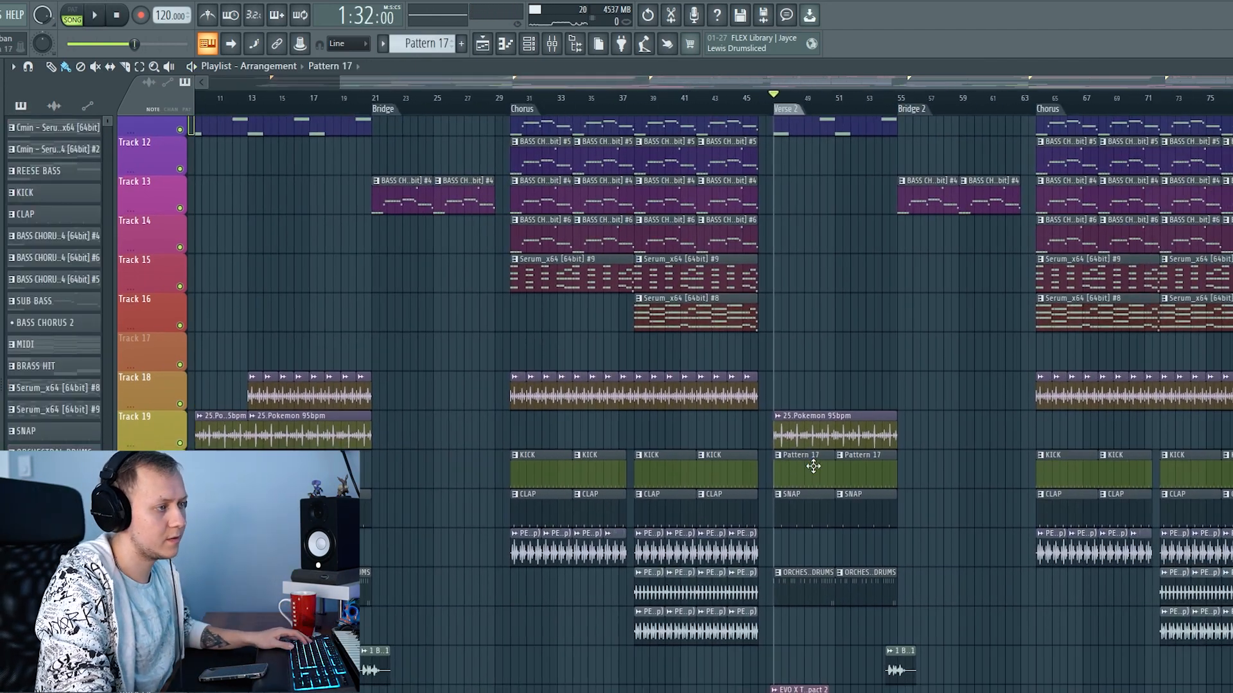
left_click_drag(742, 487, 874, 475)
left_click_drag(1055, 536, 936, 499)
left_click_drag(1073, 580, 930, 496)
left_click(1097, 545, "ctrl")
scroll(1093, 544, "up", 2)
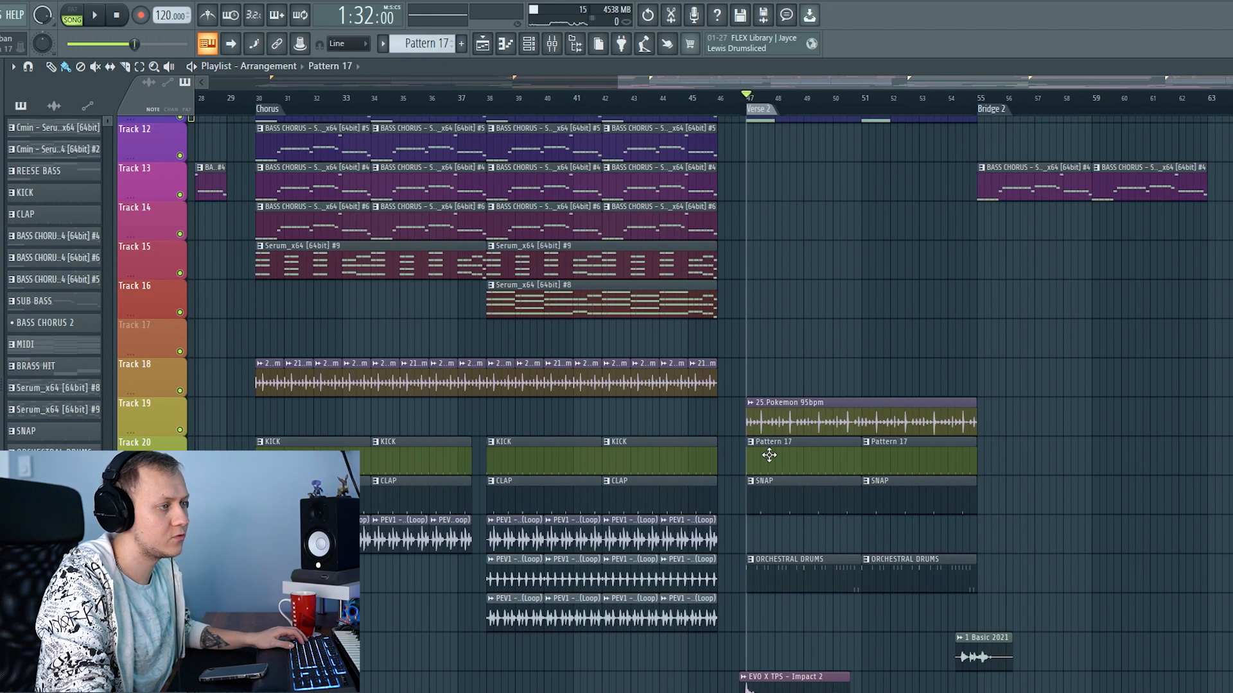
Play Pattern 17 on its own and inspect the KSHMR_Chest_Kick_02 channel's steps and sampler settings
left_click(79, 18)
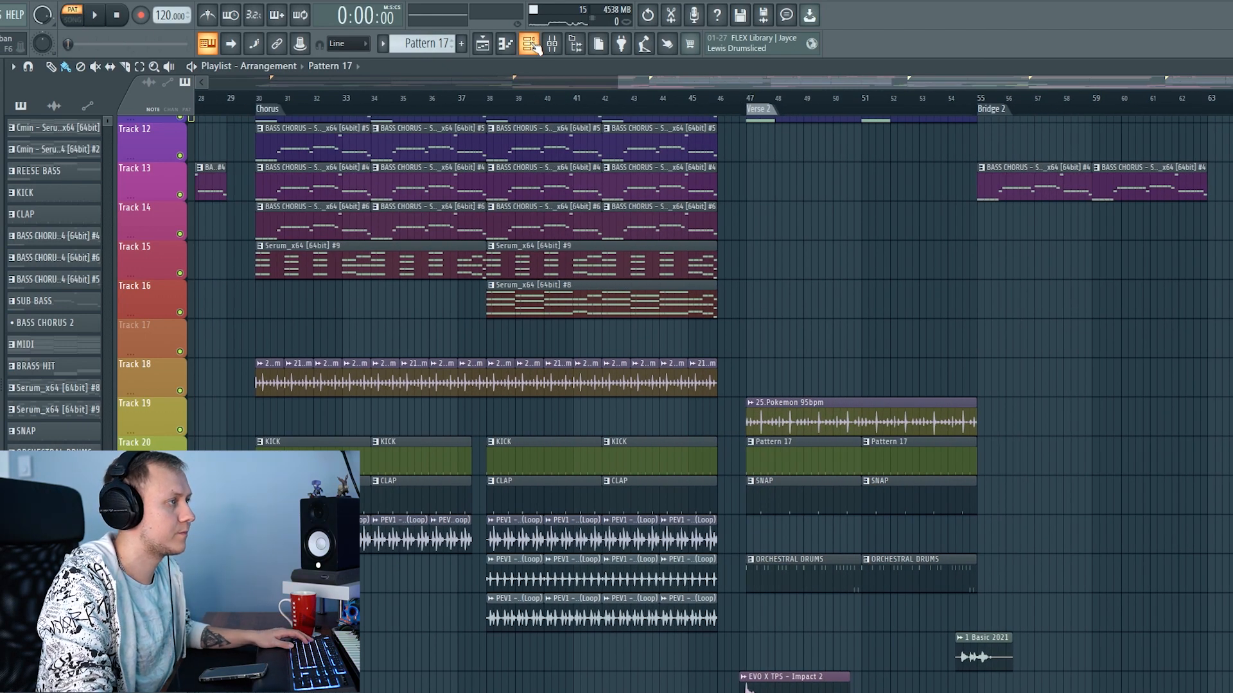
left_click(532, 45)
left_click(250, 353)
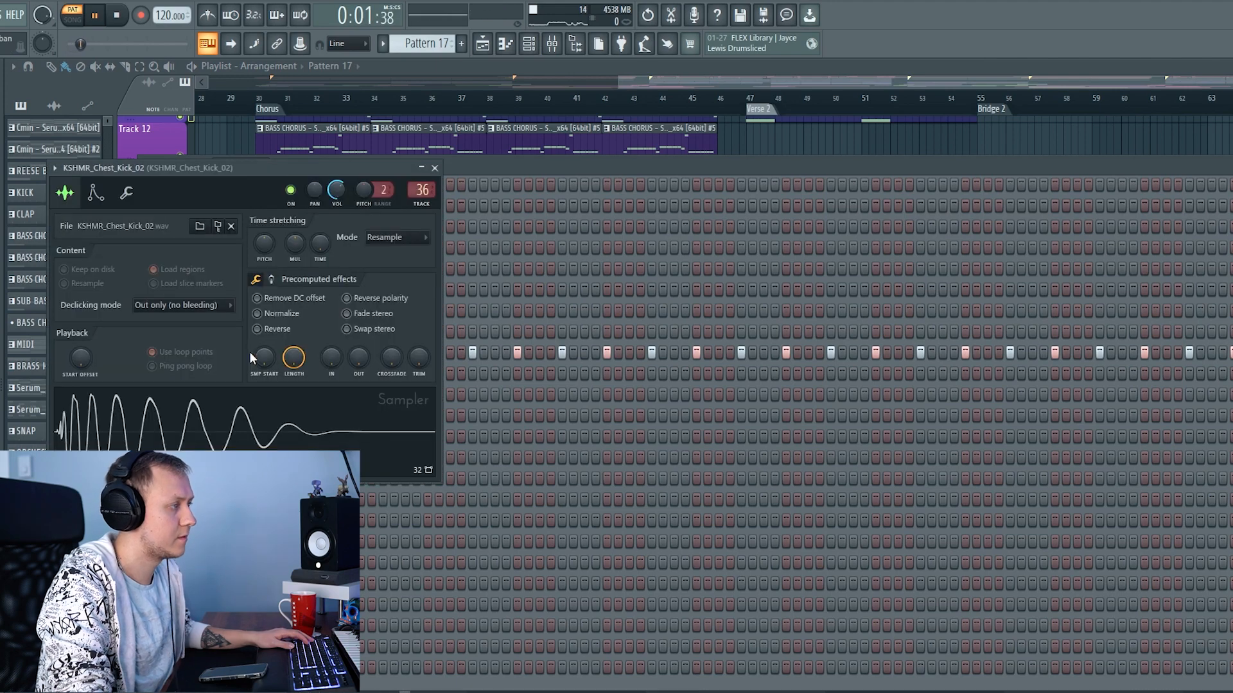
left_click(685, 85)
key("space")
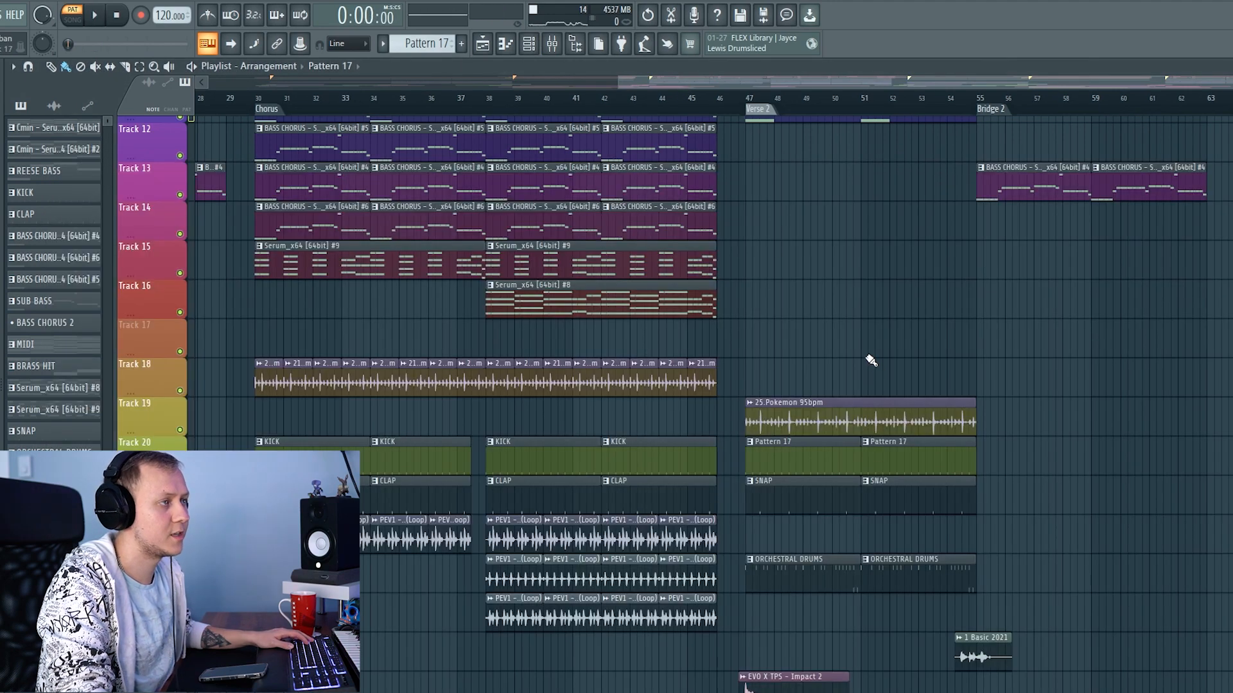
Return to song mode and play Verse 2 from bar 47, looking over its drum, bass and vocal tracks
left_click_drag(868, 355, 724, 388)
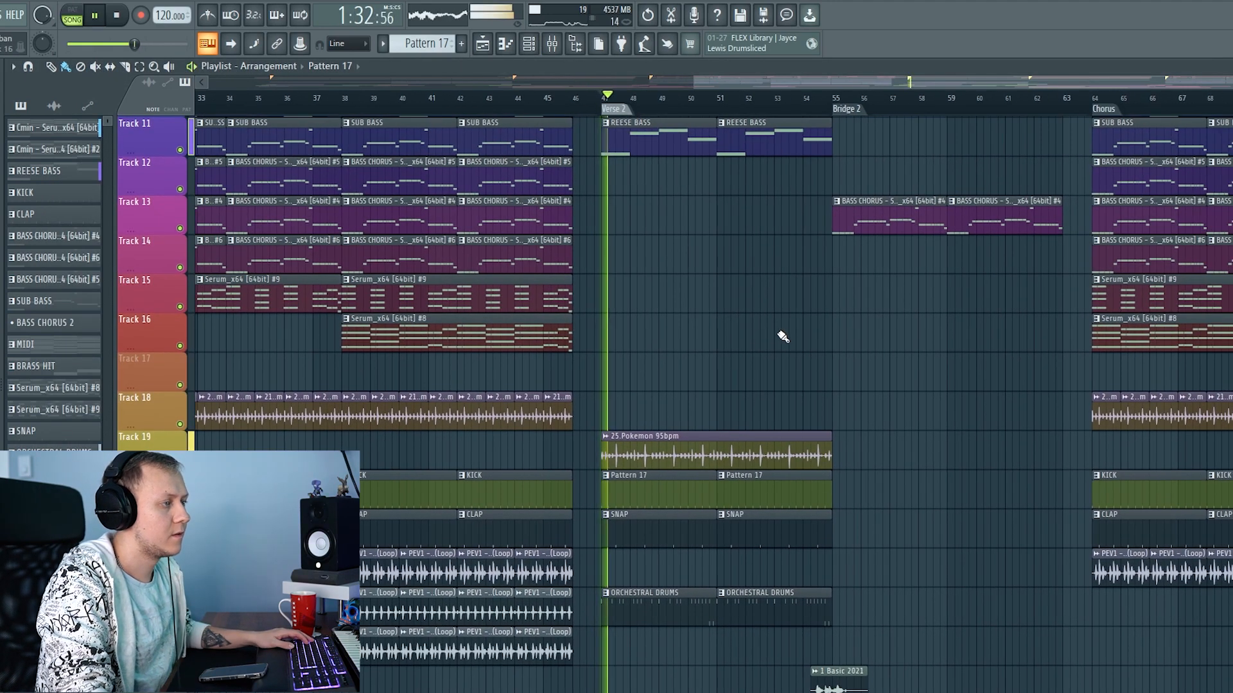
left_click_drag(758, 338, 394, 368)
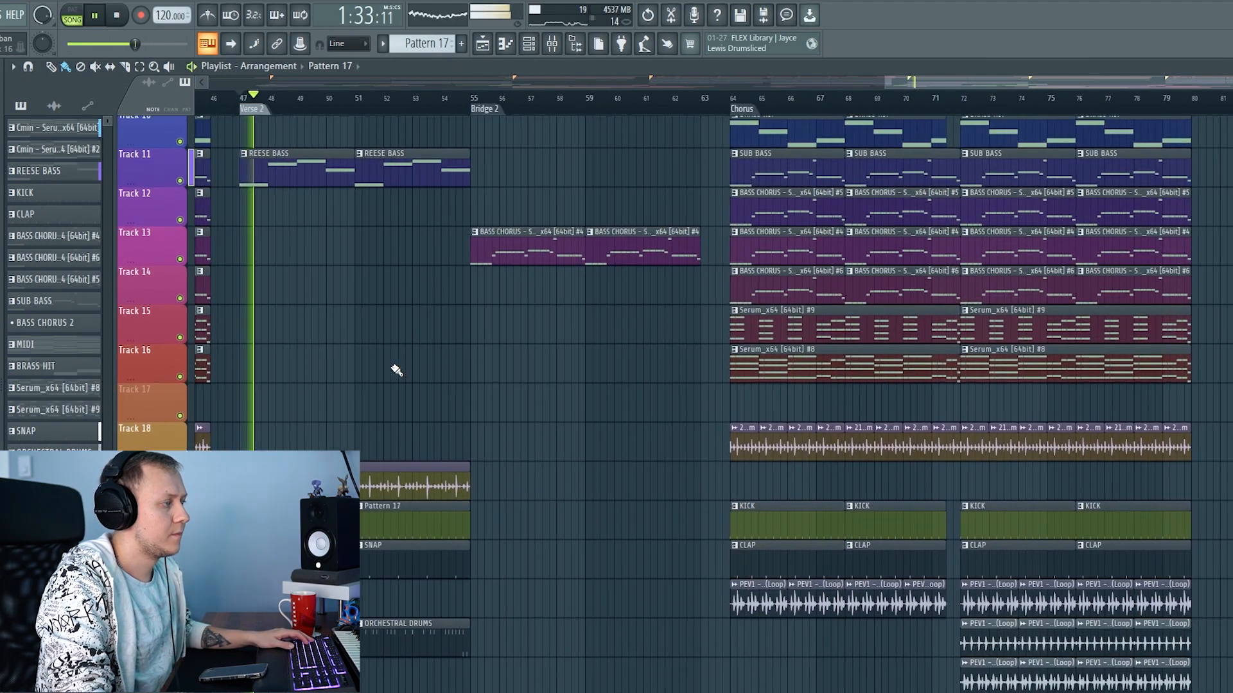
scroll(394, 431, "up", 3)
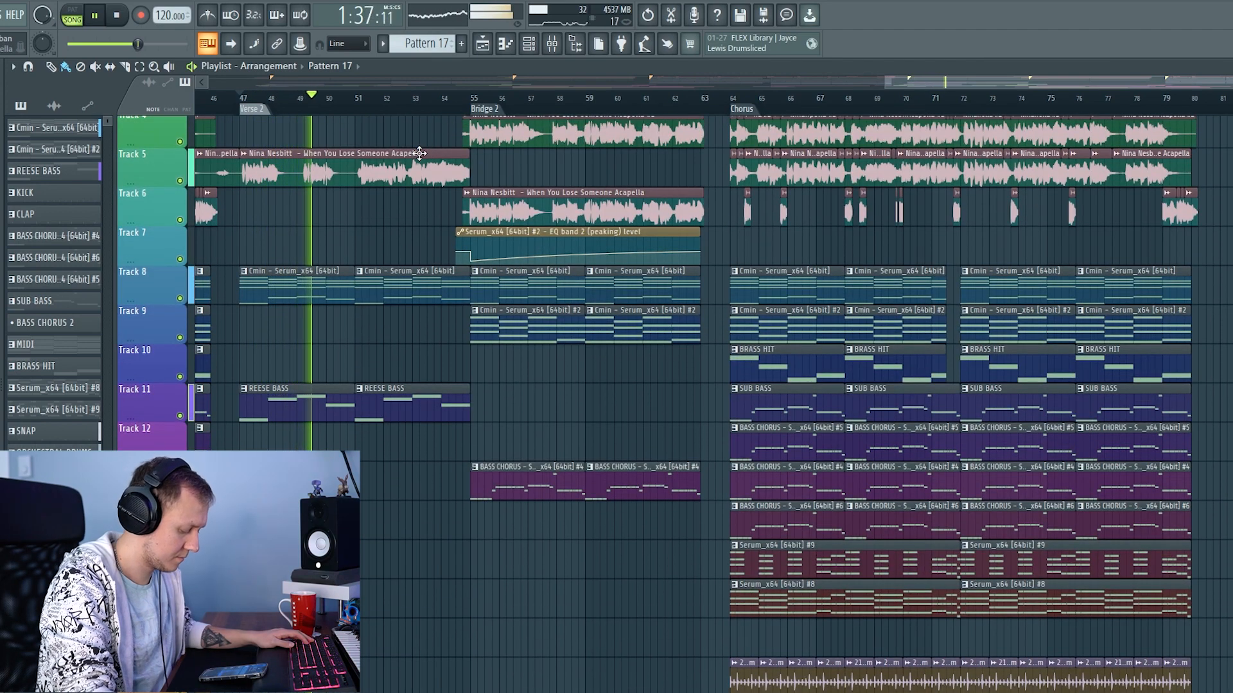
key("space")
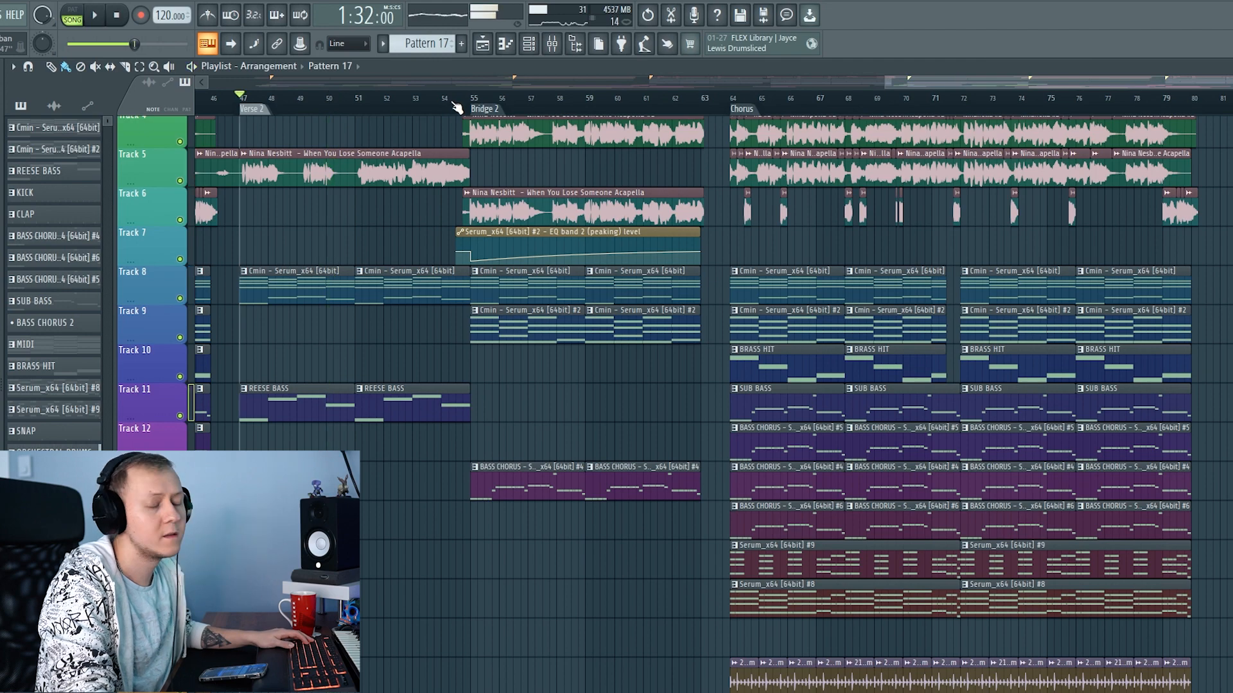
Play the transition from bar 54 at the end of Verse 2 into Bridge 2, looking over its drum, vocal and automation tracks
left_click(448, 102)
scroll(413, 371, "down", 5)
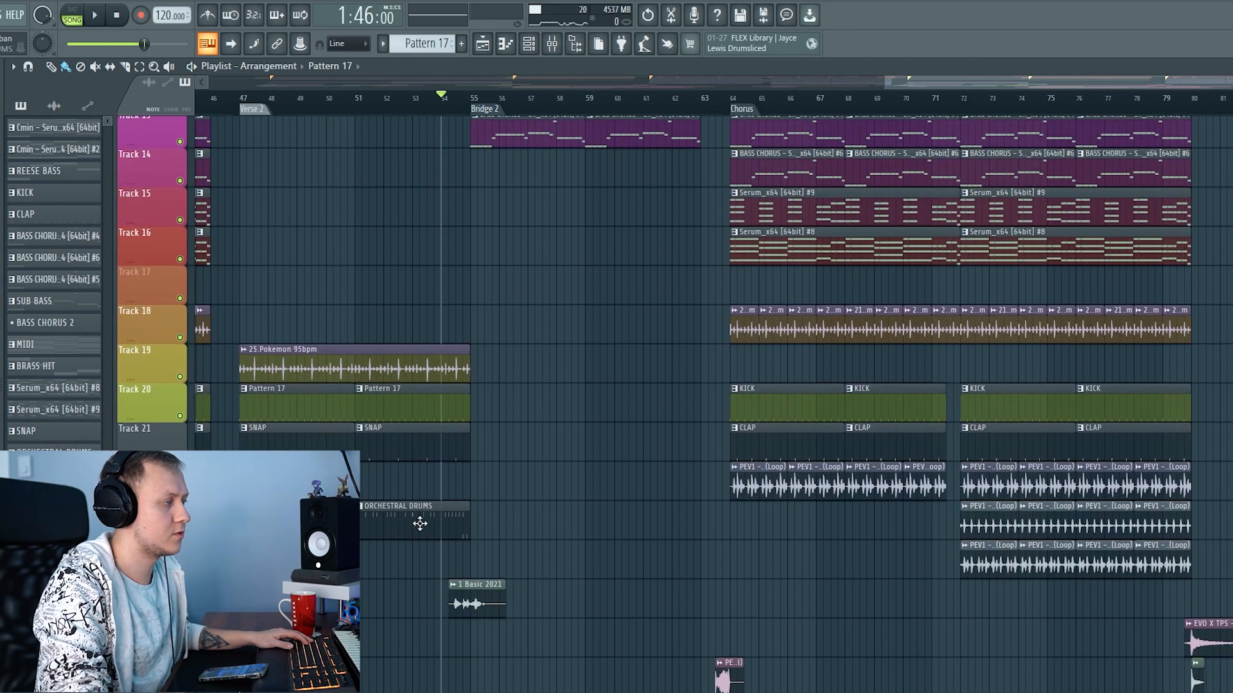
scroll(411, 419, "up", 3, "ctrl")
key("space")
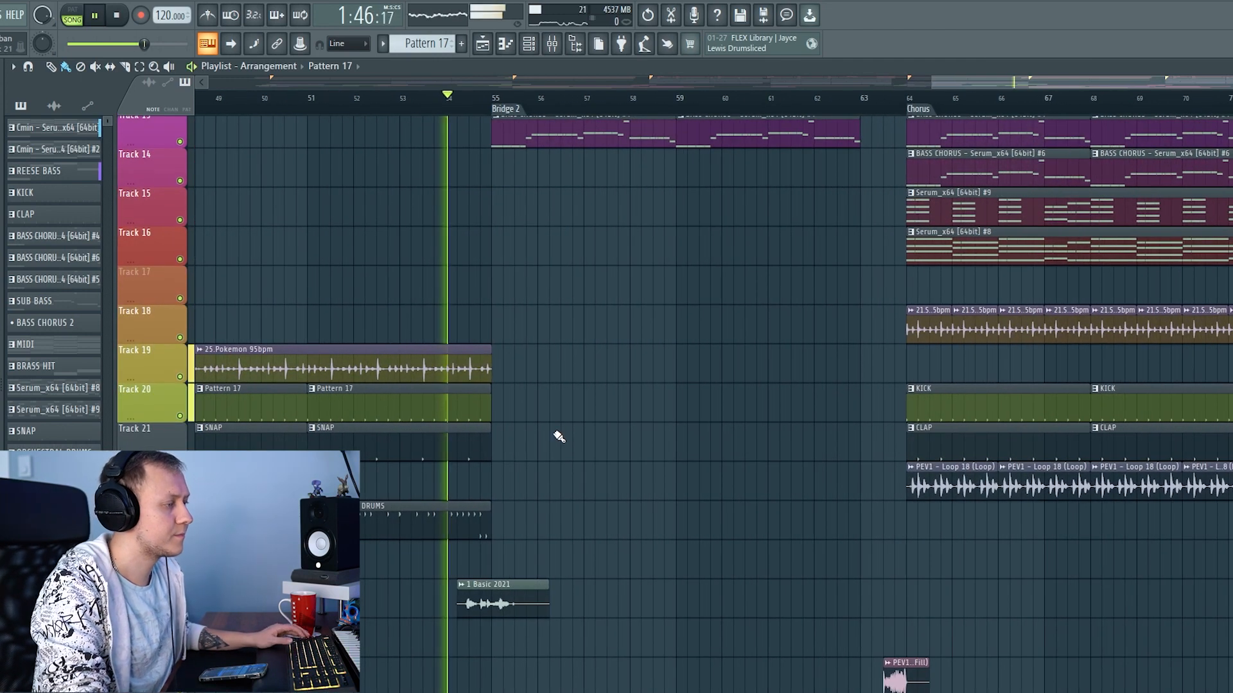
scroll(559, 427, "up", 4)
scroll(559, 424, "up", 5)
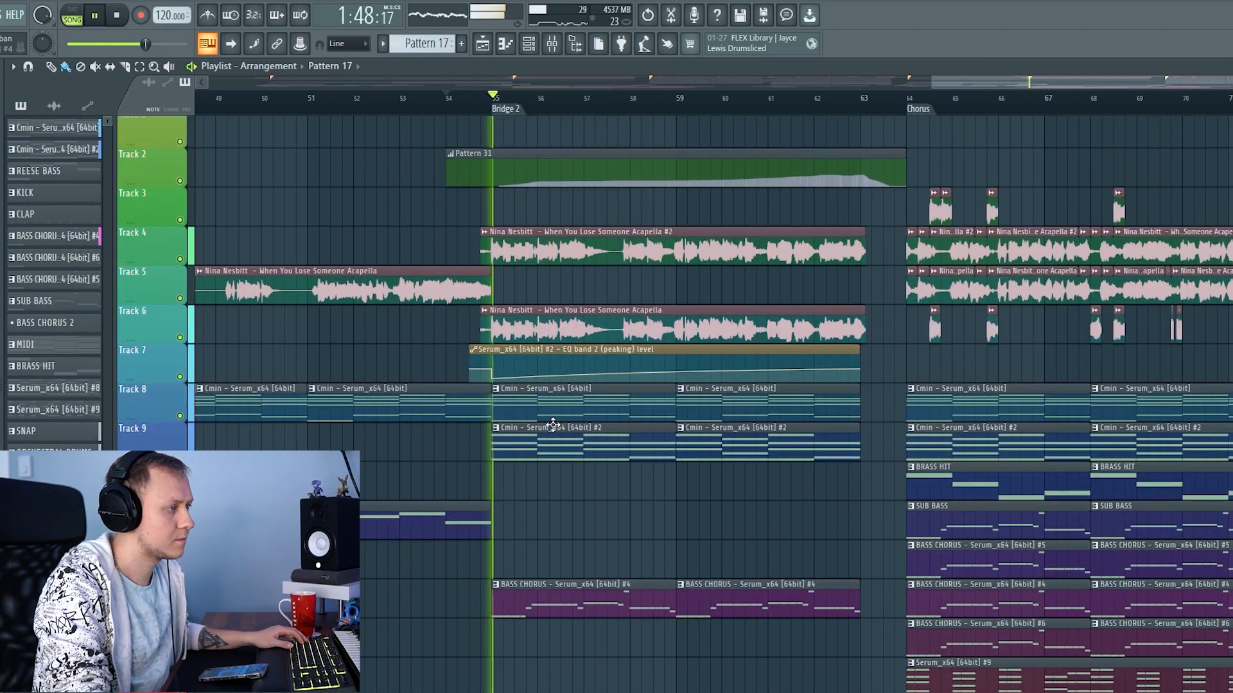
scroll(973, 479, "down", 5, "ctrl")
key("space")
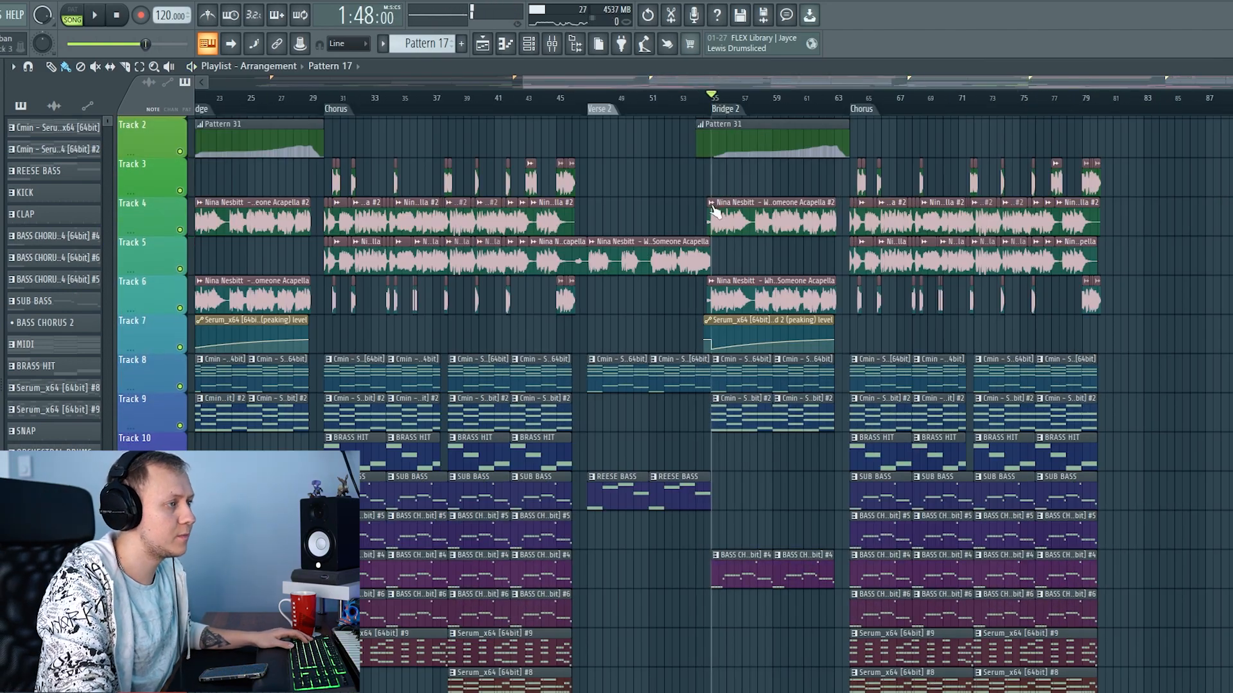
Compare the instrument, vocal and transition-effect tracks of the first bridge with those of Bridge 2
scroll(711, 138, "left", 5)
scroll(757, 462, "down", 5)
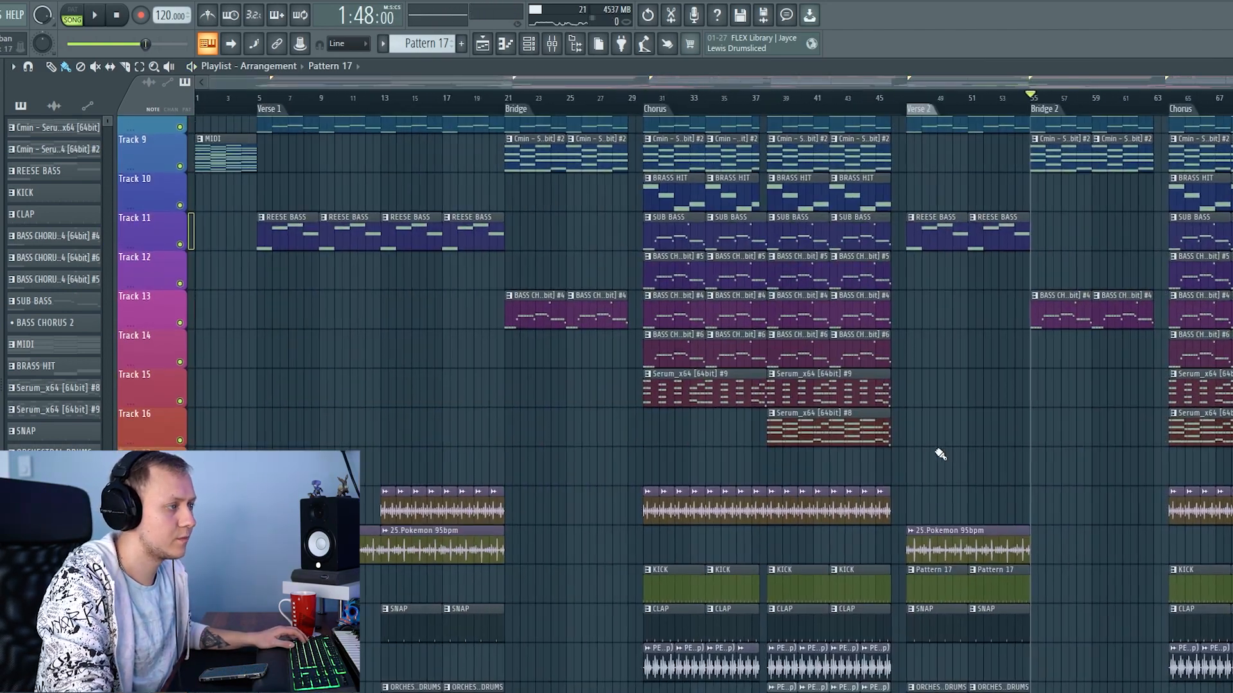
scroll(941, 454, "down", 12)
scroll(876, 459, "right", 4)
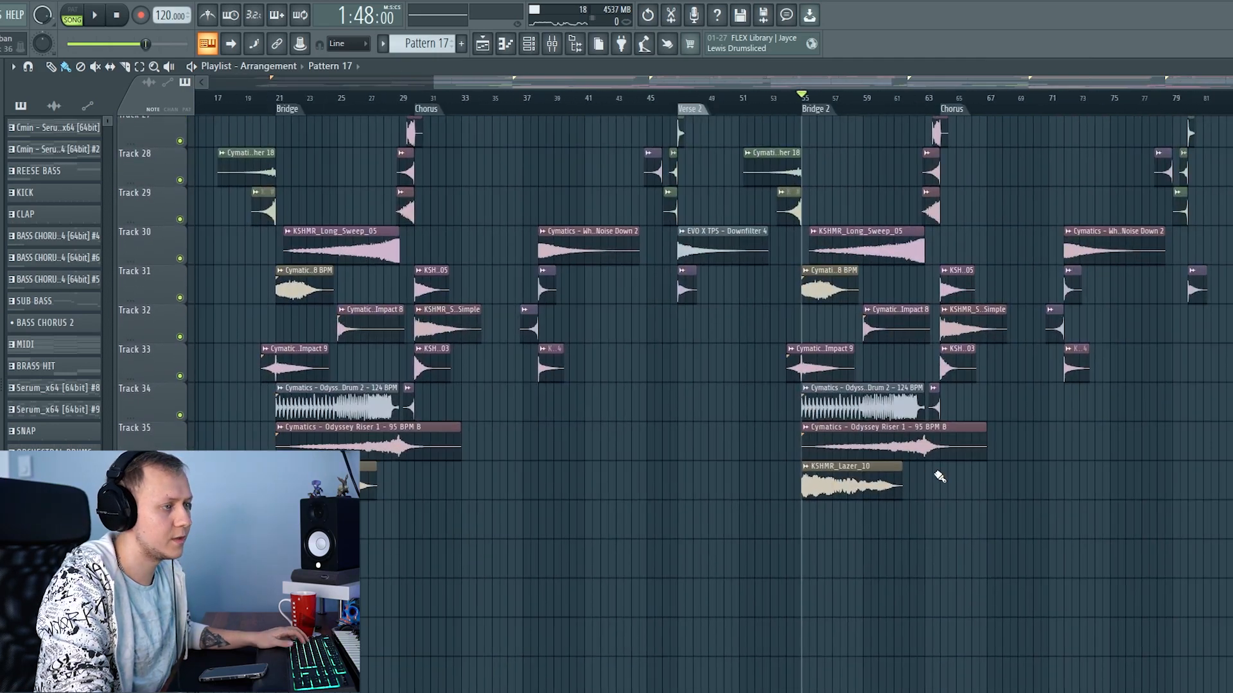
scroll(939, 476, "up", 15)
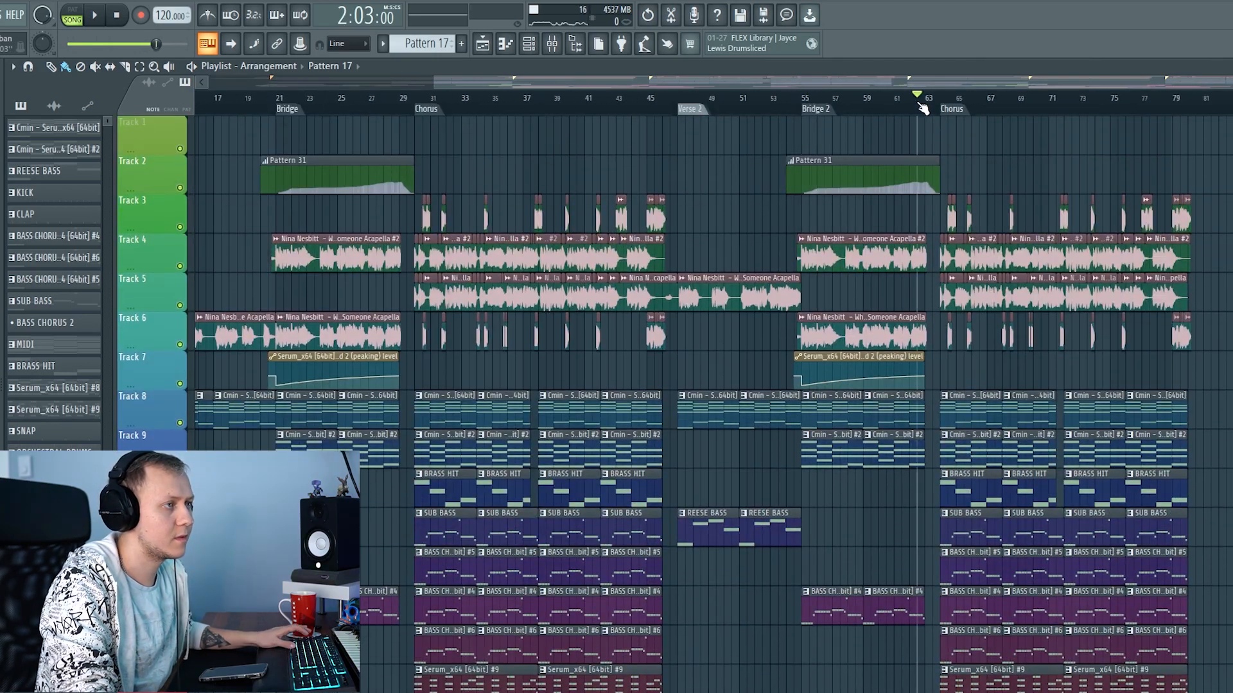
Play from the end of Bridge 2 into the final chorus, looking over its vocal, chord, brass and bass tracks
key("space")
scroll(923, 109, "up", 3)
scroll(985, 413, "up", 3)
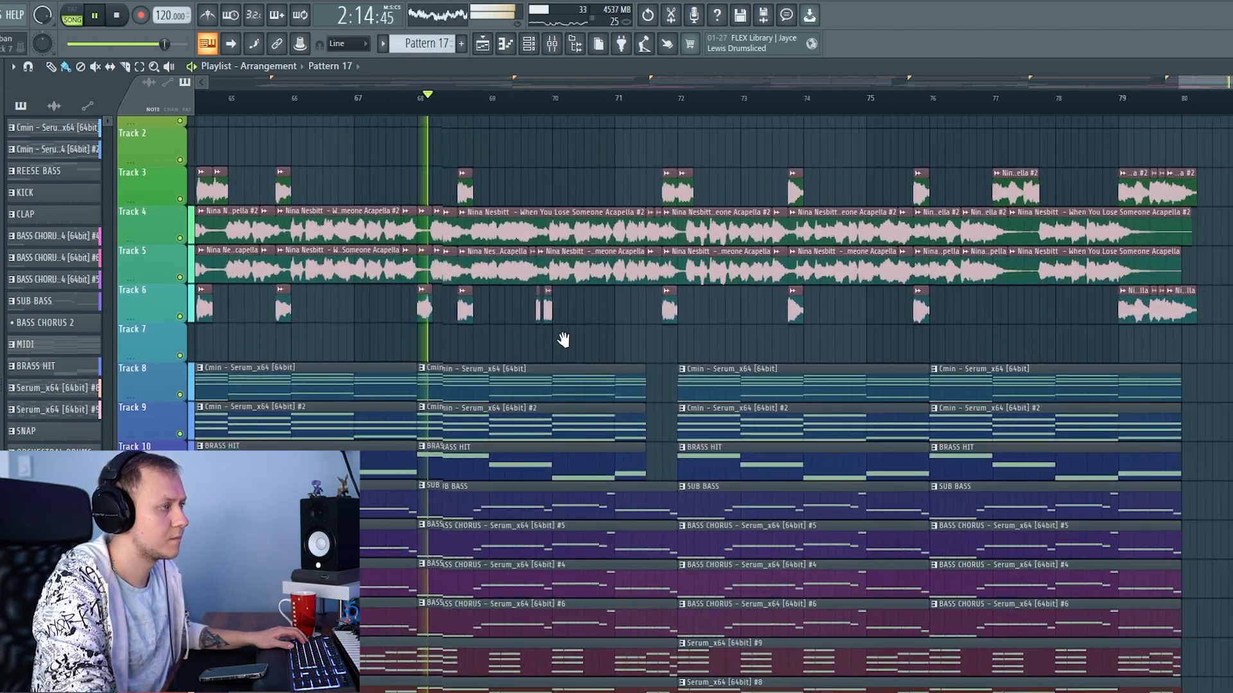
left_click_drag(563, 341, 531, 336)
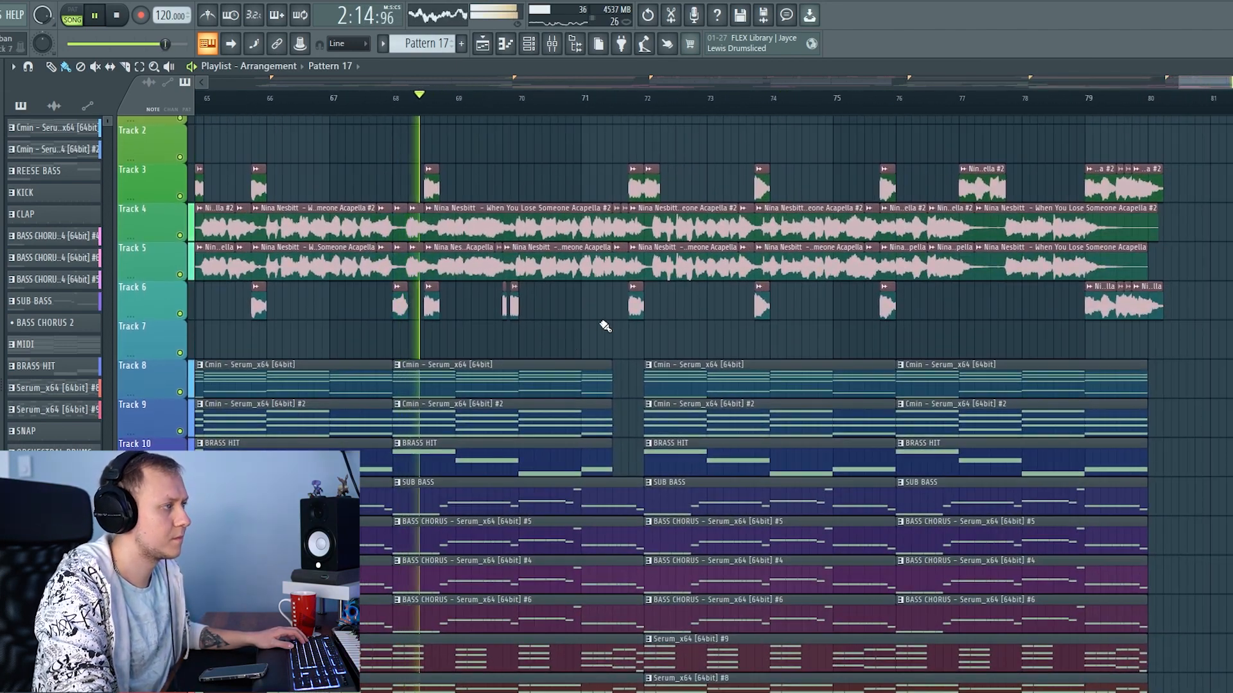
scroll(591, 382, "down", 7)
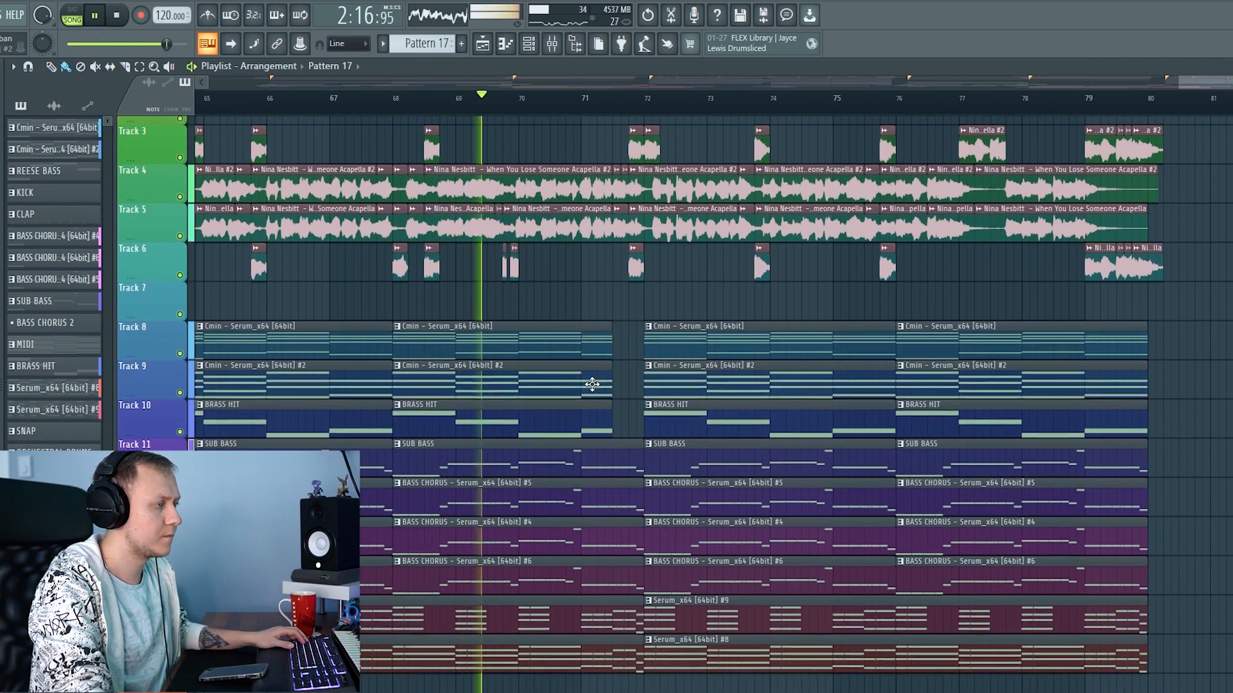
scroll(595, 383, "down", 4)
scroll(1136, 351, "up", 6)
scroll(1060, 350, "up", 2)
scroll(696, 350, "right", 5)
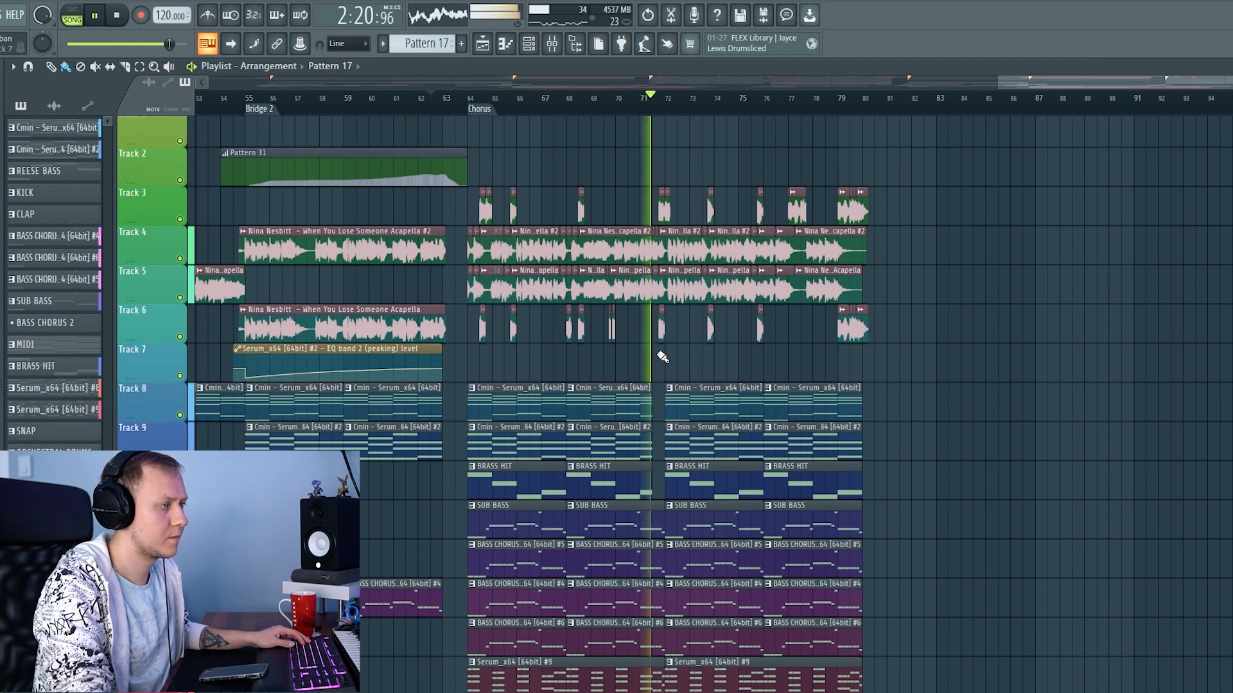
scroll(606, 212, "right", 5)
scroll(606, 212, "down", 2)
scroll(586, 317, "right", 2)
scroll(586, 317, "down", 6)
key("space")
Pick the Serum_x64 [64bit] #8 pattern on Track 16 and audition it on its own in pattern mode
scroll(472, 355, "down", 3)
scroll(472, 355, "left", 10)
scroll(472, 354, "down", 2)
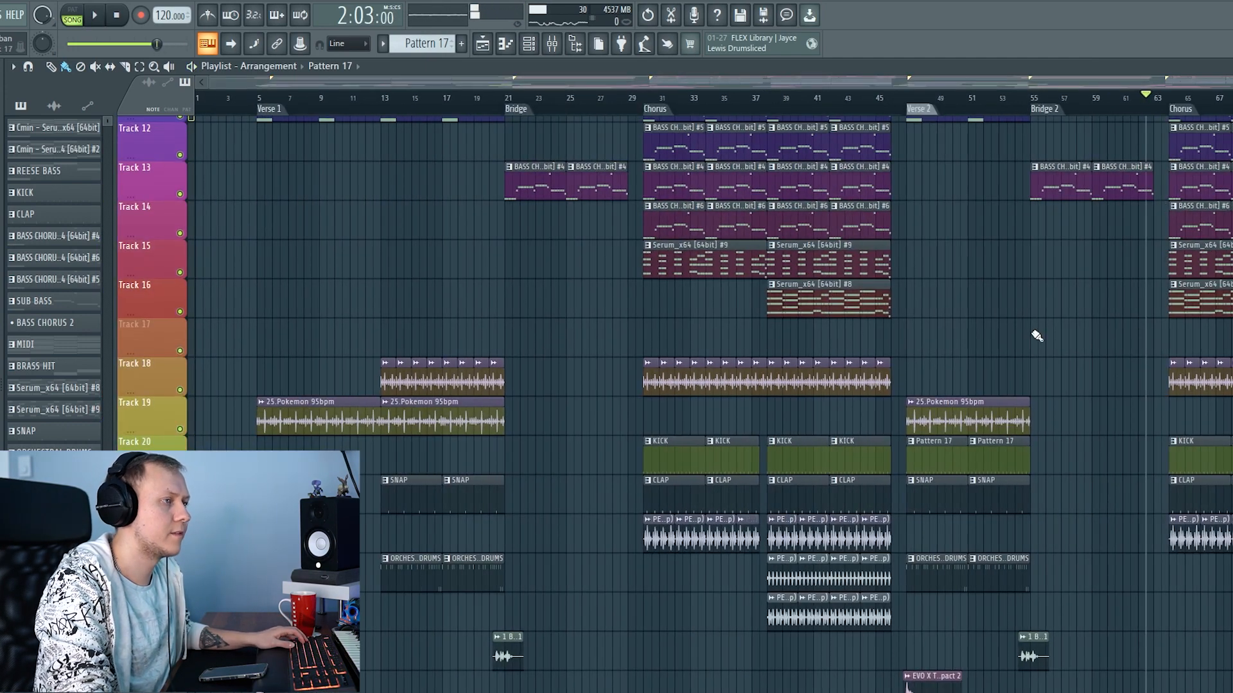
scroll(944, 336, "right", 5)
left_click(74, 24)
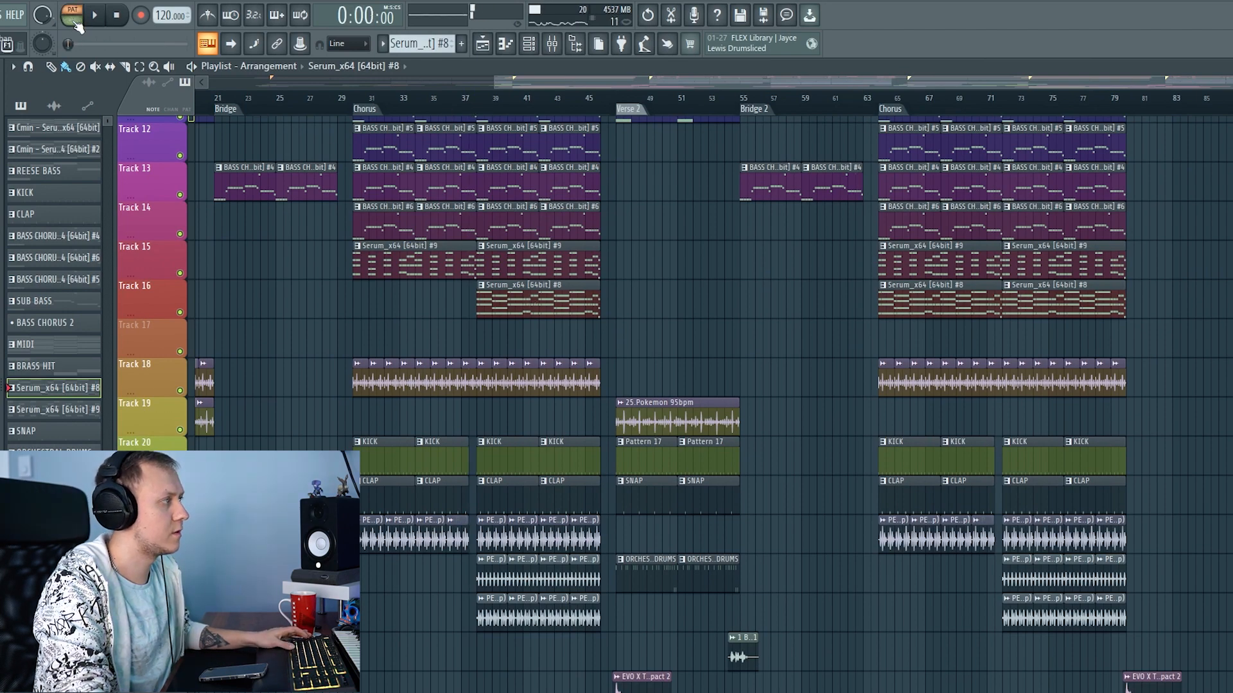
scroll(802, 148, "right", 2)
key("space")
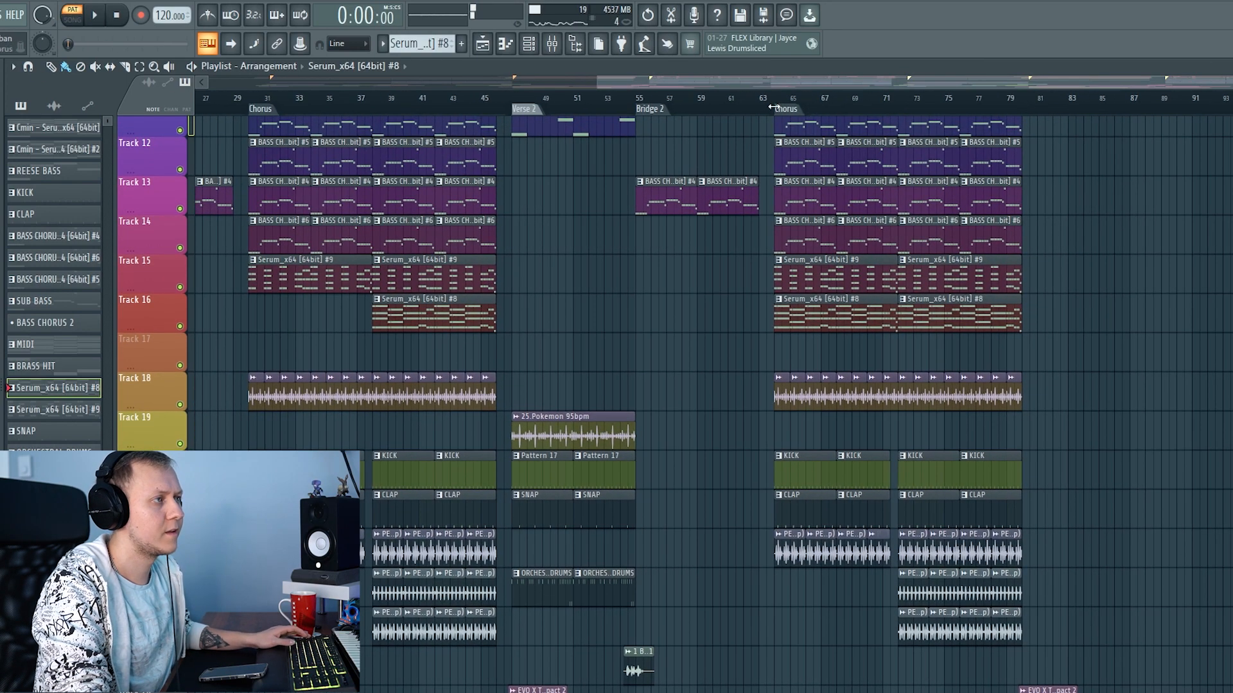
Return to song mode at the final chorus and compare Track 16's Serum_x64 [64bit] #8 clips with the first chorus
left_click(776, 99)
scroll(1015, 366, "up", 3)
scroll(707, 370, "right", 5)
scroll(367, 374, "right", 2)
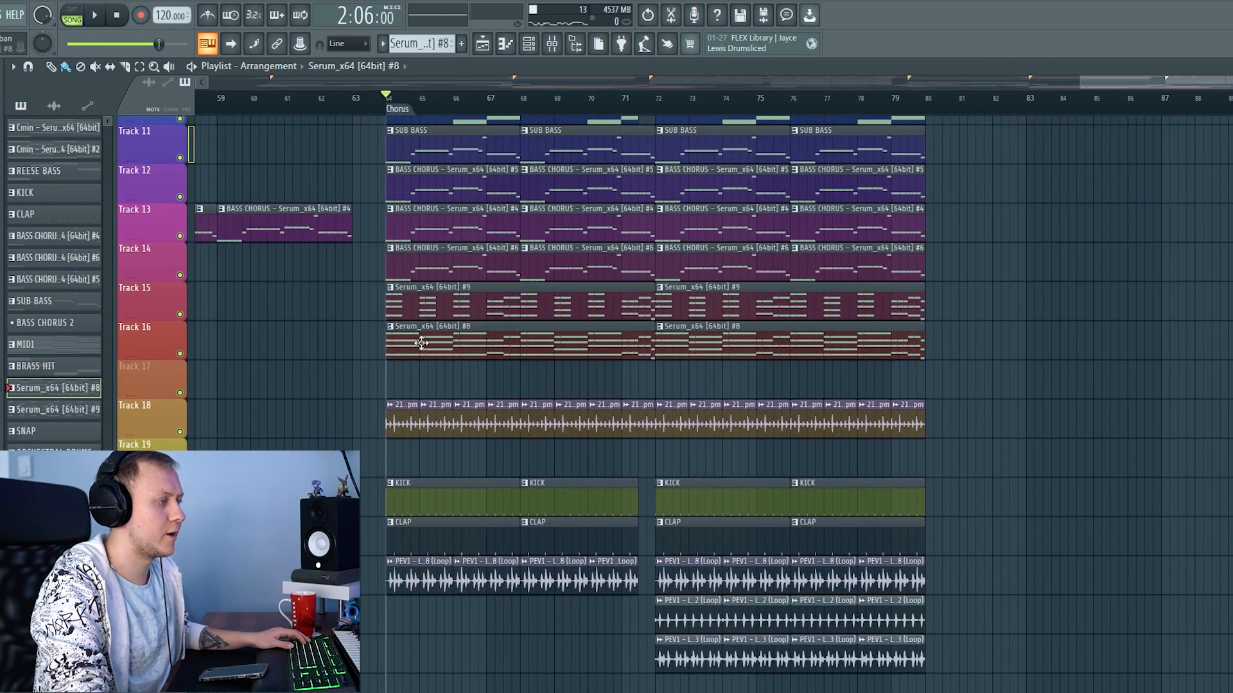
scroll(463, 353, "down", 1)
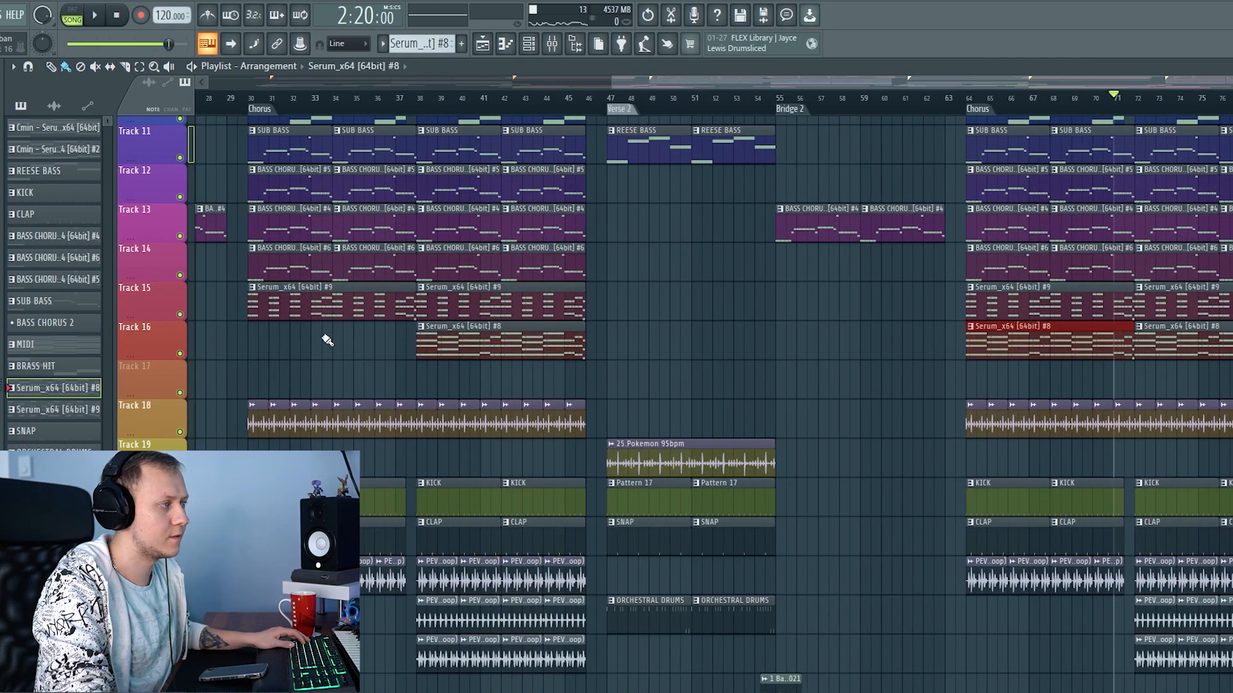
scroll(1027, 363, "right", 9)
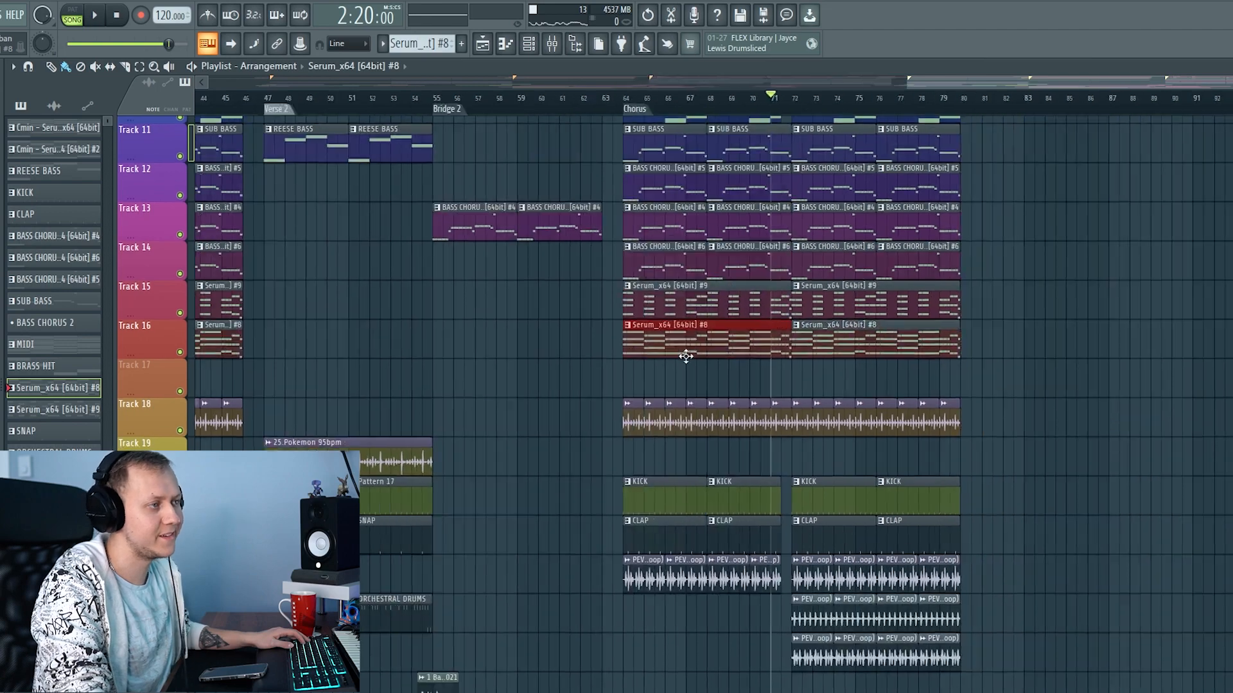
Play the second half of the final chorus from bar 71, examining its synth, bass and vocal layers
scroll(910, 359, "up", 10)
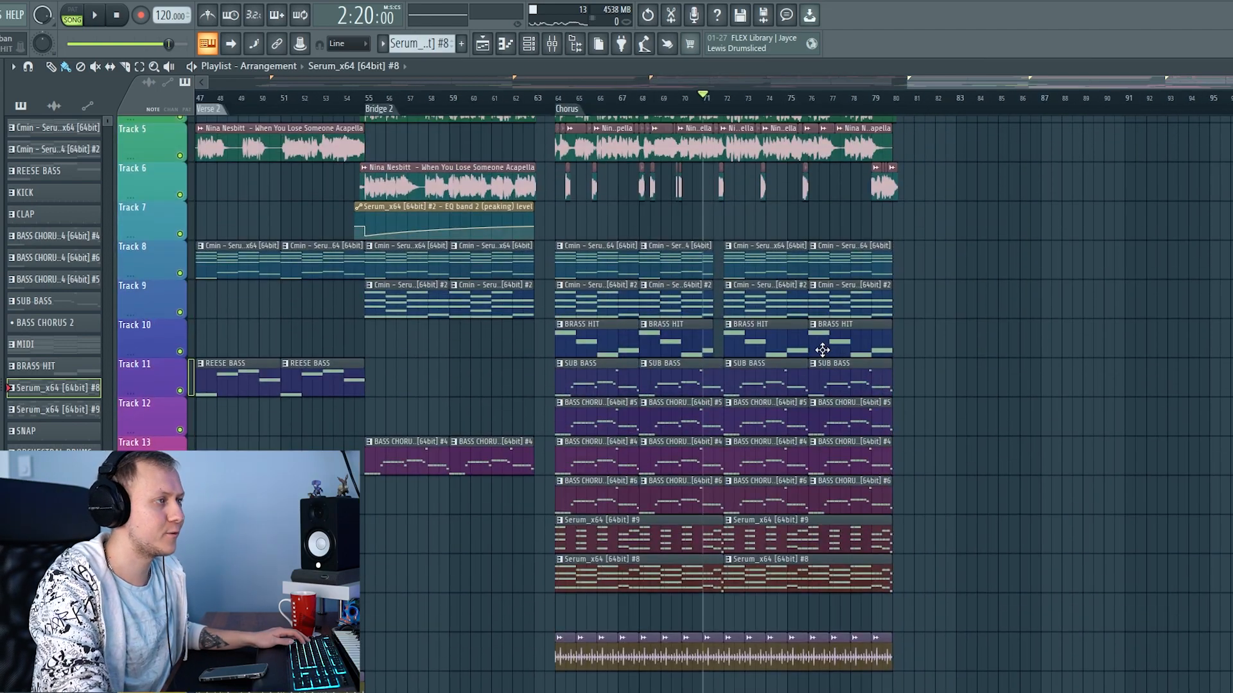
key("space")
scroll(877, 341, "down", 14)
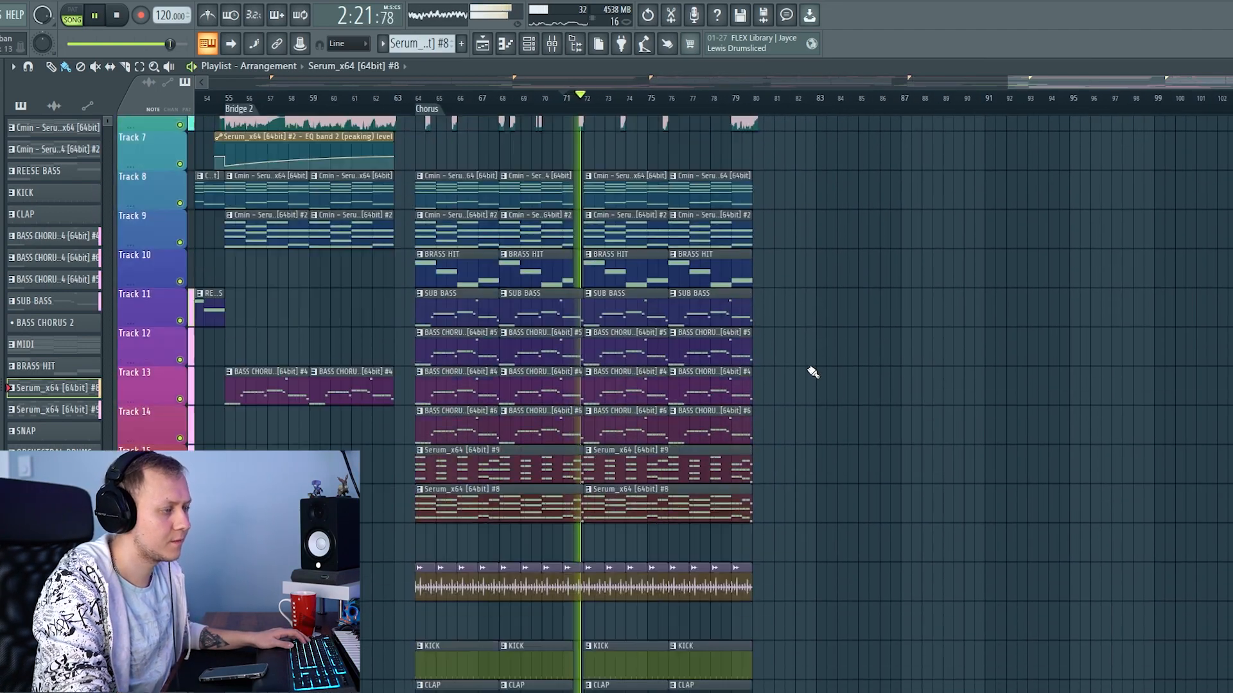
scroll(889, 372, "up", 13)
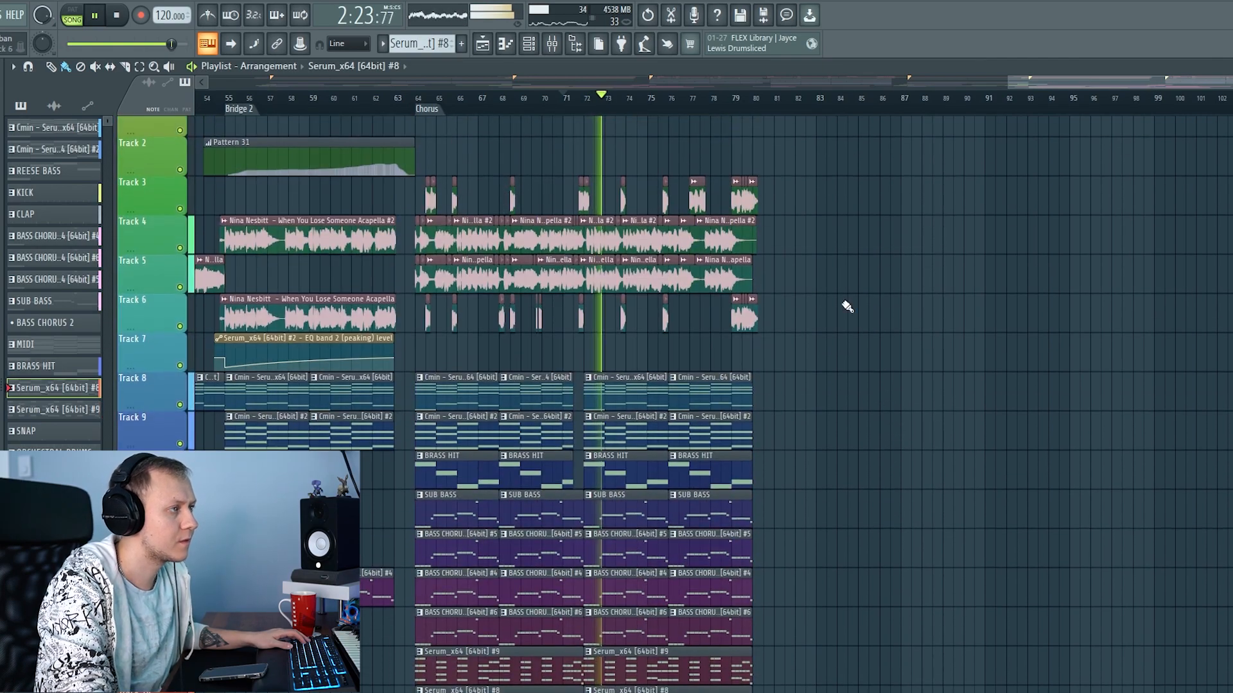
Play the song's ending from bar 78 and examine the drum loops, impact and transition effects that close the chorus
left_click(716, 107)
scroll(819, 404, "down", 19)
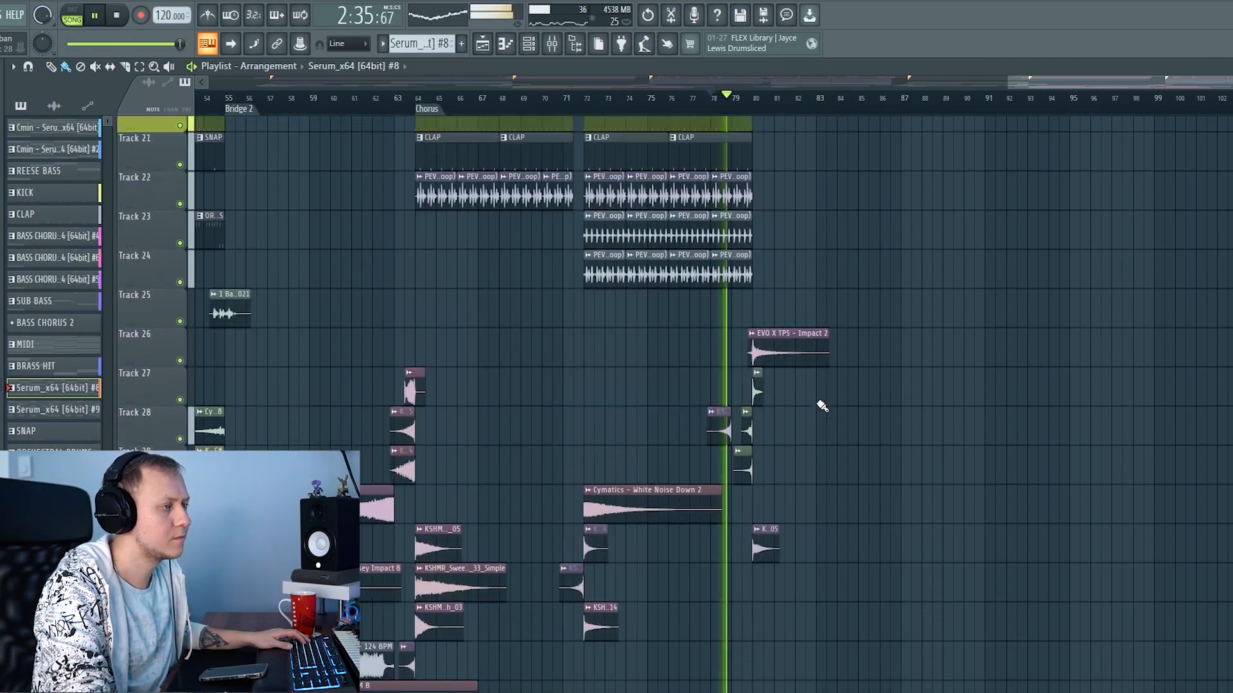
scroll(820, 405, "up", 14)
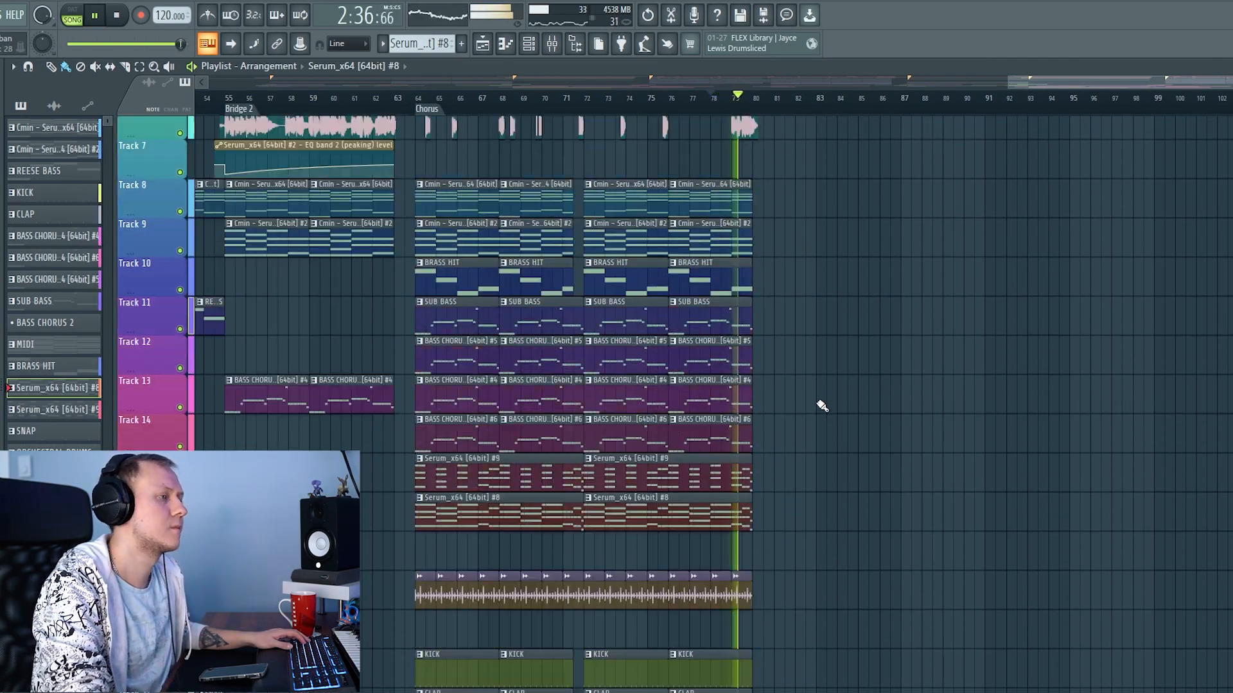
scroll(820, 407, "down", 17)
scroll(1046, 343, "up", 4)
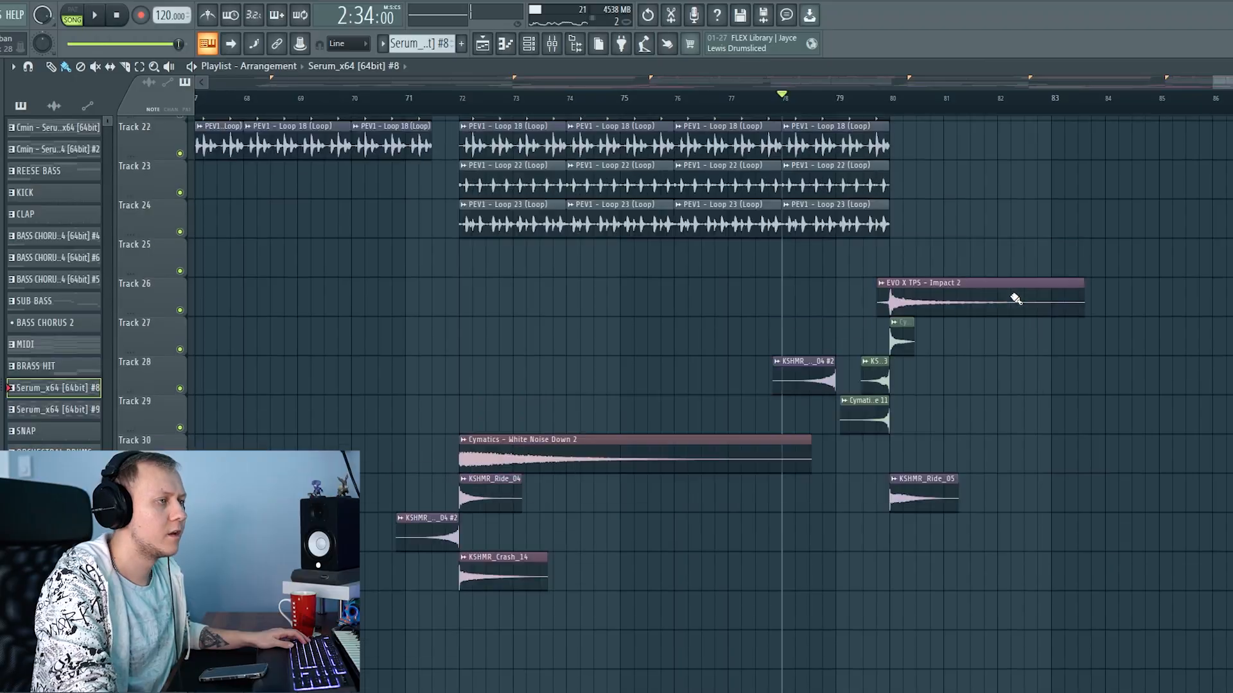
Set the playhead to the start of Verse 1 and look through the effect chains of the synth and loop inserts in the mixer
scroll(977, 262, "up", 12)
scroll(559, 166, "down", 3)
left_click_drag(621, 111, 511, 110)
scroll(886, 143, "down", 5)
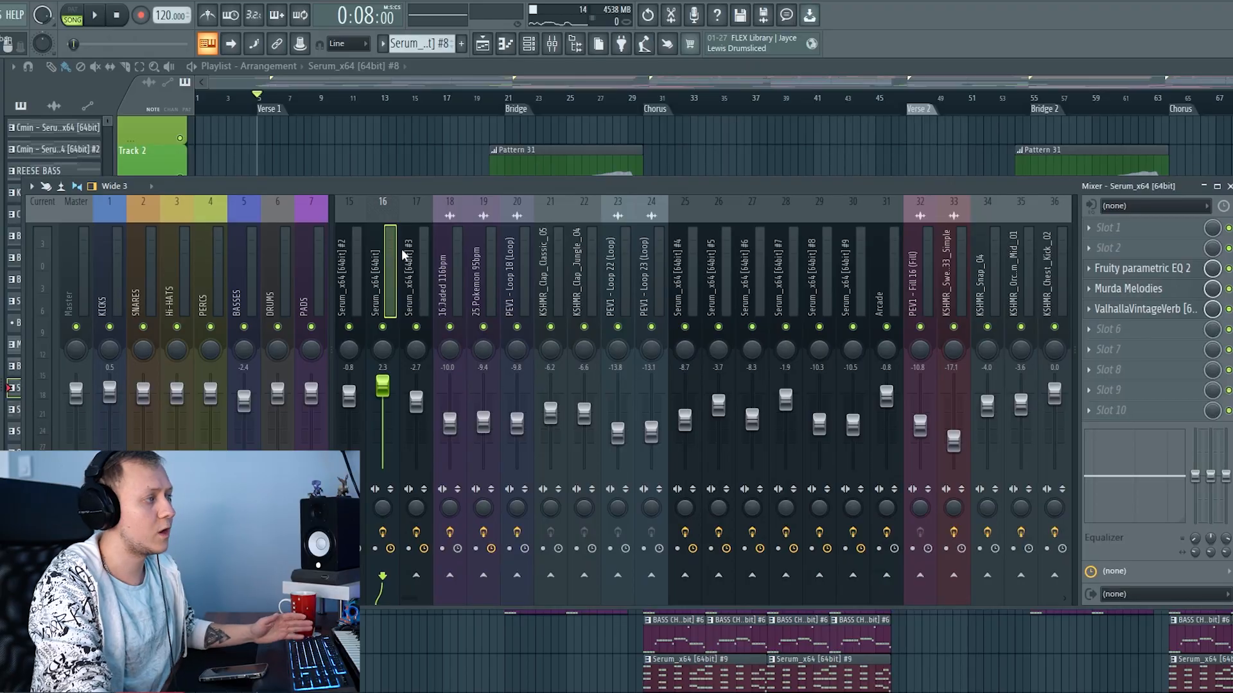
left_click(417, 275)
left_click(454, 289)
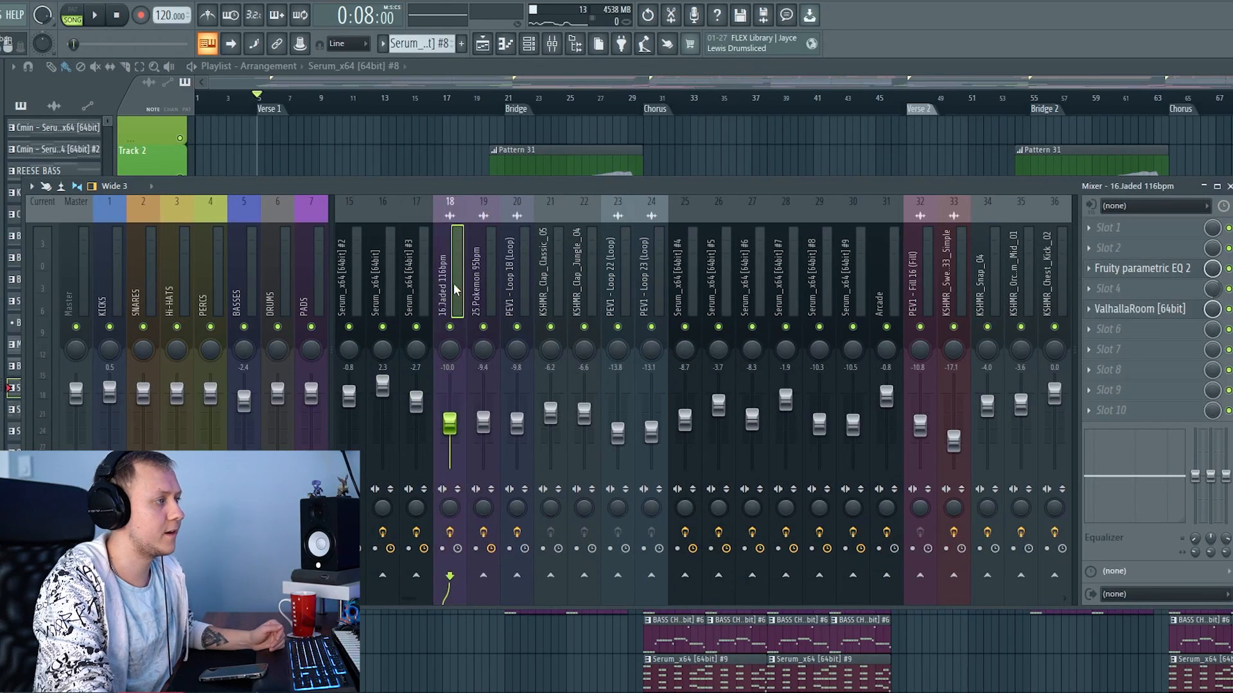
left_click(517, 293)
left_click(651, 292)
left_click(846, 296)
left_click(393, 294)
left_click(363, 297)
Inspect the FabFilter Pro-Q 3 curve on the DRUMS bus, then open that bus's DS-10 Drum Shaper
left_click(69, 290)
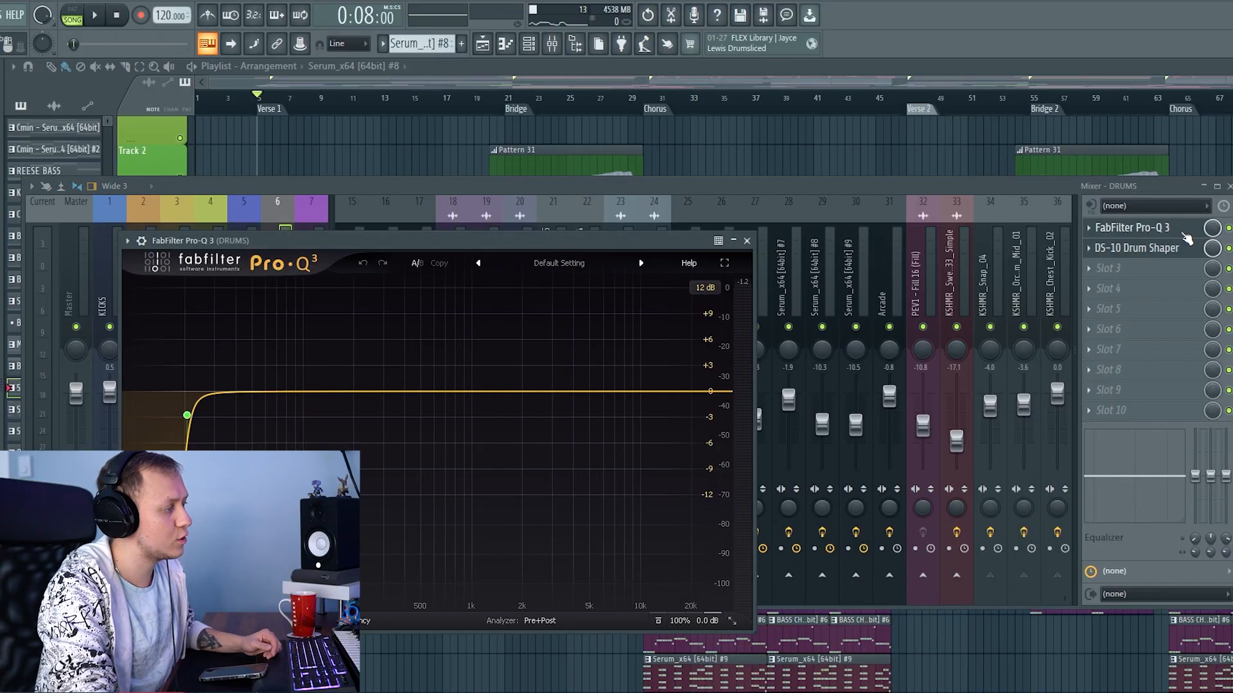
left_click(1183, 231)
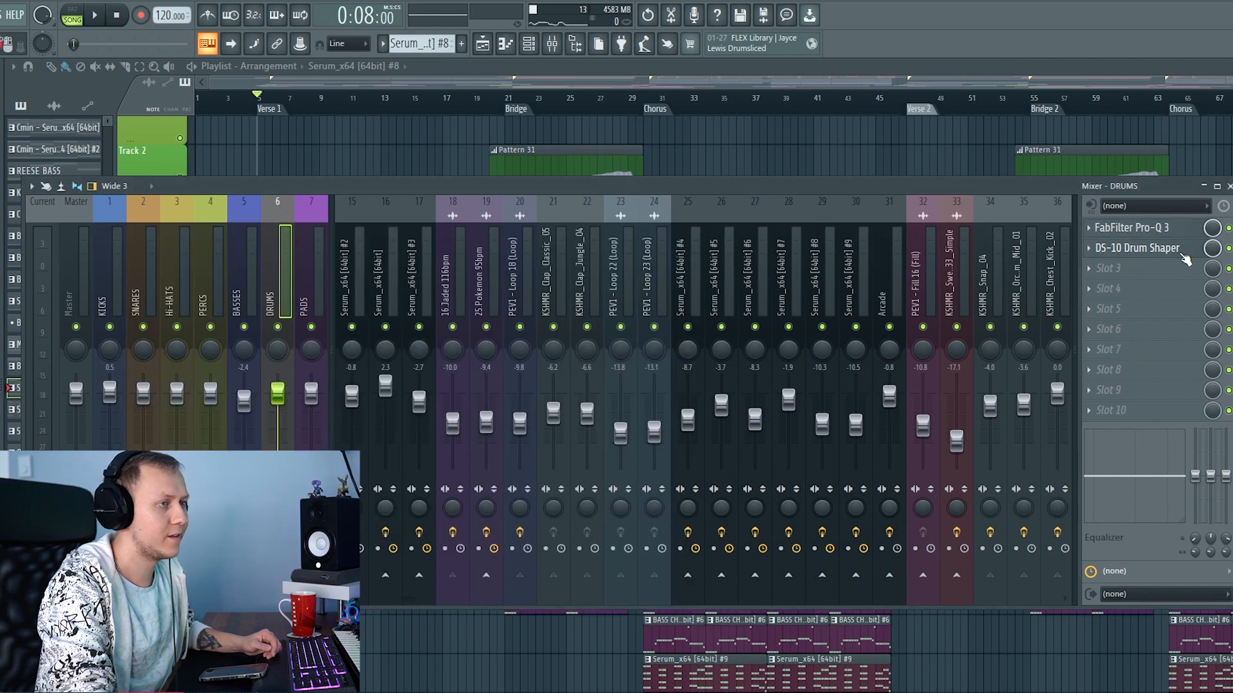
left_click(1182, 252)
left_click_drag(322, 251, 524, 242)
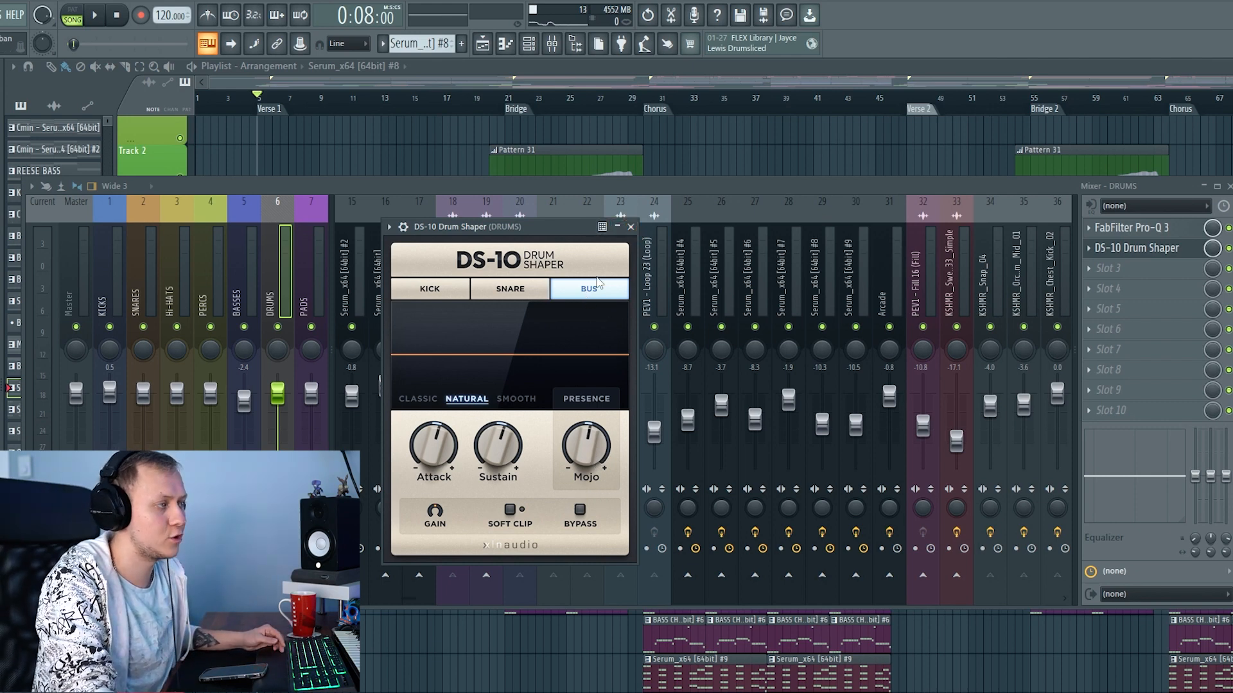
Compare the DS-10 Drum Shaper's Kick, Snare and Bus modes, leave it on Bus, and close the plugin
left_click(402, 291)
left_click(509, 289)
left_click(589, 289)
left_click(510, 289)
left_click(589, 289)
left_click(452, 296)
left_click(510, 289)
left_click(589, 289)
left_click(630, 227)
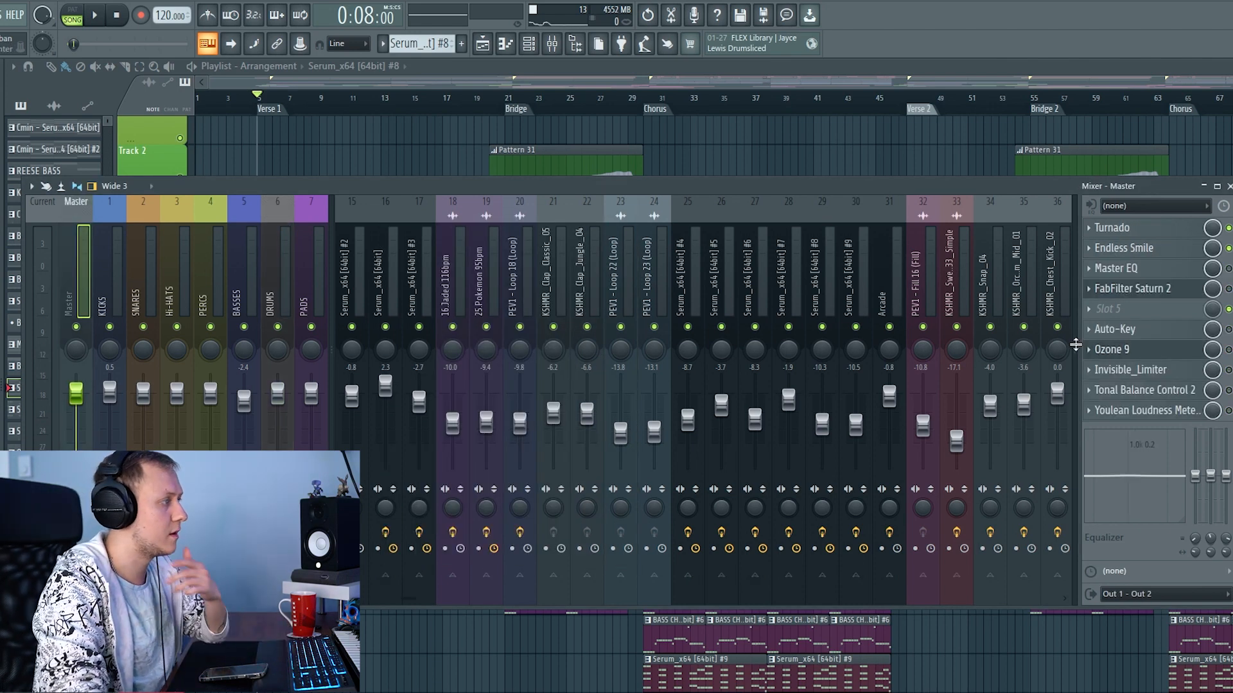
Open the Turnado effect on the Master track, examine its effect slots, and close it
left_click(1161, 231)
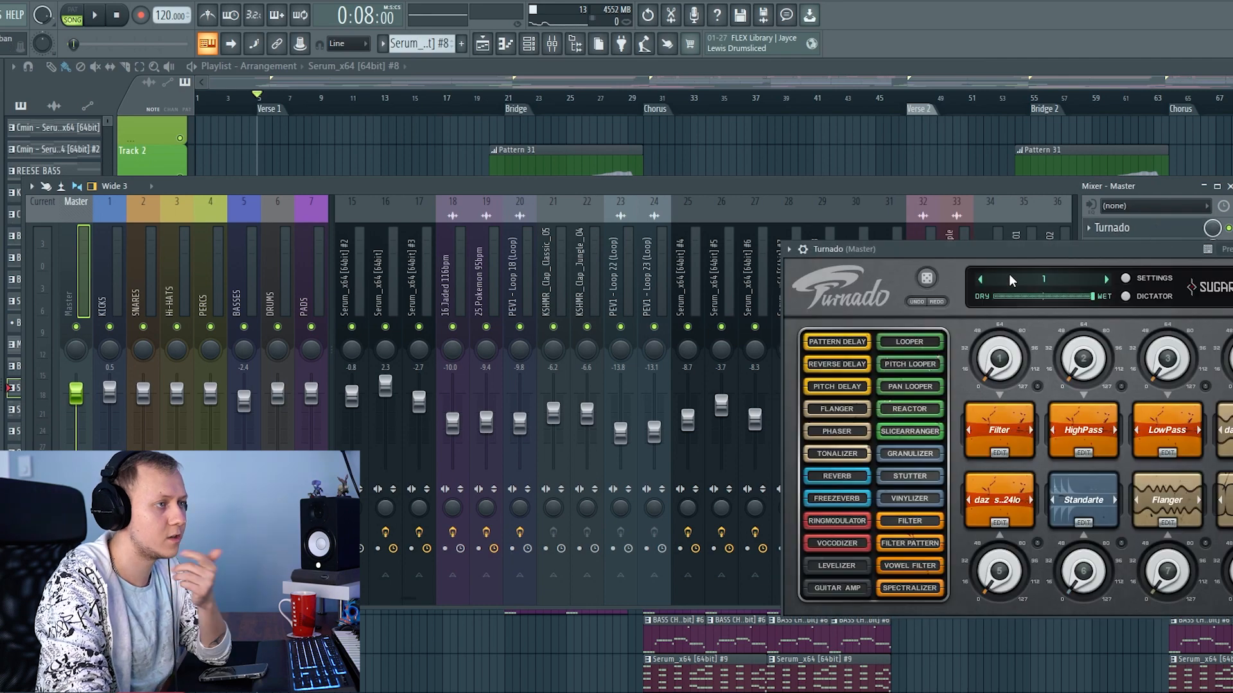
left_click_drag(885, 249, 379, 244)
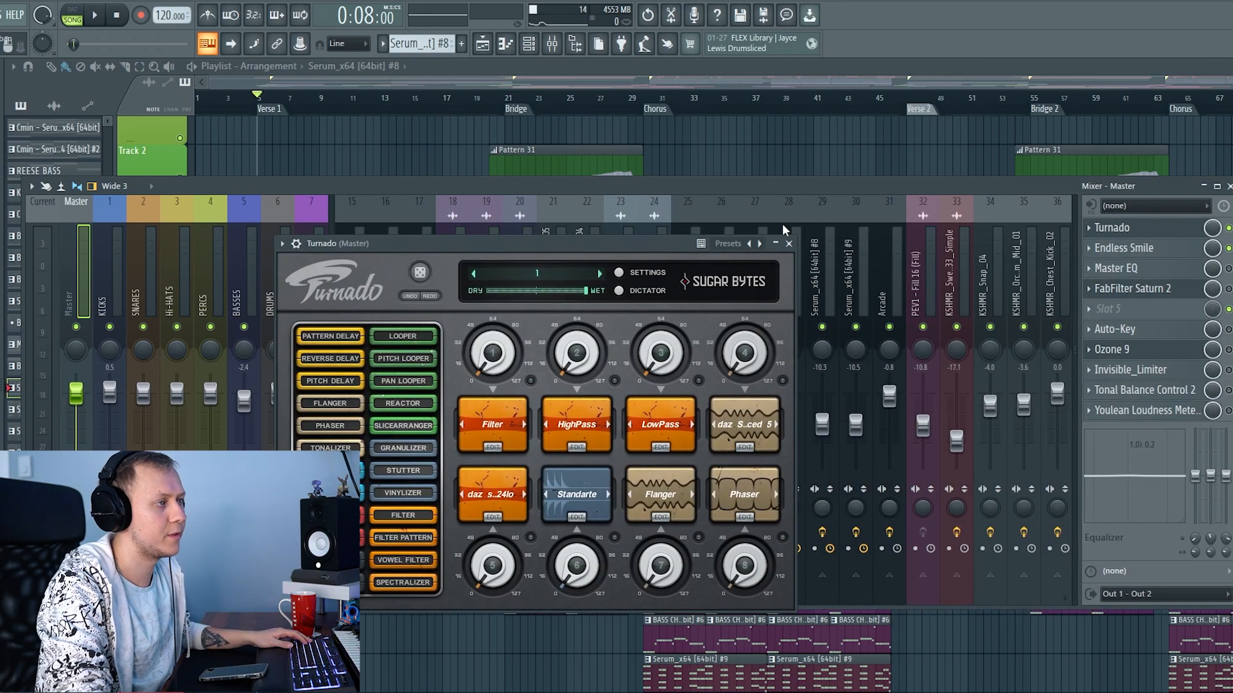
left_click(789, 244)
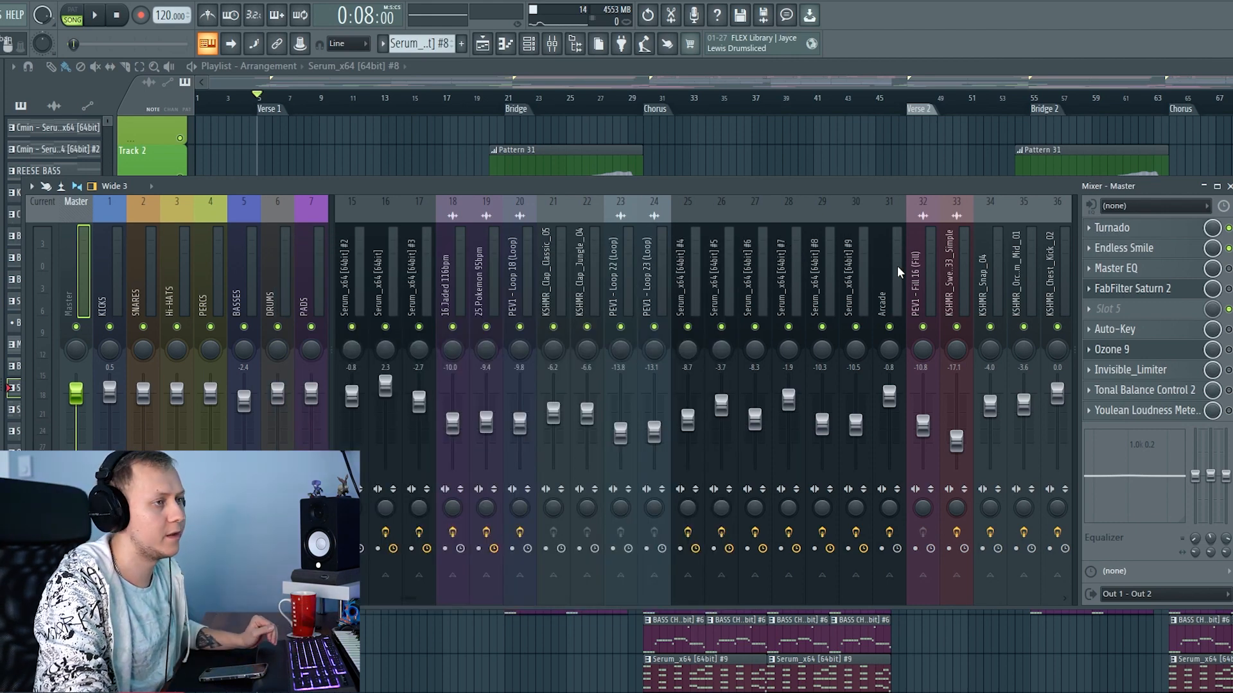
Open Endless Smile on the Master track and play the bridge from bar 21 to watch its Intensity automation
left_click(1165, 256)
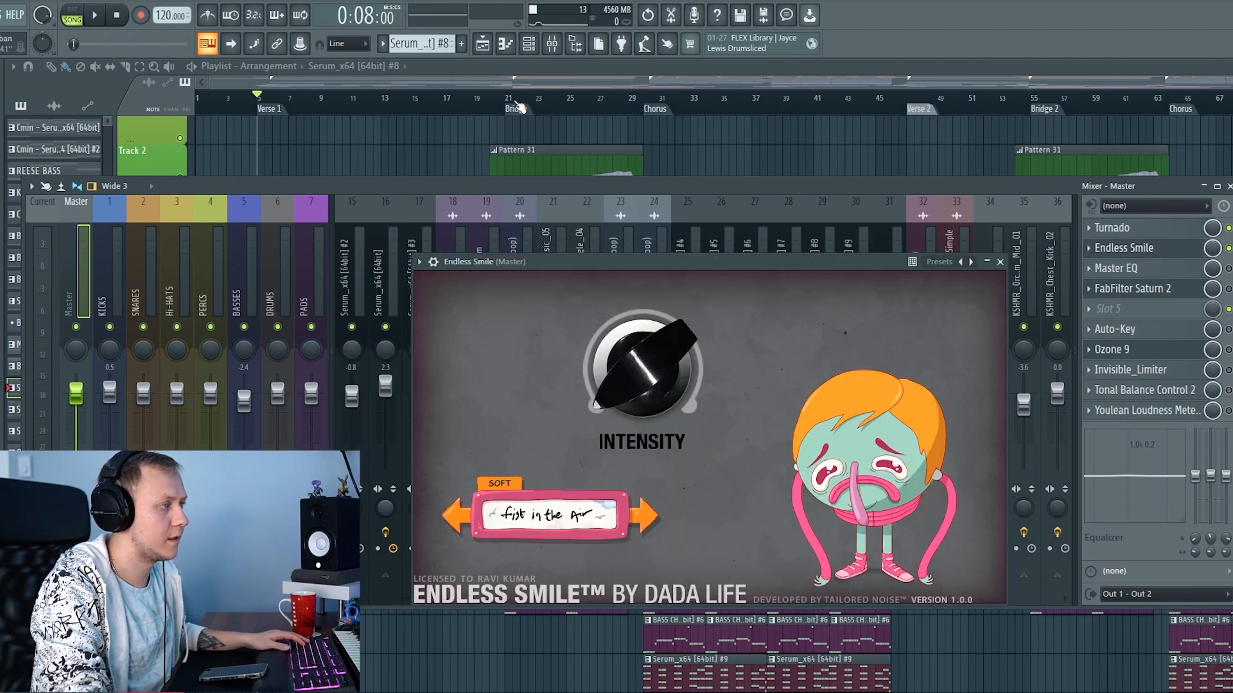
left_click(519, 107)
key("space")
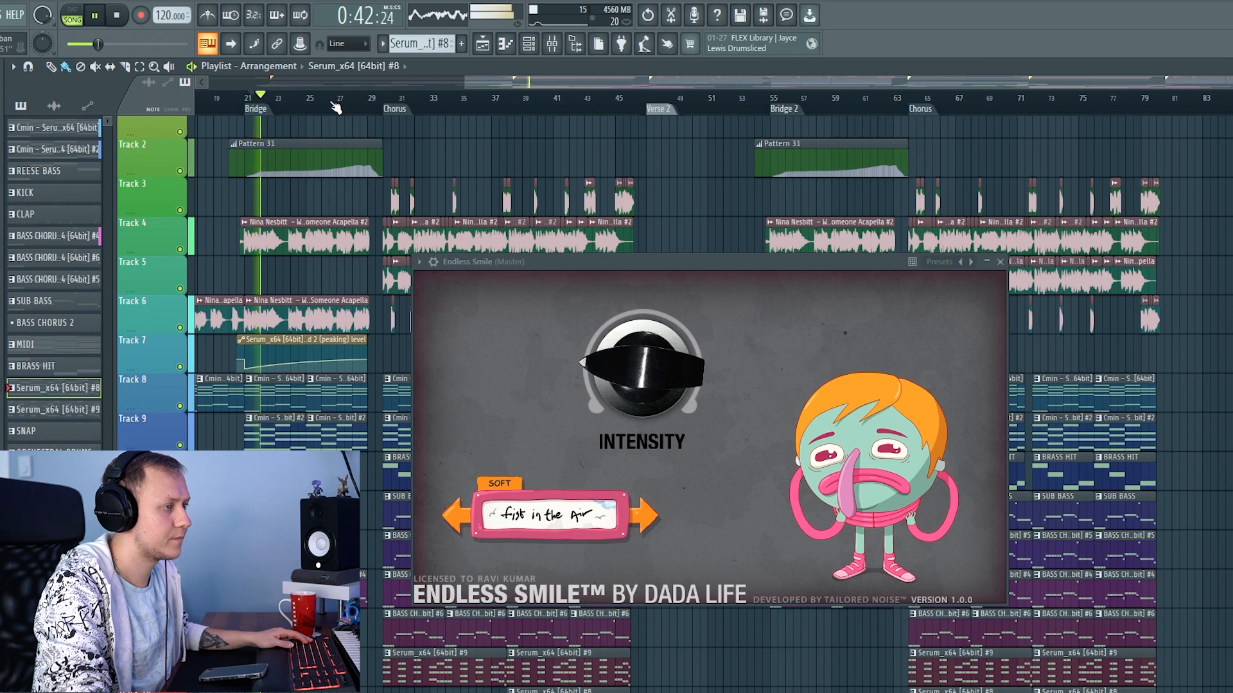
left_click(1166, 260)
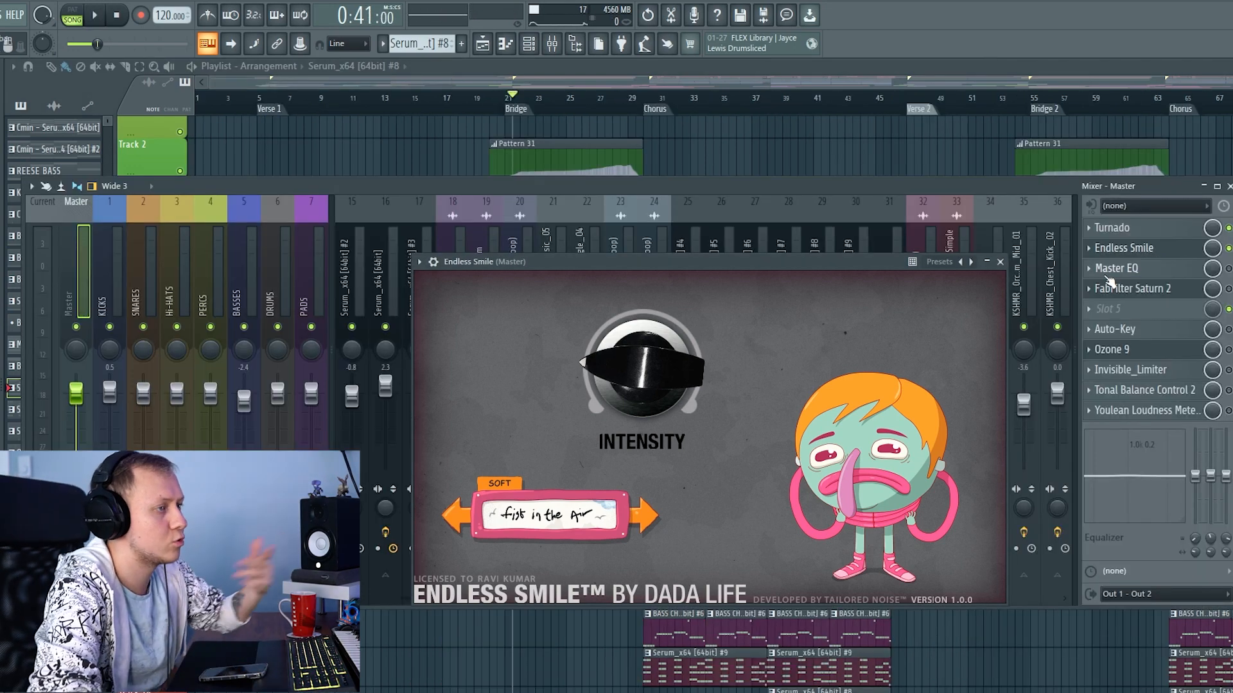
Close Endless Smile, then open FabFilter Saturn 2 on the Master track, examine its saturation bands, and close it
left_click(1141, 258)
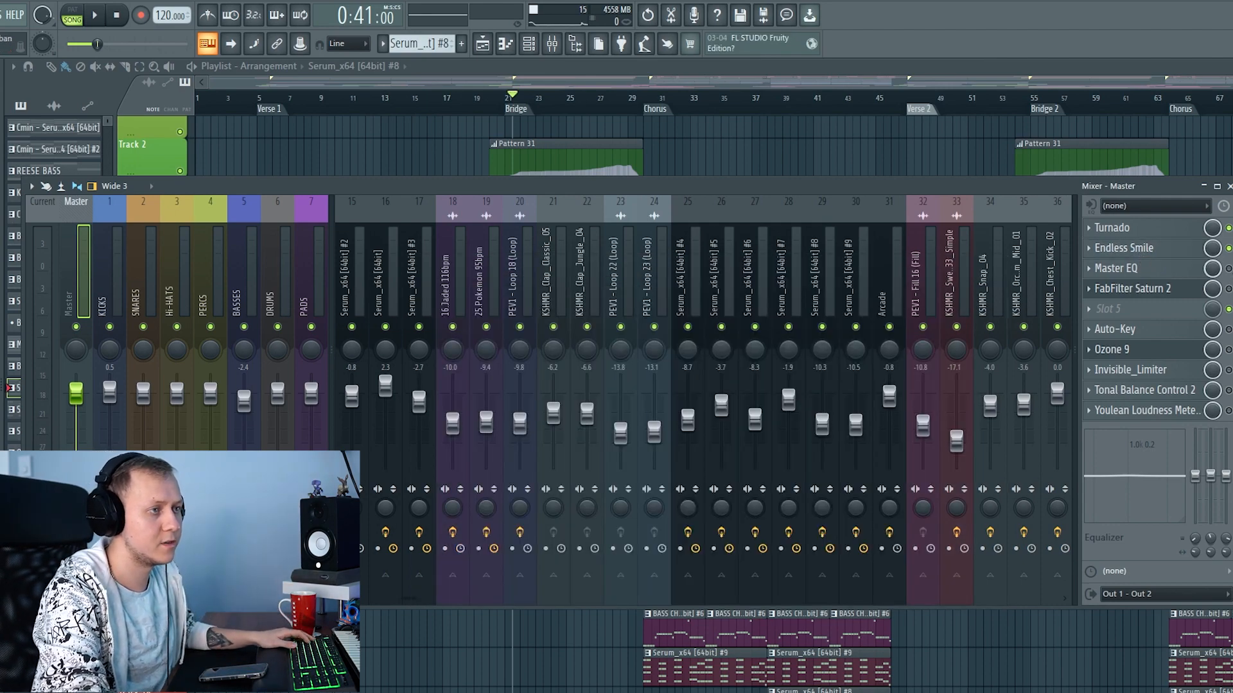
left_click(1191, 271)
left_click(1190, 275)
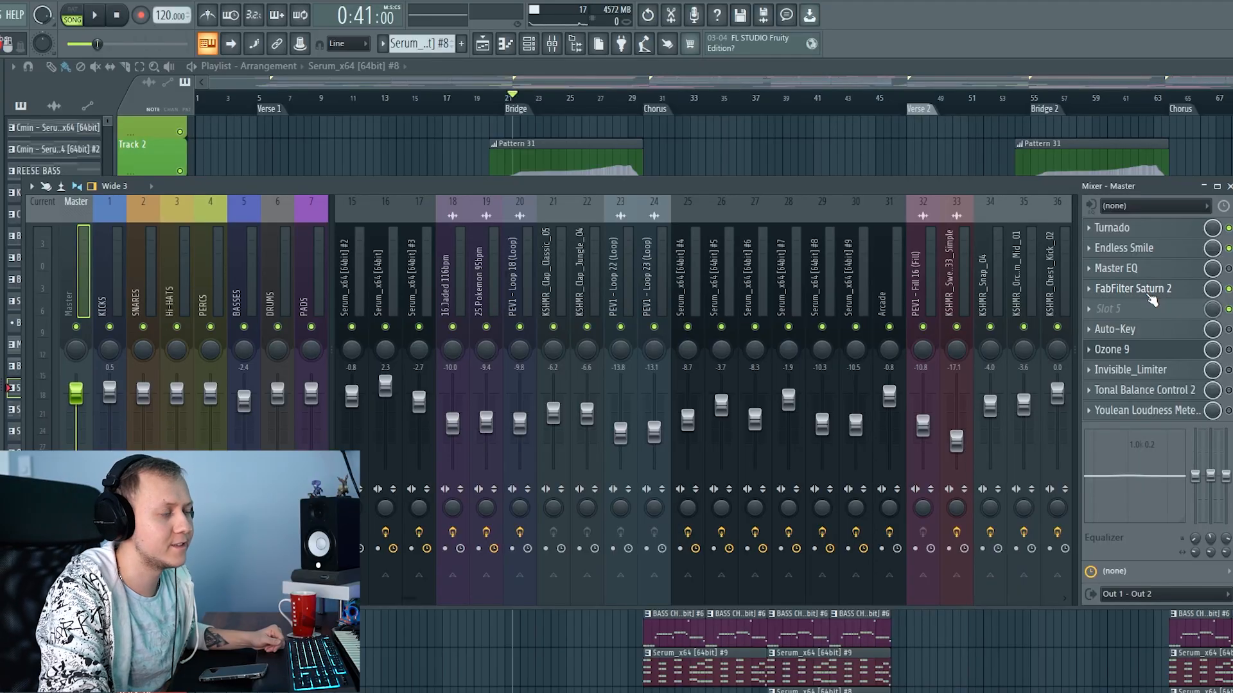
left_click(1150, 296)
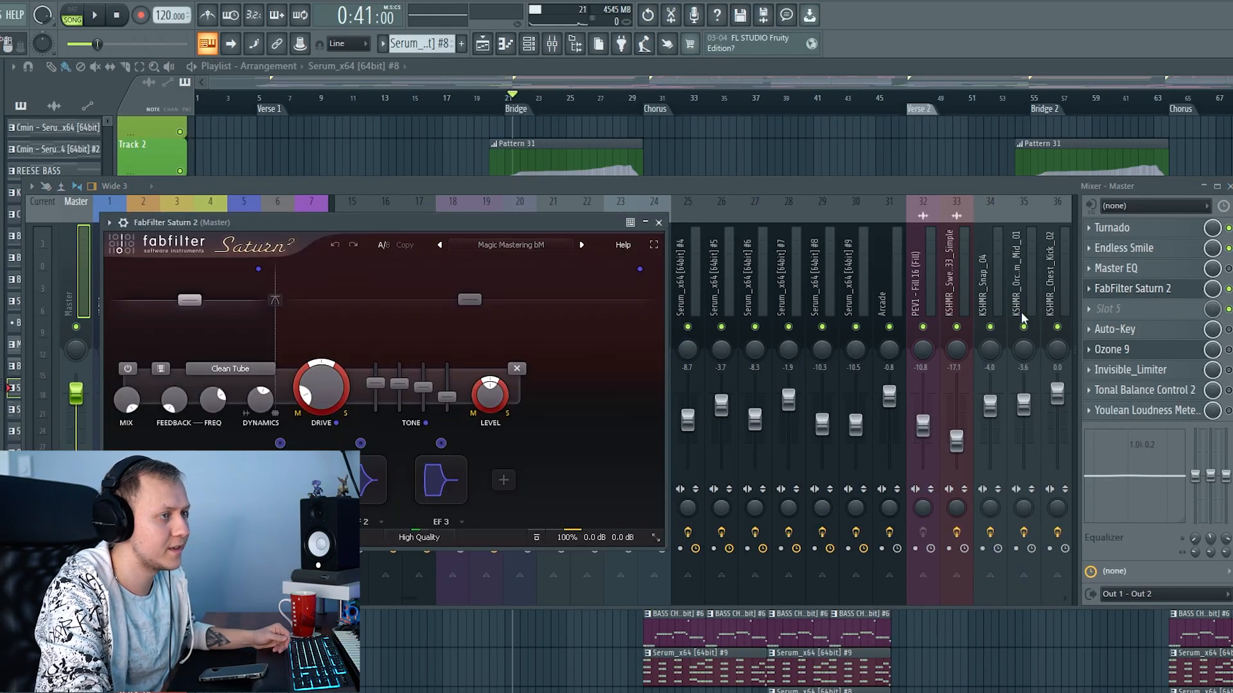
left_click(1130, 289)
left_click(1130, 289)
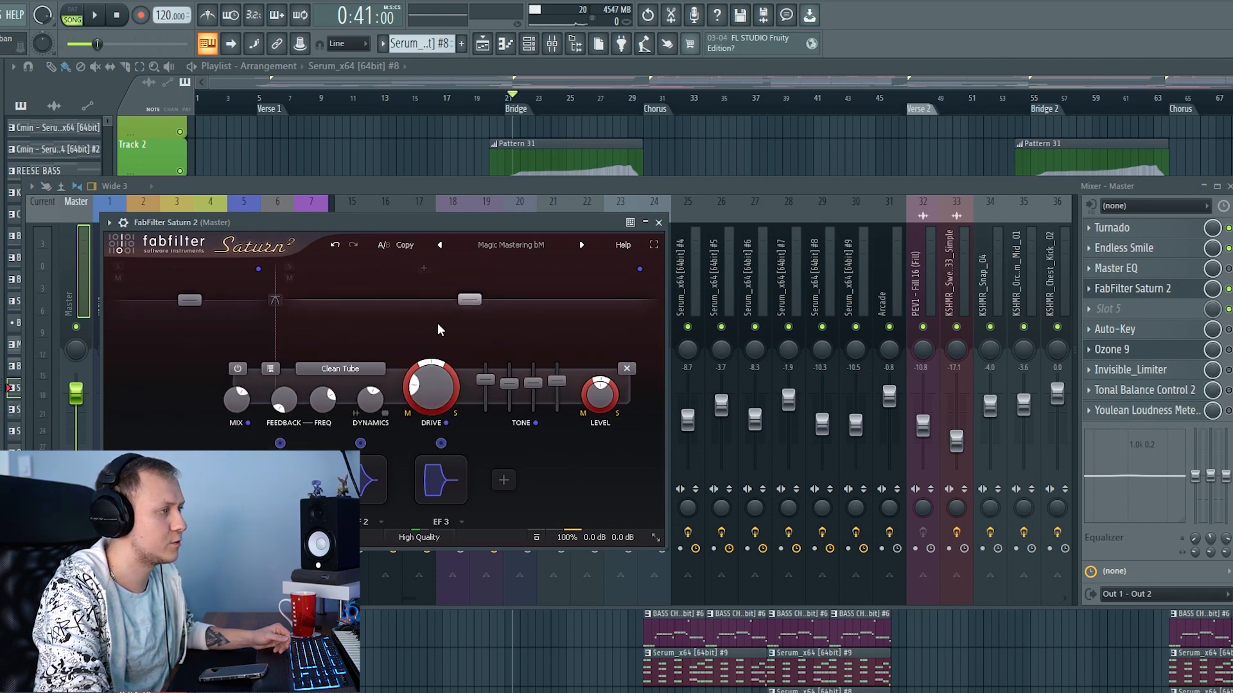
left_click(658, 222)
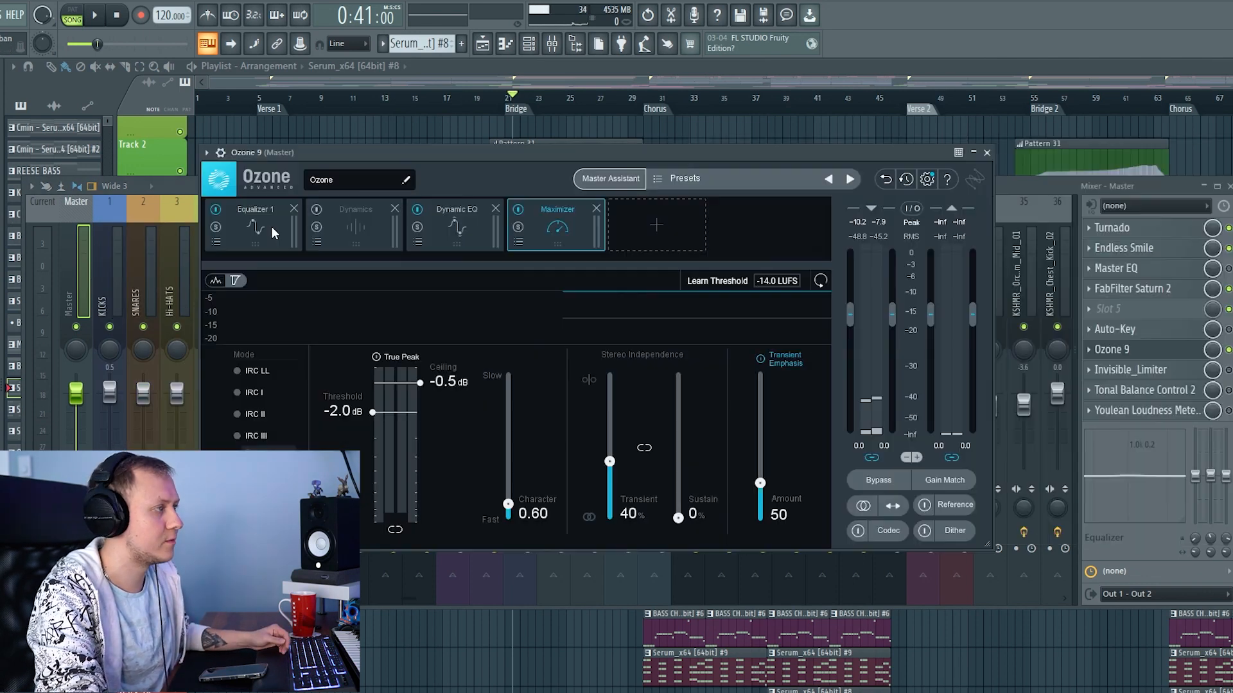
Examine the Equalizer 1, Dynamic EQ and Maximizer modules of Ozone 9 on the Master track, then close the plugin
left_click(272, 231)
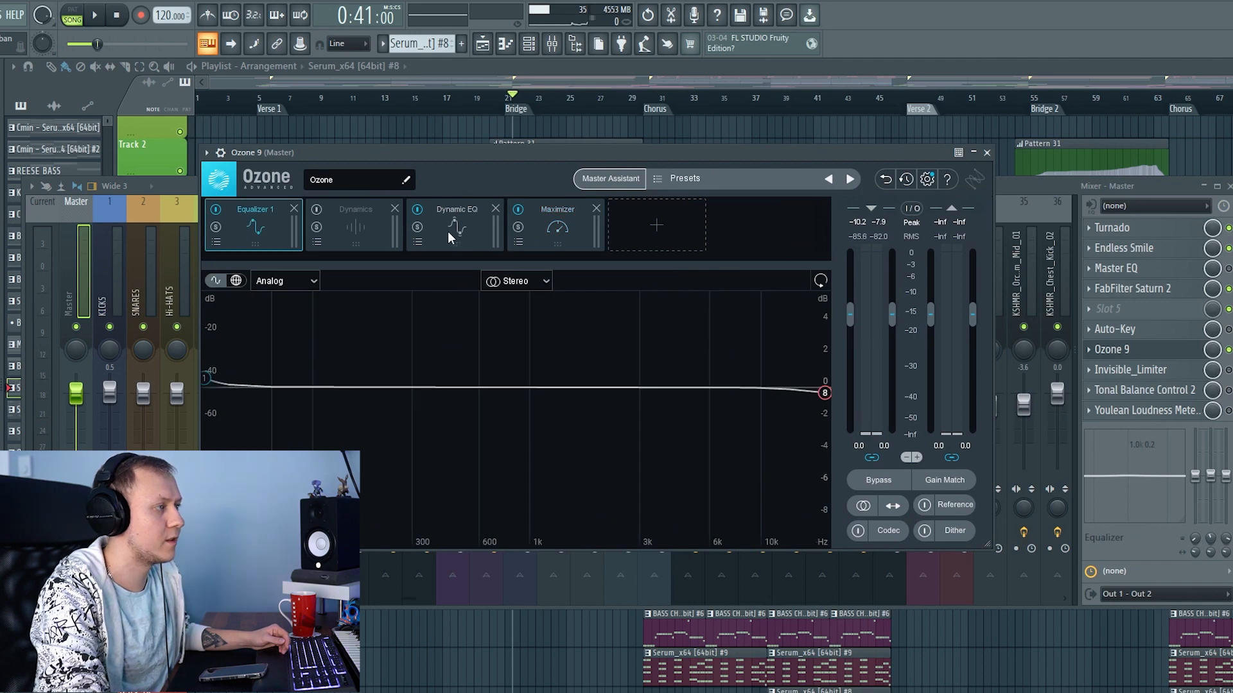
left_click(448, 236)
left_click(566, 242)
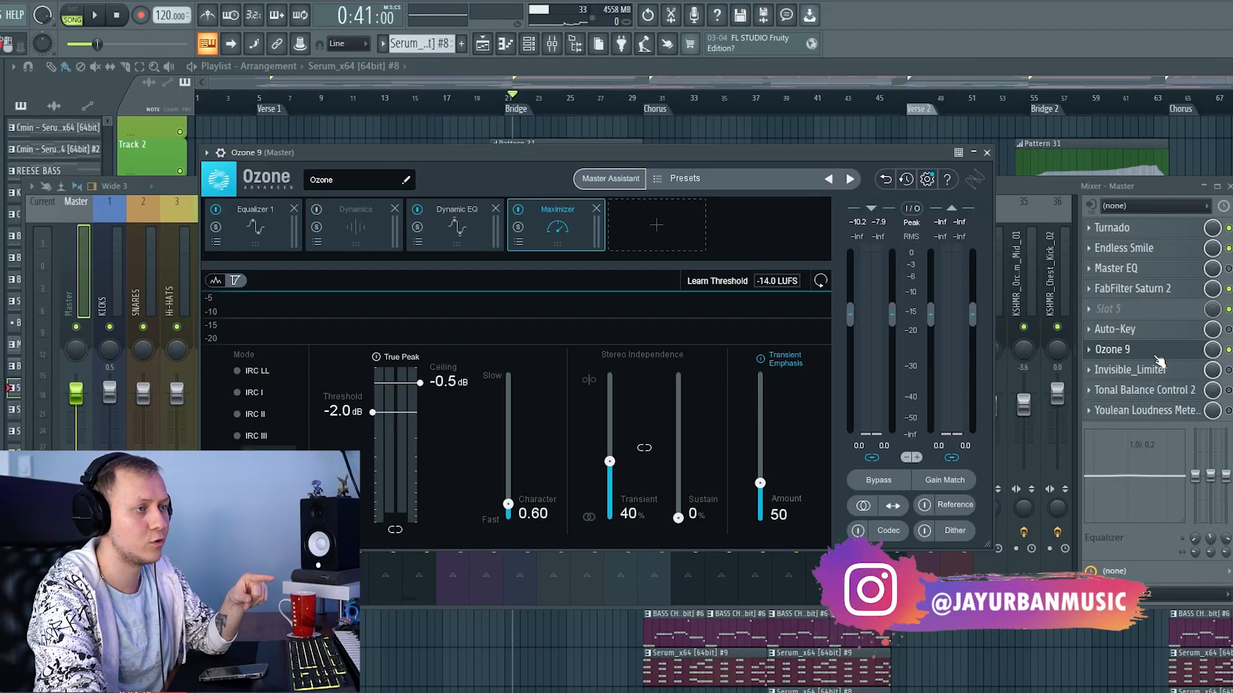
left_click(1156, 354)
left_click(1156, 354)
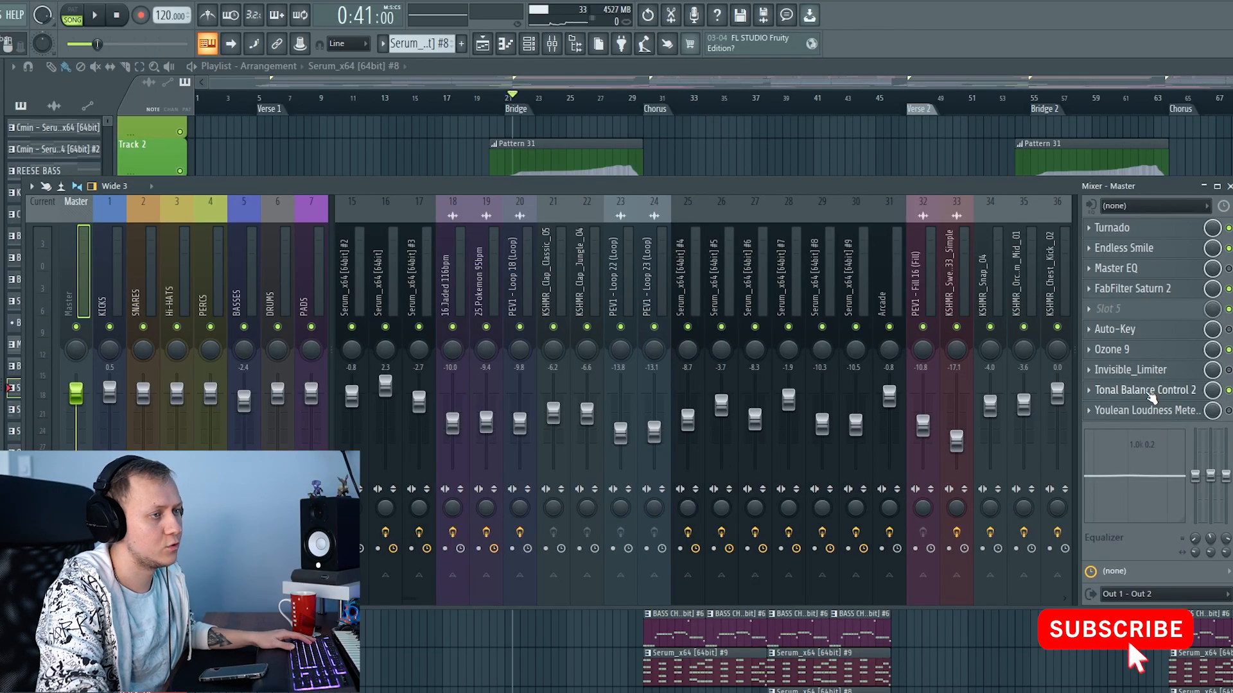
Open Tonal Balance Control 2 and Youlean Loudness Meter 2 from the Master track and arrange their windows for viewing together
left_click(1150, 393)
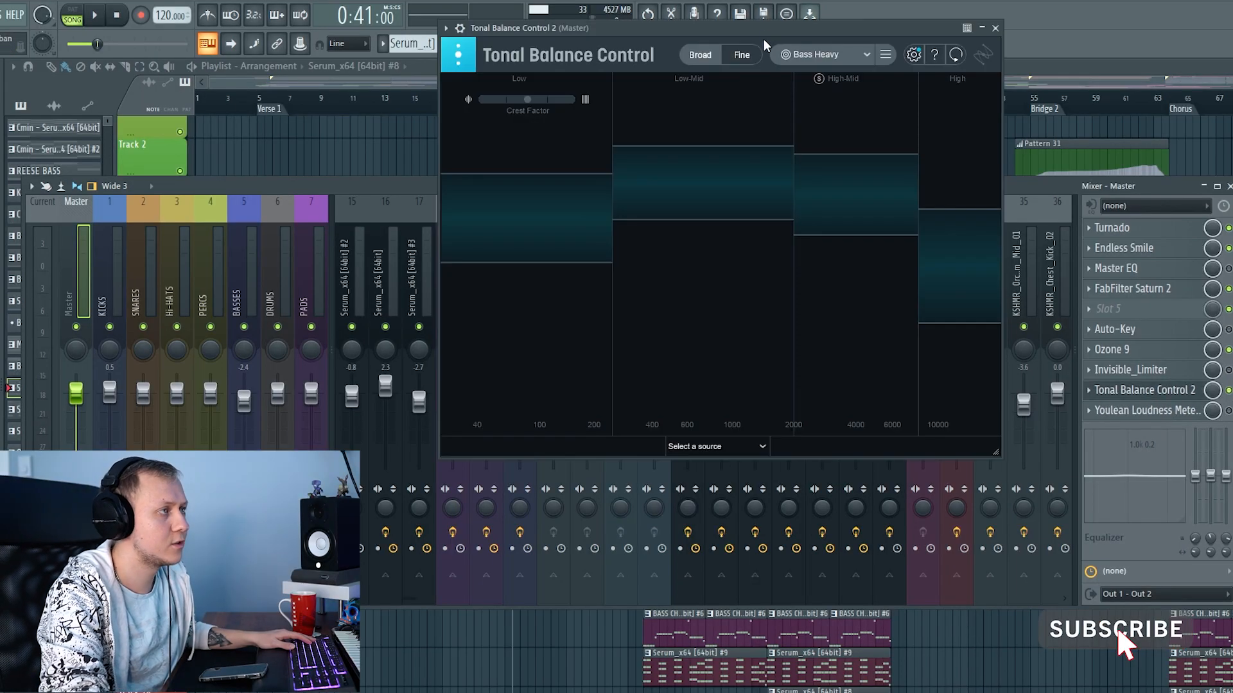
left_click_drag(764, 45, 483, 164)
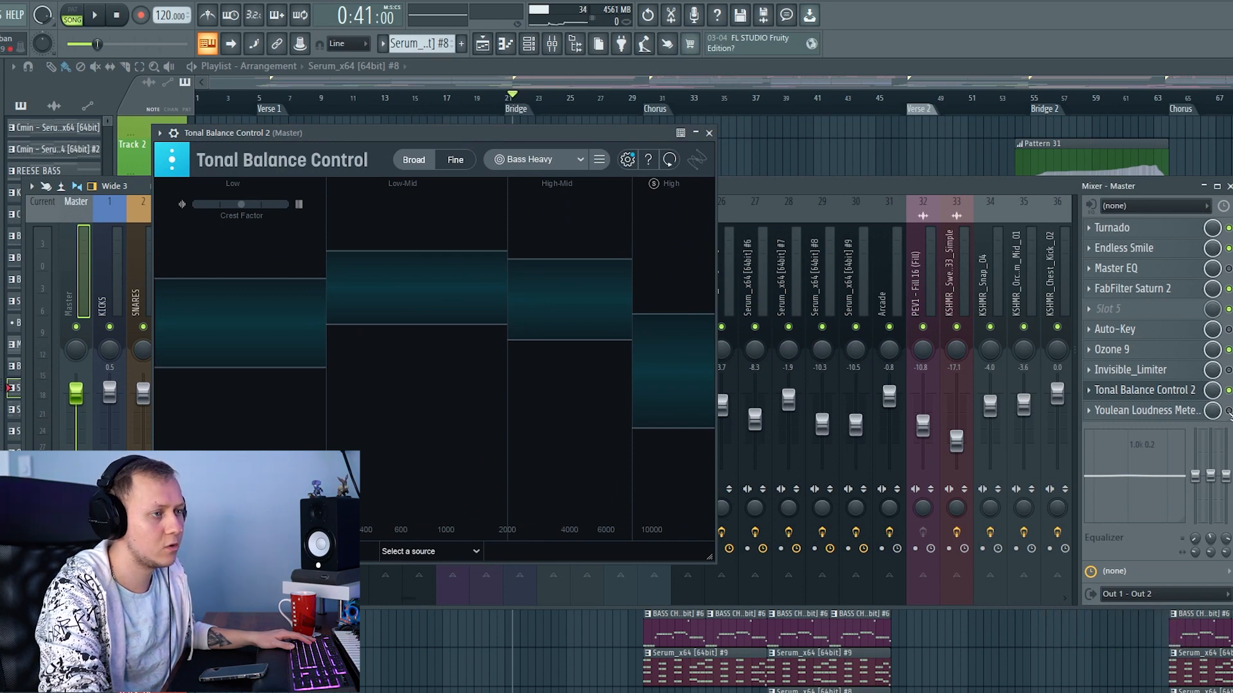
left_click(1176, 414)
left_click_drag(861, 136, 710, 187)
Play the first chorus and check its tonal balance and integrated loudness, moving the Tonal Balance Control window clear of the arrangement
left_click_drag(771, 217, 941, 224)
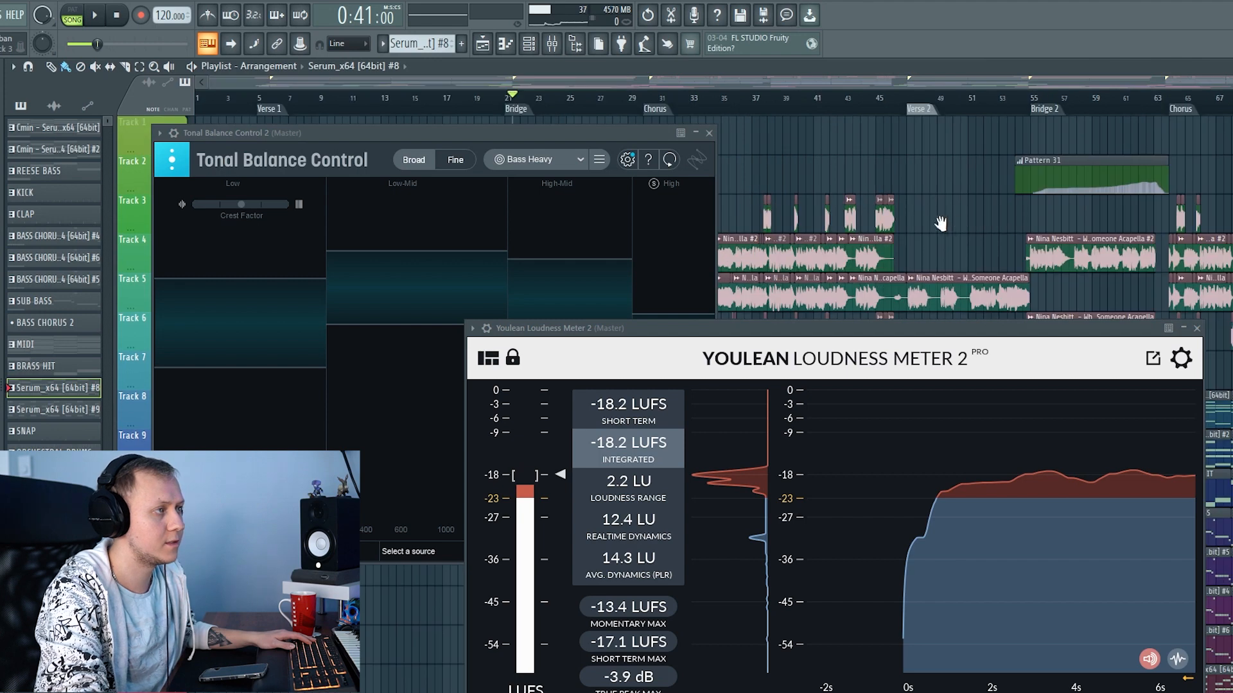
key("space")
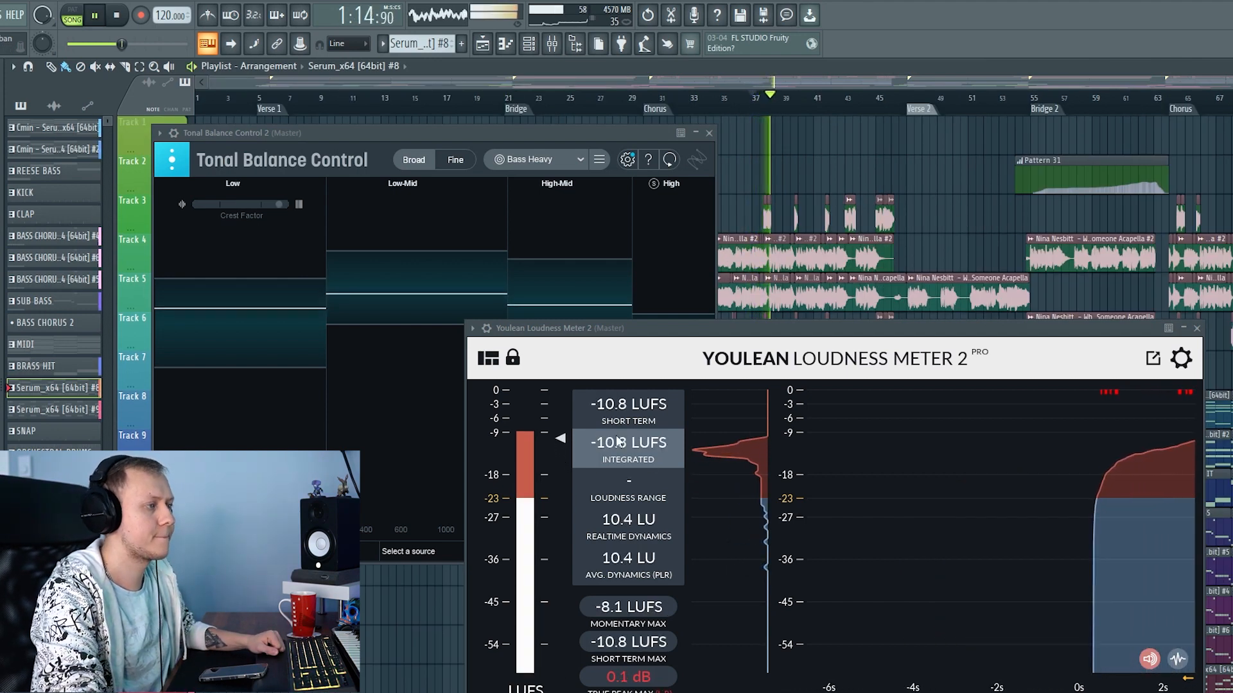
left_click_drag(479, 129, 352, 121)
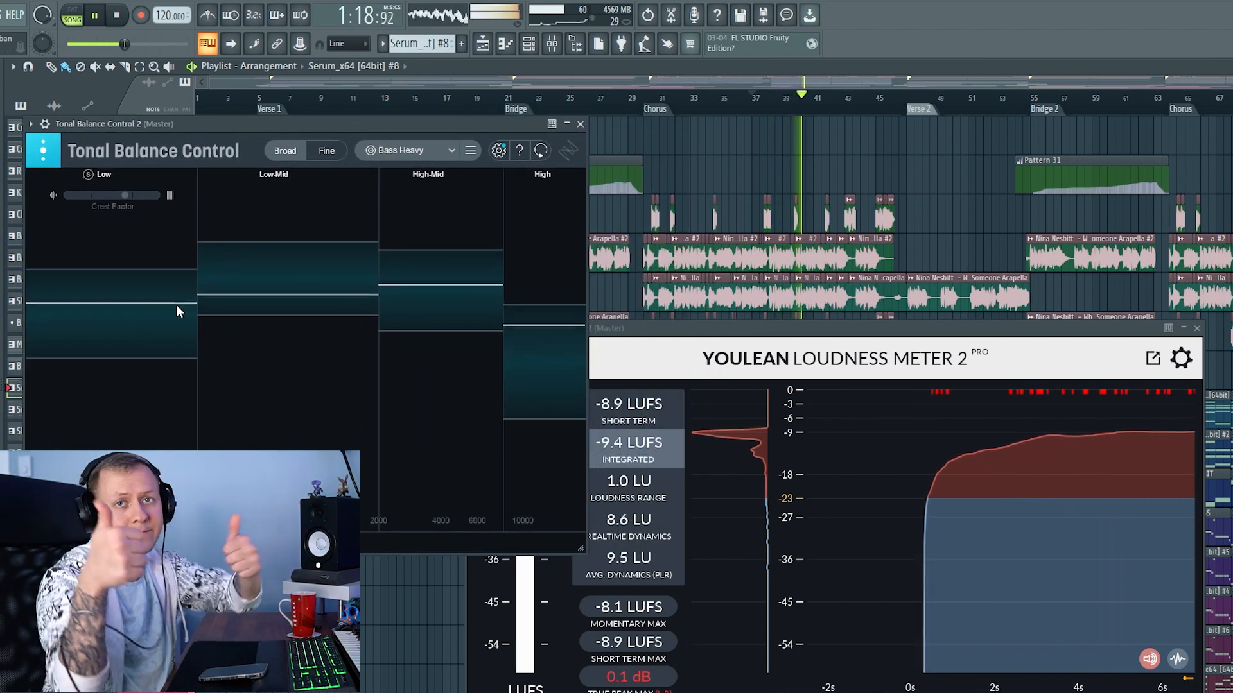